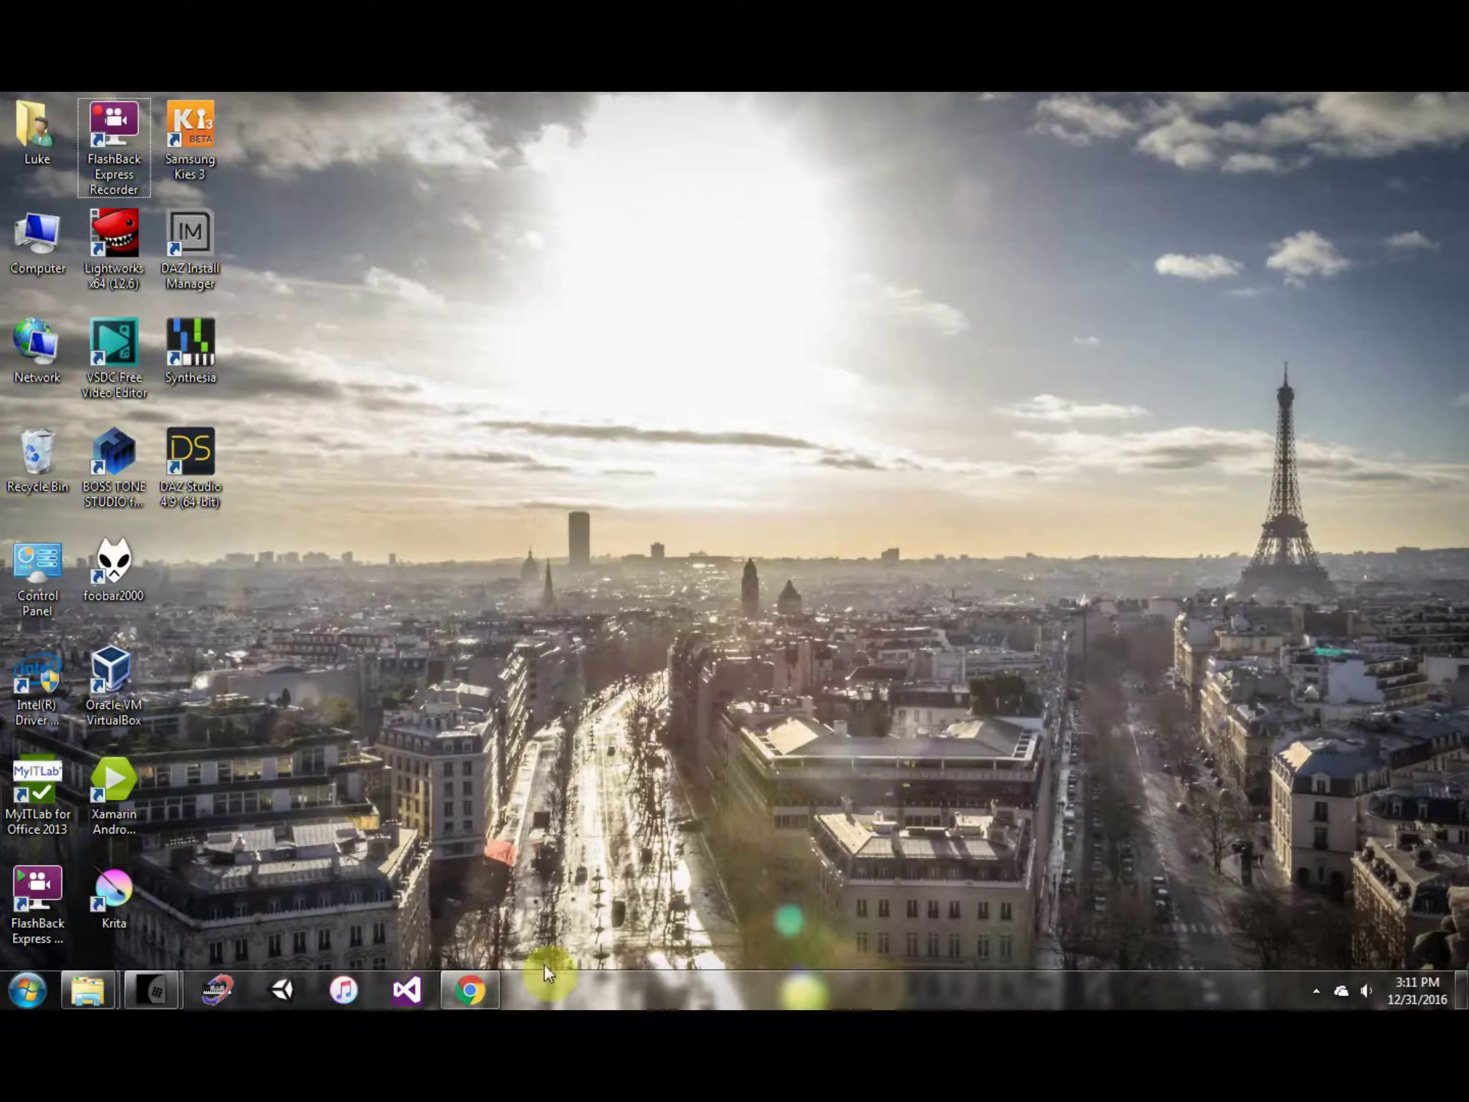
Switch to Chrome and review the Podium Free 3.2.1 page, including the note on 32-bit and 64-bit installers.
click(475, 982)
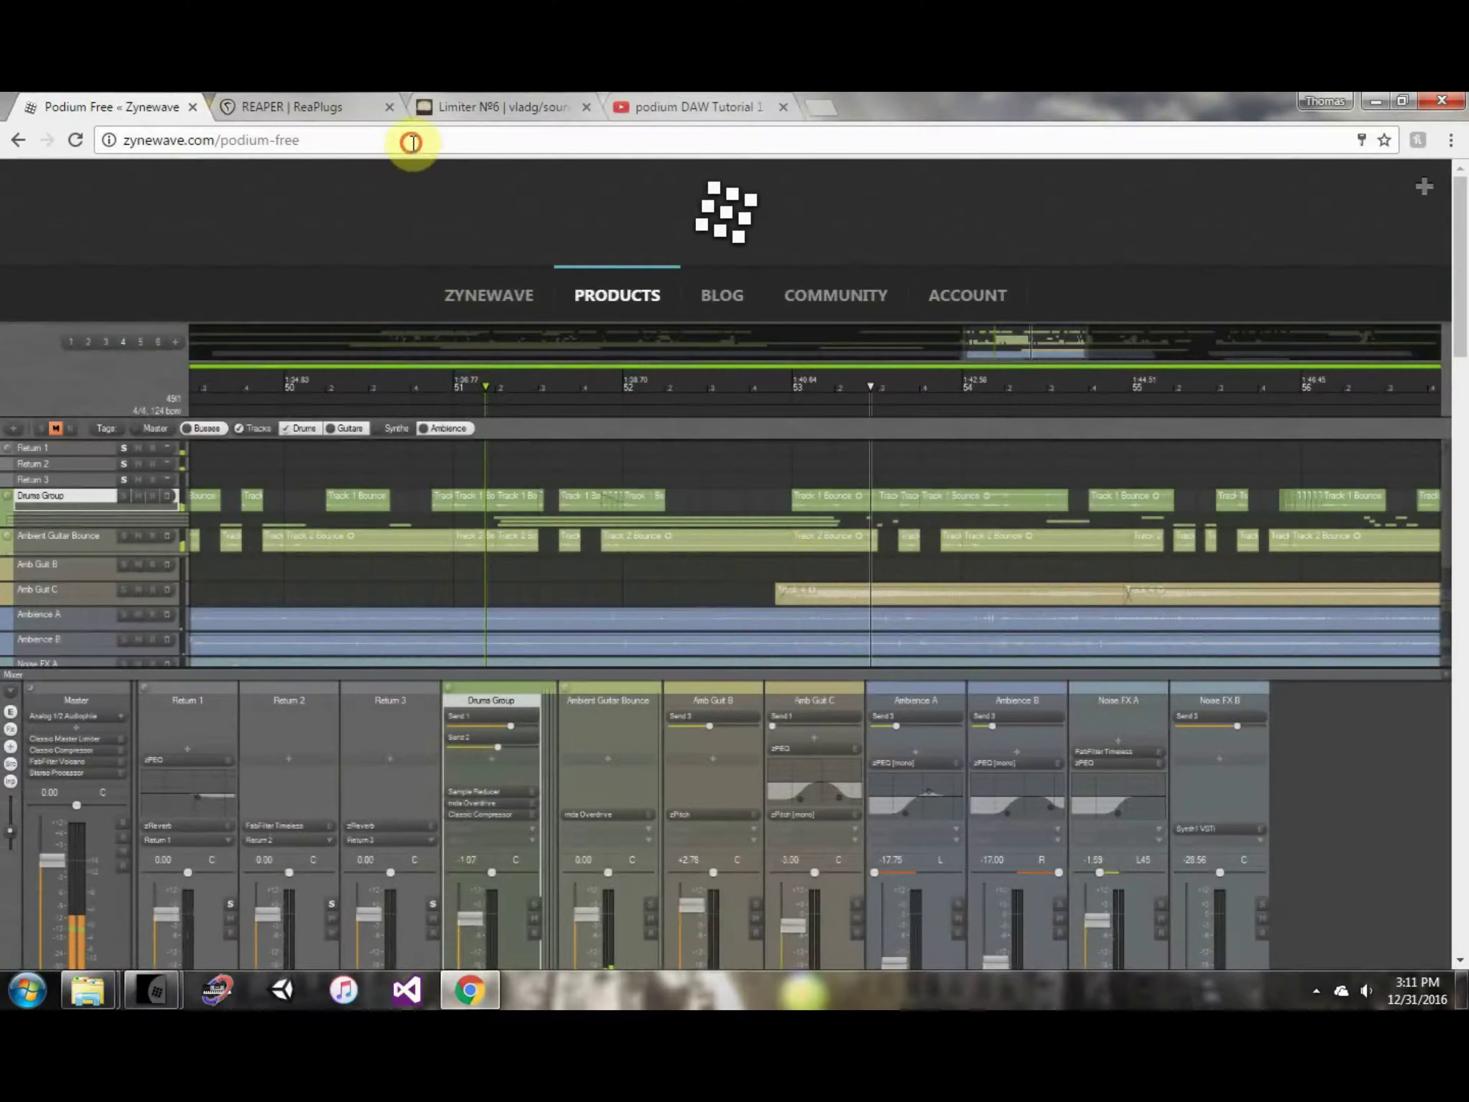
click(126, 141)
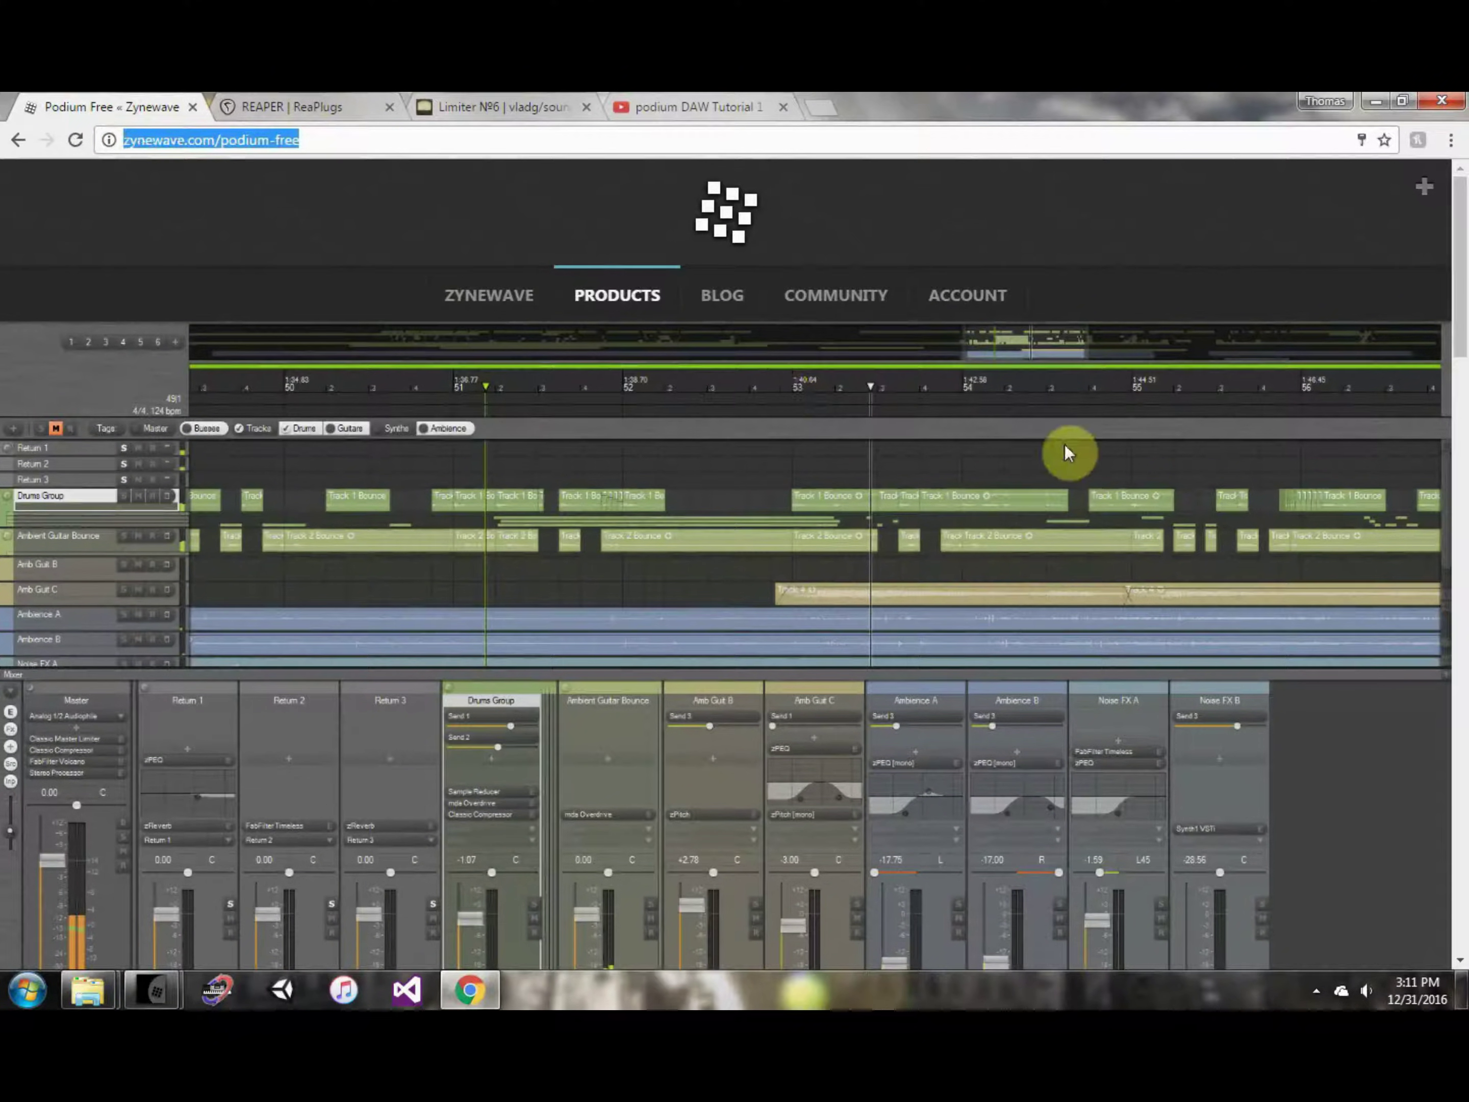
drag(1464, 336, 1354, 523)
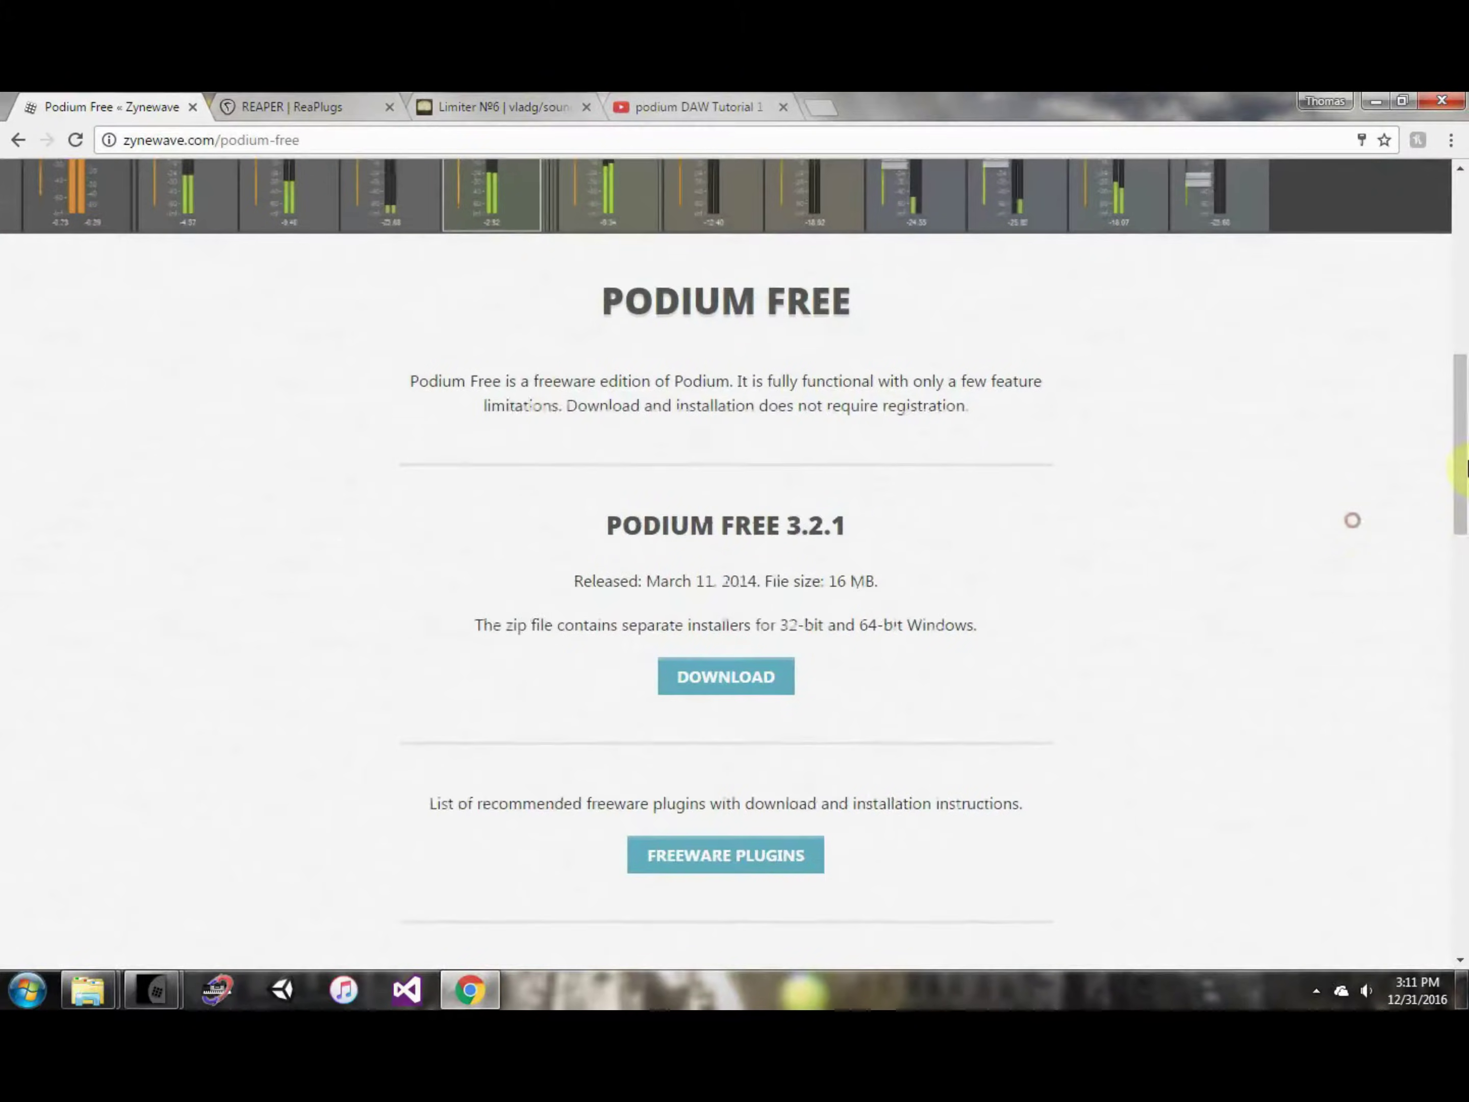
drag(1465, 430, 1466, 292)
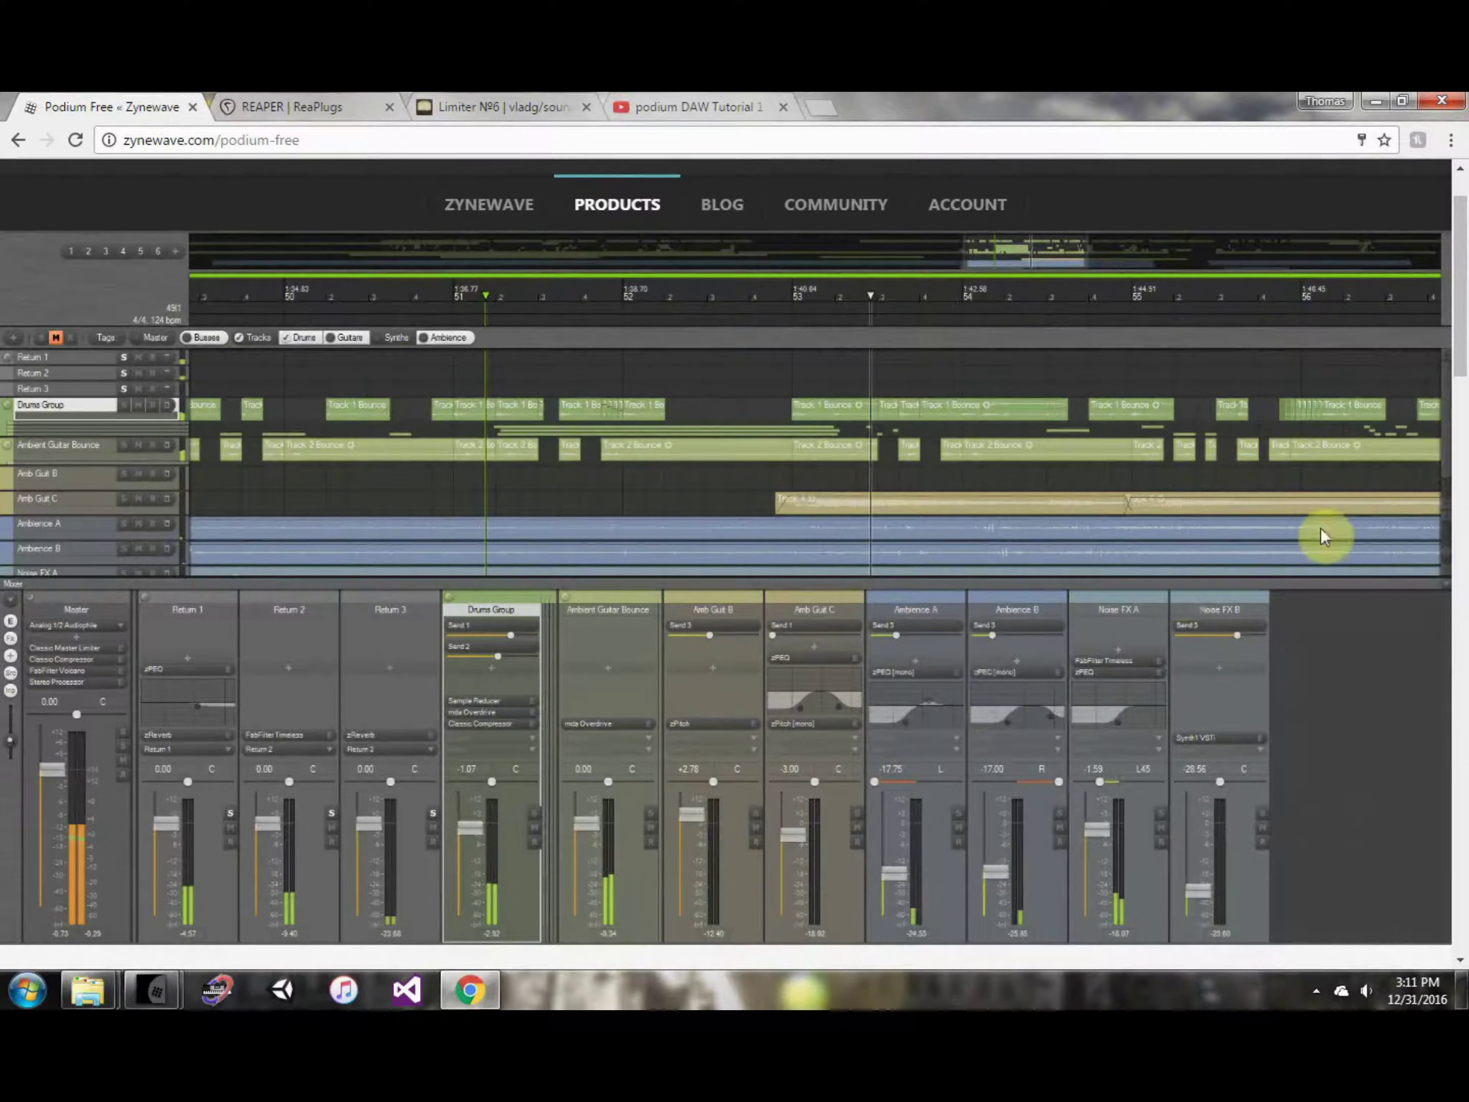
drag(1461, 354, 1462, 490)
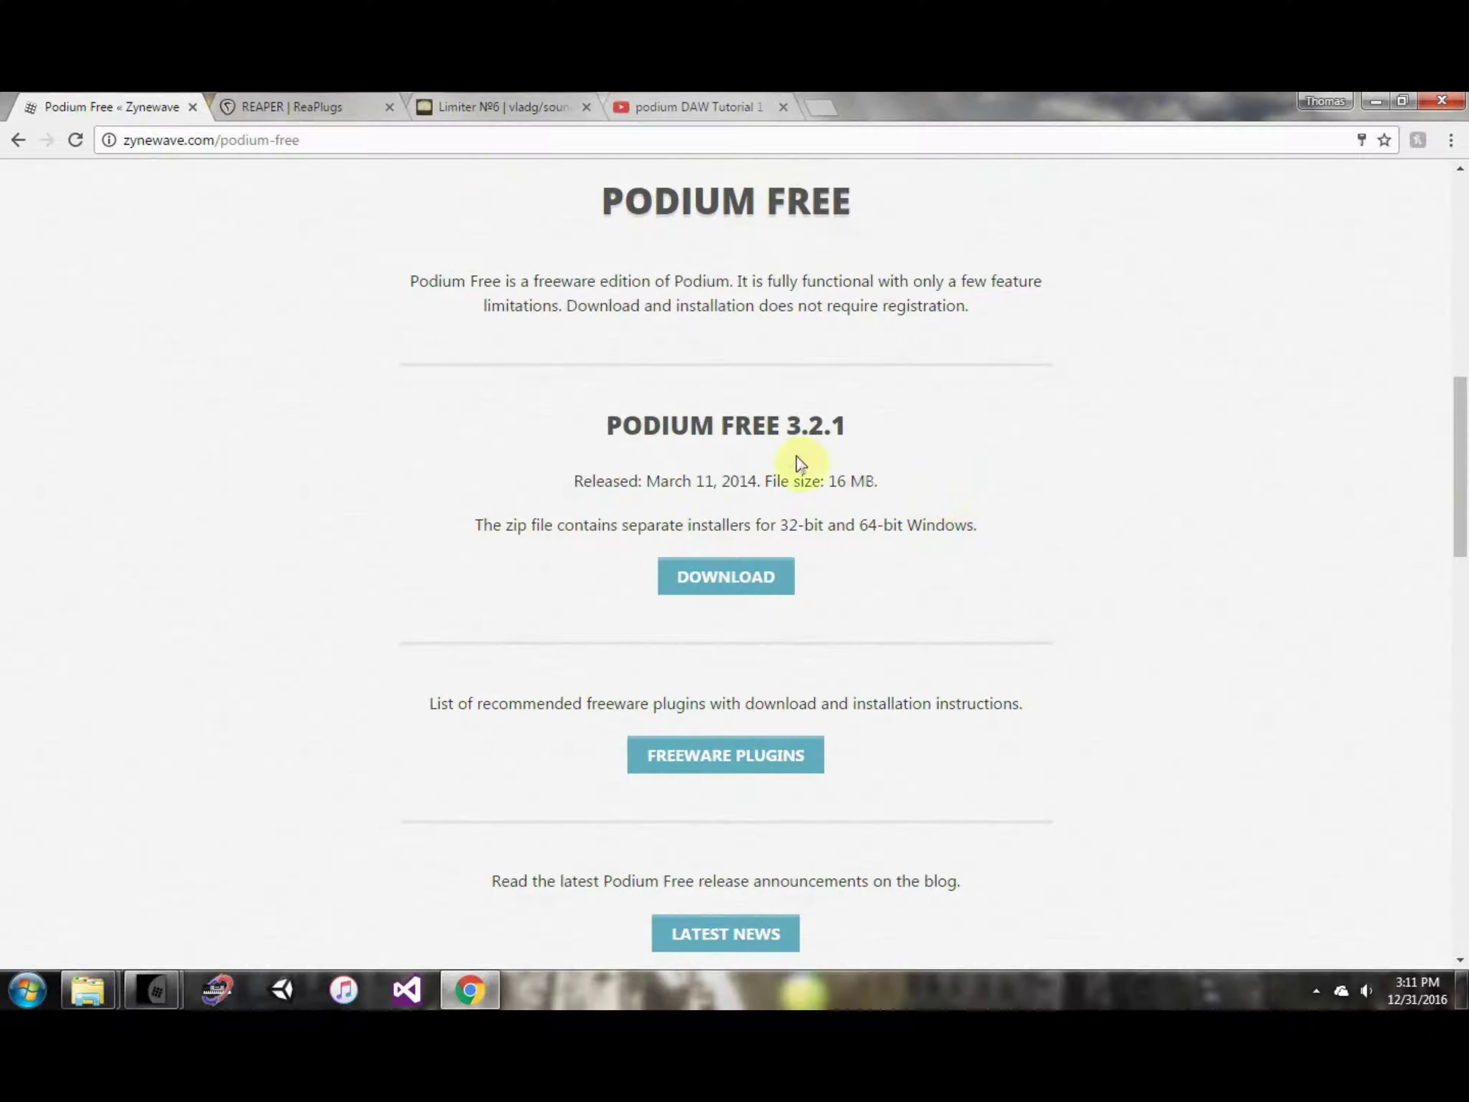
double_click(787, 525)
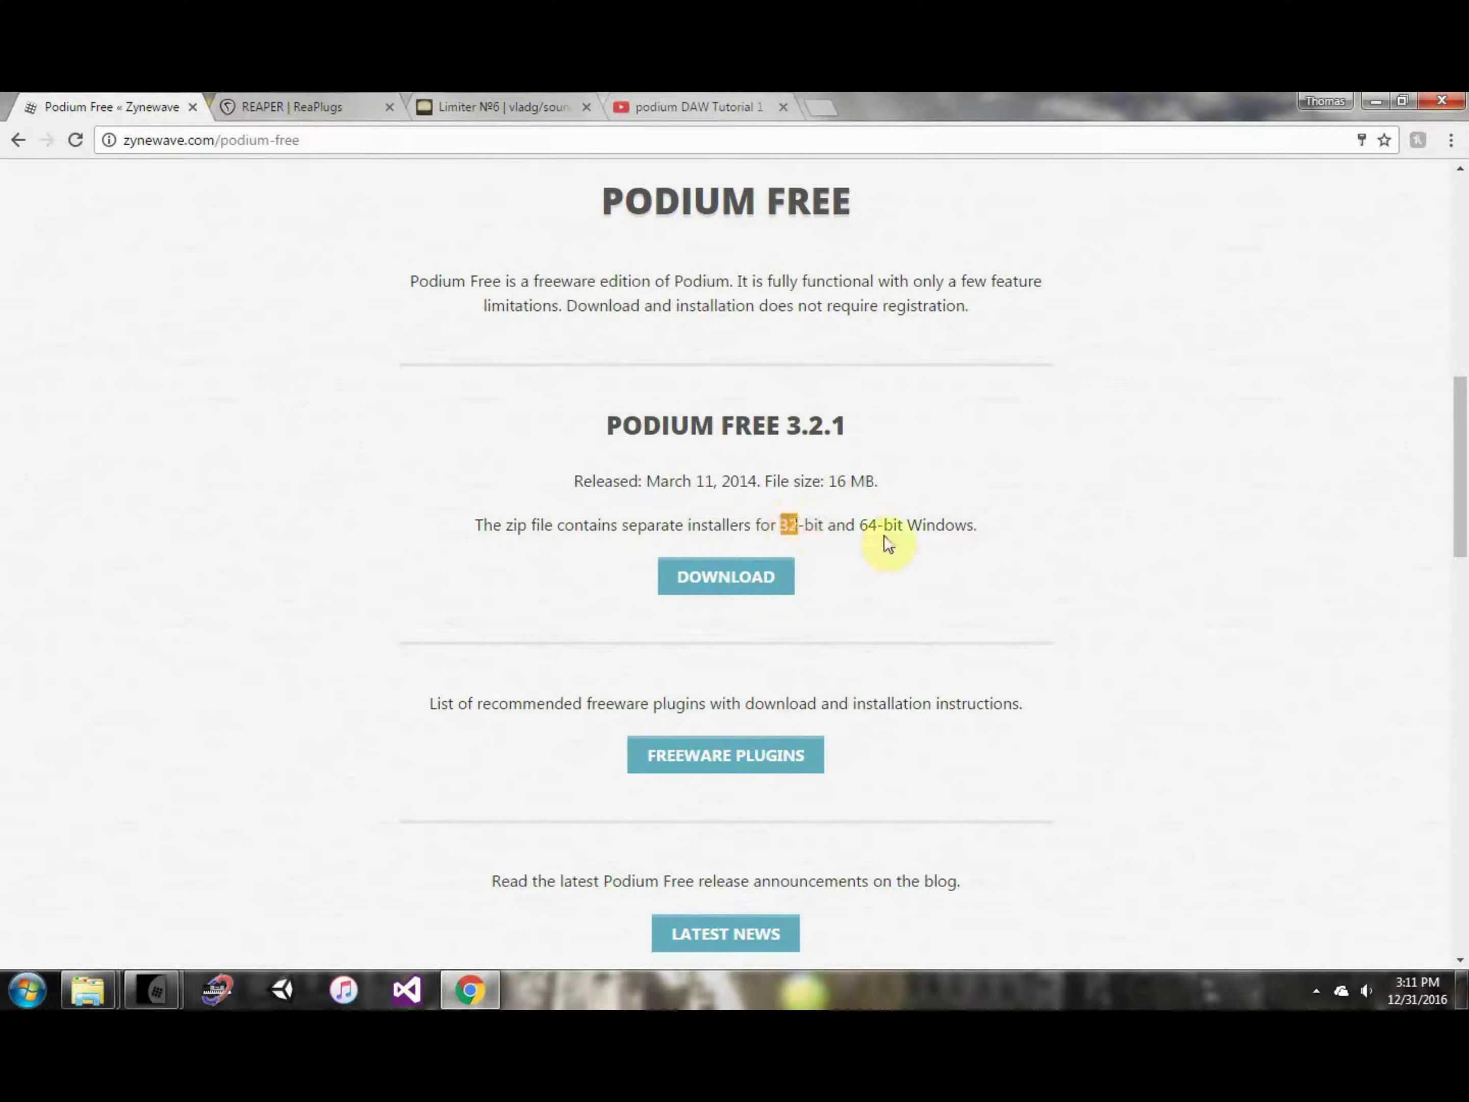
drag(859, 525, 878, 527)
click(945, 557)
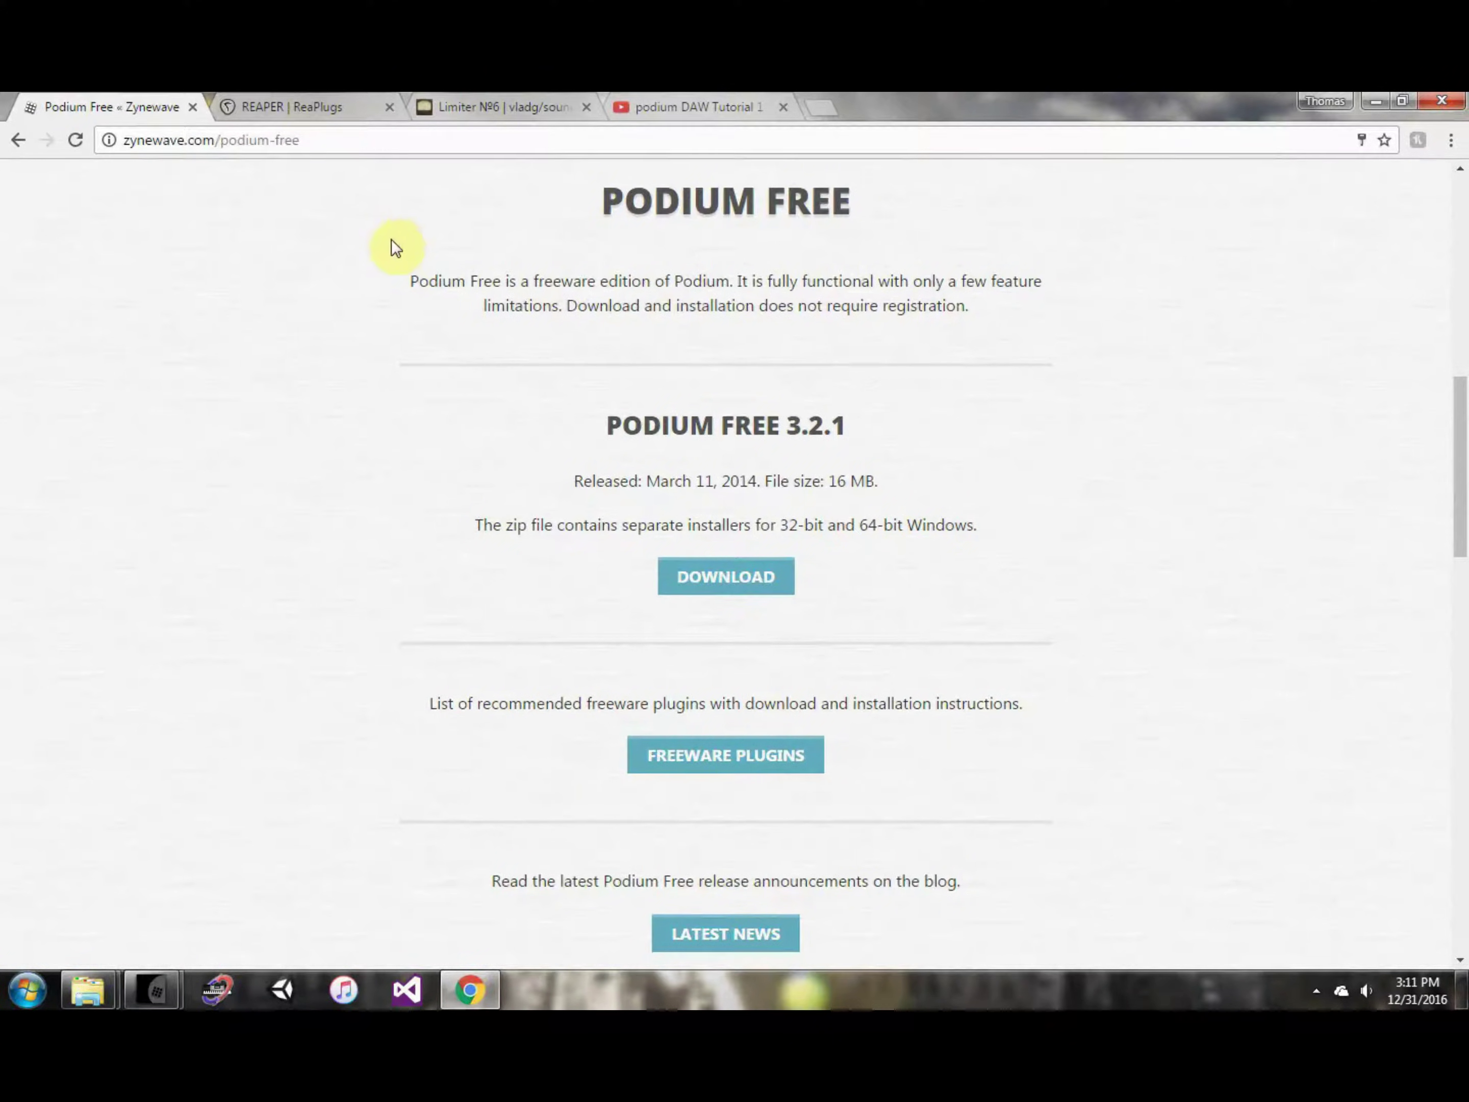
Check the ReaPlugs VST FX Suite page against the Podium Free page for matching 32-bit or 64-bit versions.
click(311, 106)
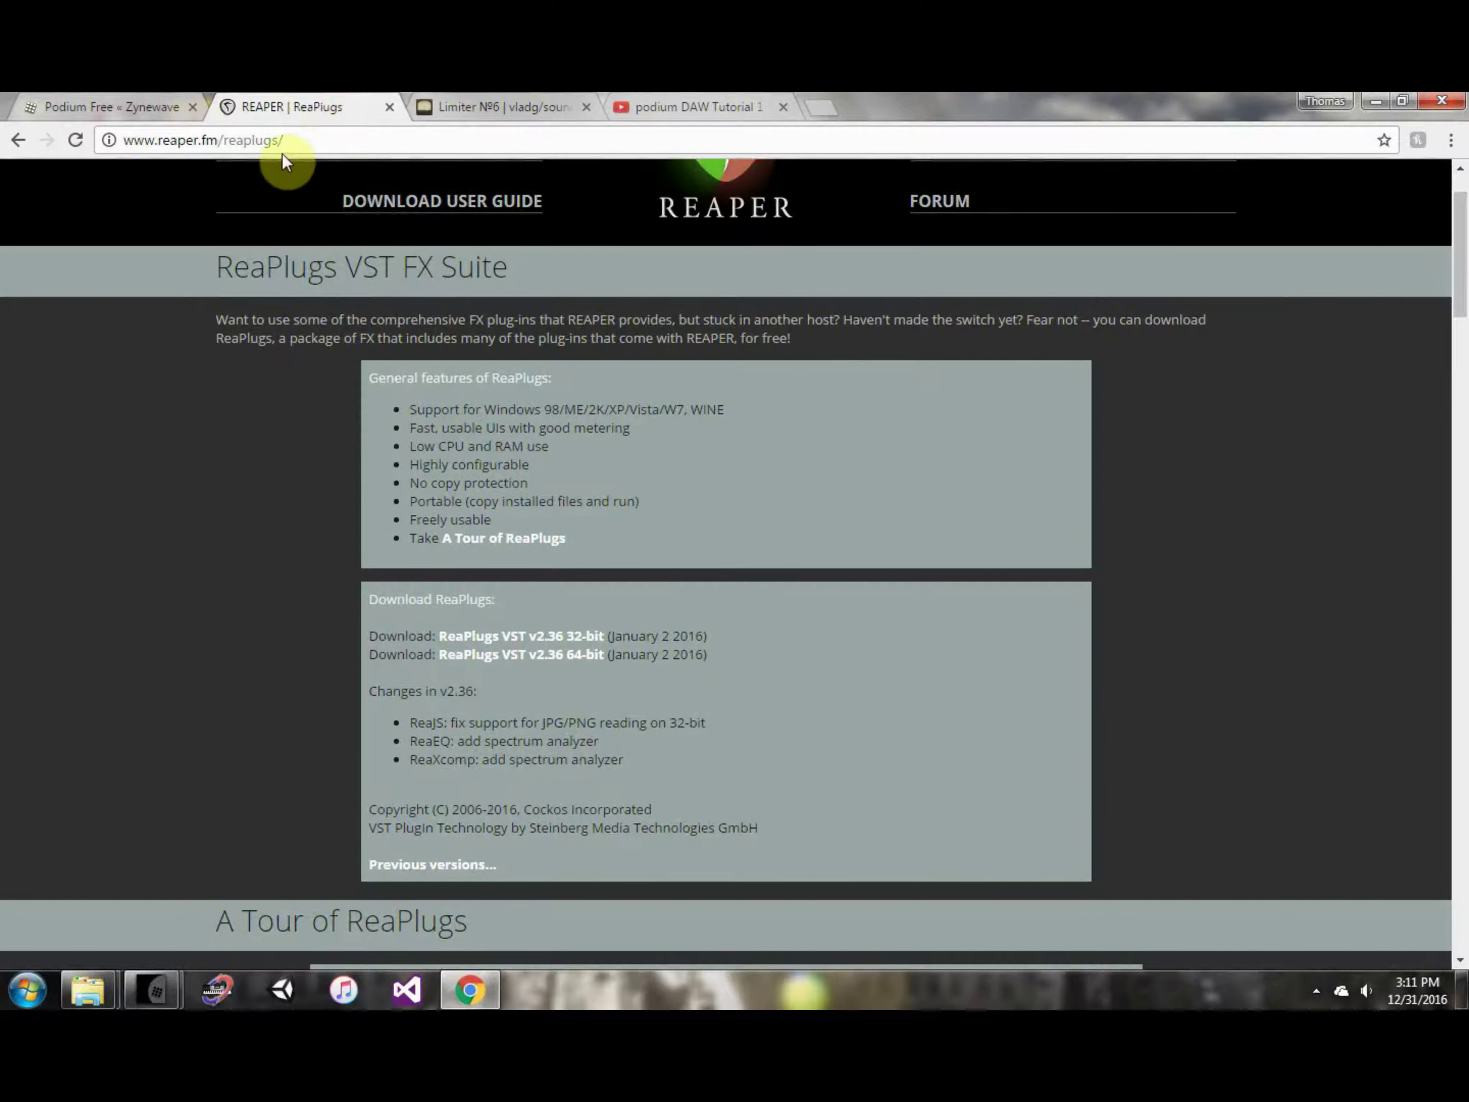
click(303, 139)
click(200, 502)
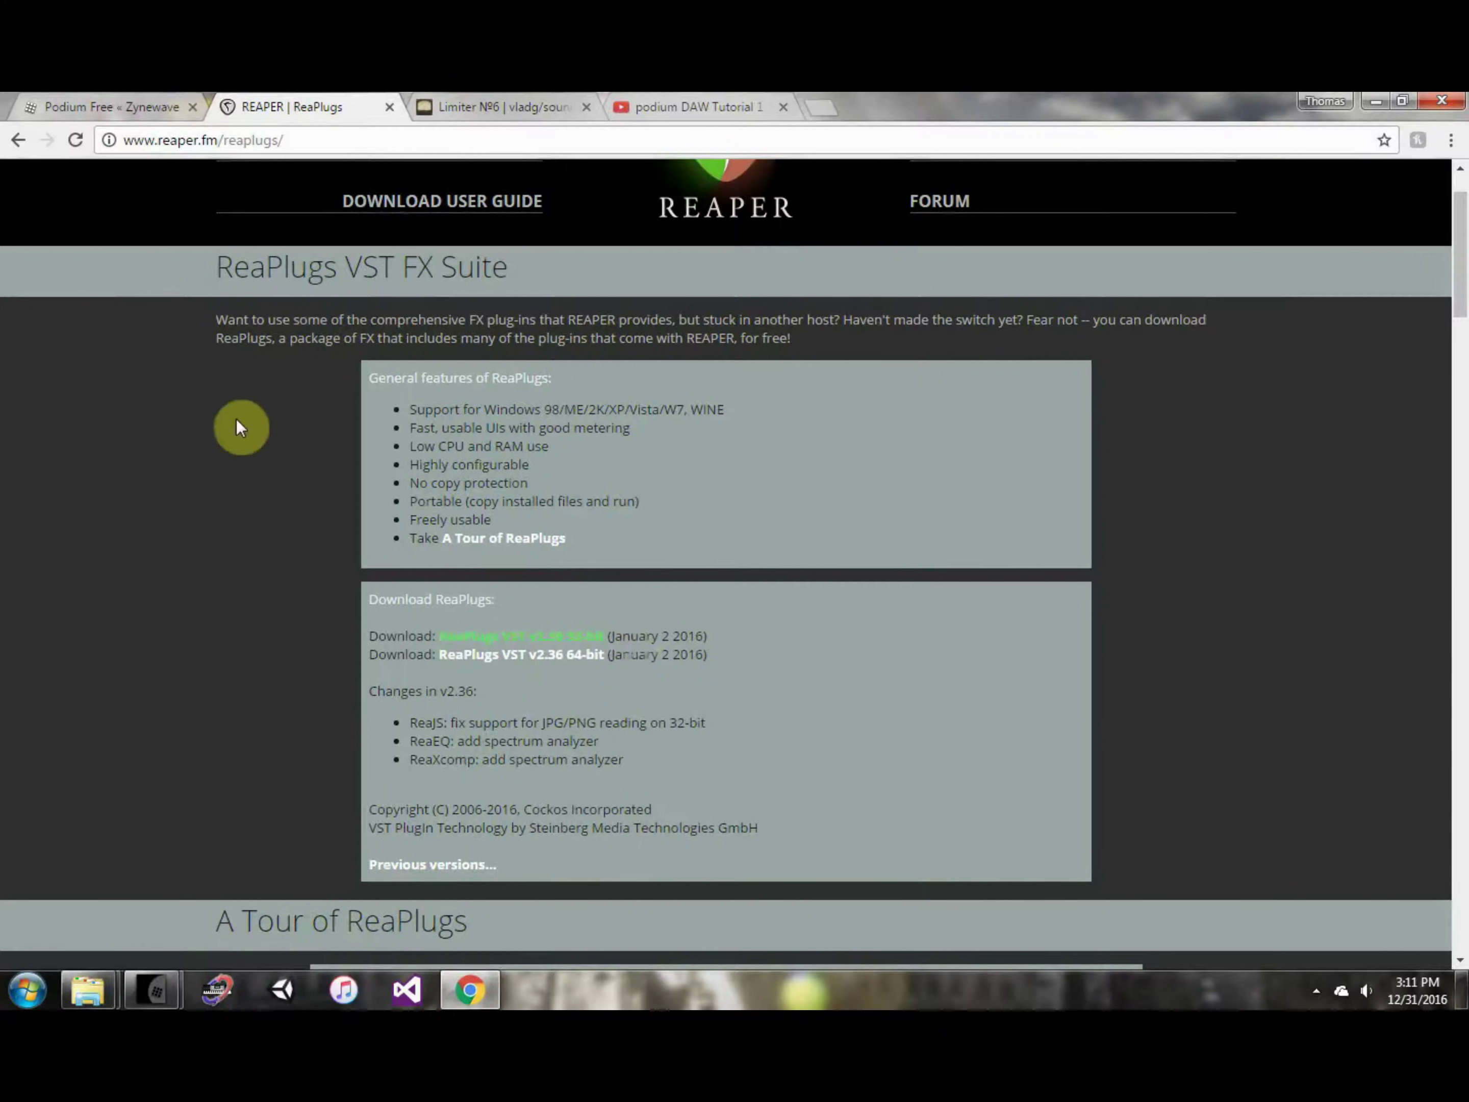
click(133, 101)
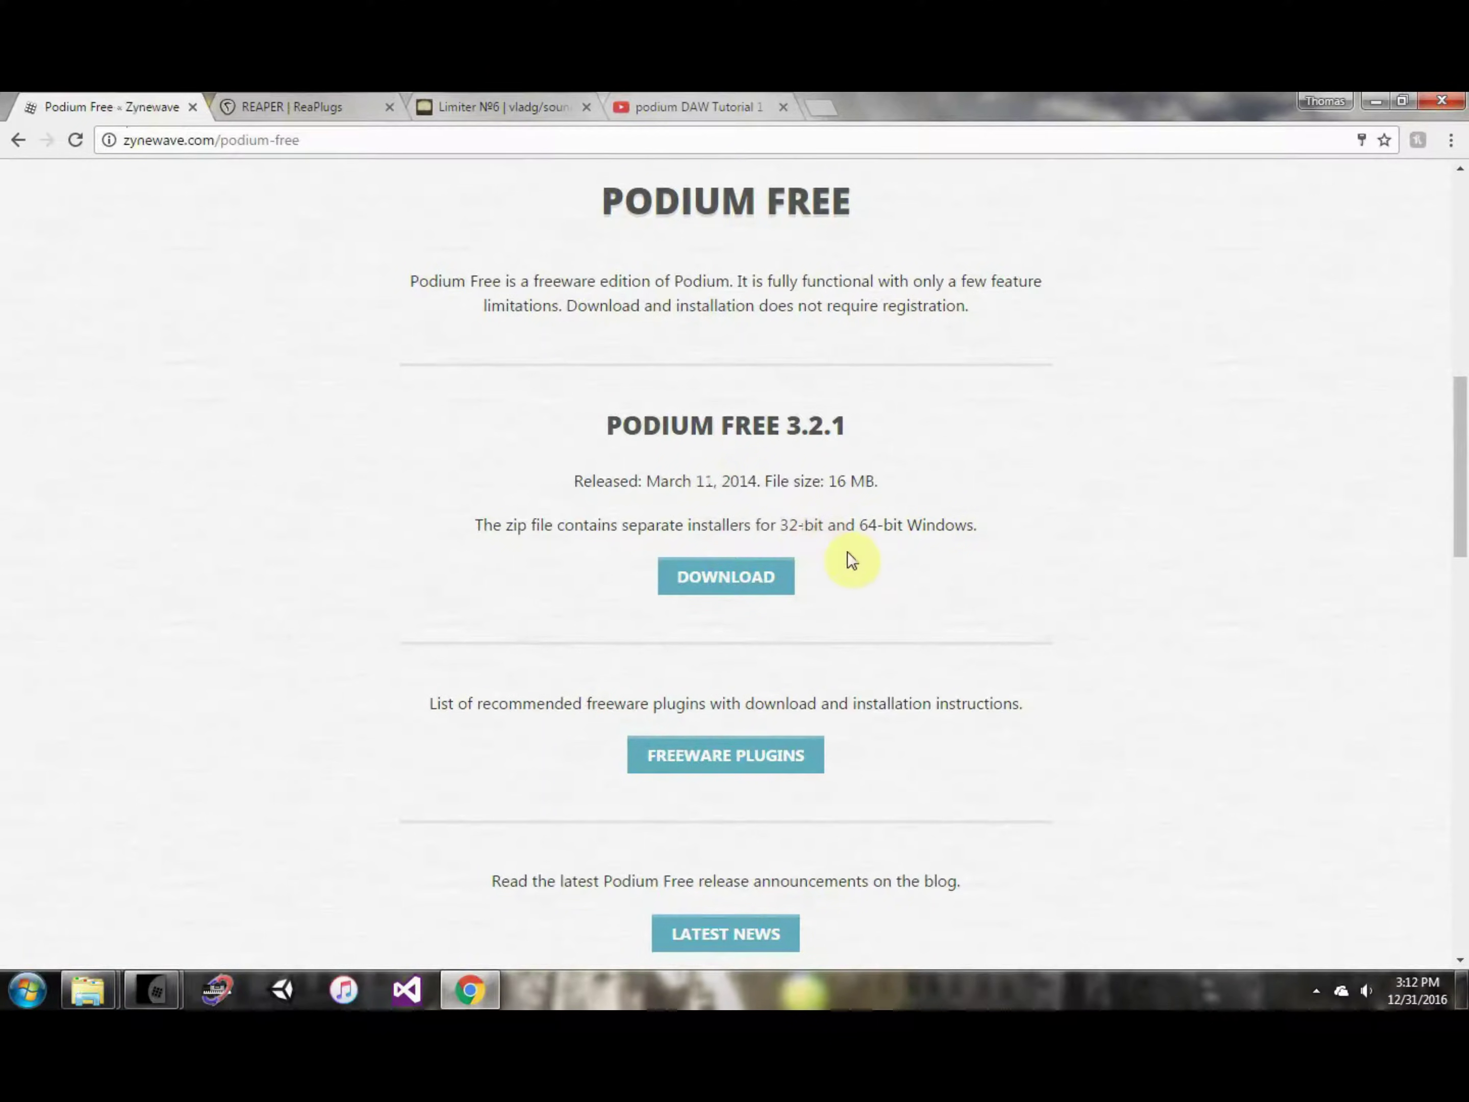
click(297, 100)
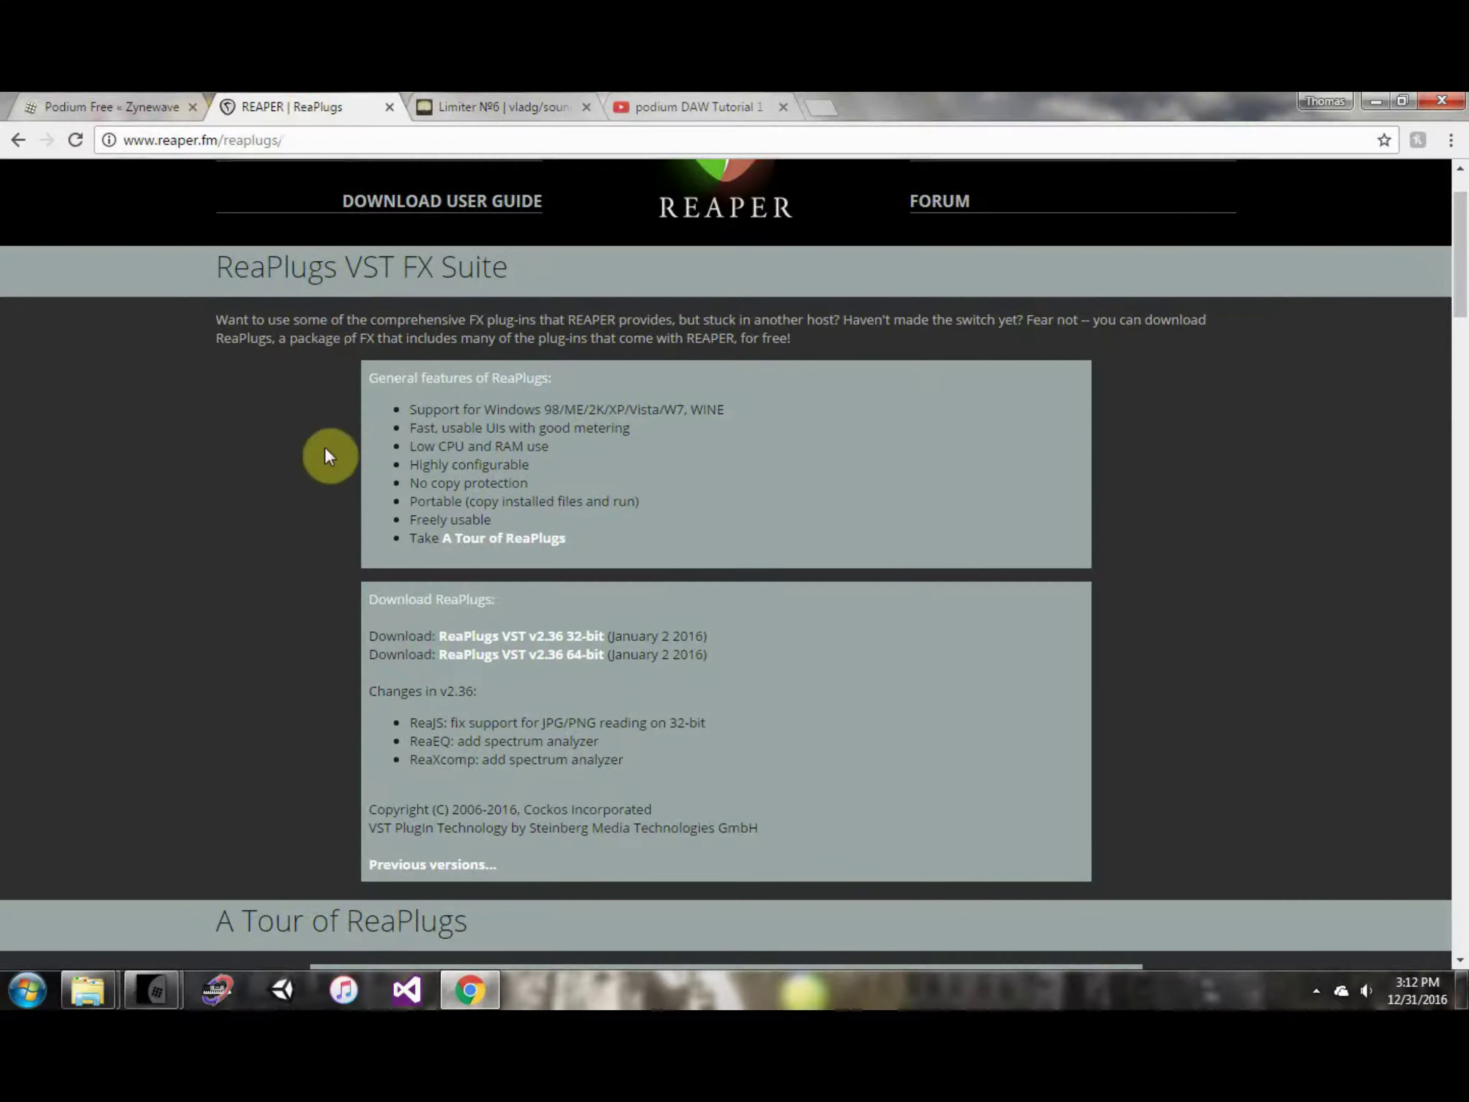
click(136, 106)
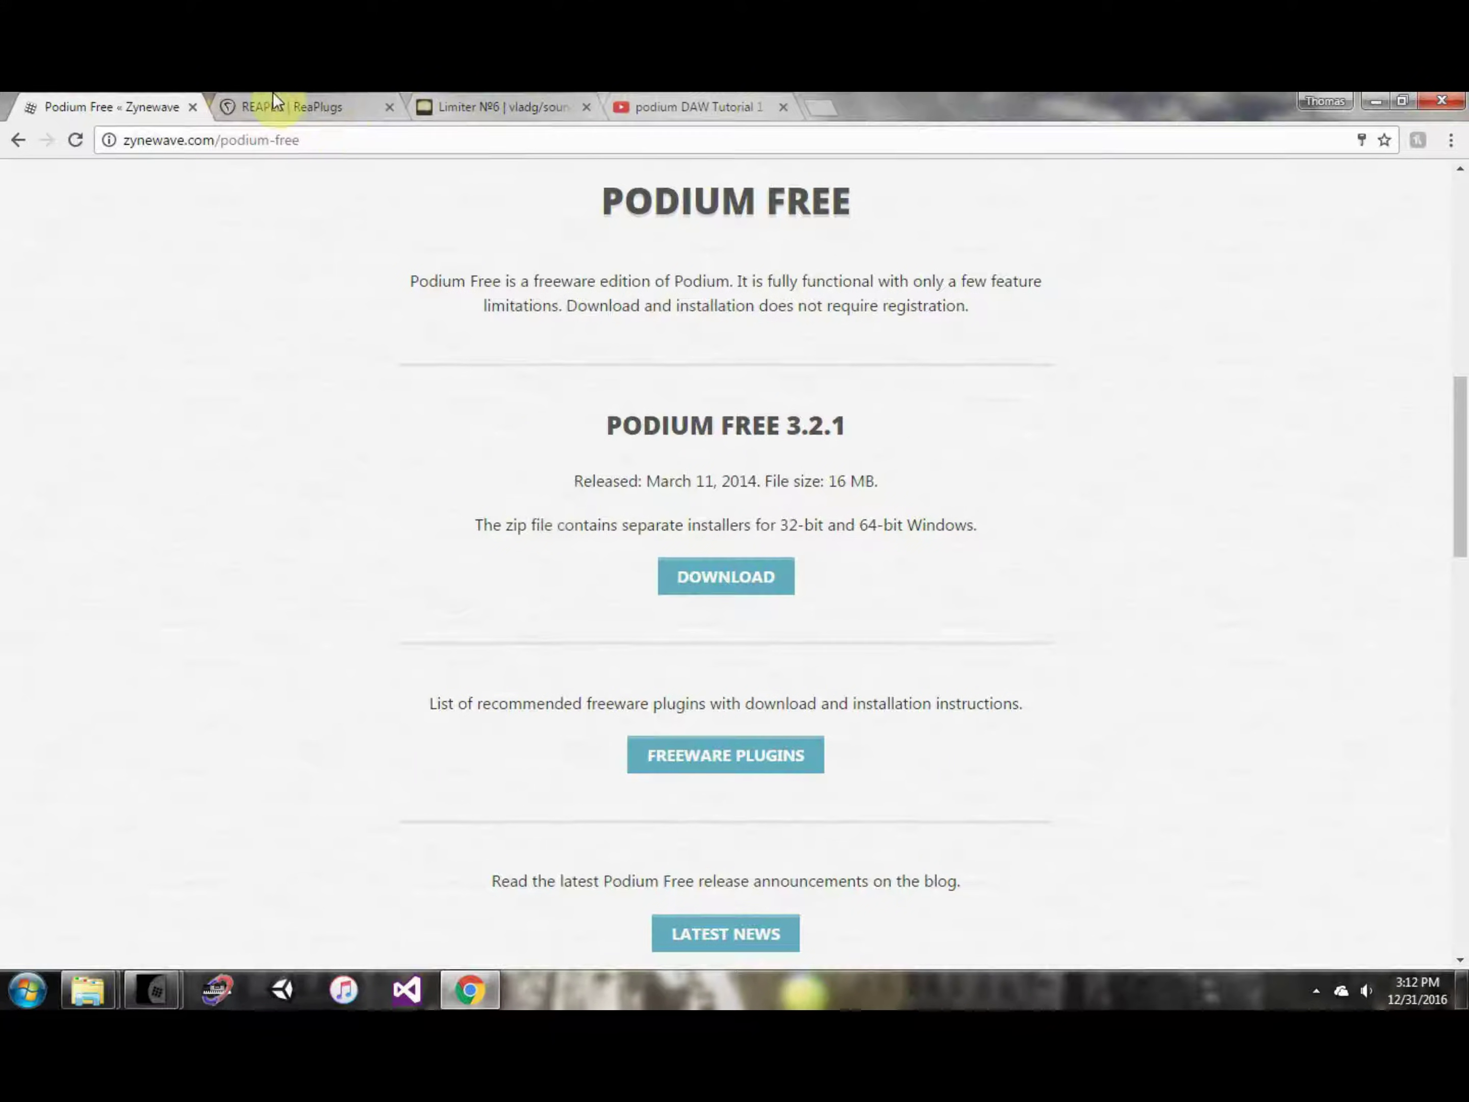
click(274, 105)
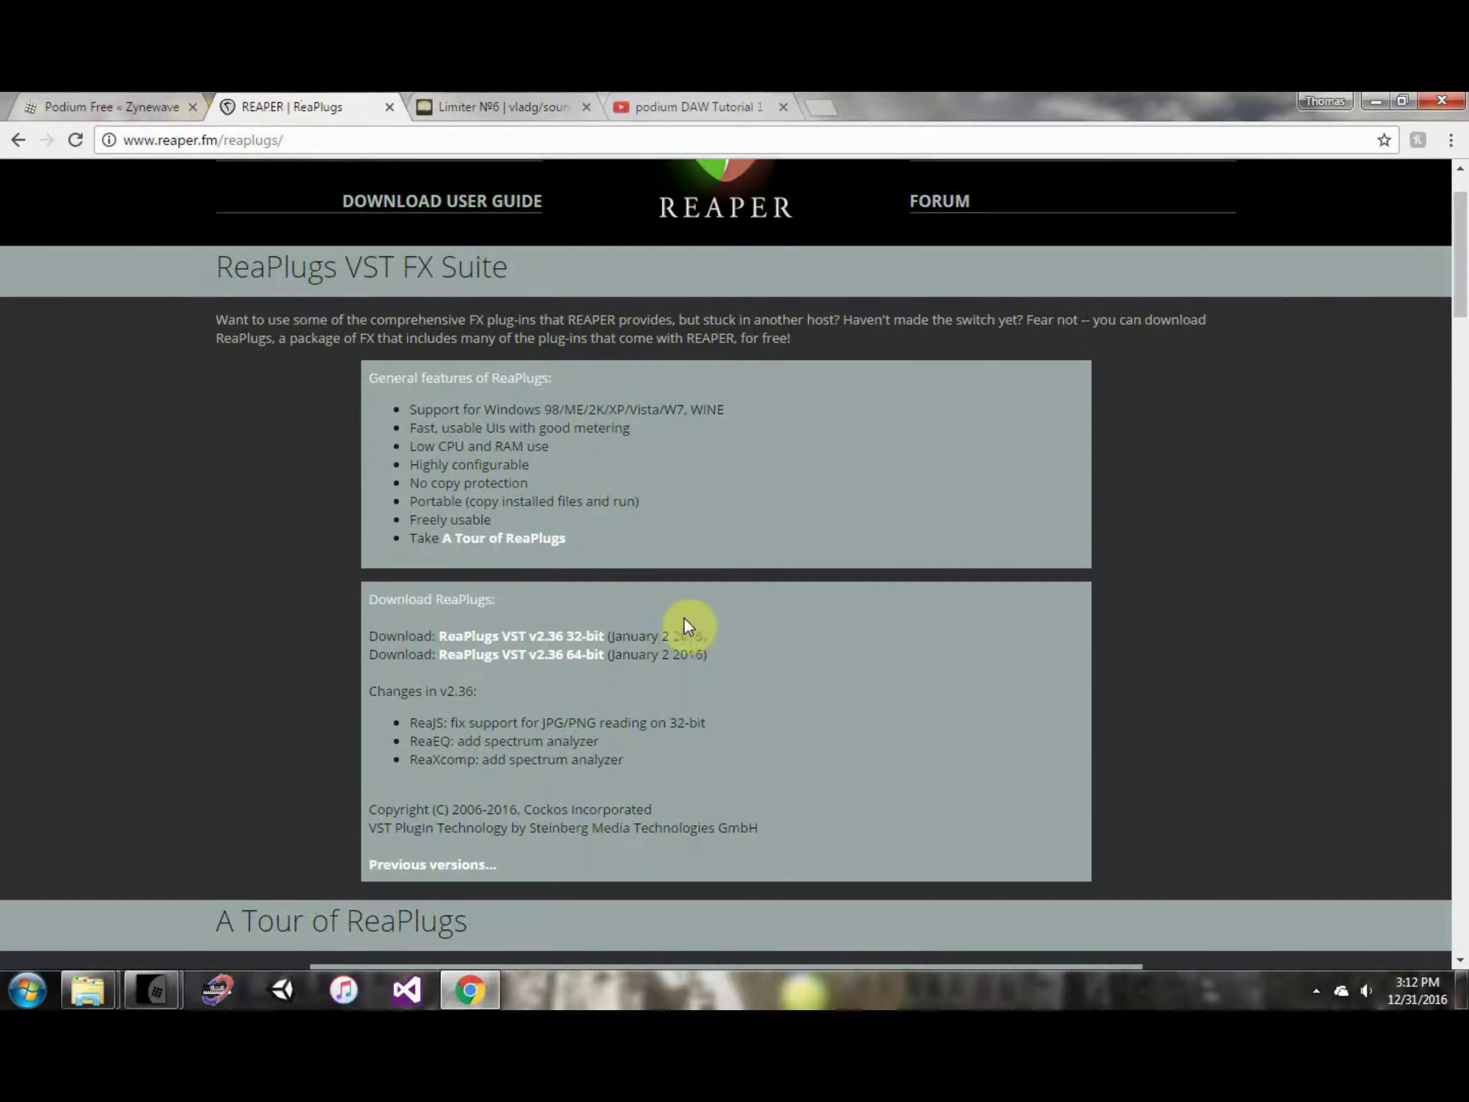
Download and launch the 32-bit ReaPlugs VST v2.36 installer, accept its license, and exclude the ReaJS component.
click(593, 638)
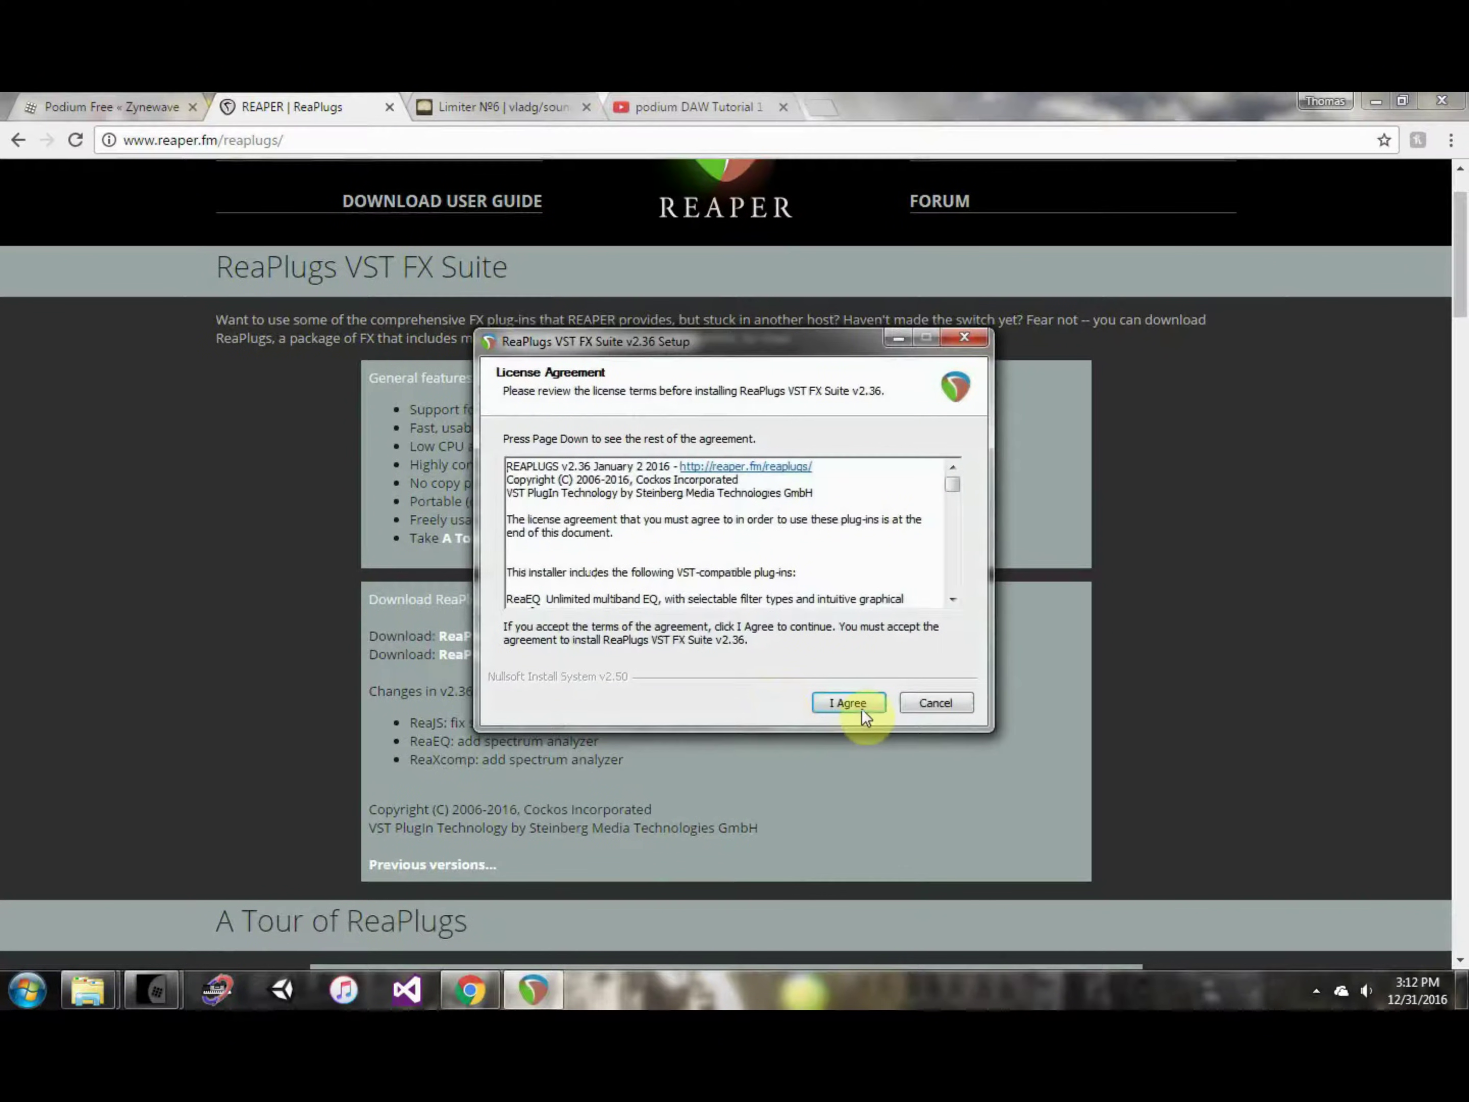
click(848, 702)
scroll(954, 631, down, 1)
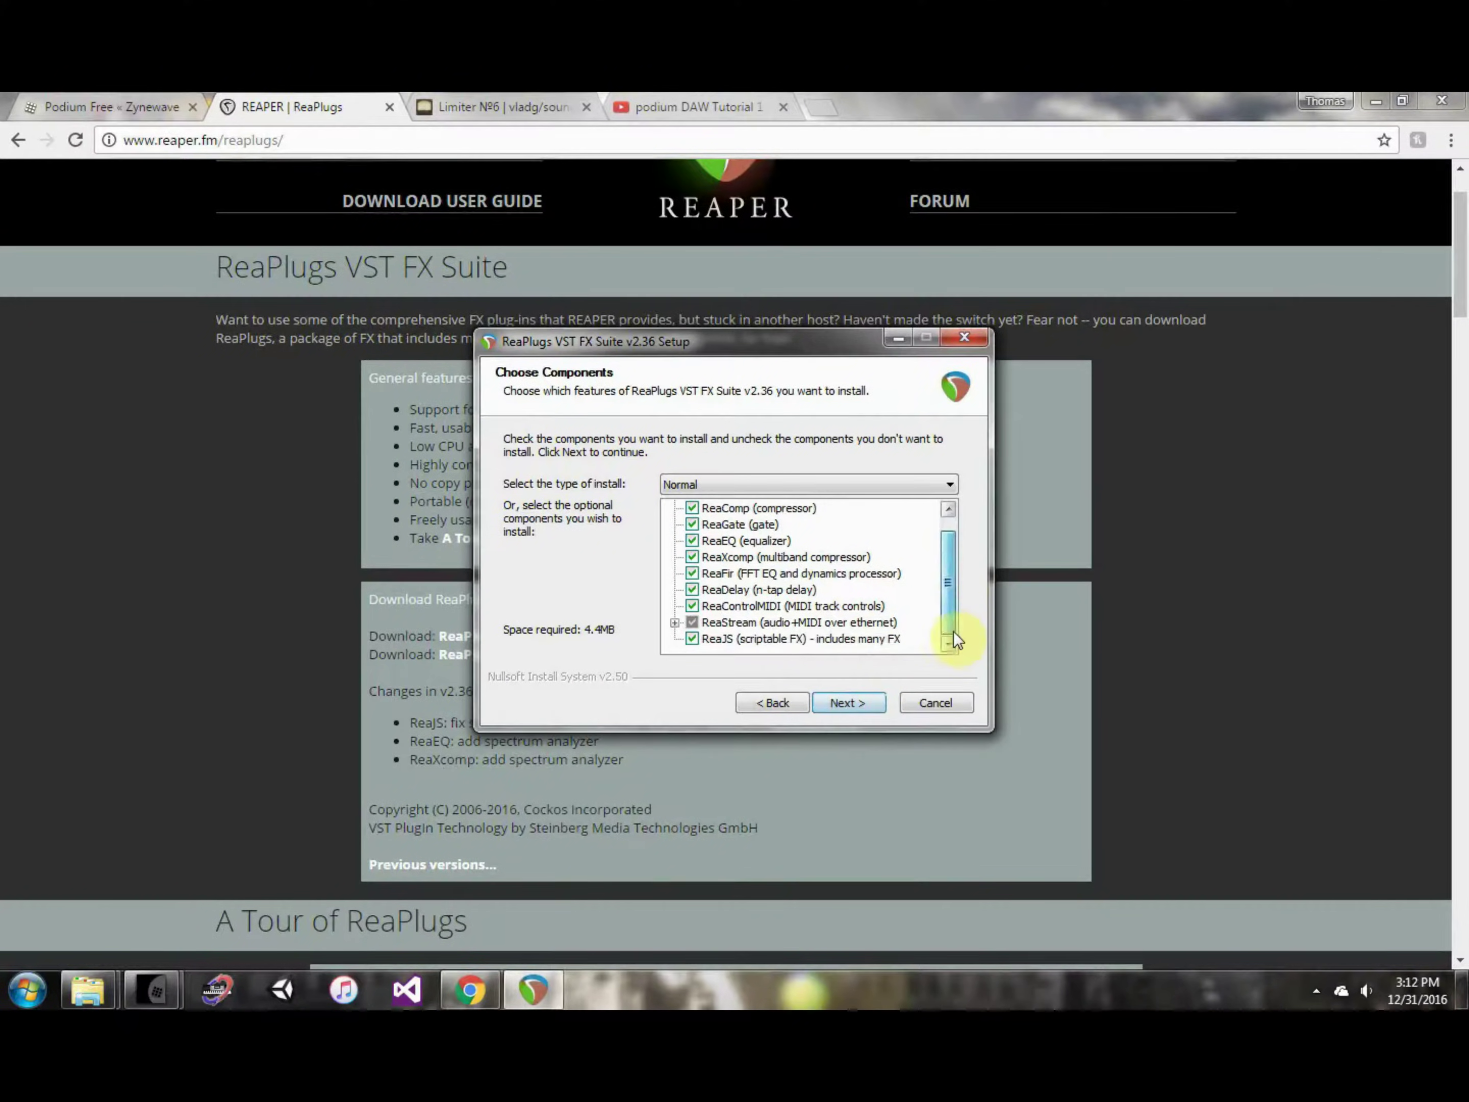
click(692, 638)
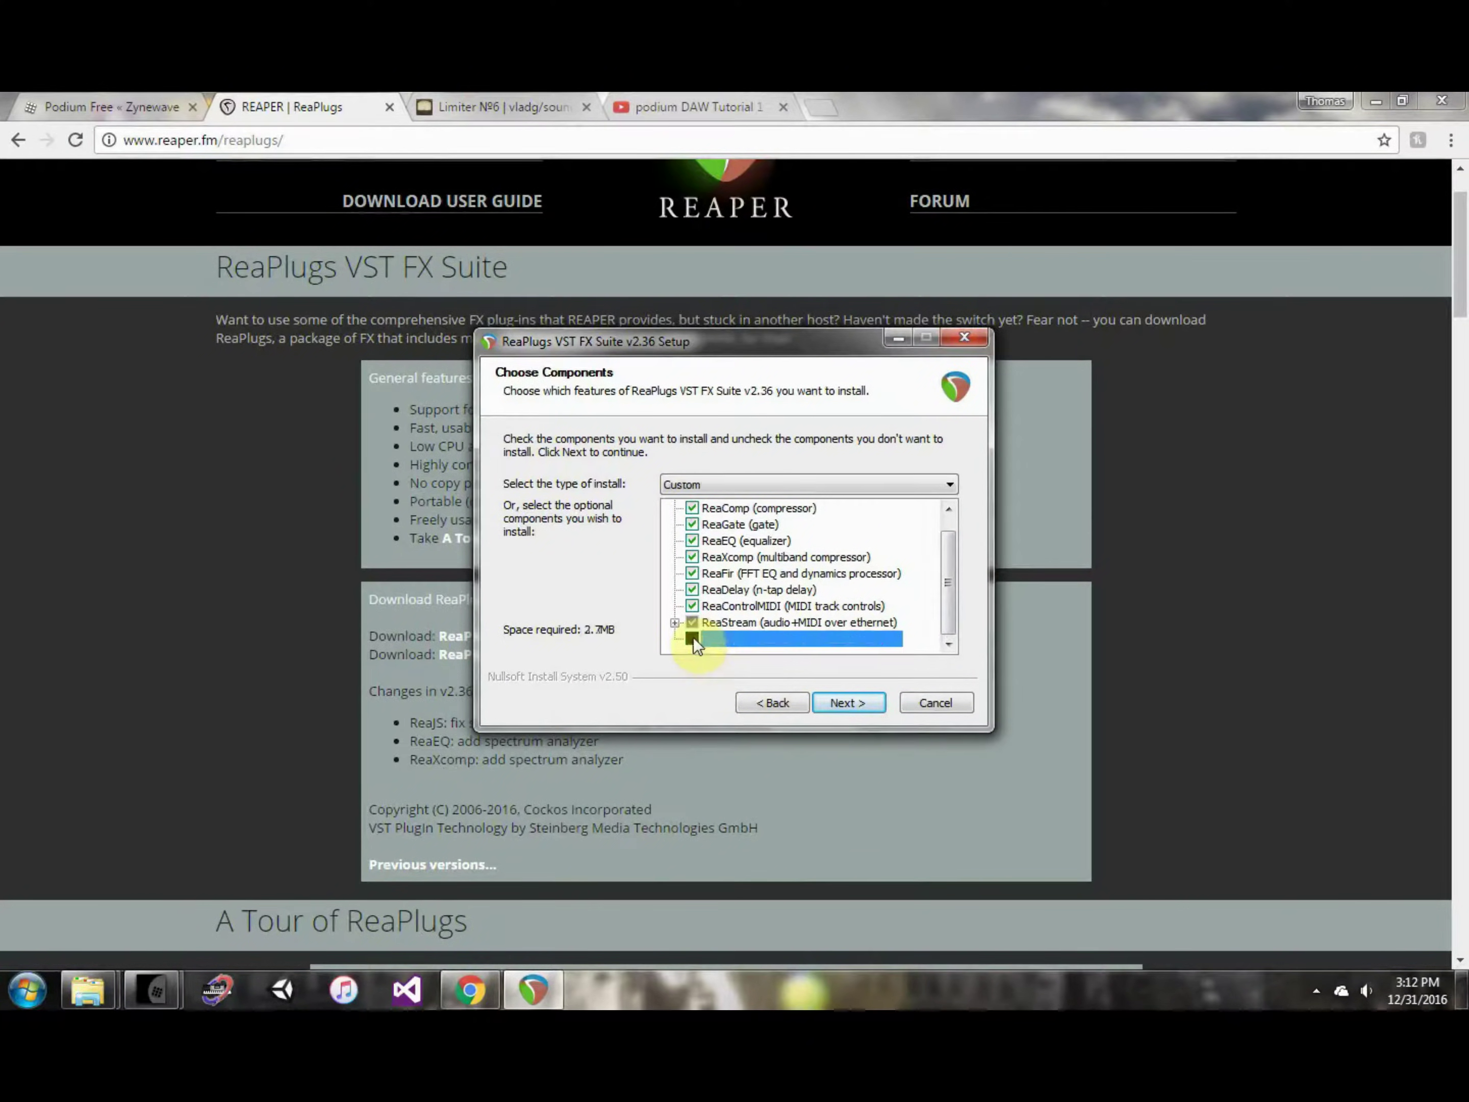
click(848, 704)
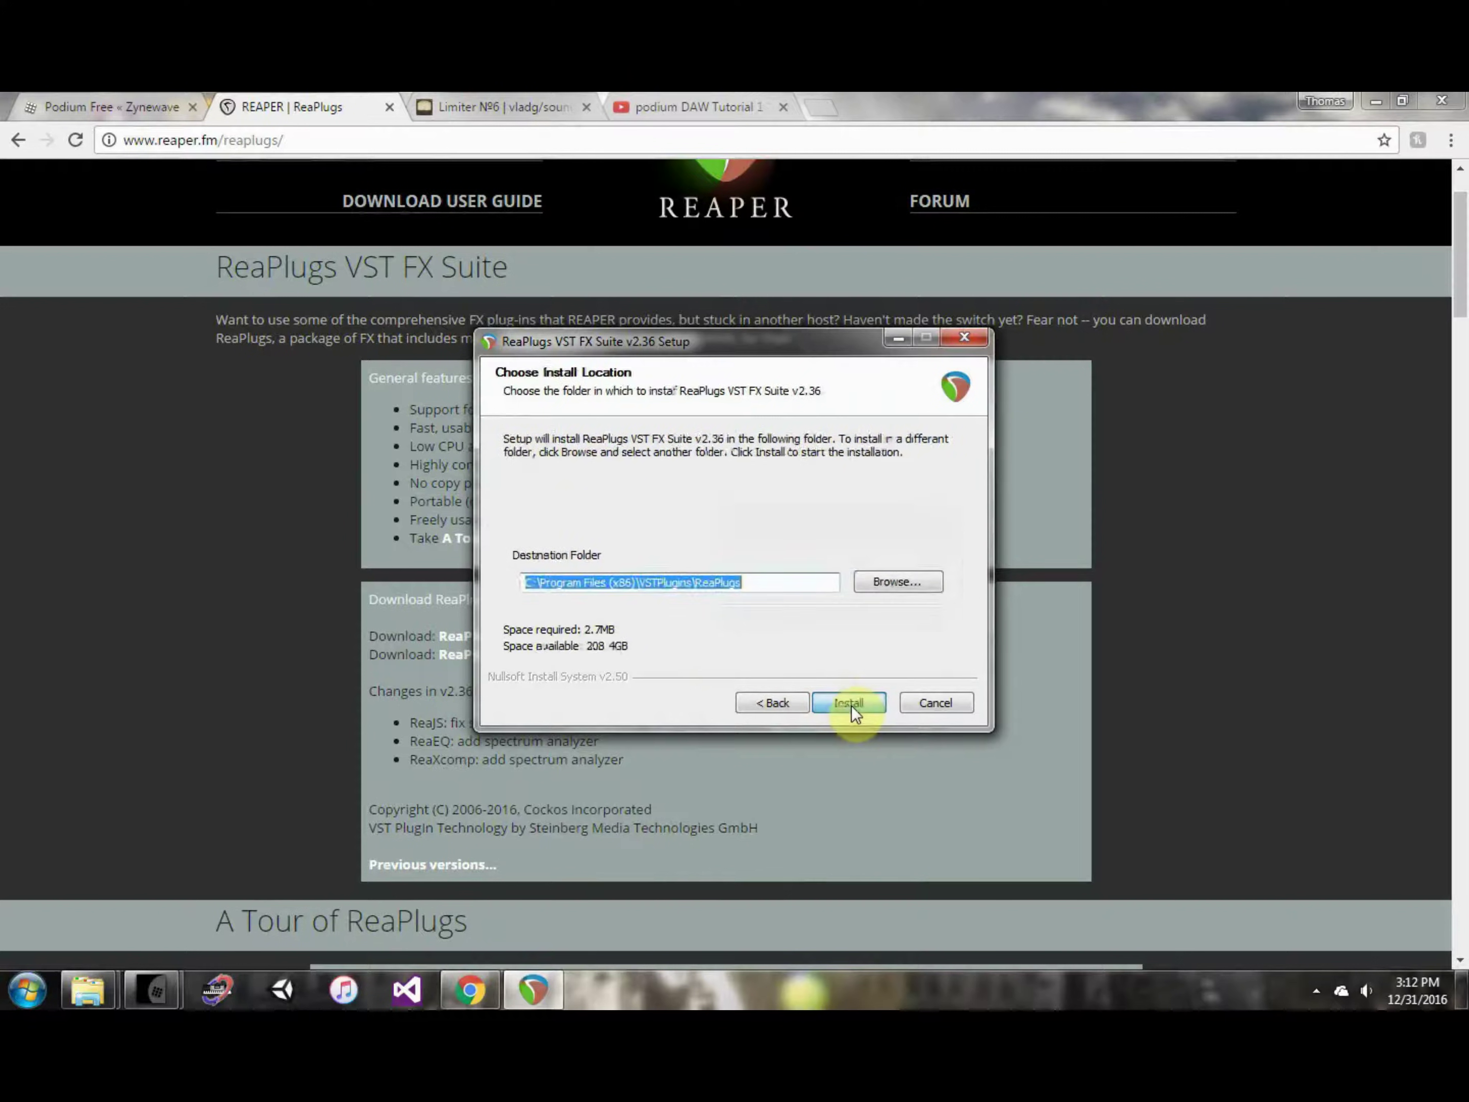
Install ReaPlugs into C:\Program Files (x86)\VSTPlugins\ReaPlugs and close the installer.
drag(760, 583, 497, 584)
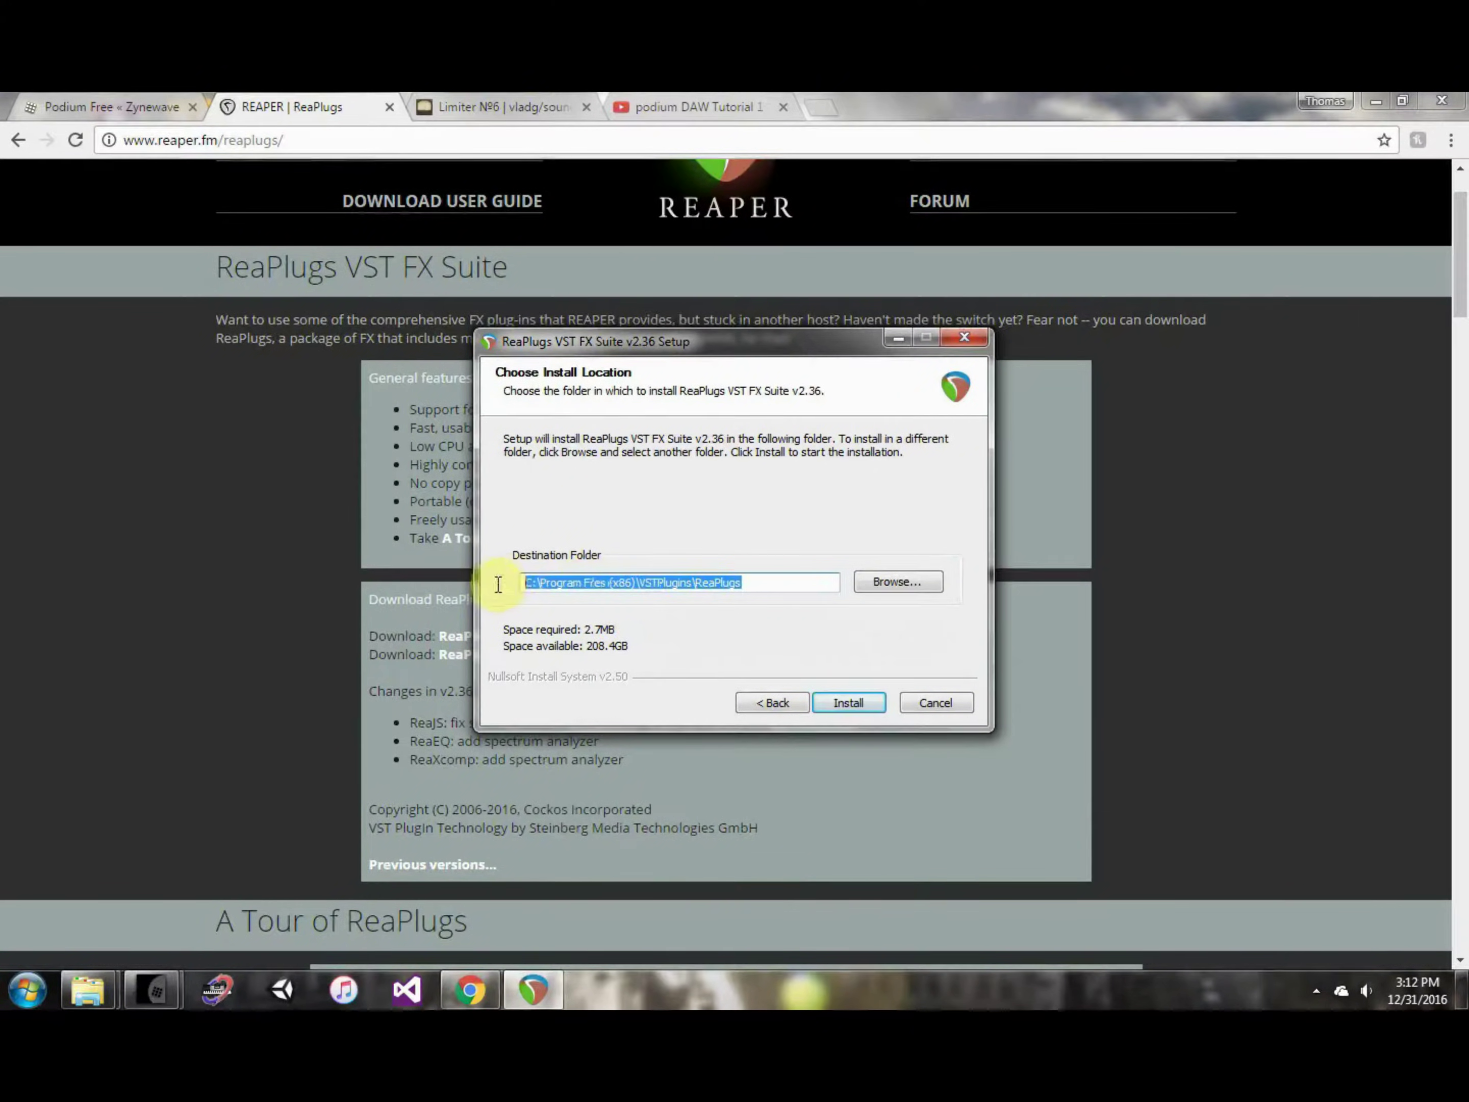
click(800, 585)
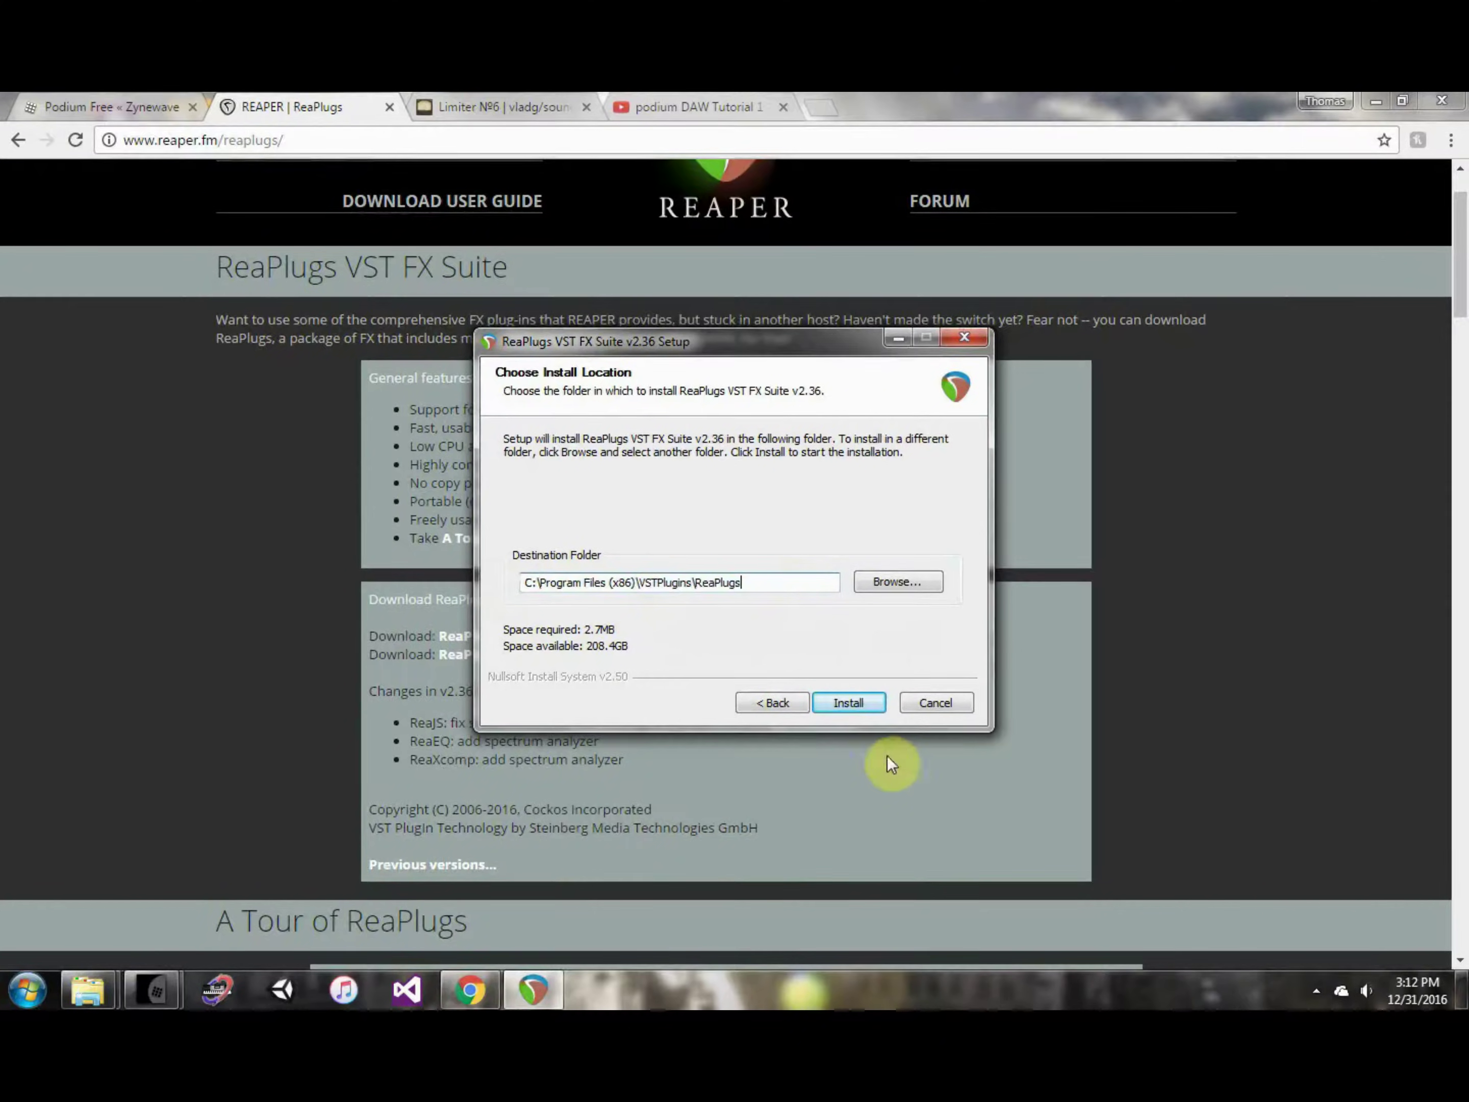
click(864, 701)
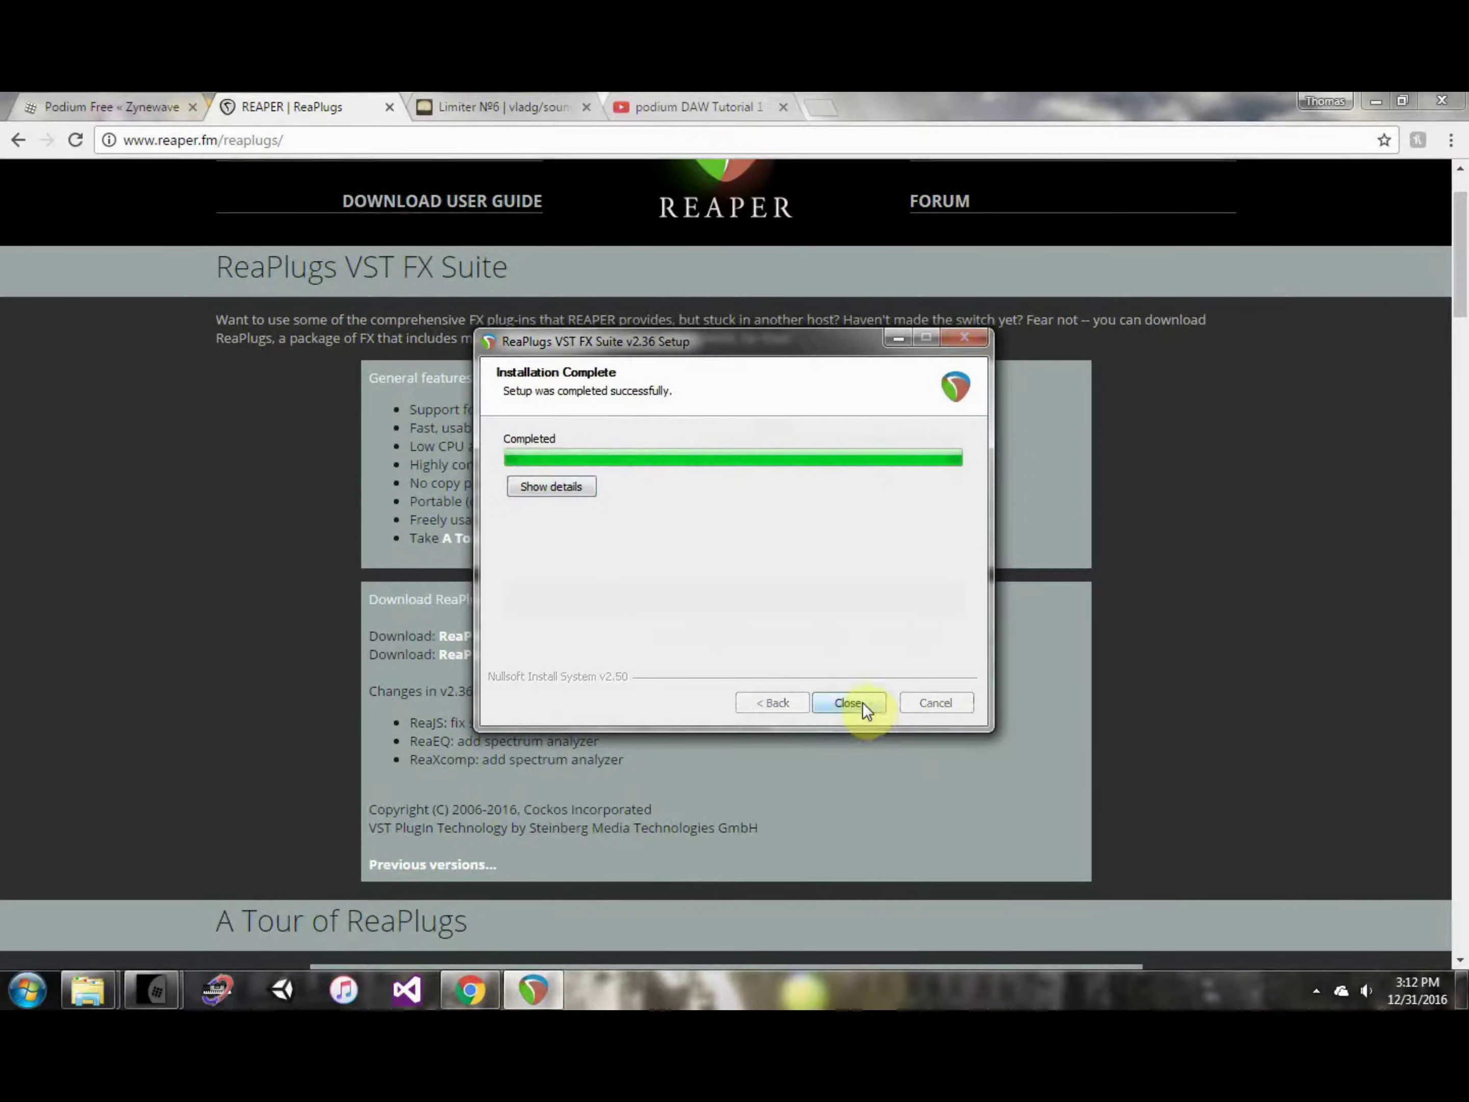
click(858, 702)
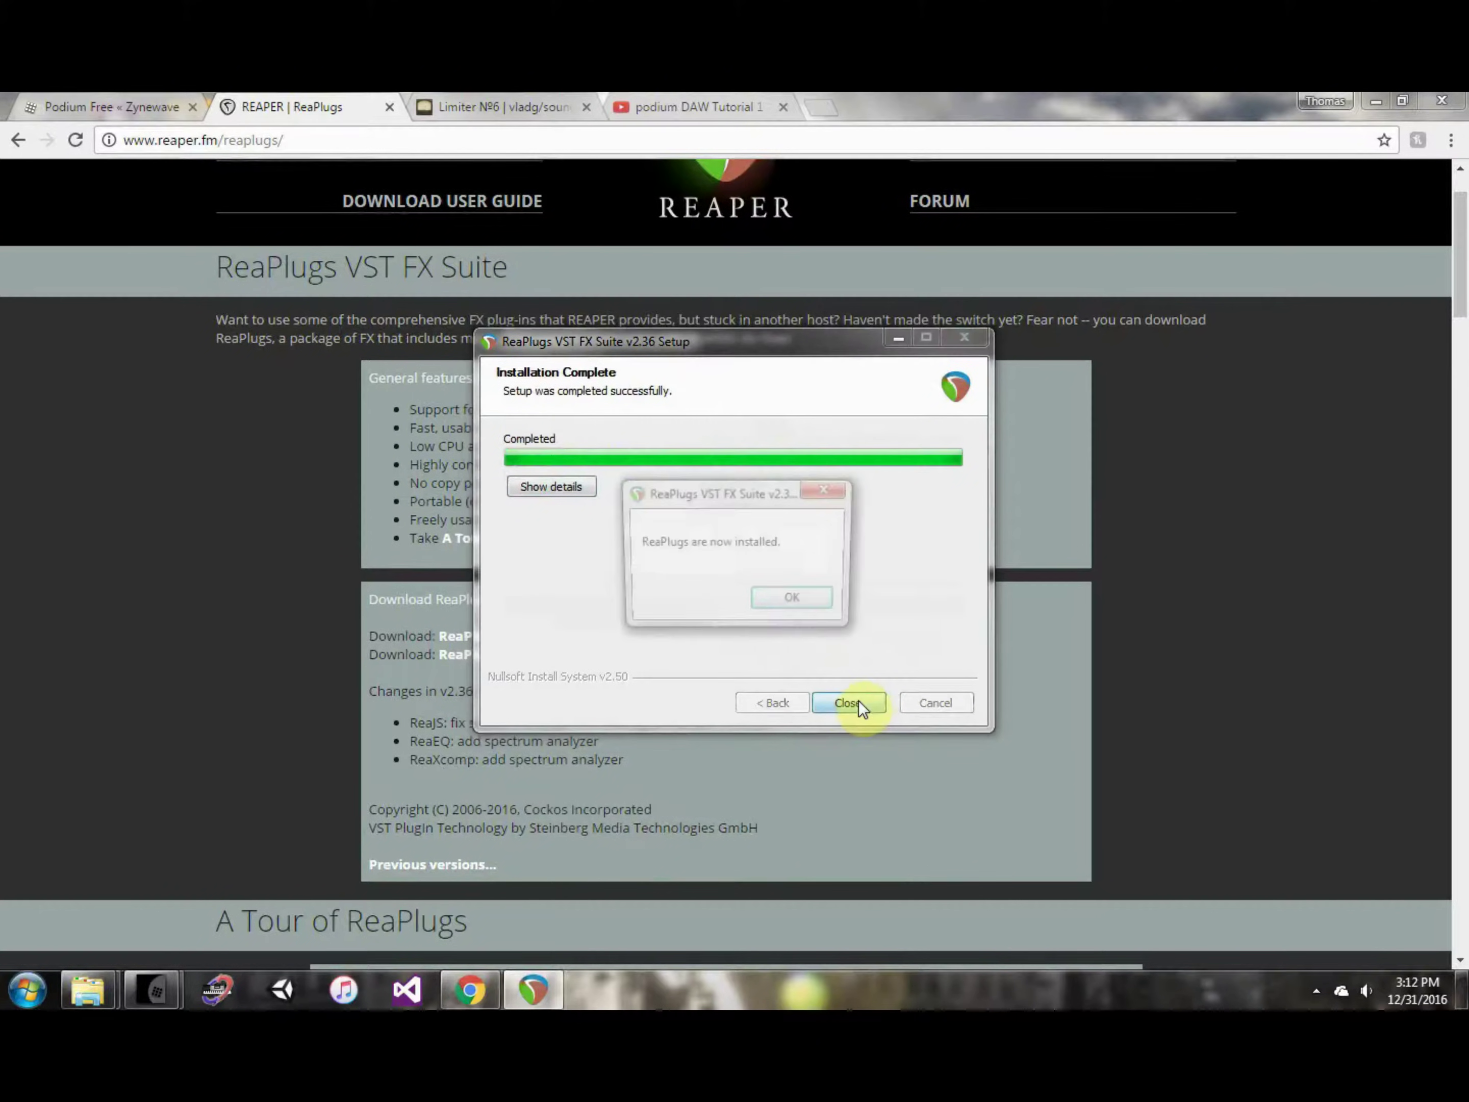
click(826, 601)
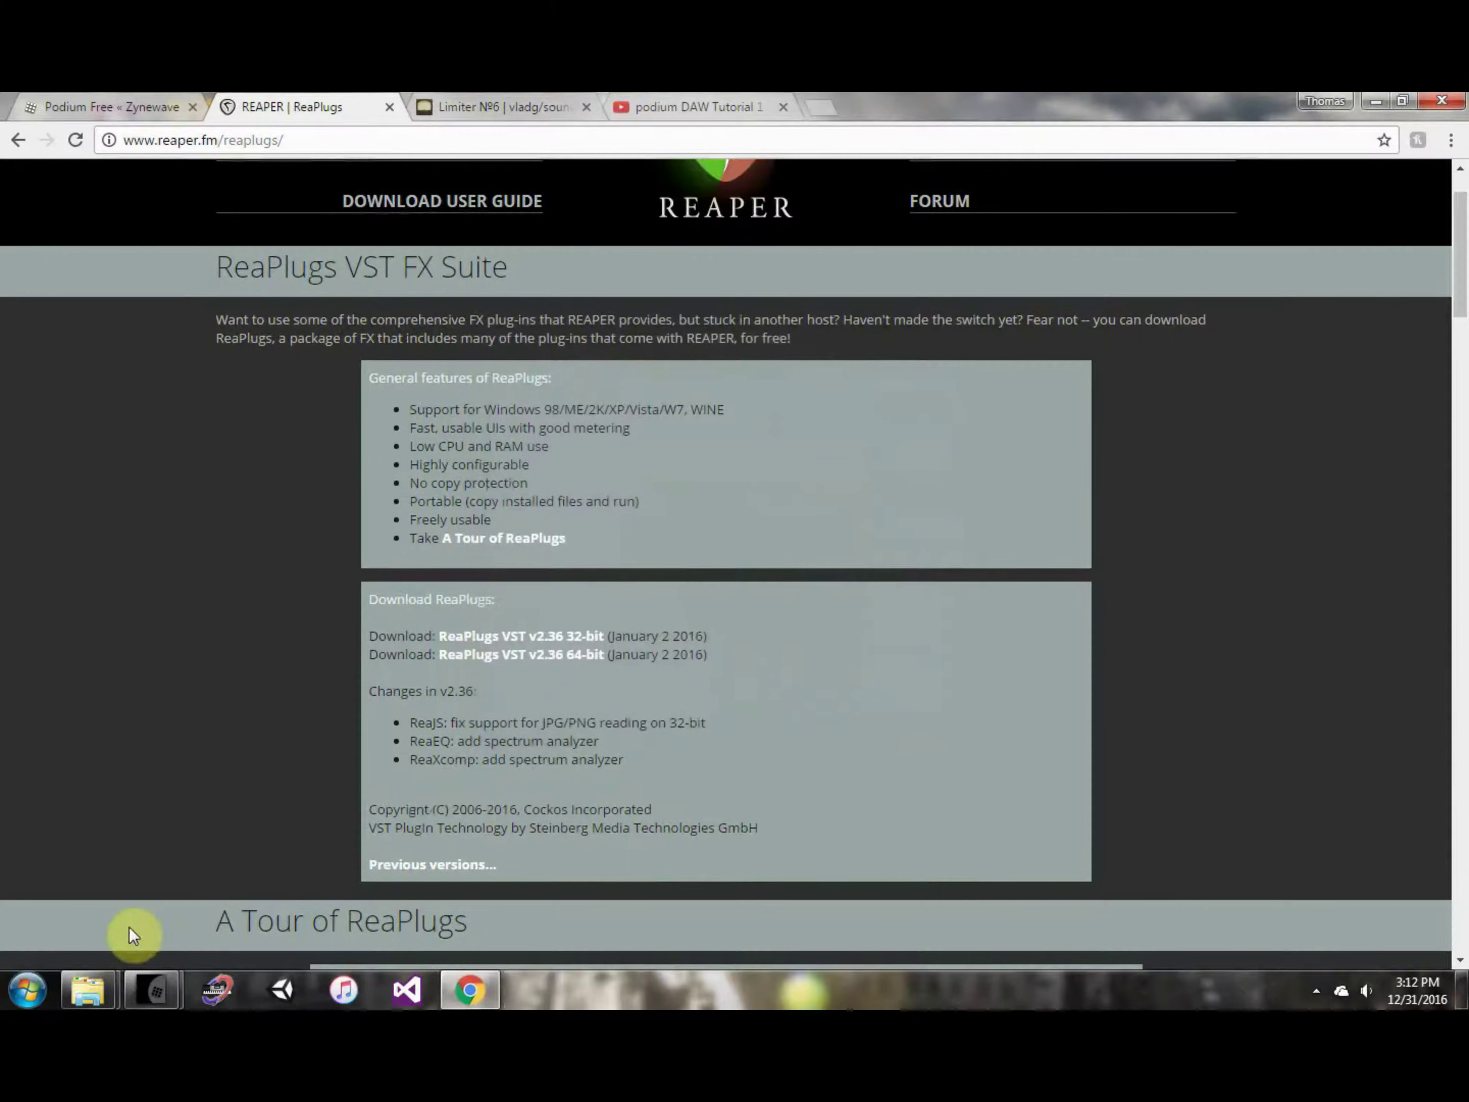
Switch to Windows Explorer and bring up both the Local Disk (C:) and Program Files (x86) windows.
mouse_move(99, 998)
click(93, 929)
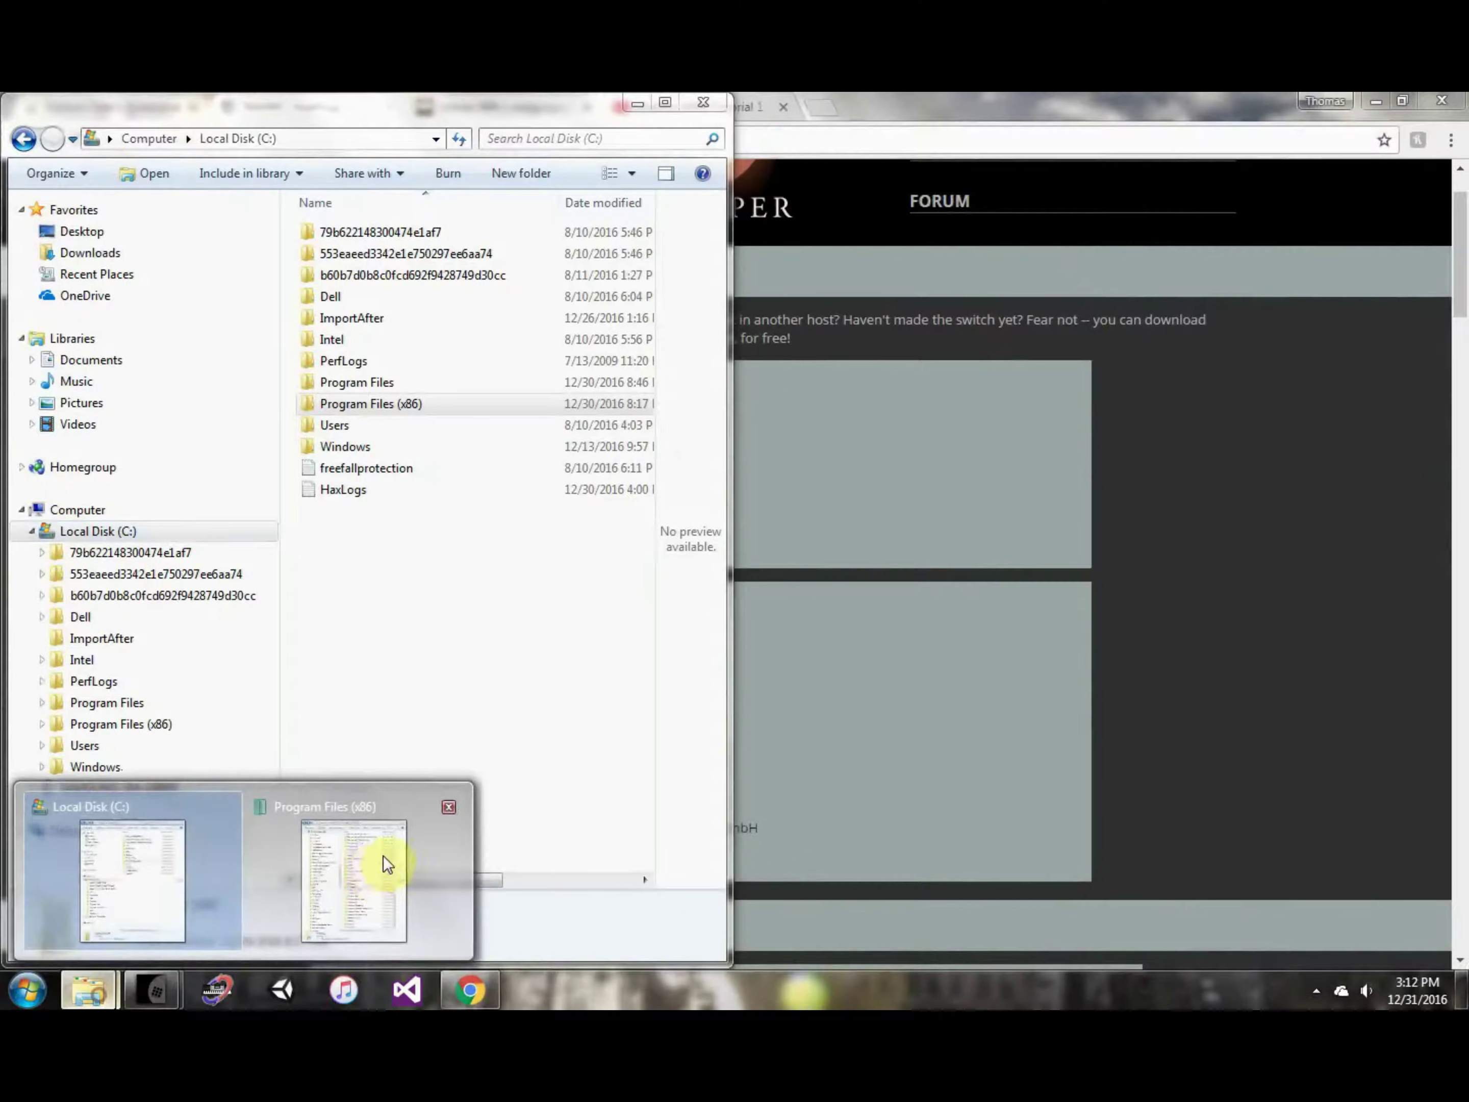
click(384, 860)
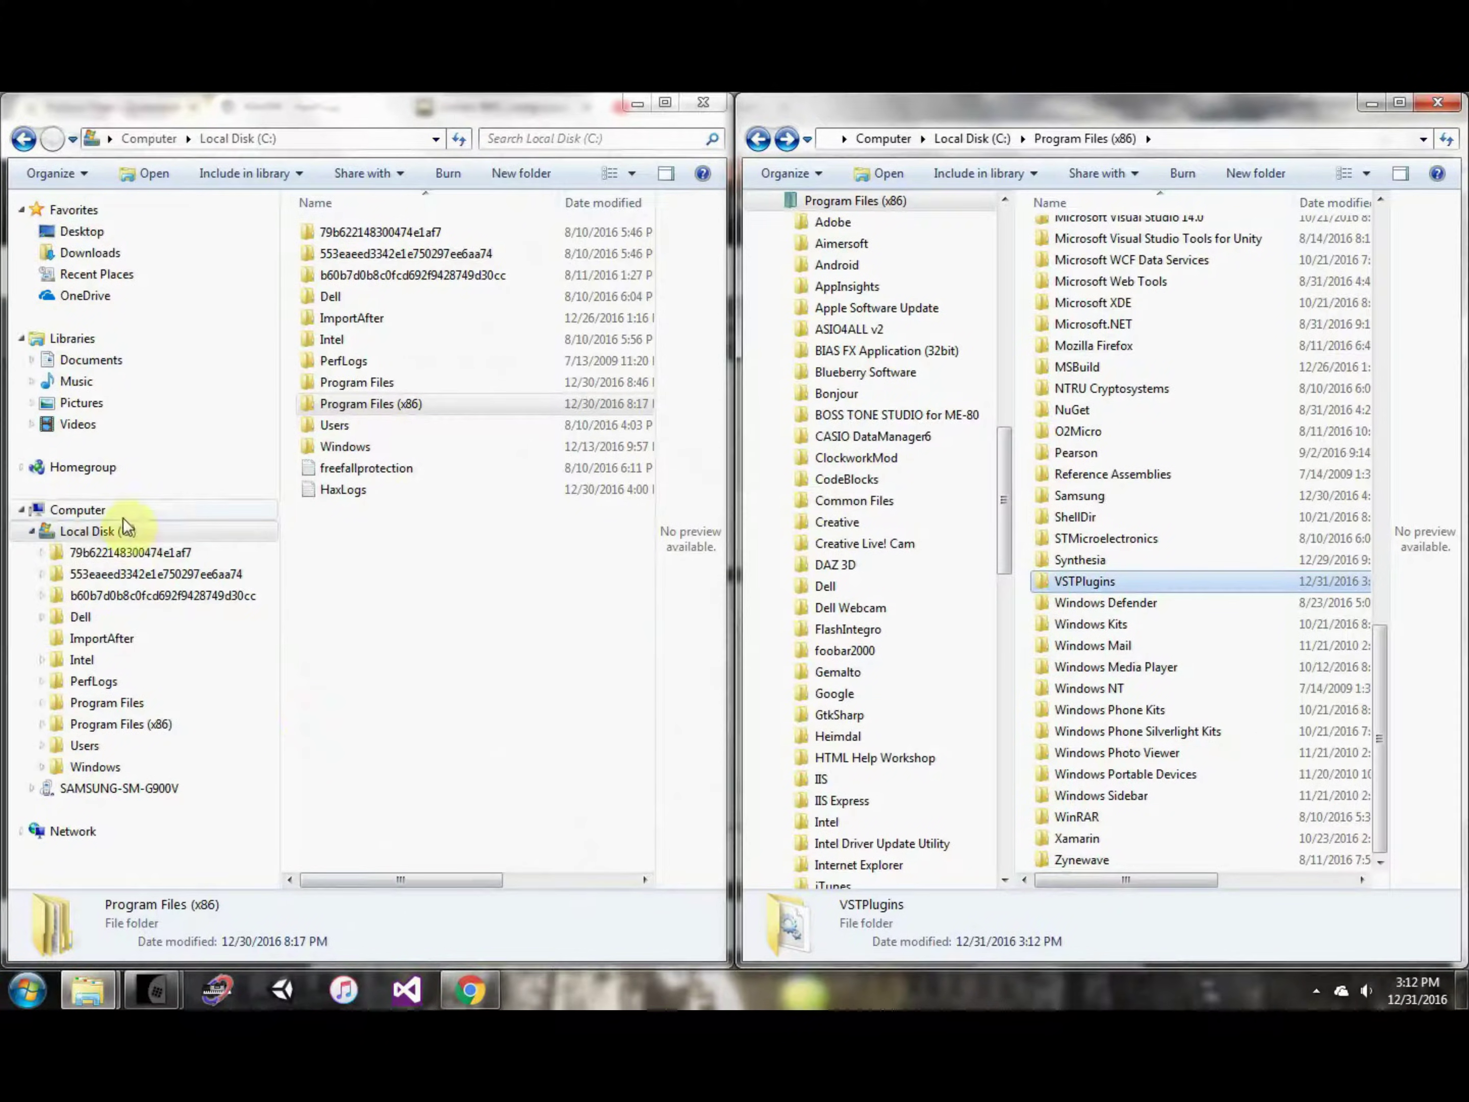
Open the Zynewave folder inside Program Files (x86) in the Local Disk (C:) window.
click(143, 724)
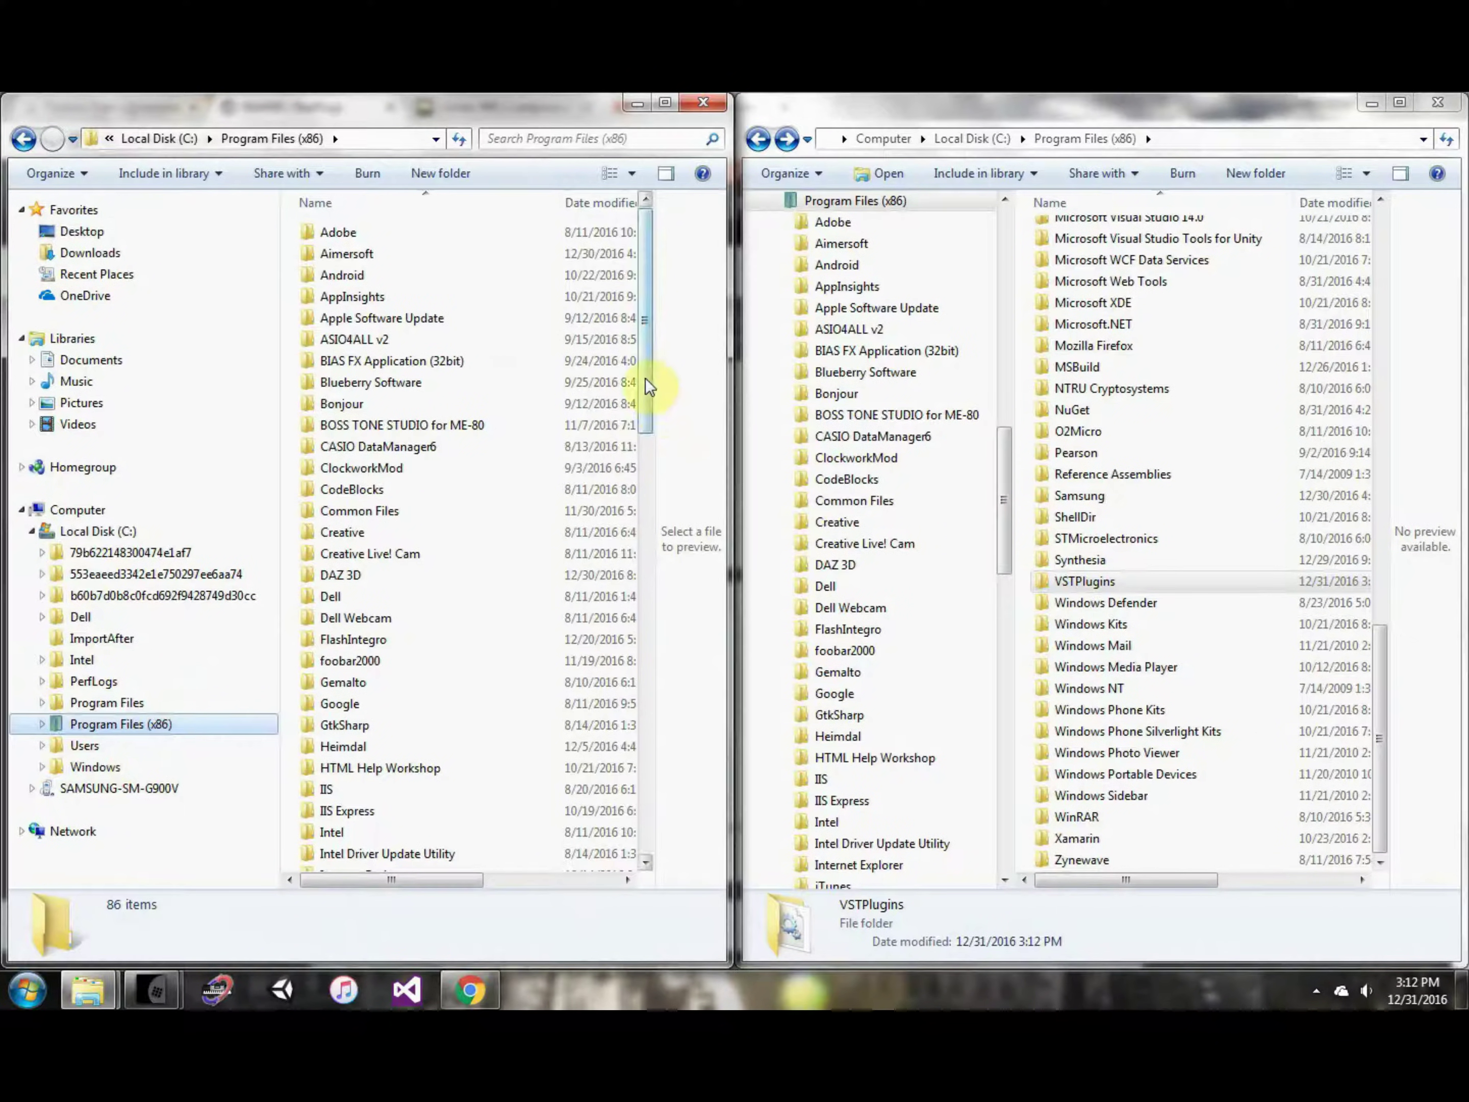
drag(647, 303, 667, 727)
click(471, 859)
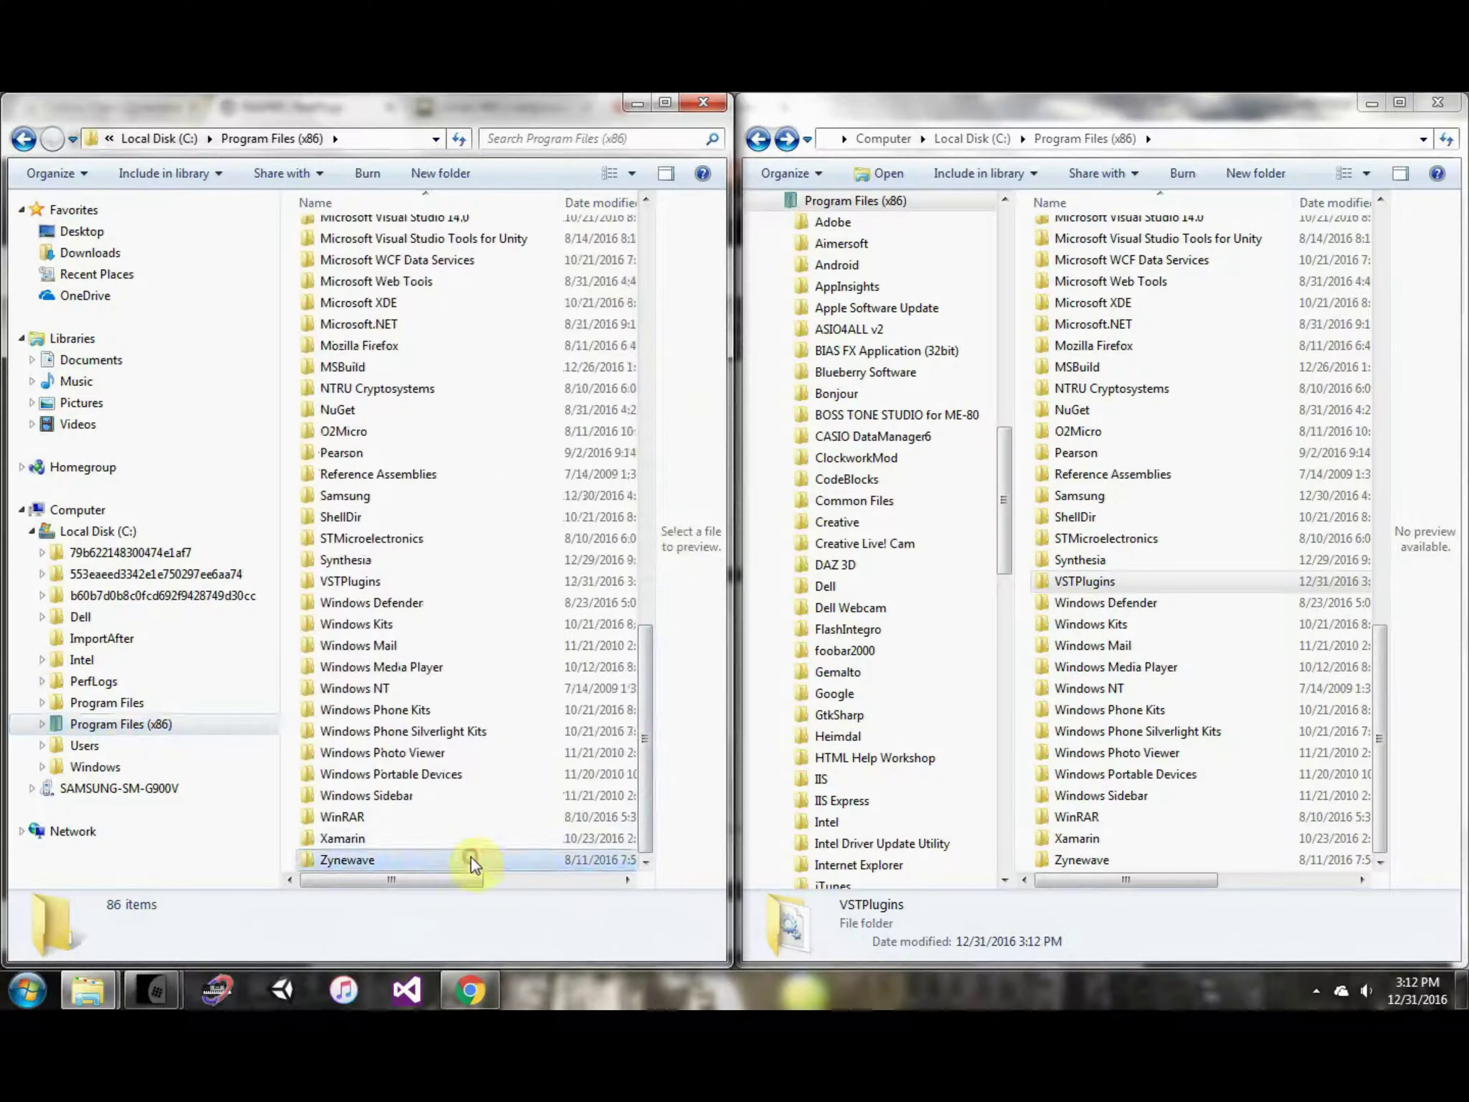
double_click(521, 863)
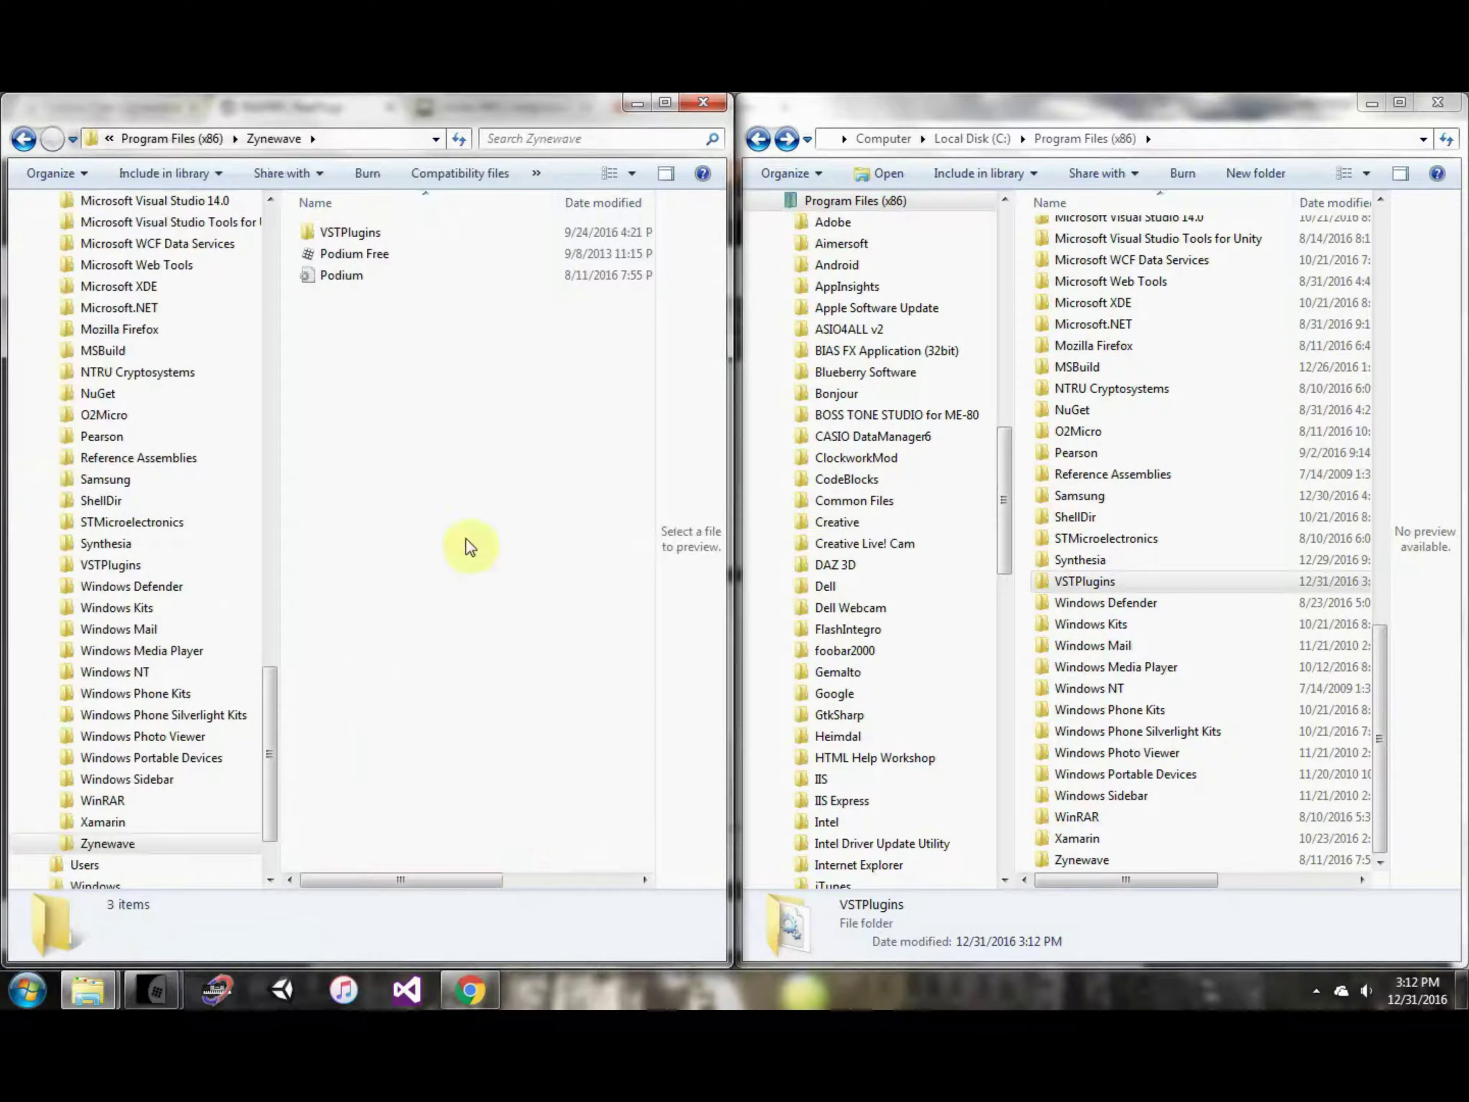
Examine the plugin folders inside Zynewave's VSTPlugins folder and return to the Zynewave folder.
click(430, 234)
double_click(431, 232)
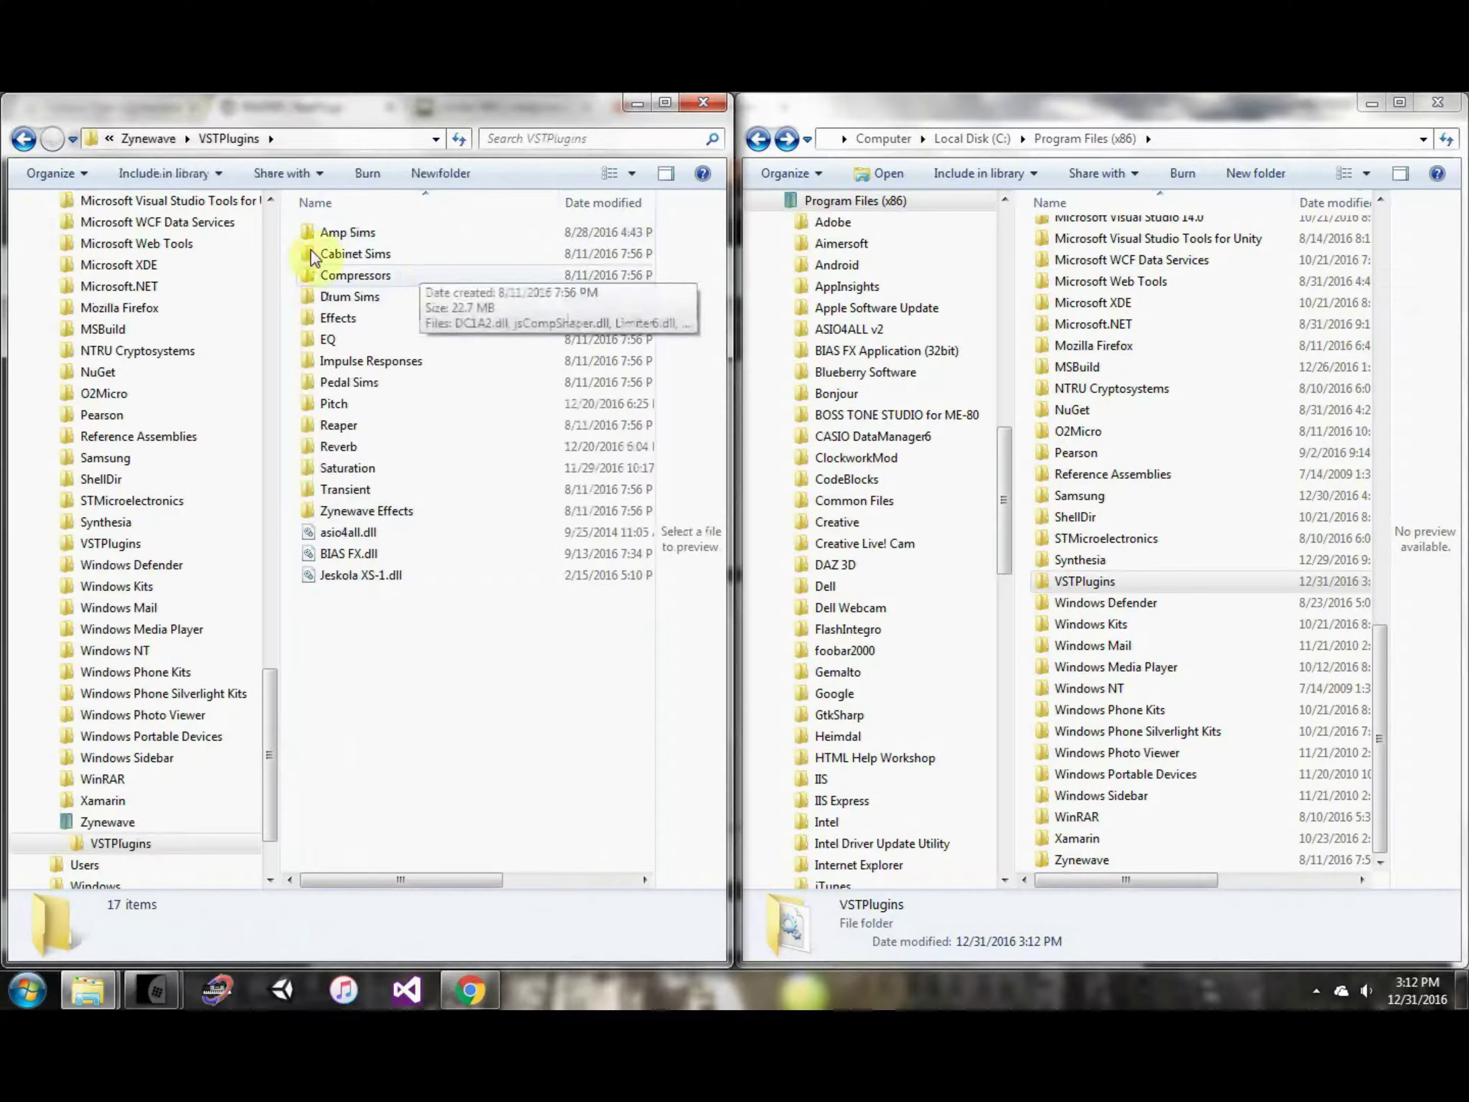
click(24, 140)
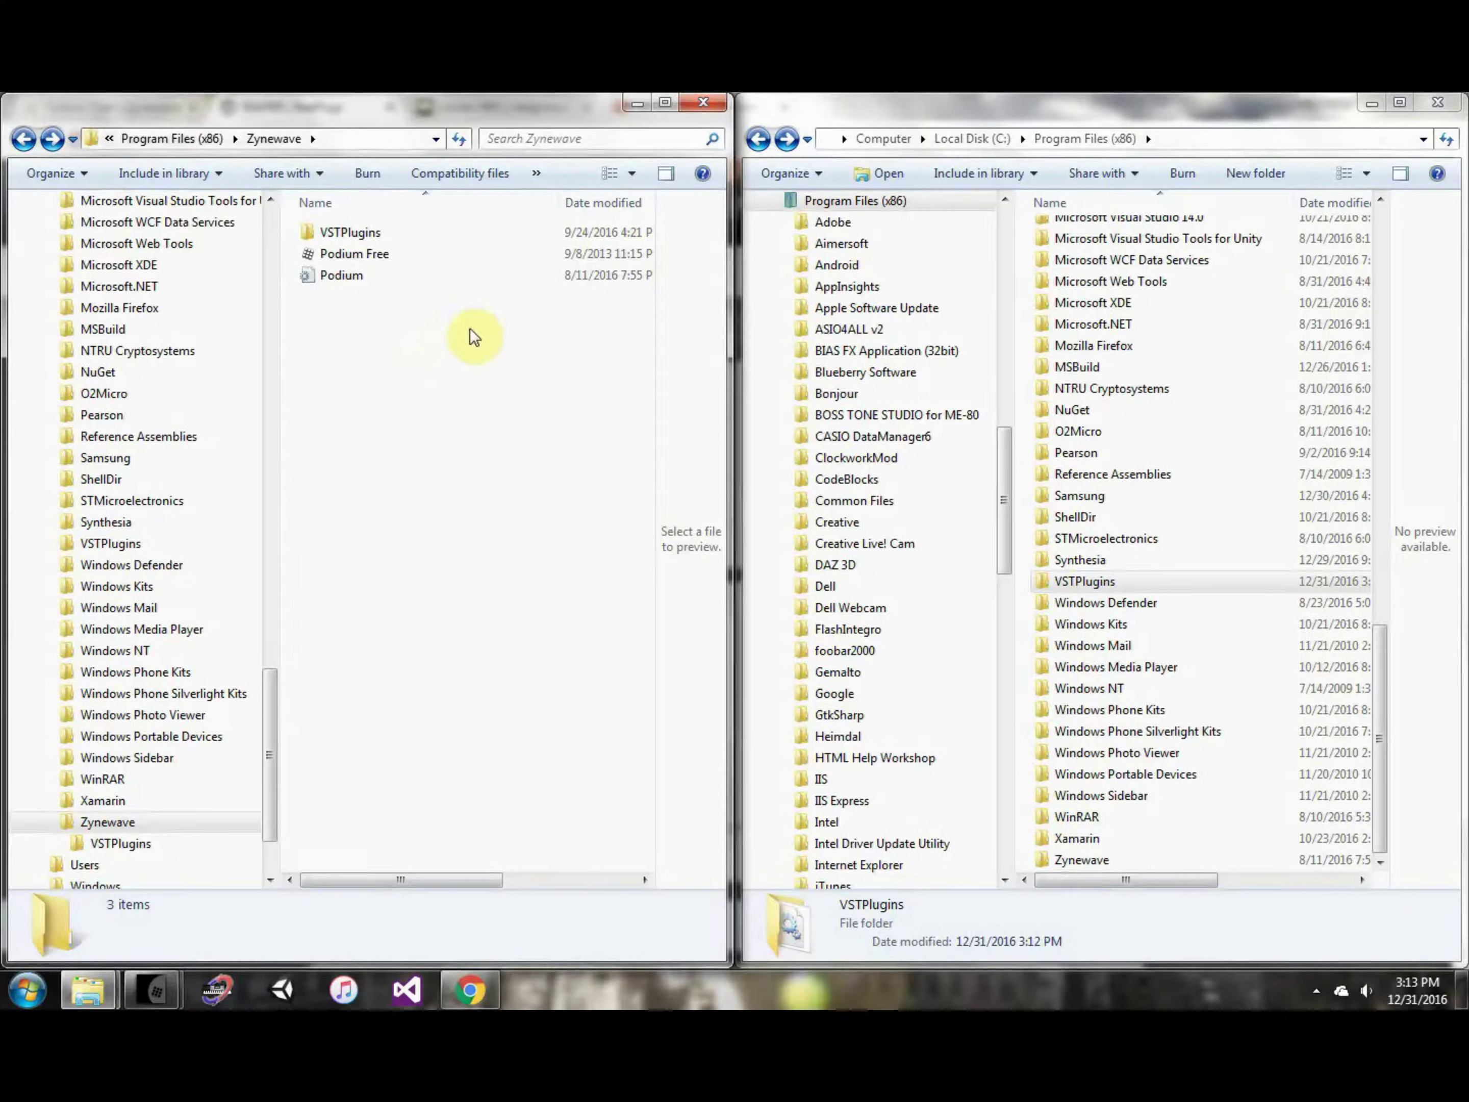
click(459, 234)
click(450, 414)
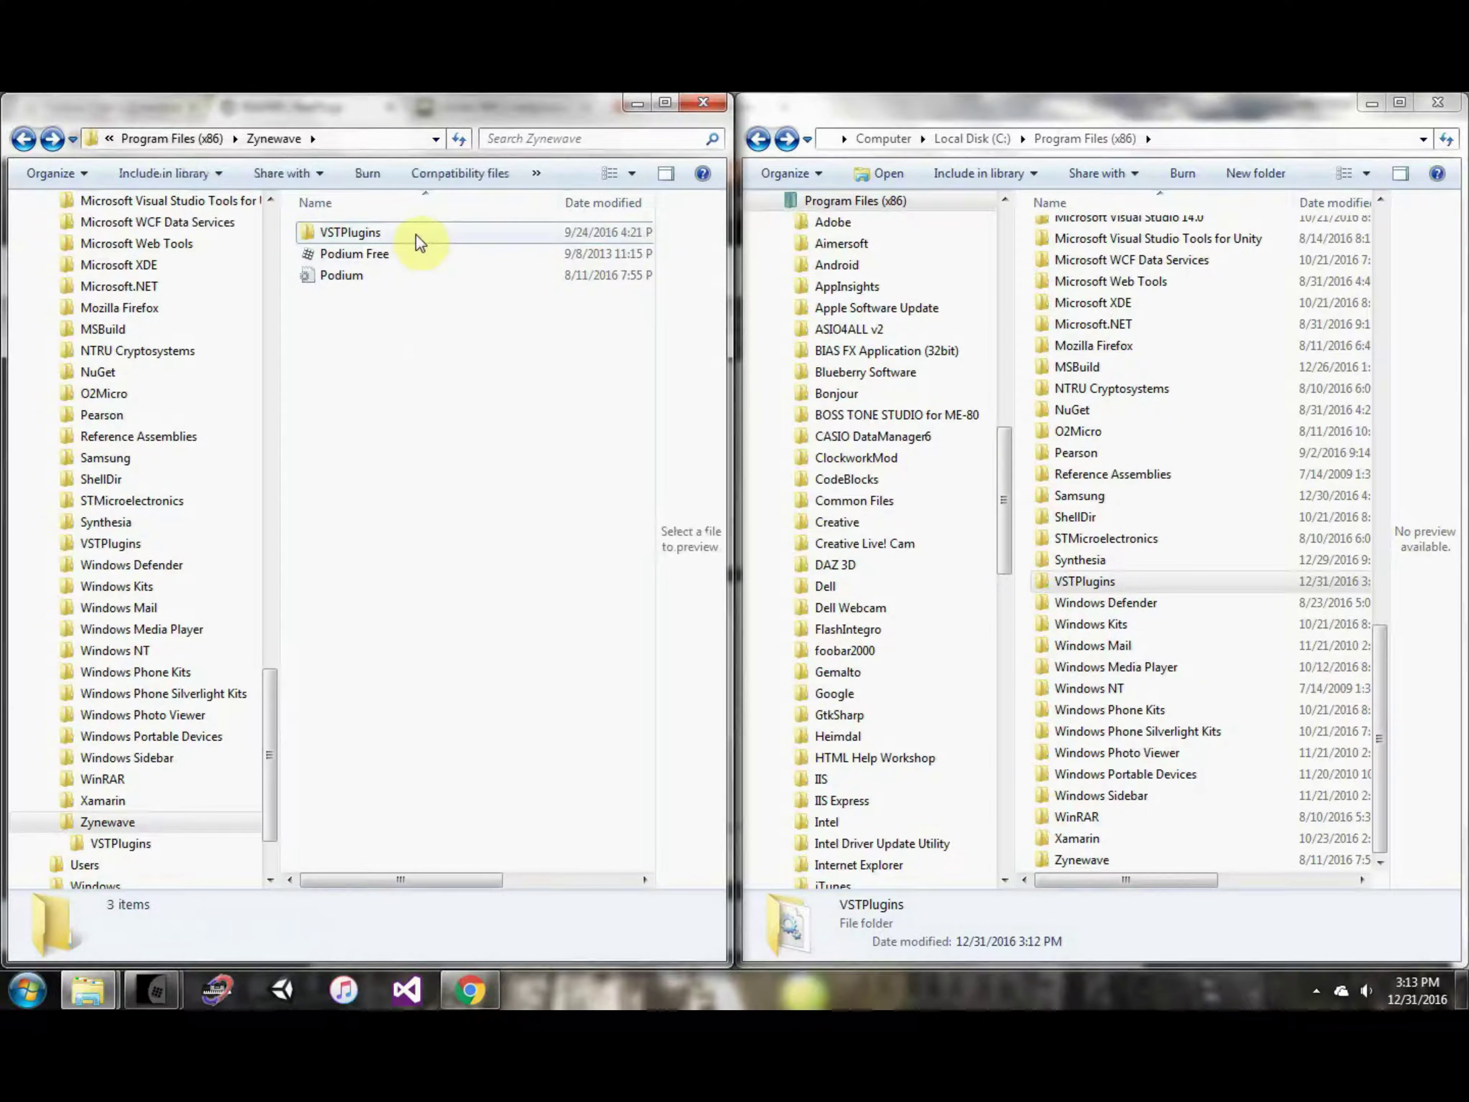
mouse_move(354, 234)
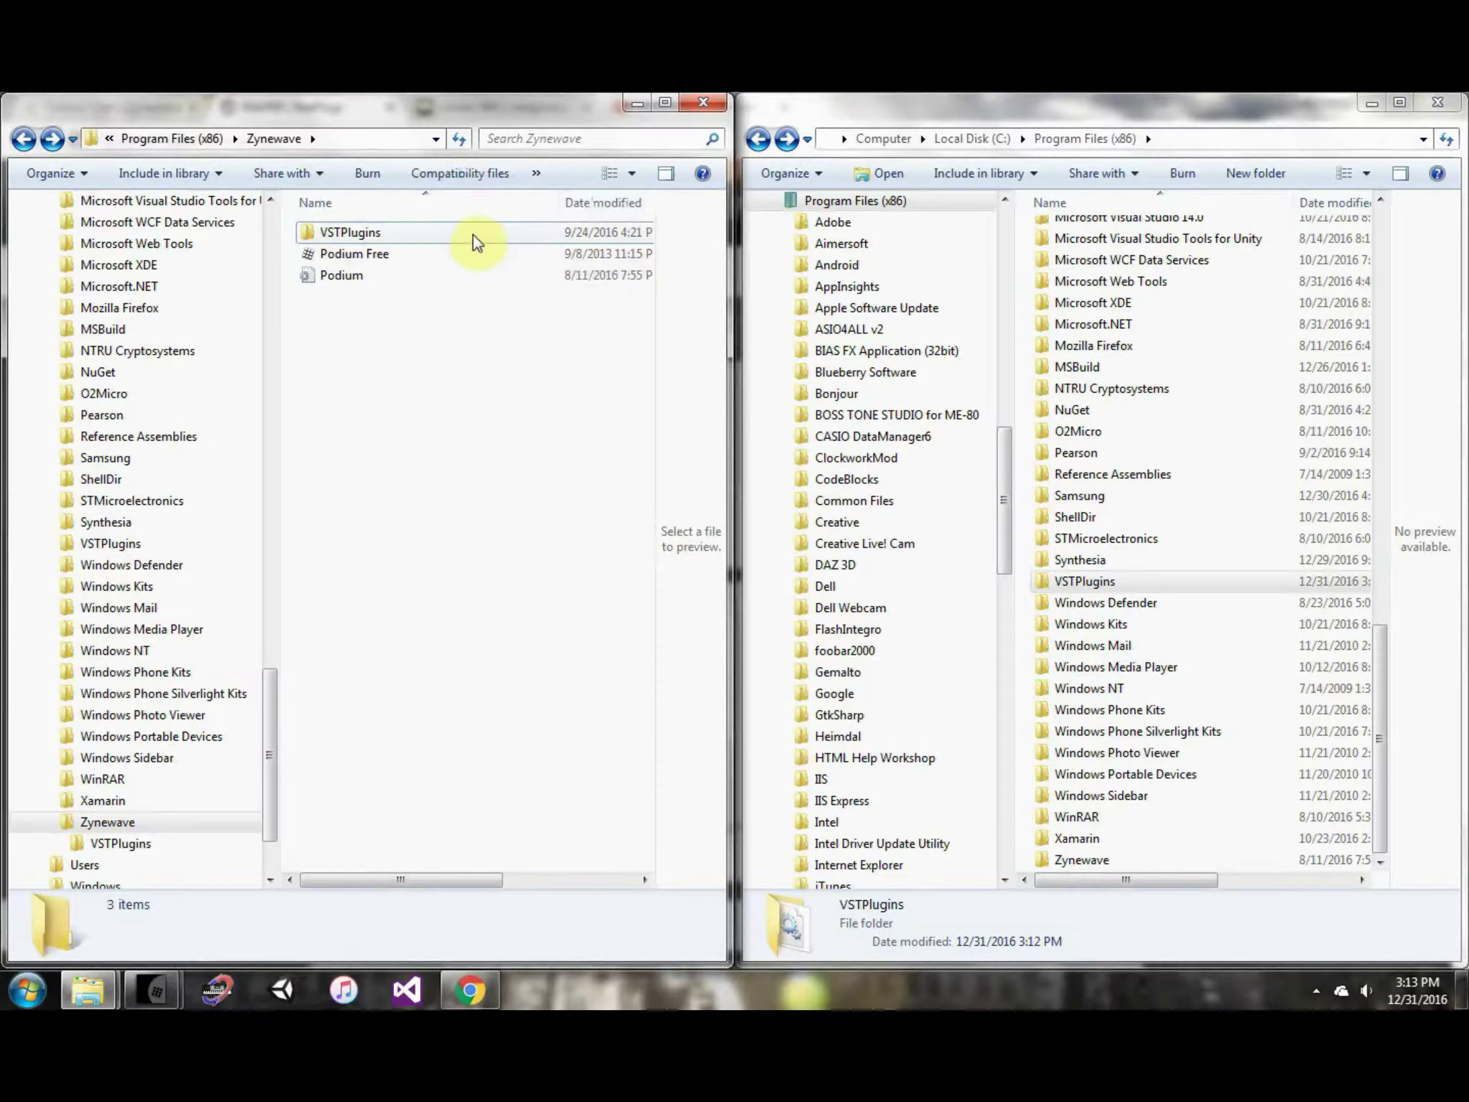
double_click(408, 232)
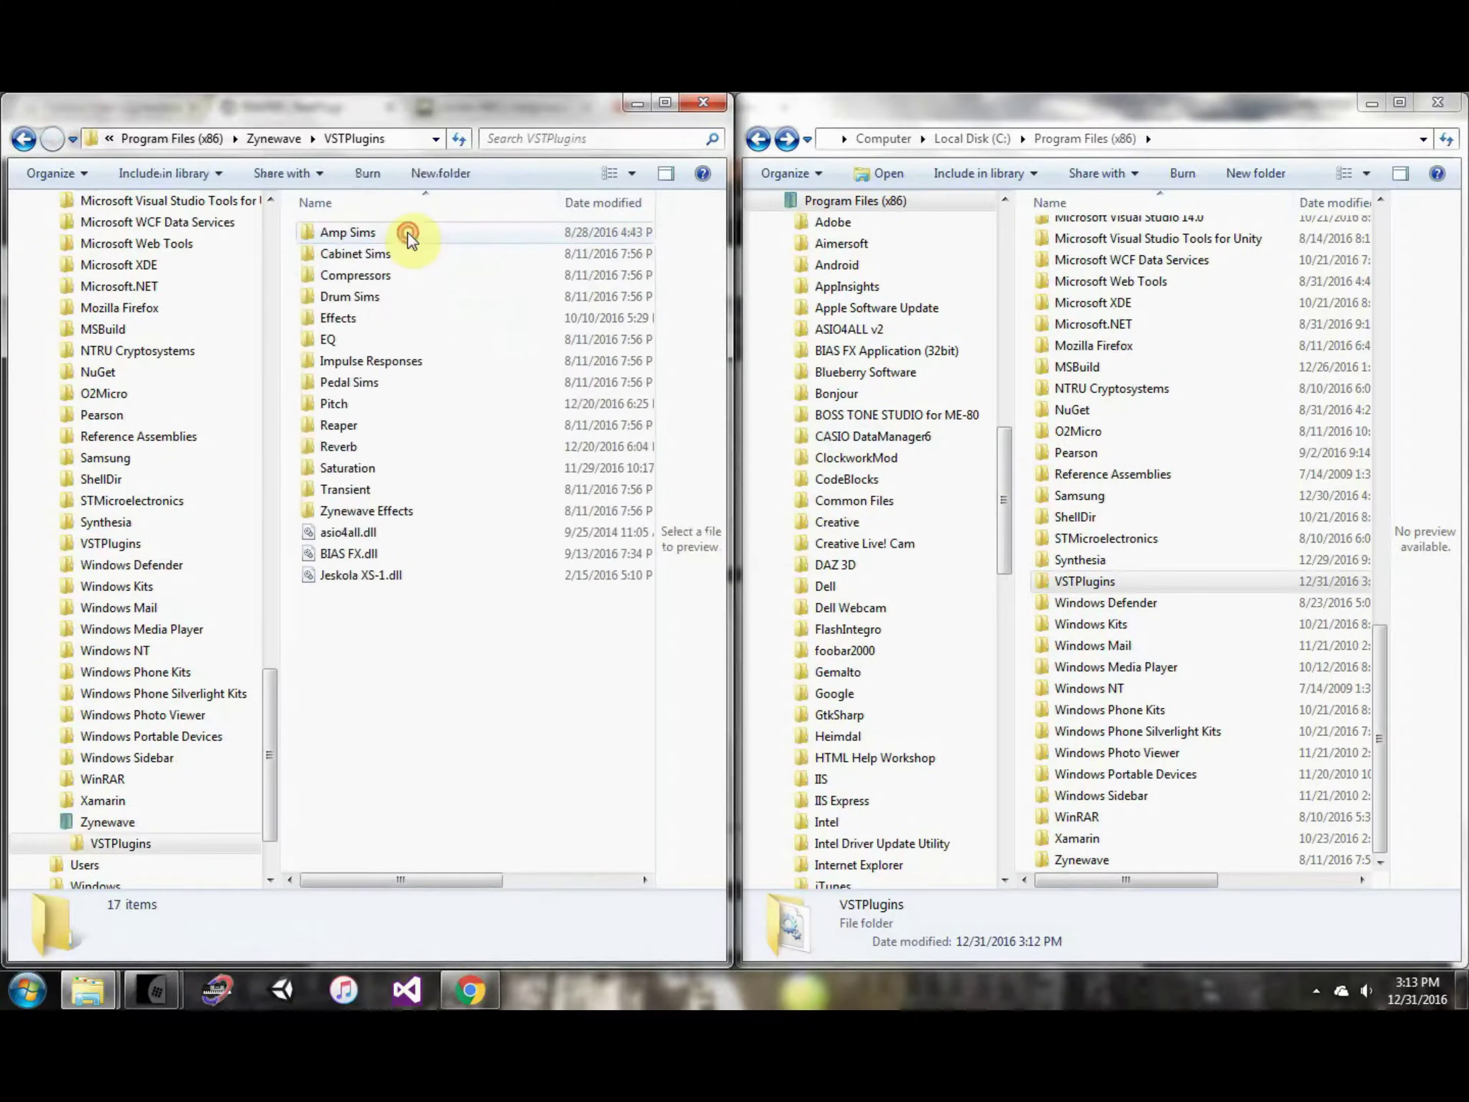
click(23, 138)
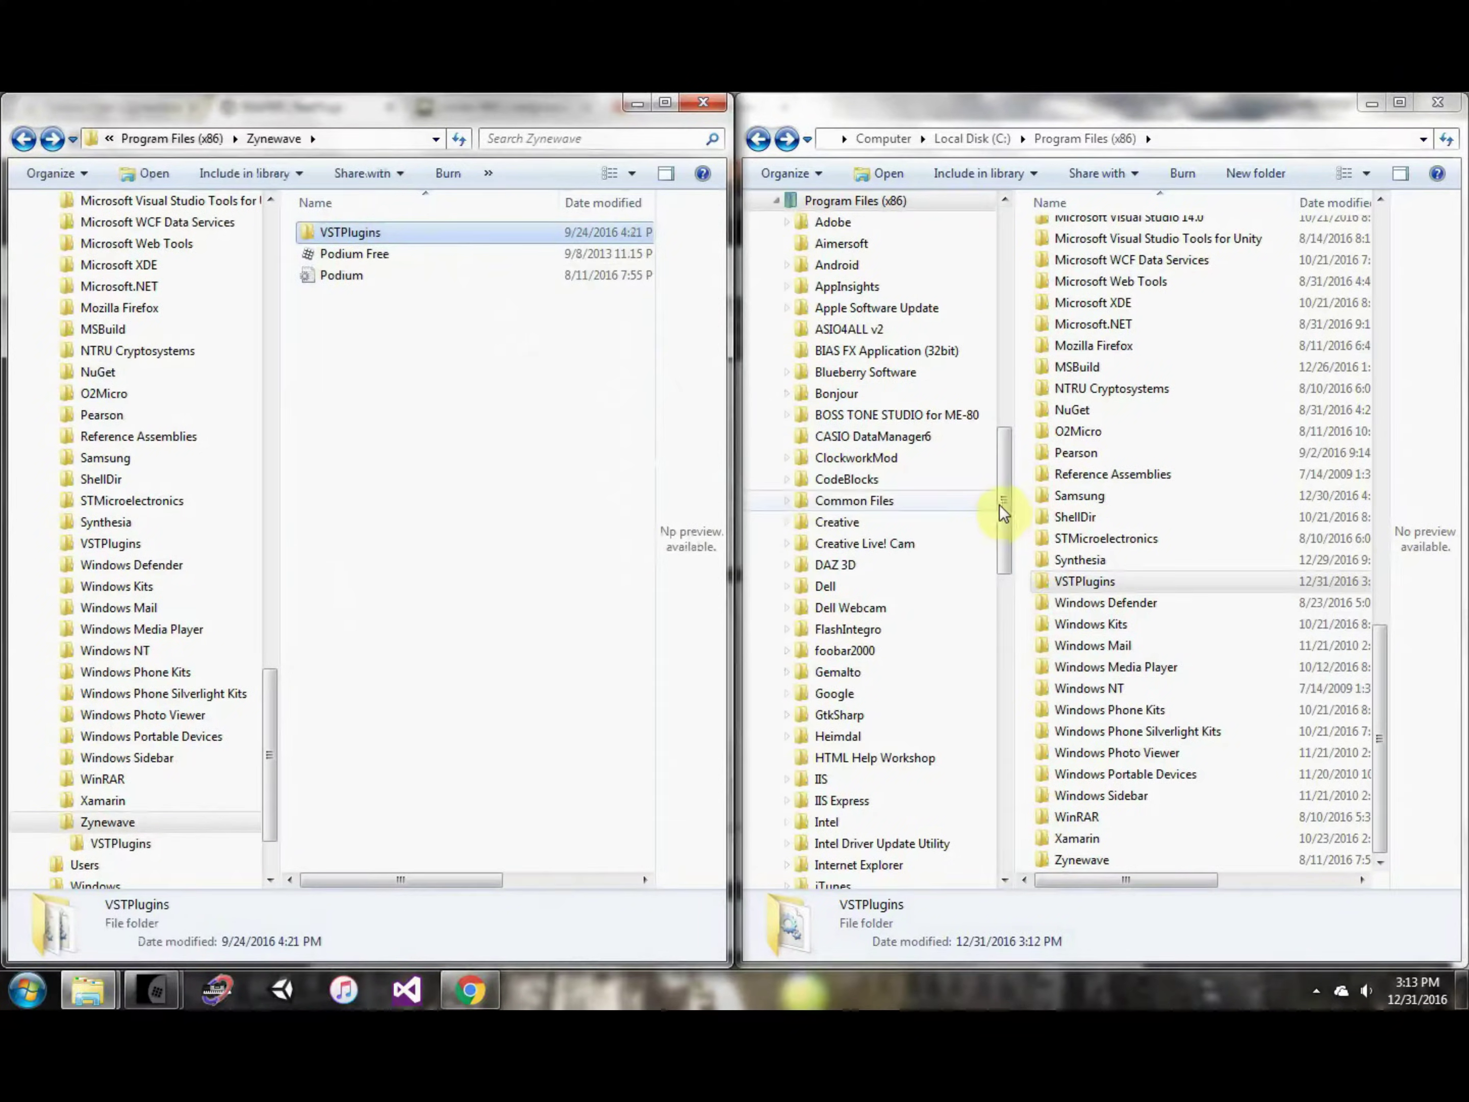
Open the VSTPlugins folder of Program Files (x86) in the other Explorer window.
drag(1003, 501, 1010, 433)
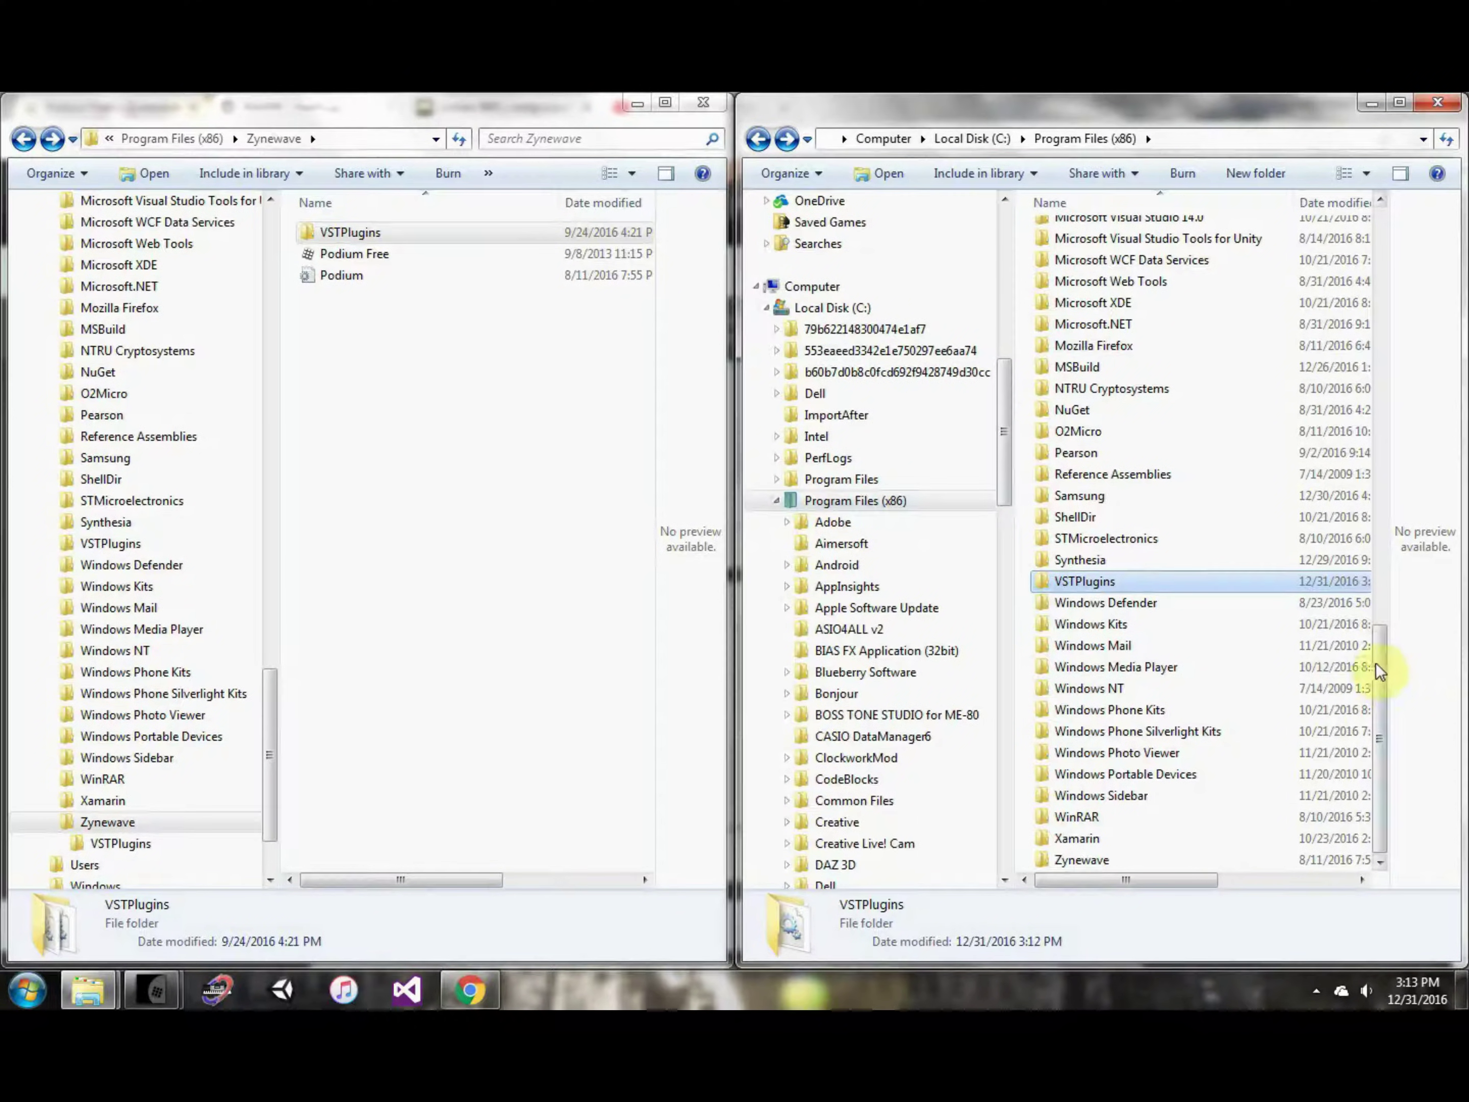
double_click(1095, 583)
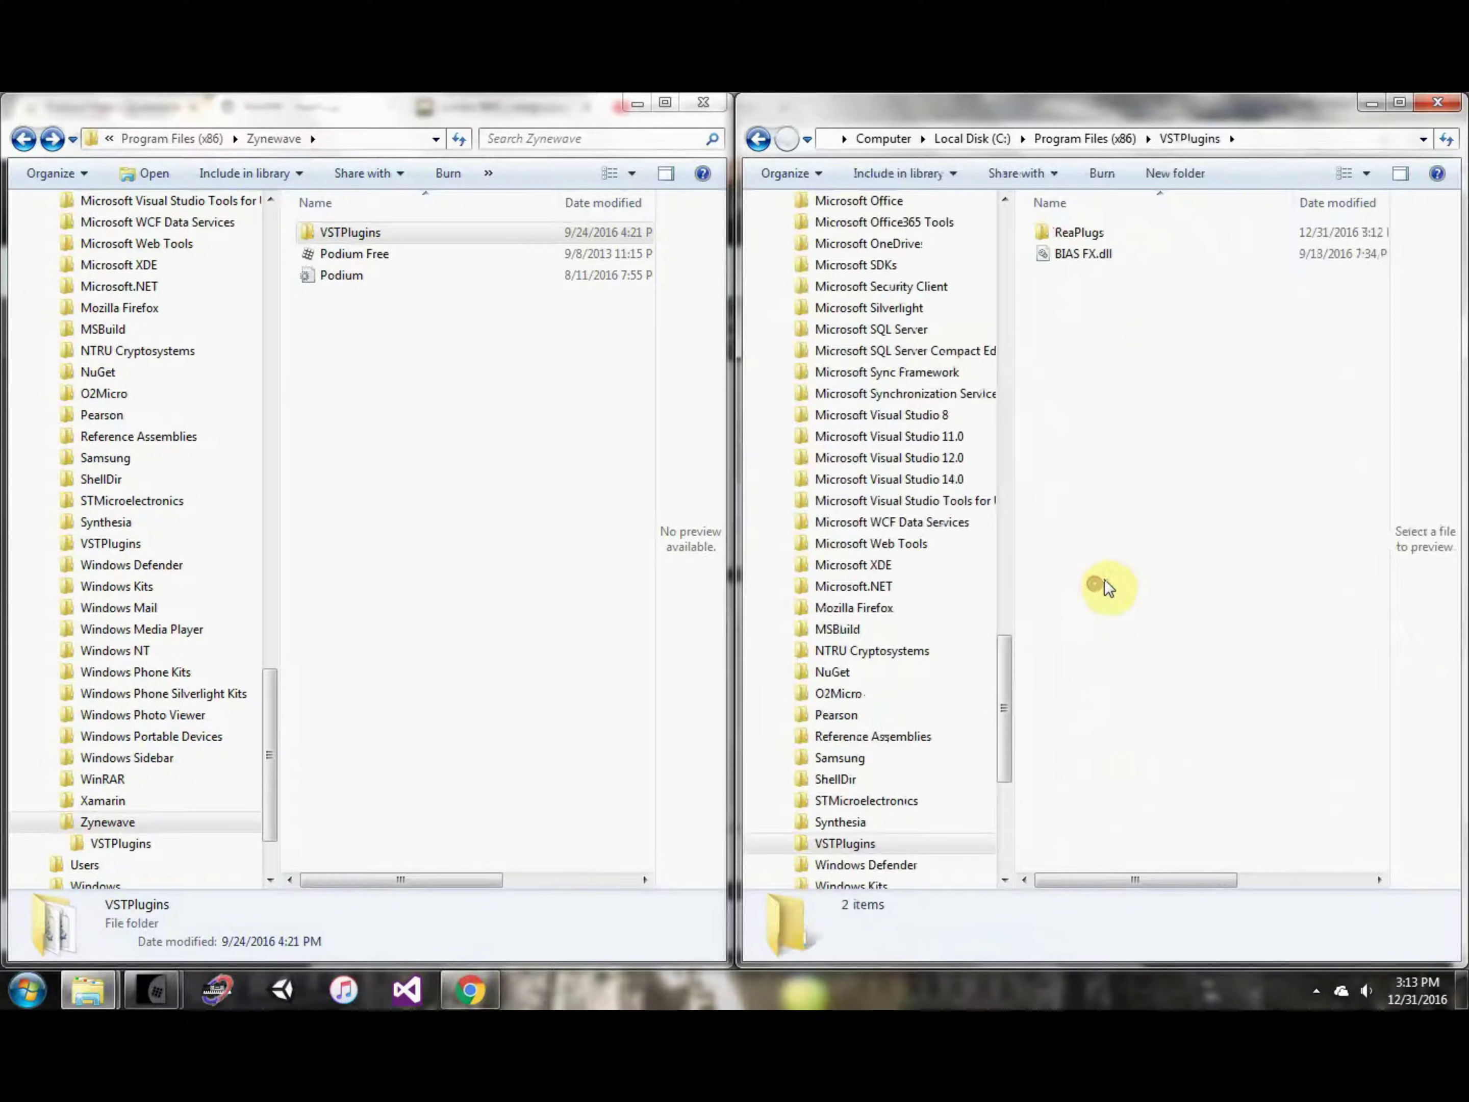
Open the ReaPlugs folder, select all its plugin DLL files, and clear the selection.
double_click(1101, 234)
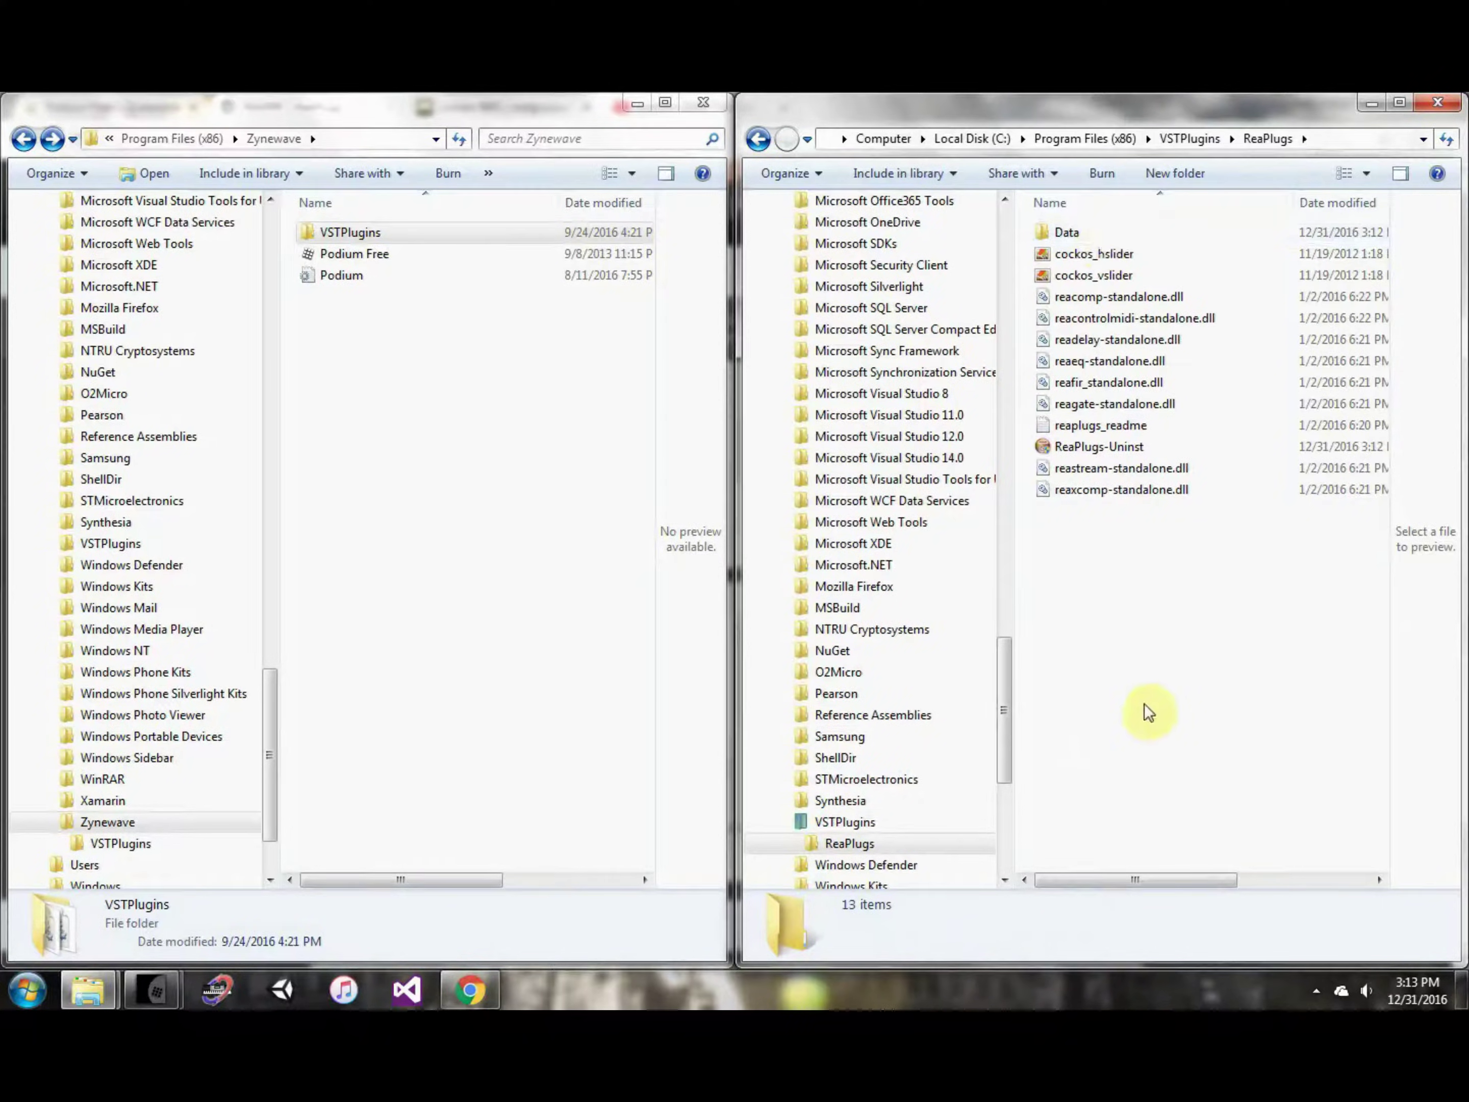
drag(1147, 712, 1173, 473)
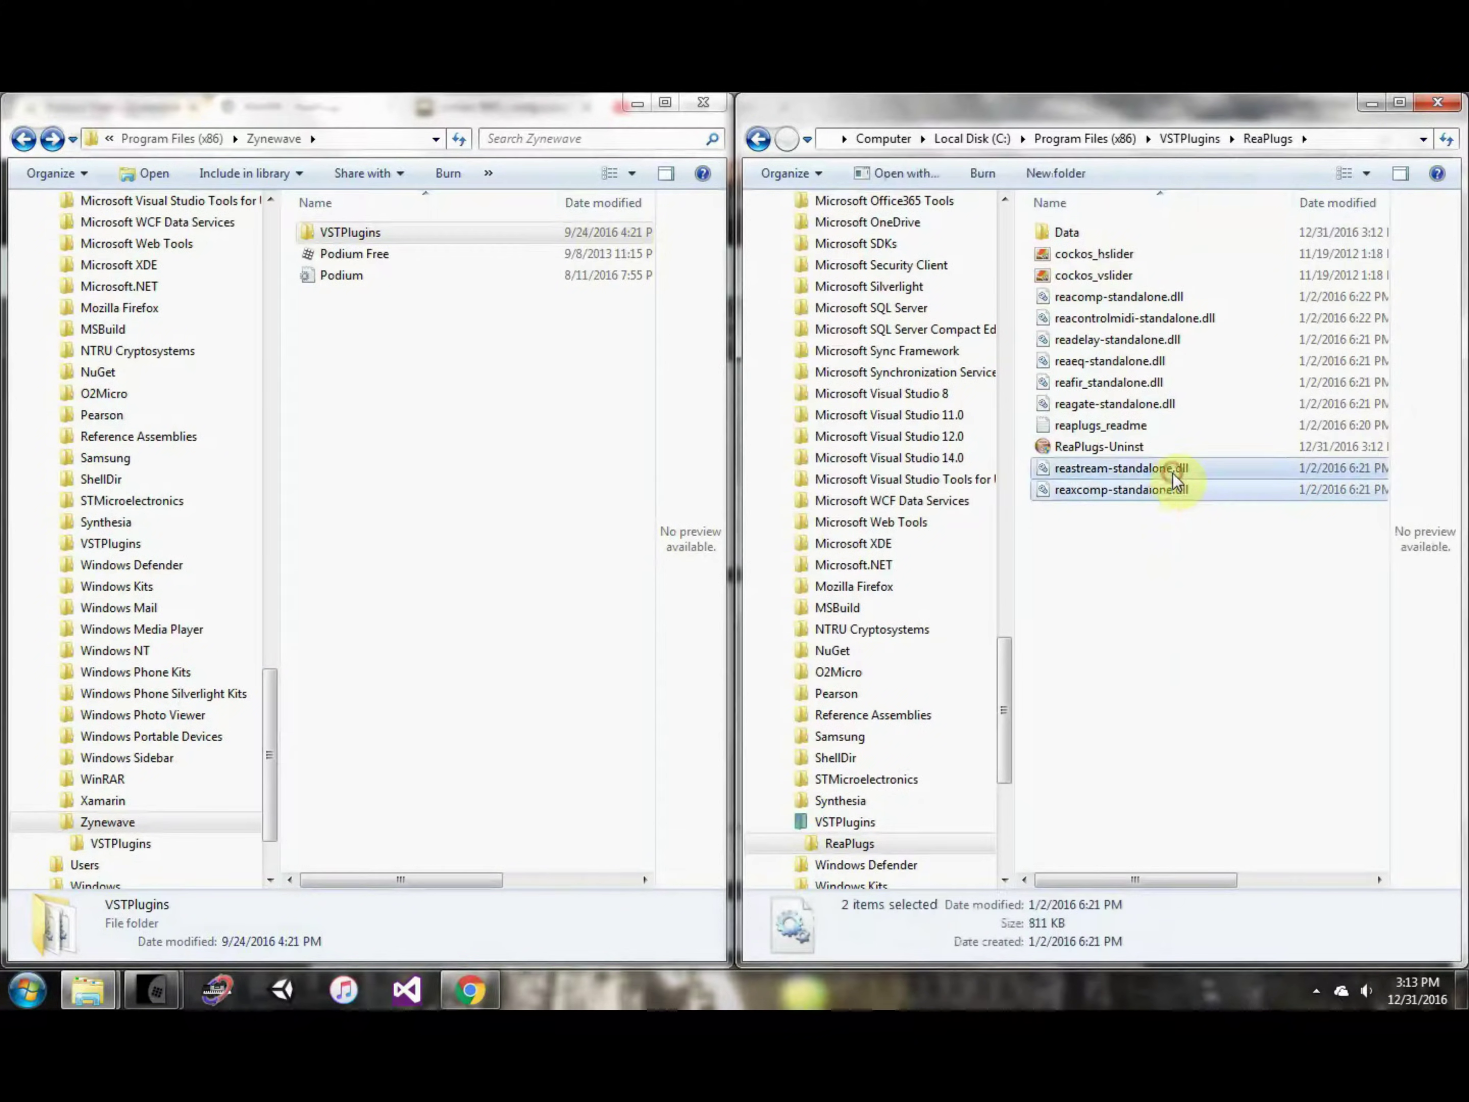
ctrl+click(1145, 408)
ctrl+click(1147, 386)
ctrl+click(1143, 362)
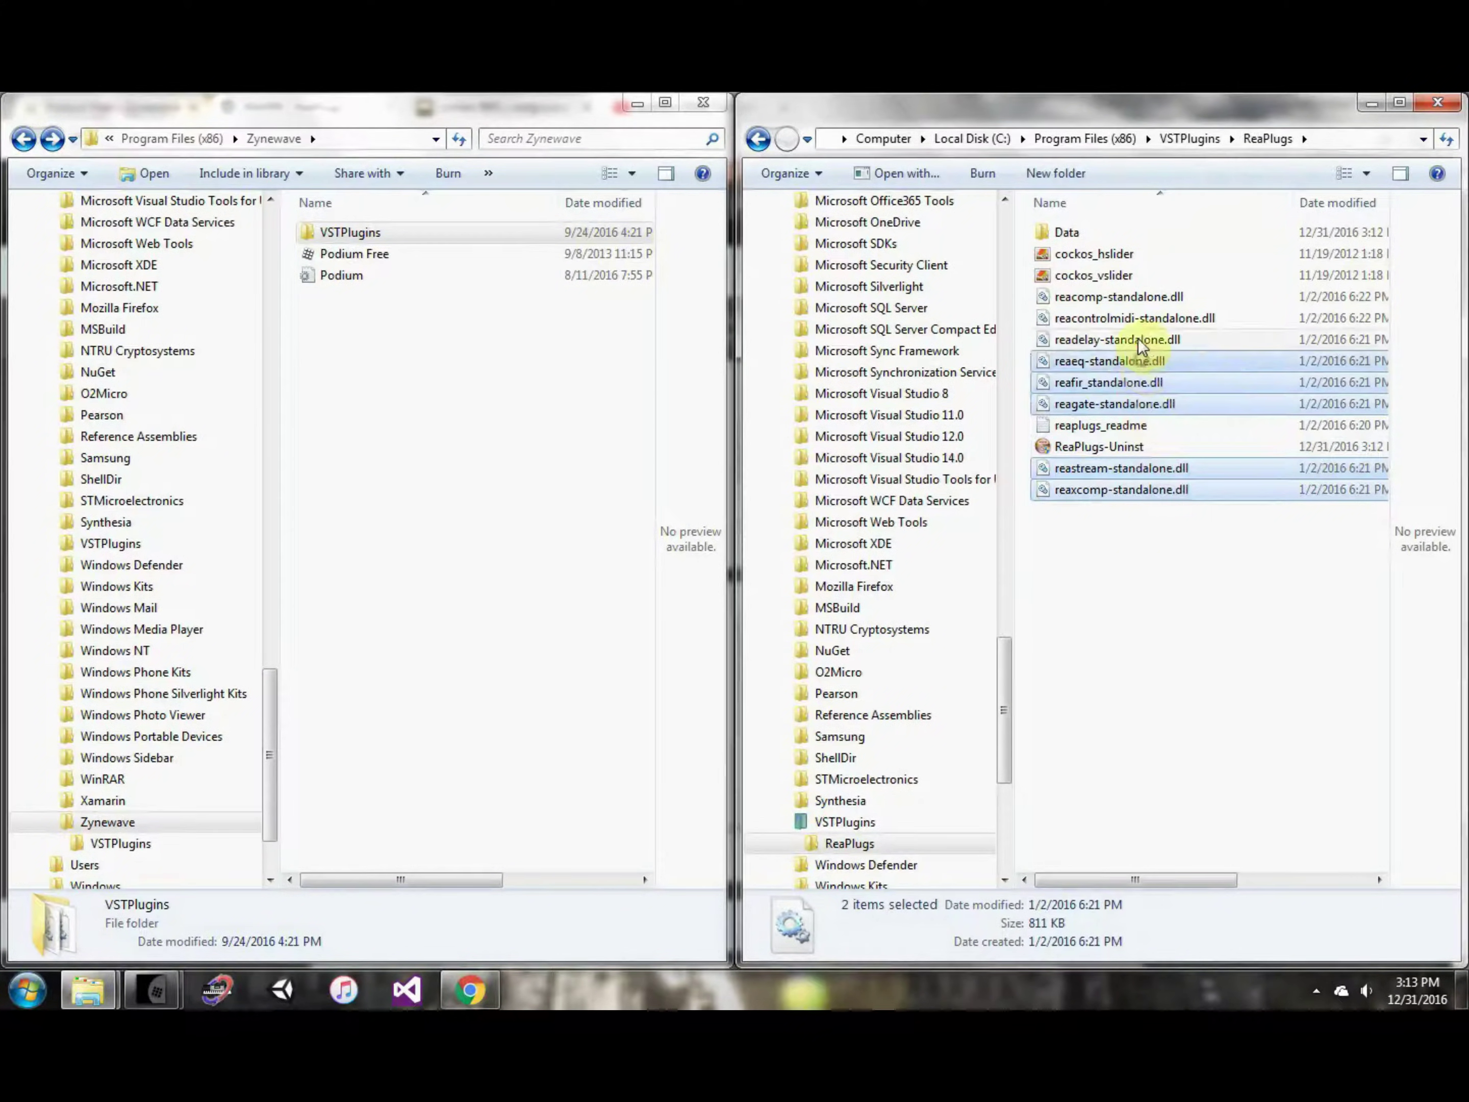
ctrl+click(1139, 339)
ctrl+click(1132, 318)
ctrl+click(1125, 299)
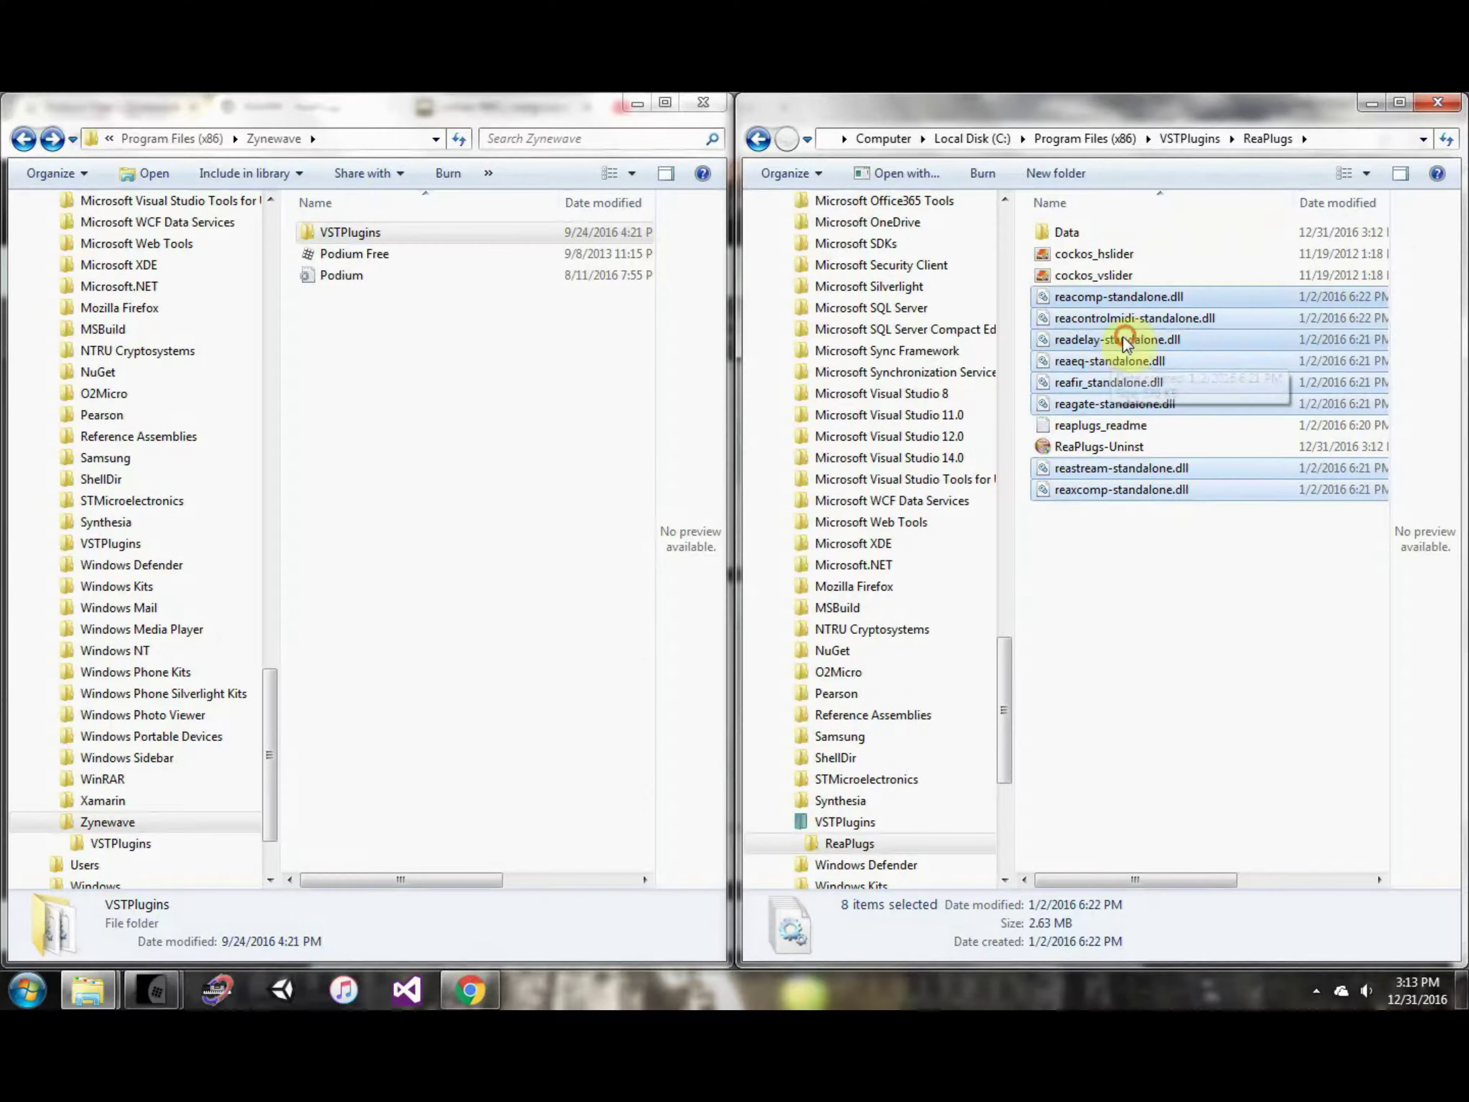
drag(1122, 337, 1117, 597)
click(1116, 597)
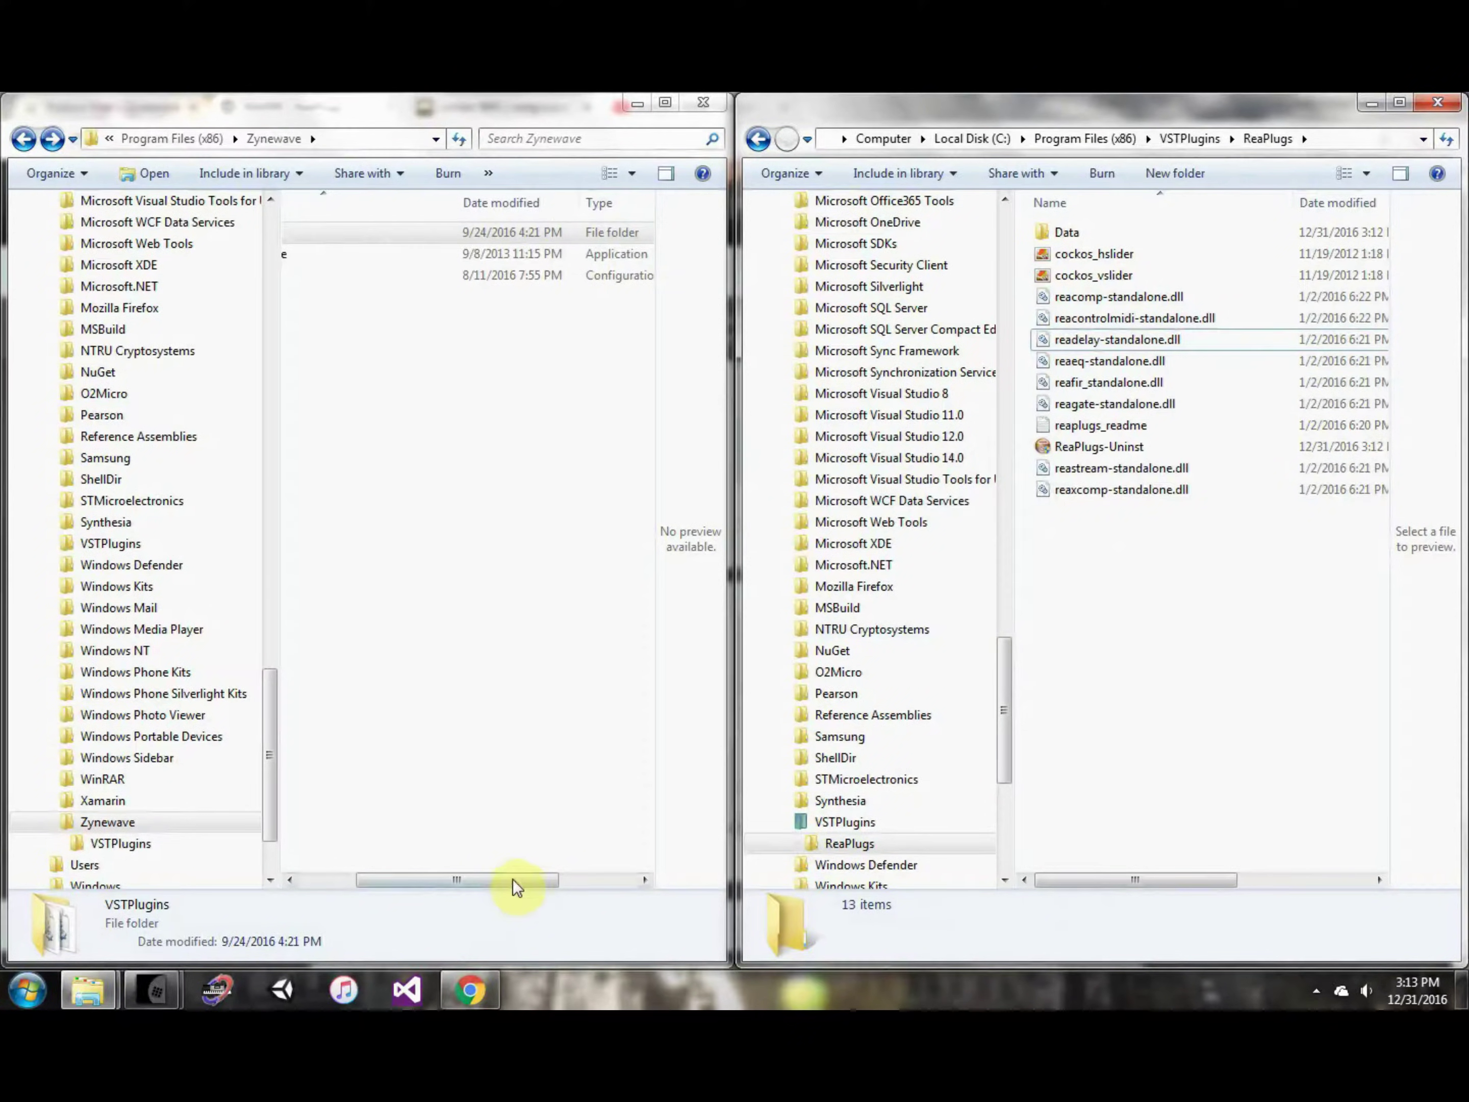
Locate Podium Free and select the VSTPlugins folder in the Zynewave Explorer window.
drag(513, 880, 297, 854)
click(446, 494)
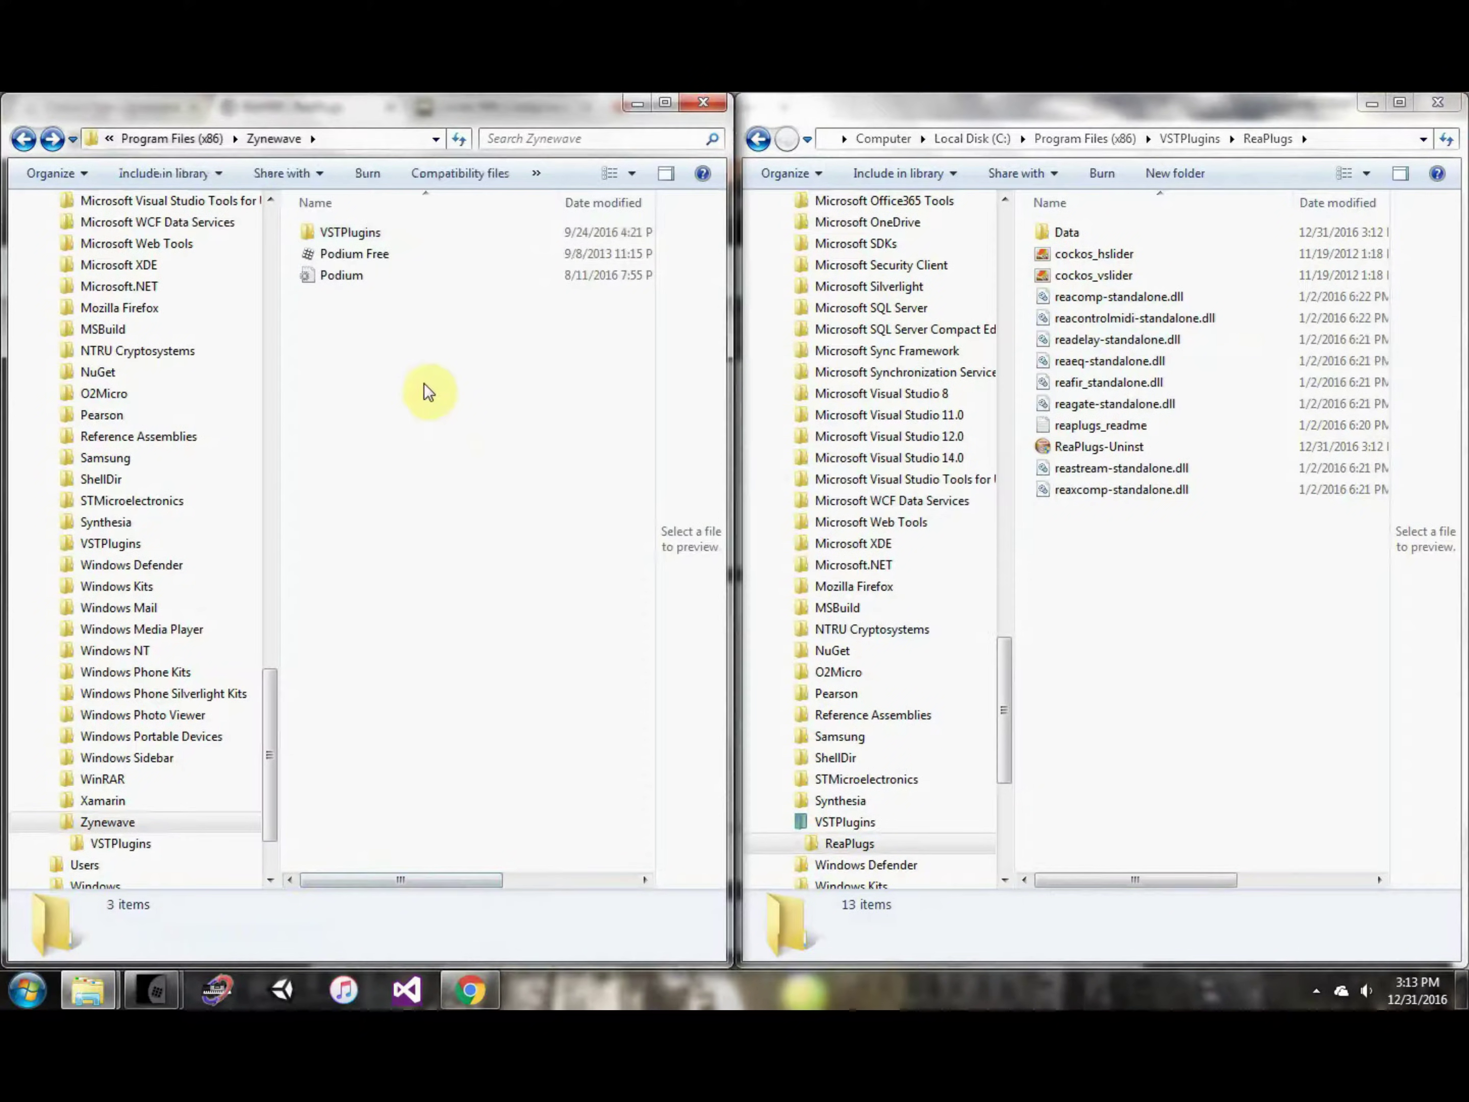
double_click(415, 256)
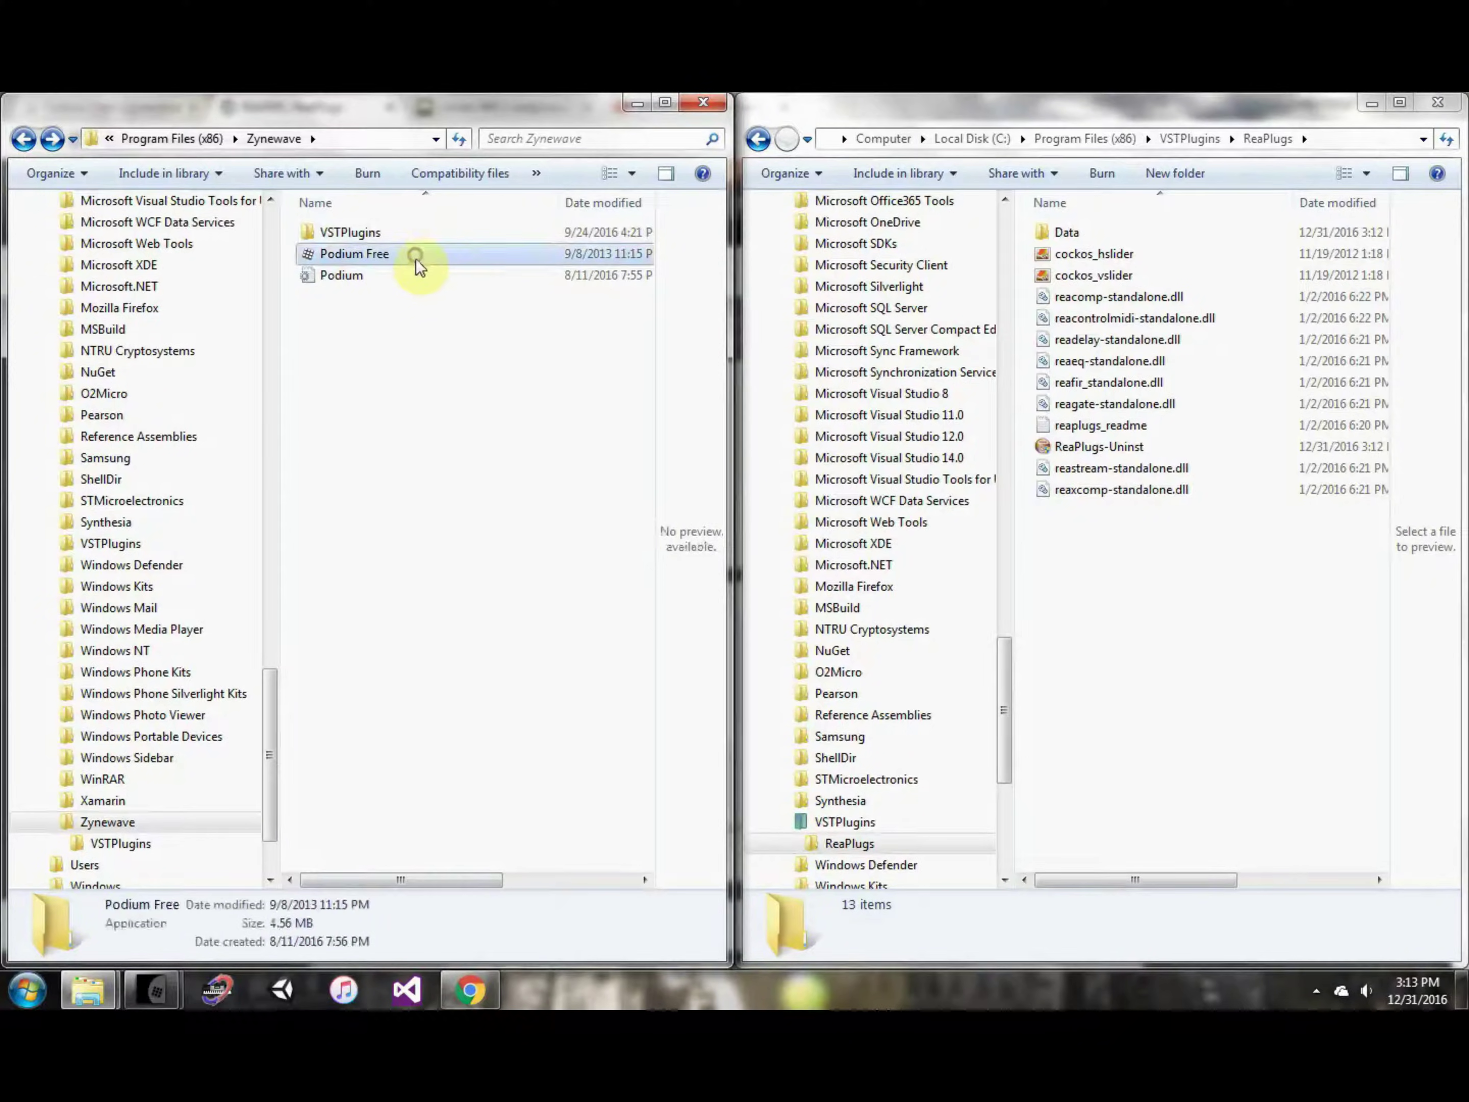
click(374, 230)
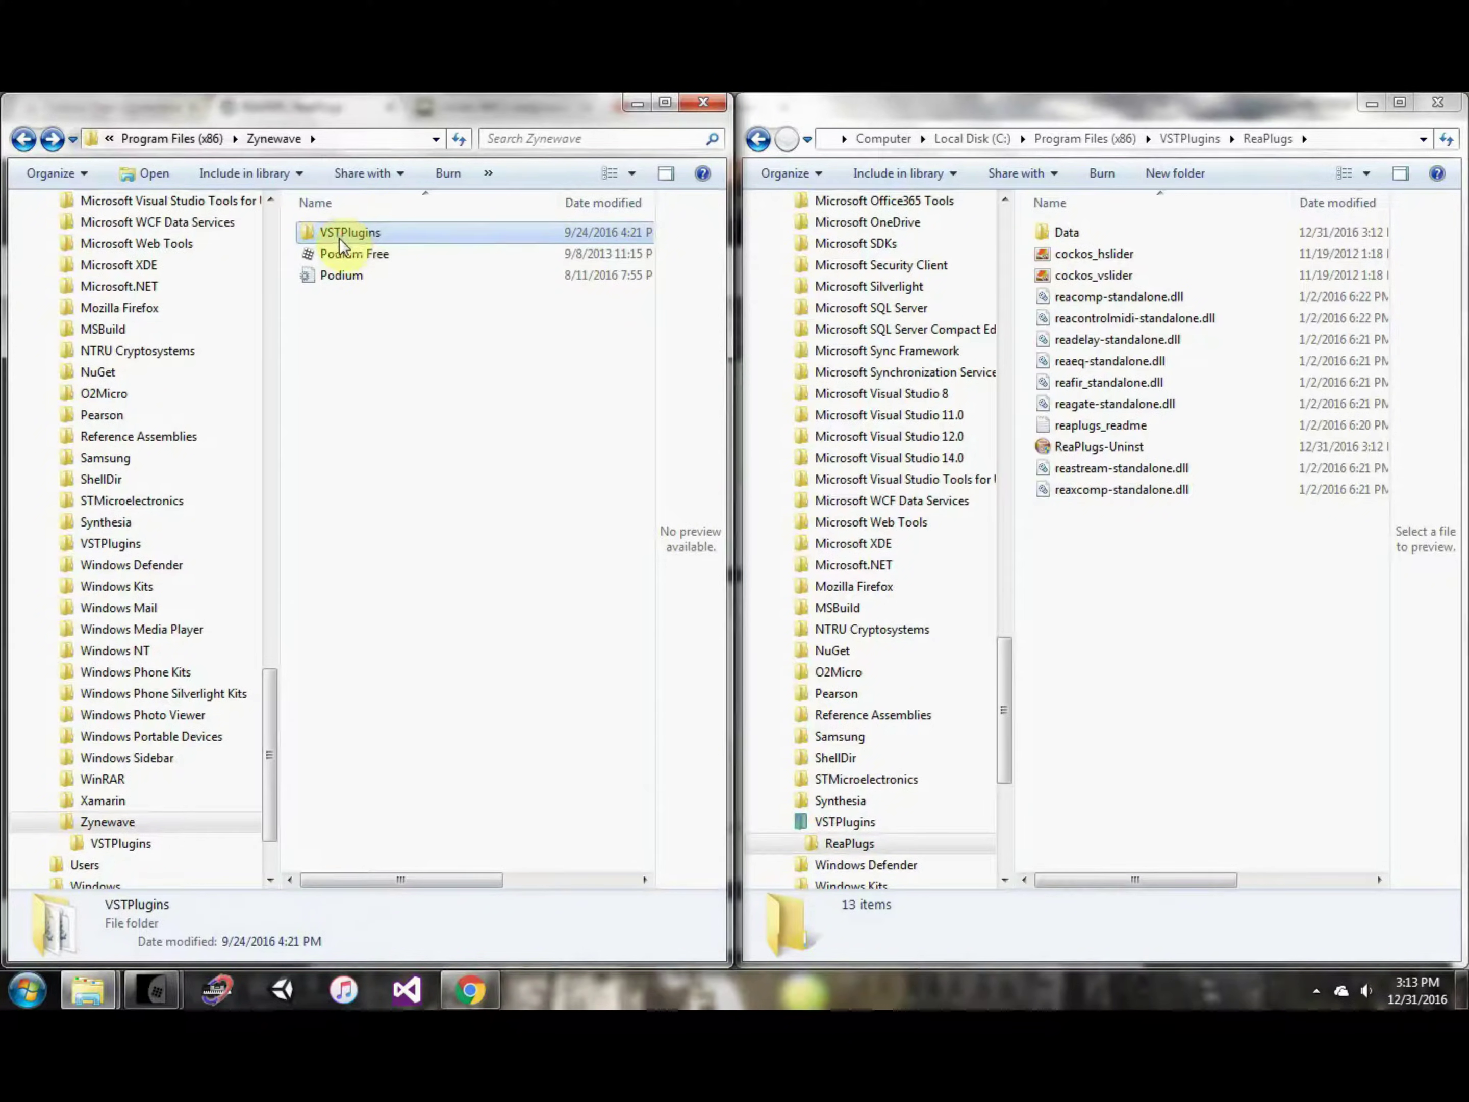
Switch to Podium Free's New project window and open its audio configuration.
mouse_move(170, 983)
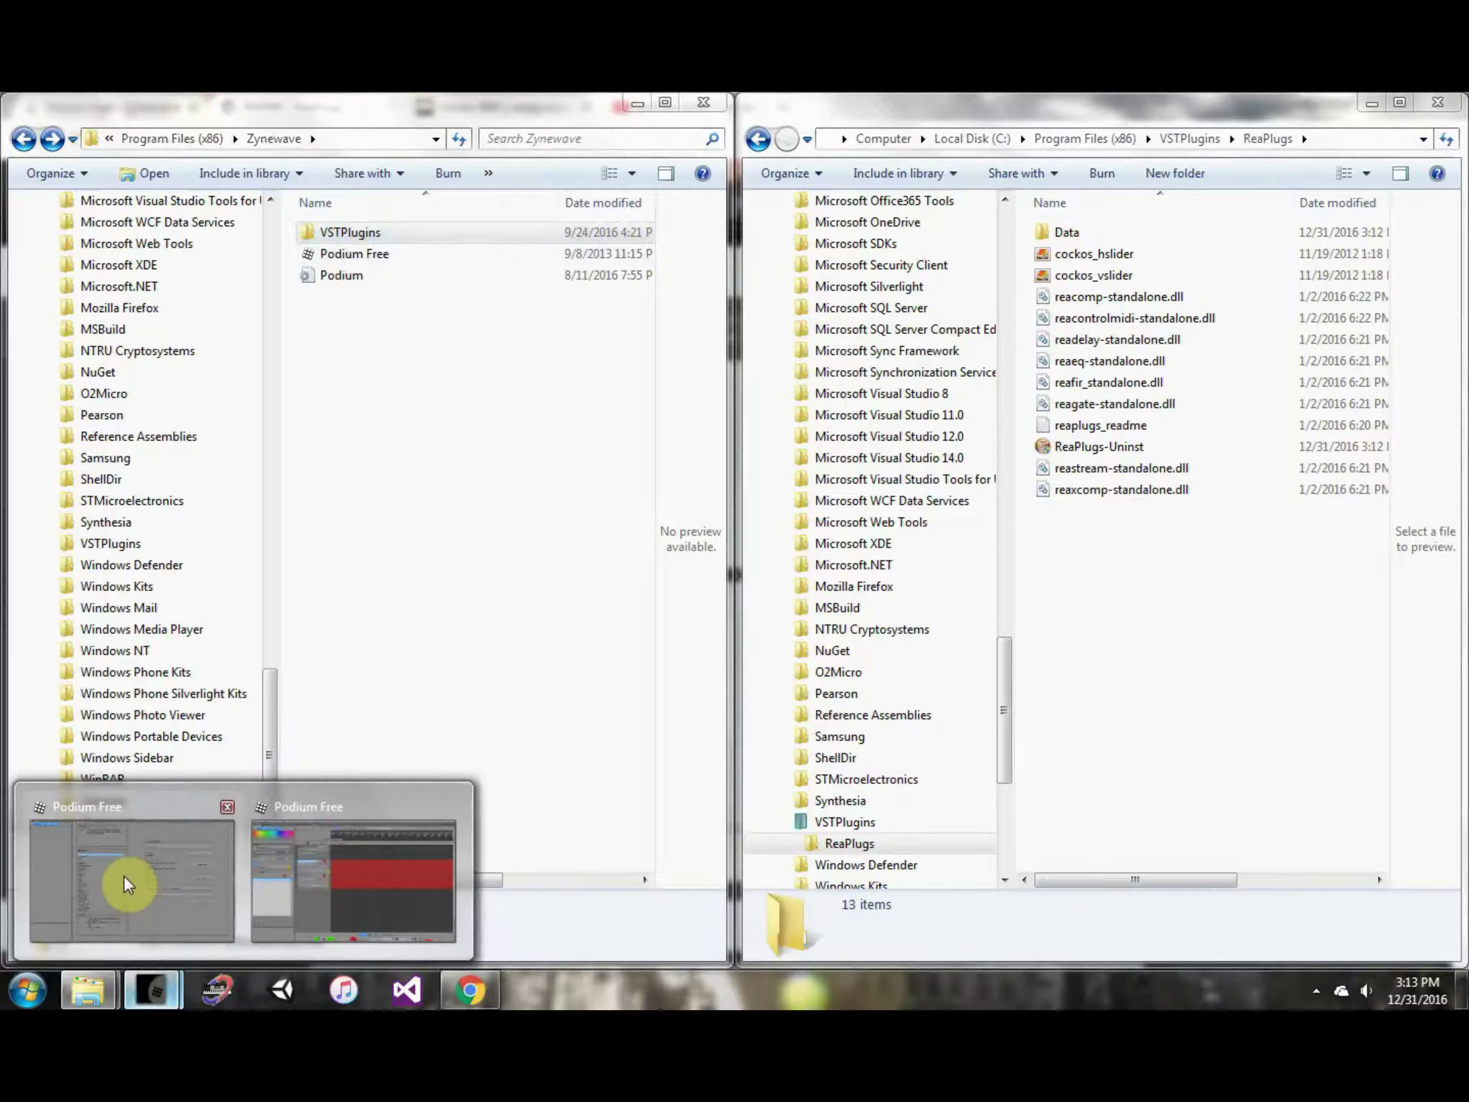
click(124, 876)
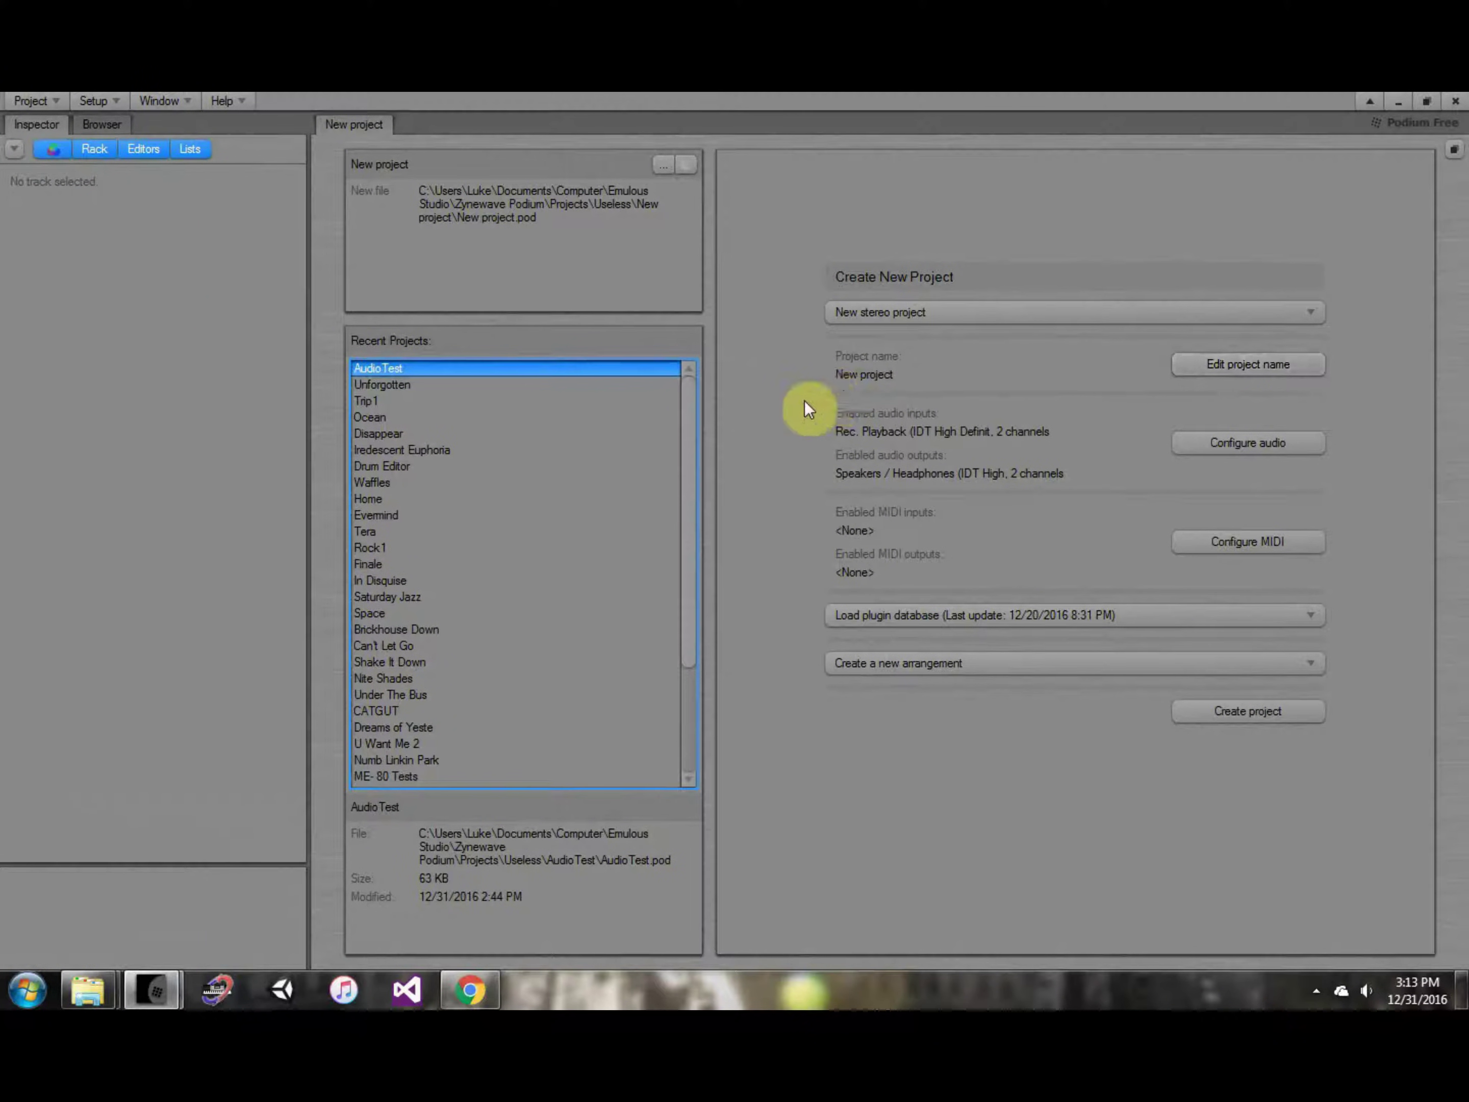
click(1237, 448)
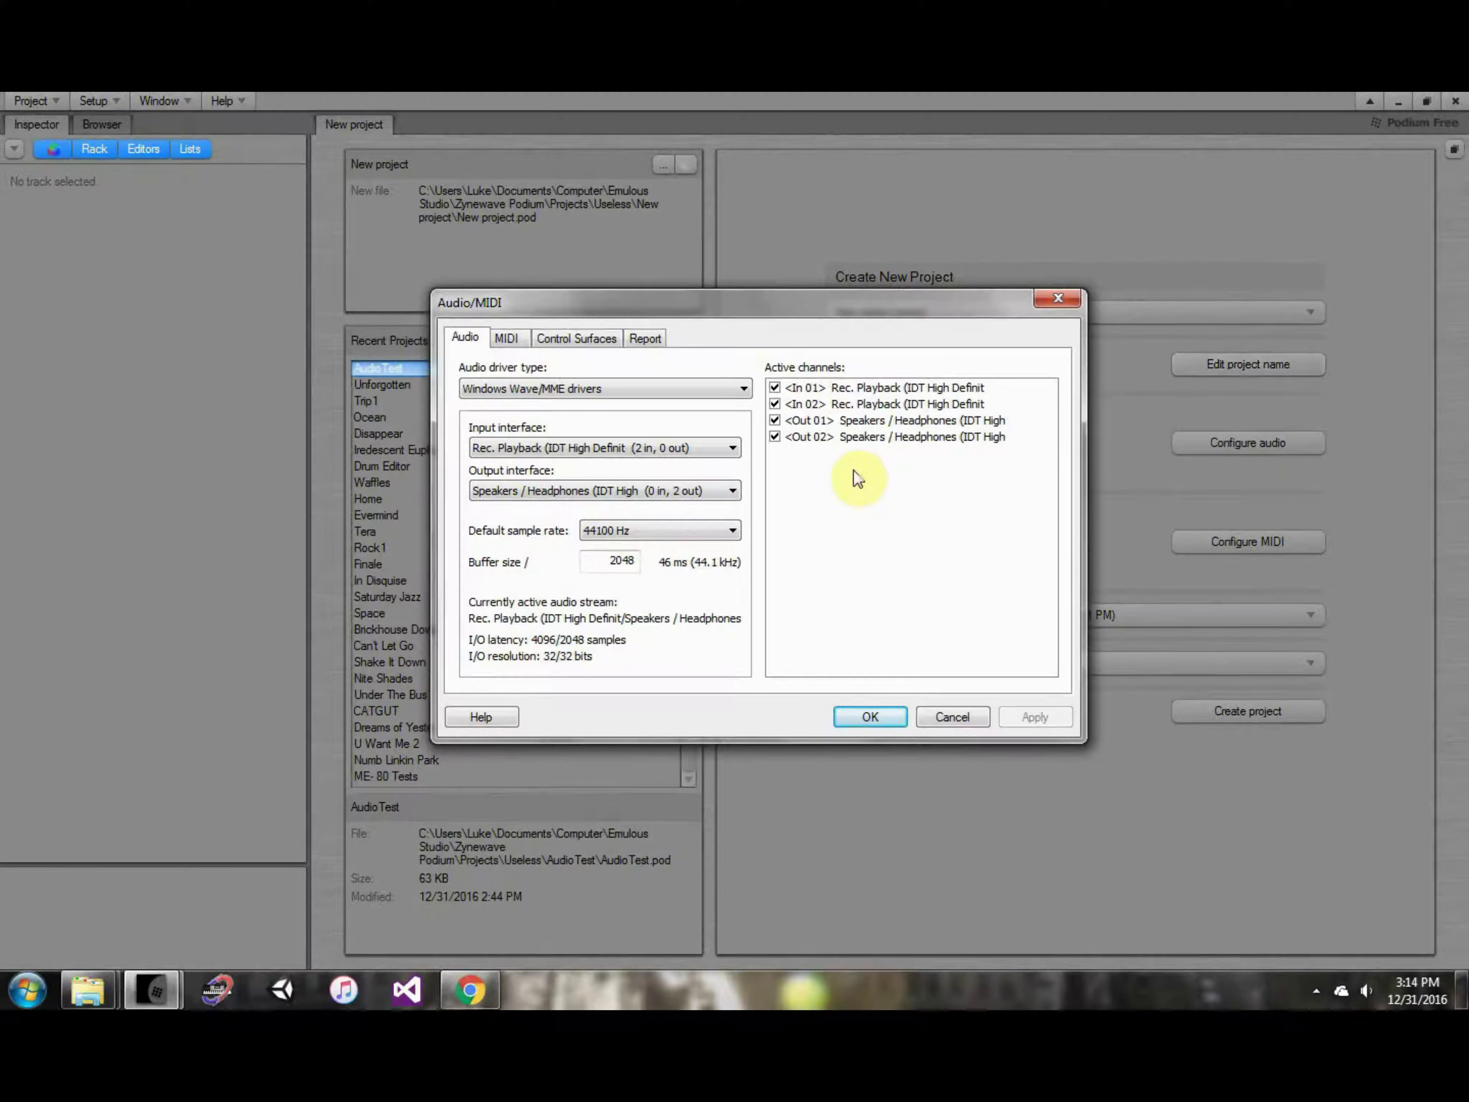
drag(827, 302, 705, 289)
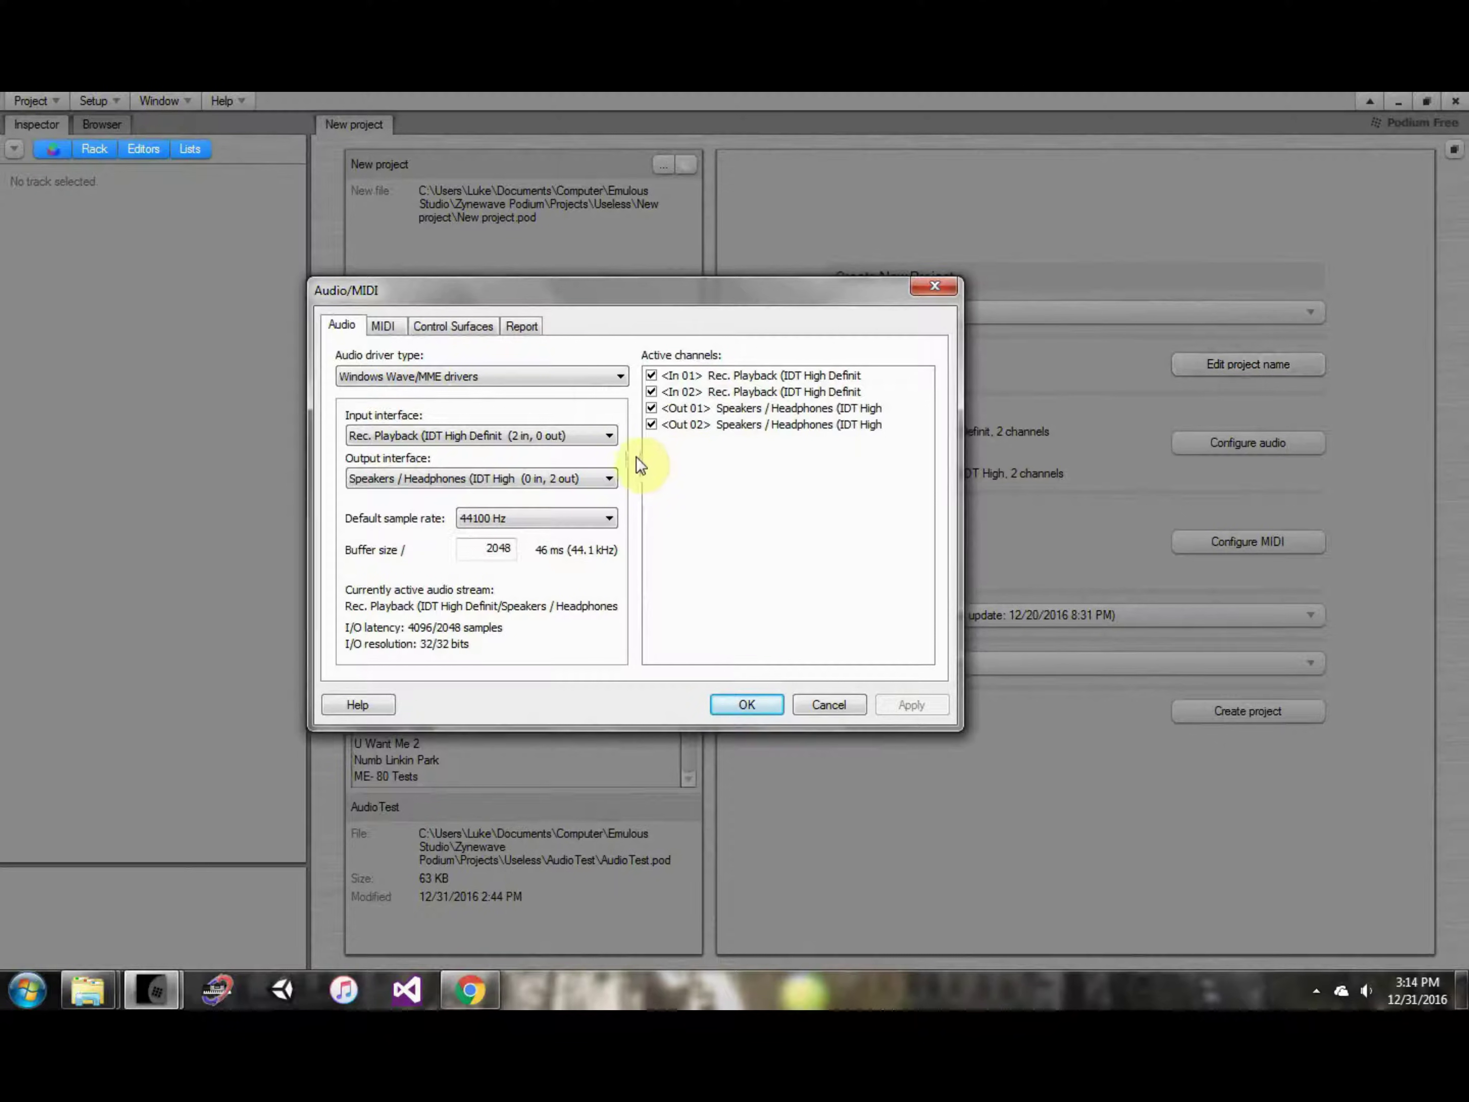
Examine the available input interfaces and audio driver types in the Audio/MIDI settings without changing them.
click(595, 436)
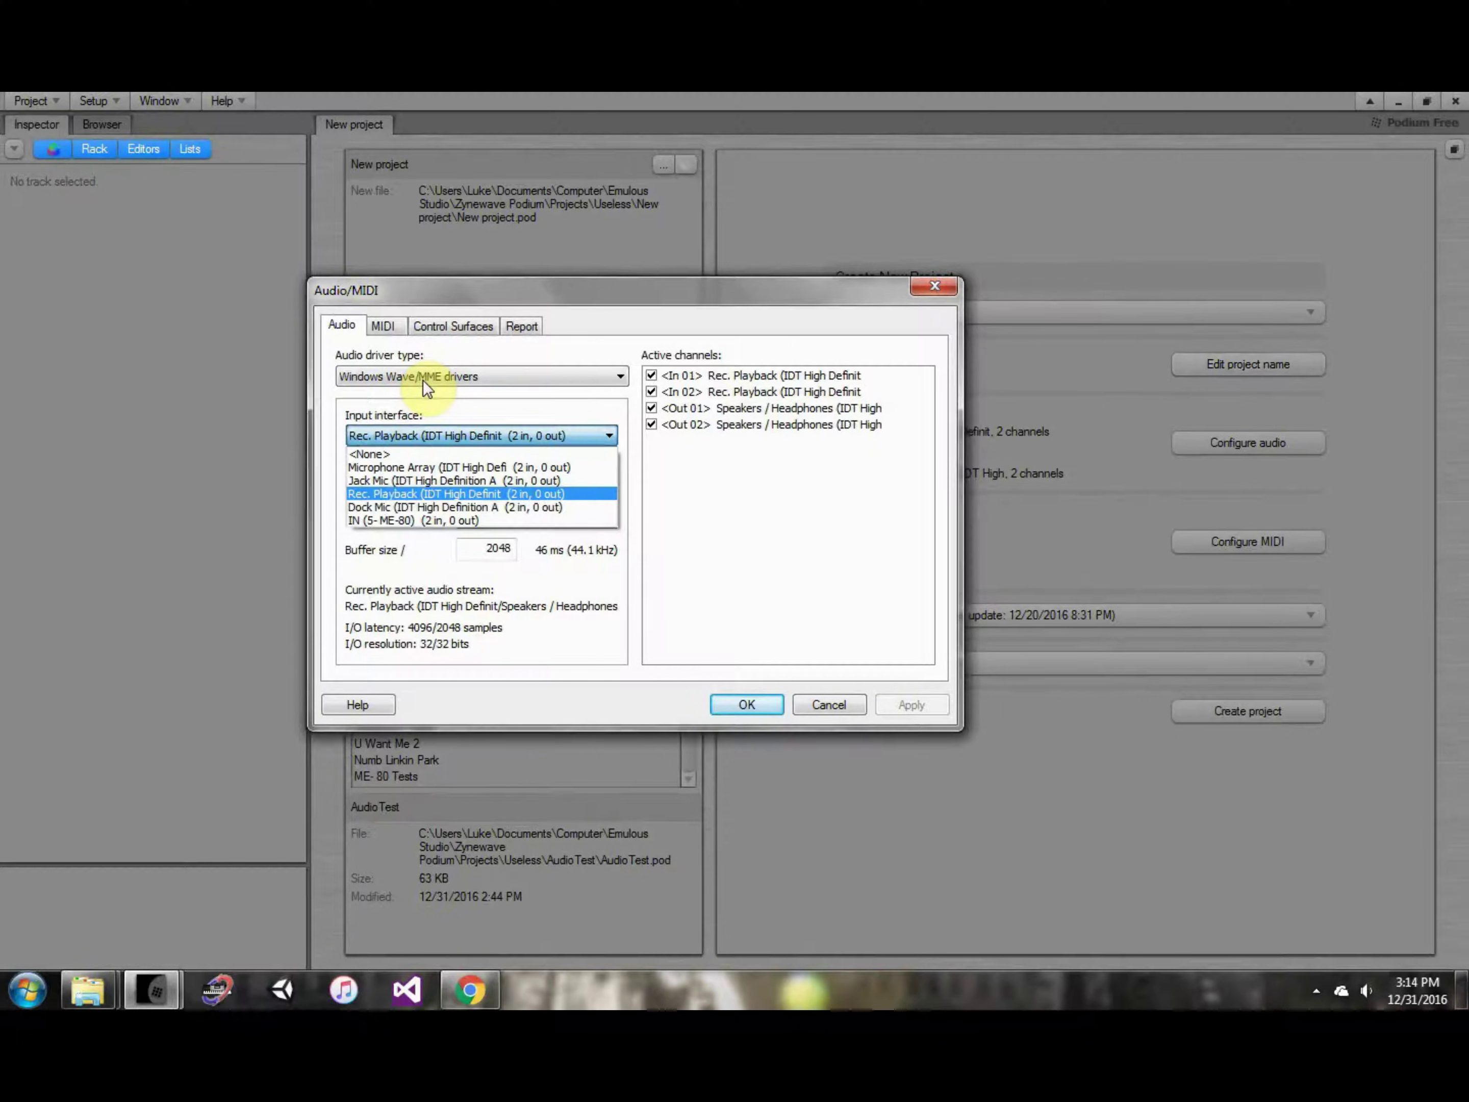
click(431, 396)
click(542, 376)
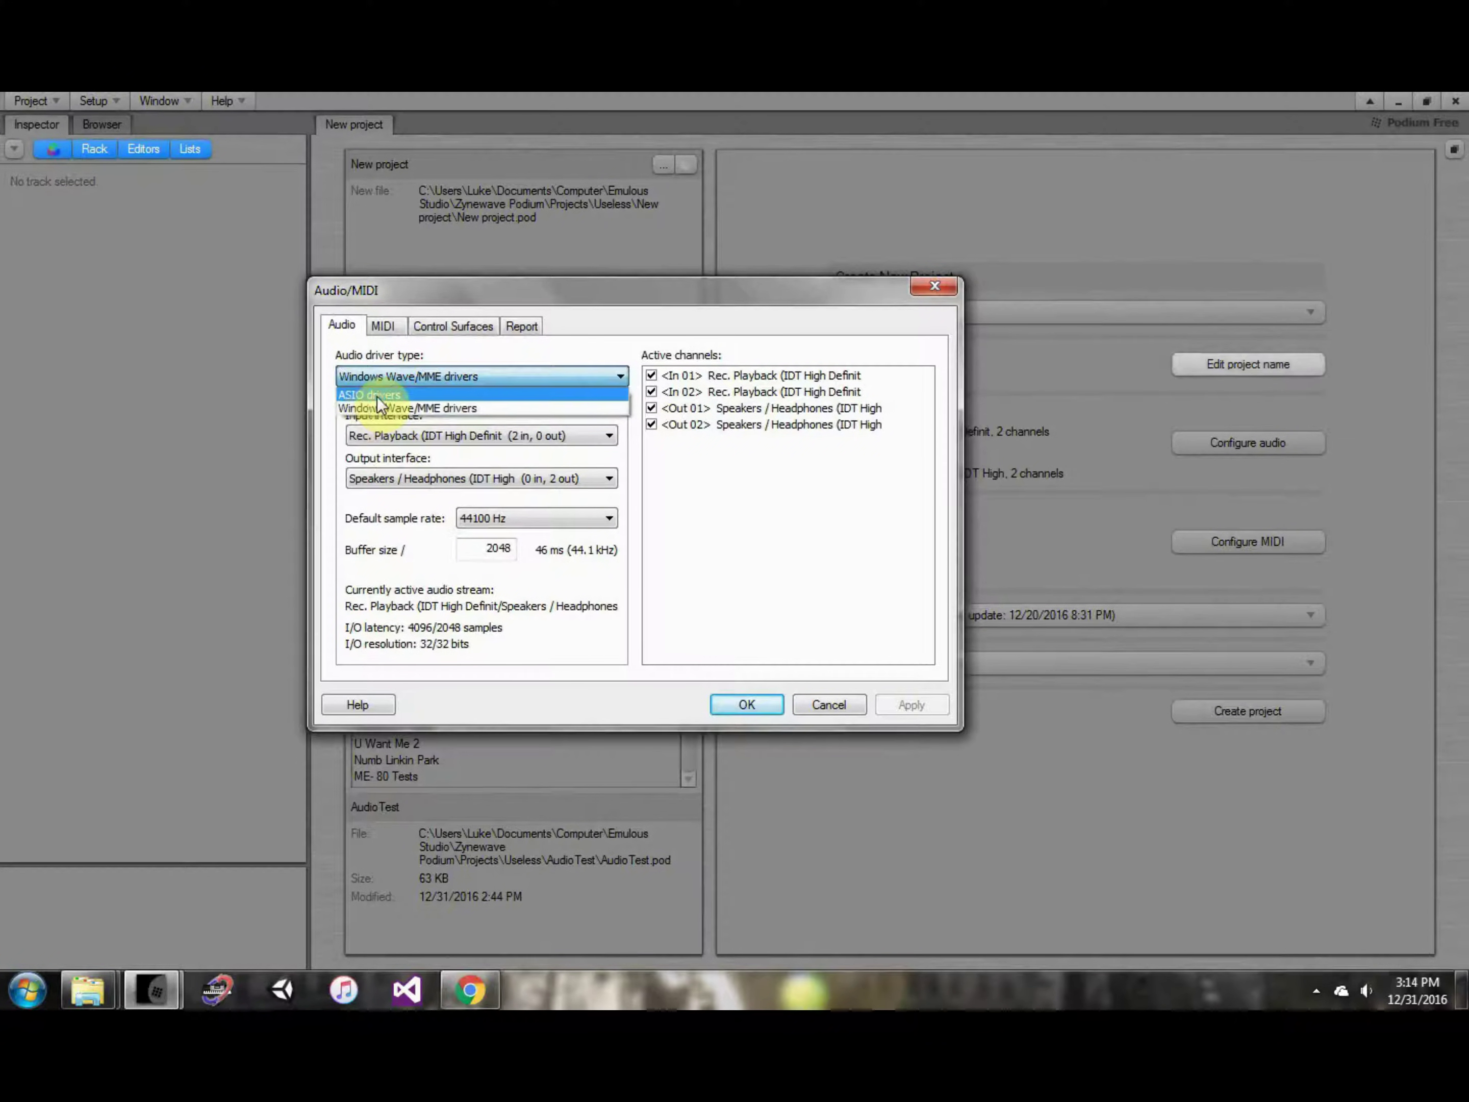
click(747, 497)
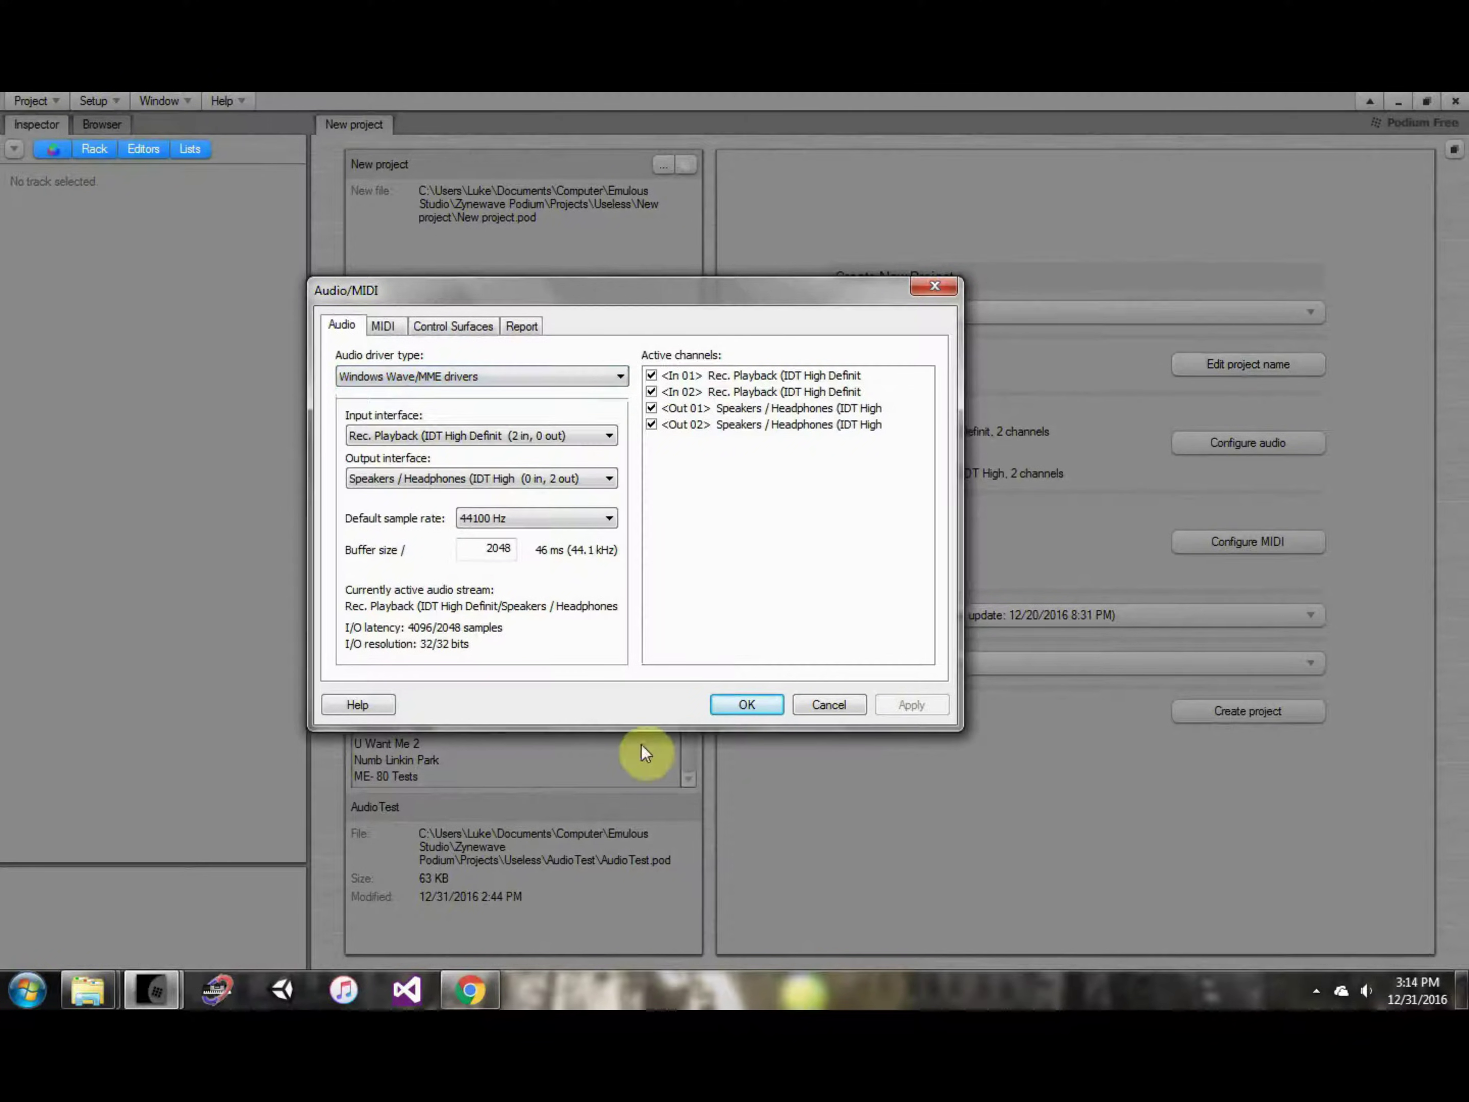
Switch to Chrome, bring up the podium DAW Tutorial 1 YouTube video, and highlight its web address.
click(475, 989)
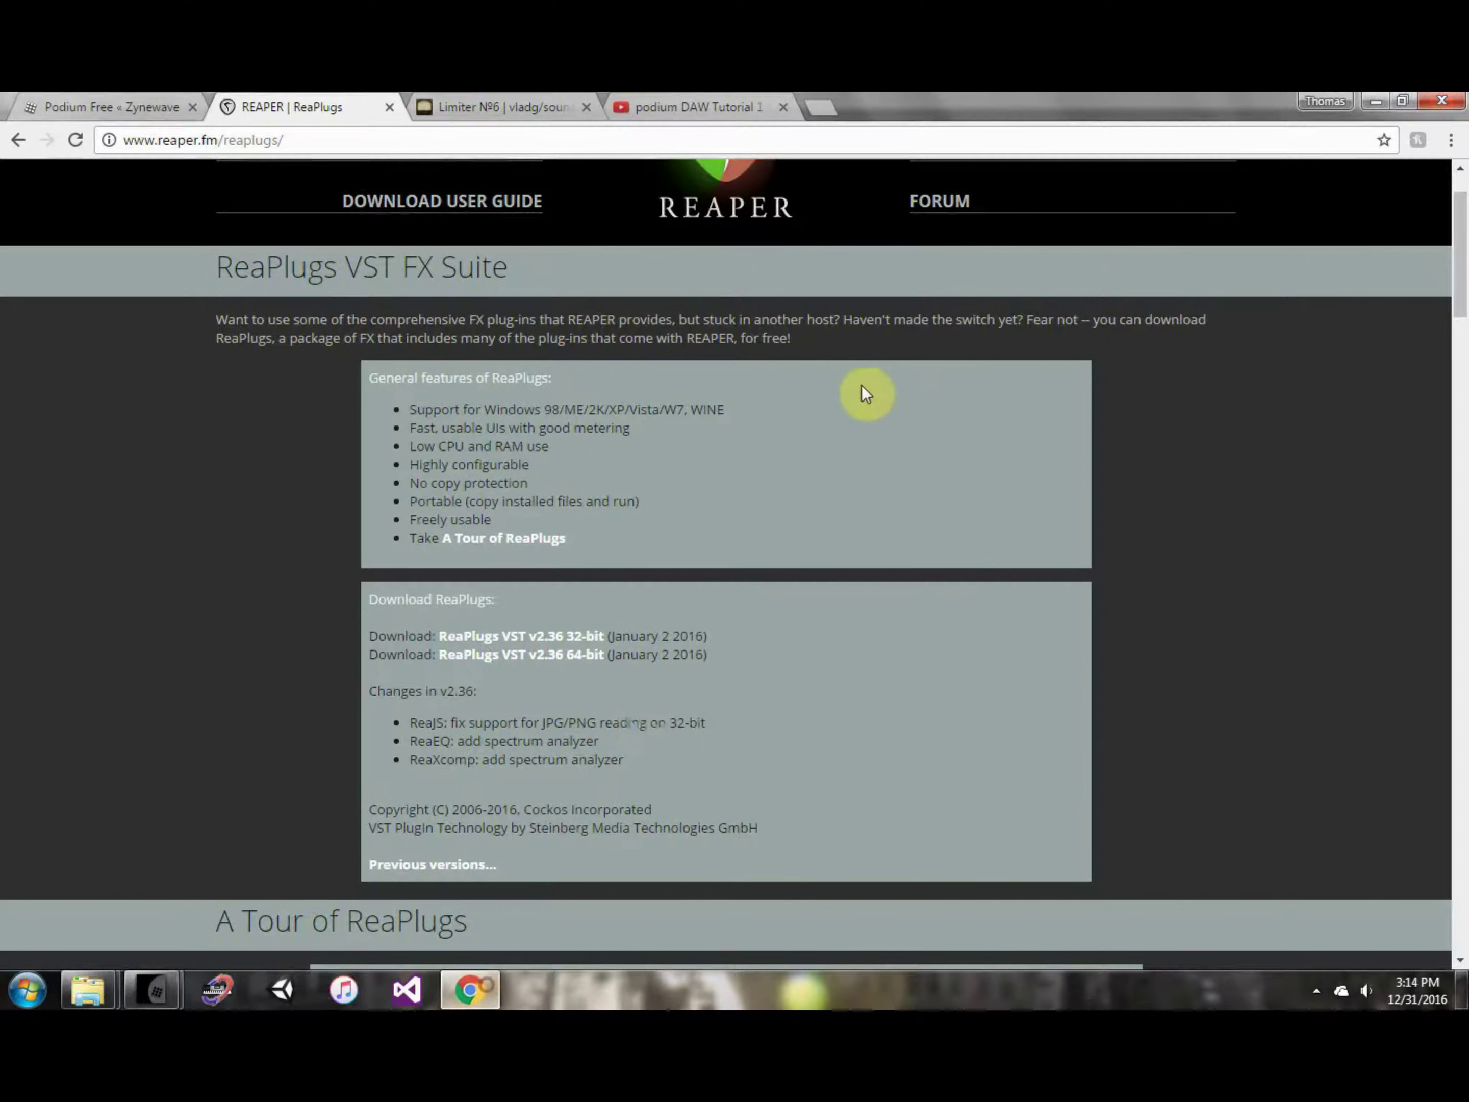
click(733, 106)
drag(573, 139, 122, 167)
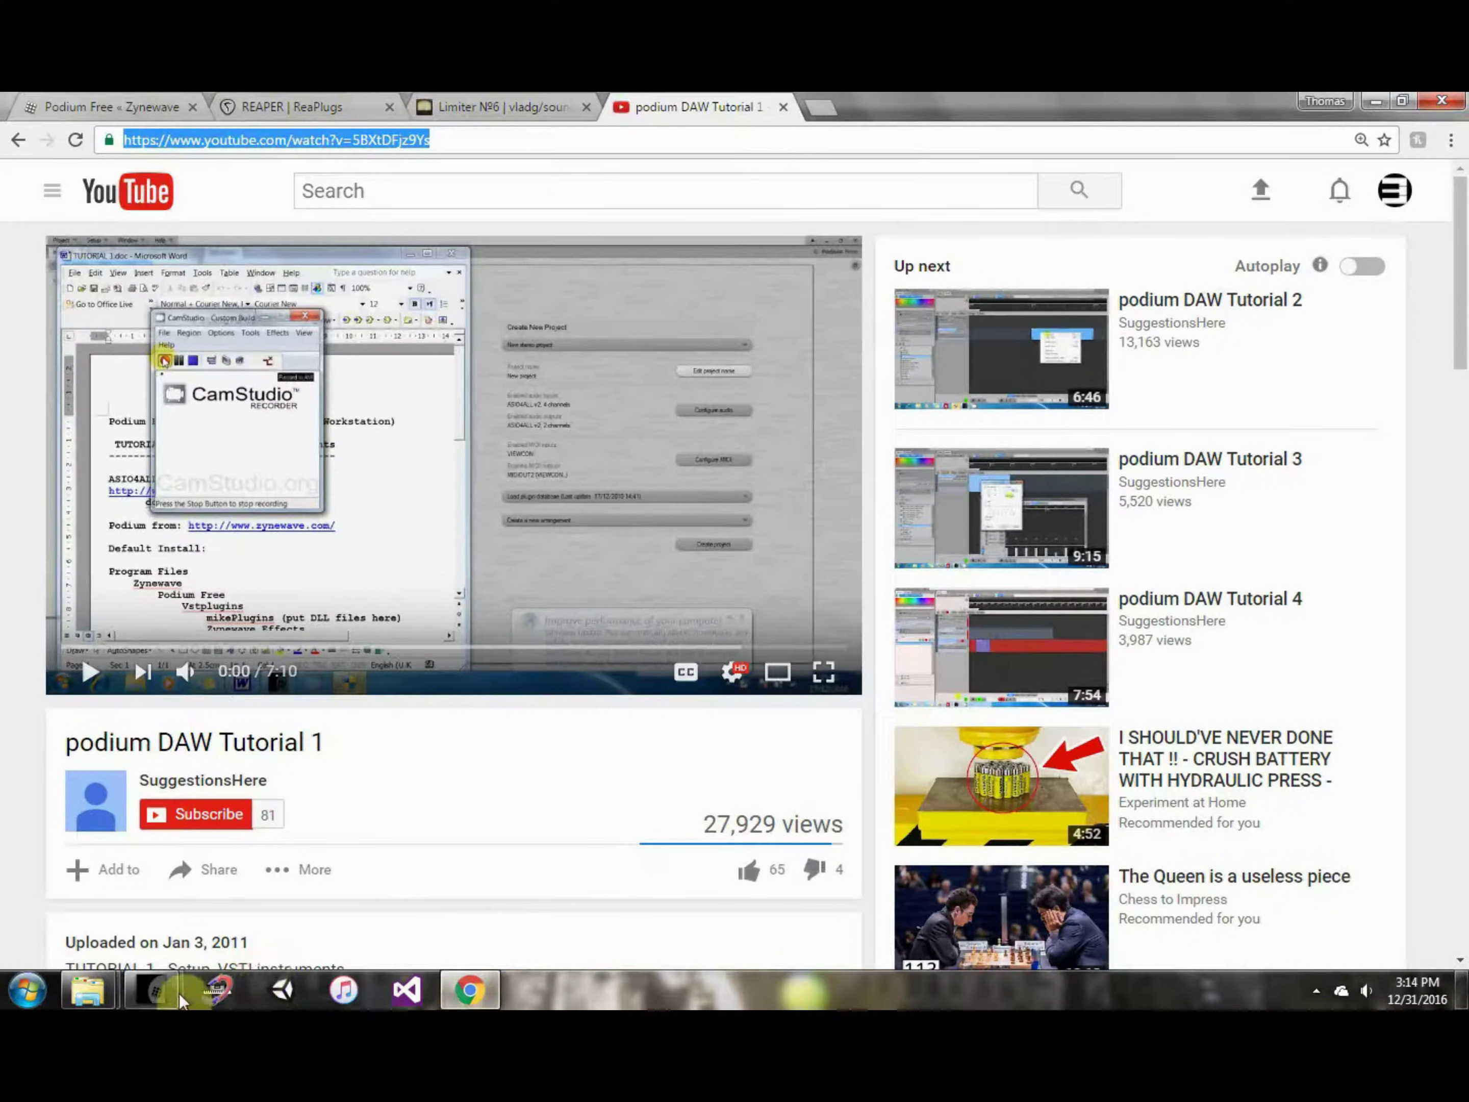
mouse_move(181, 1000)
click(153, 906)
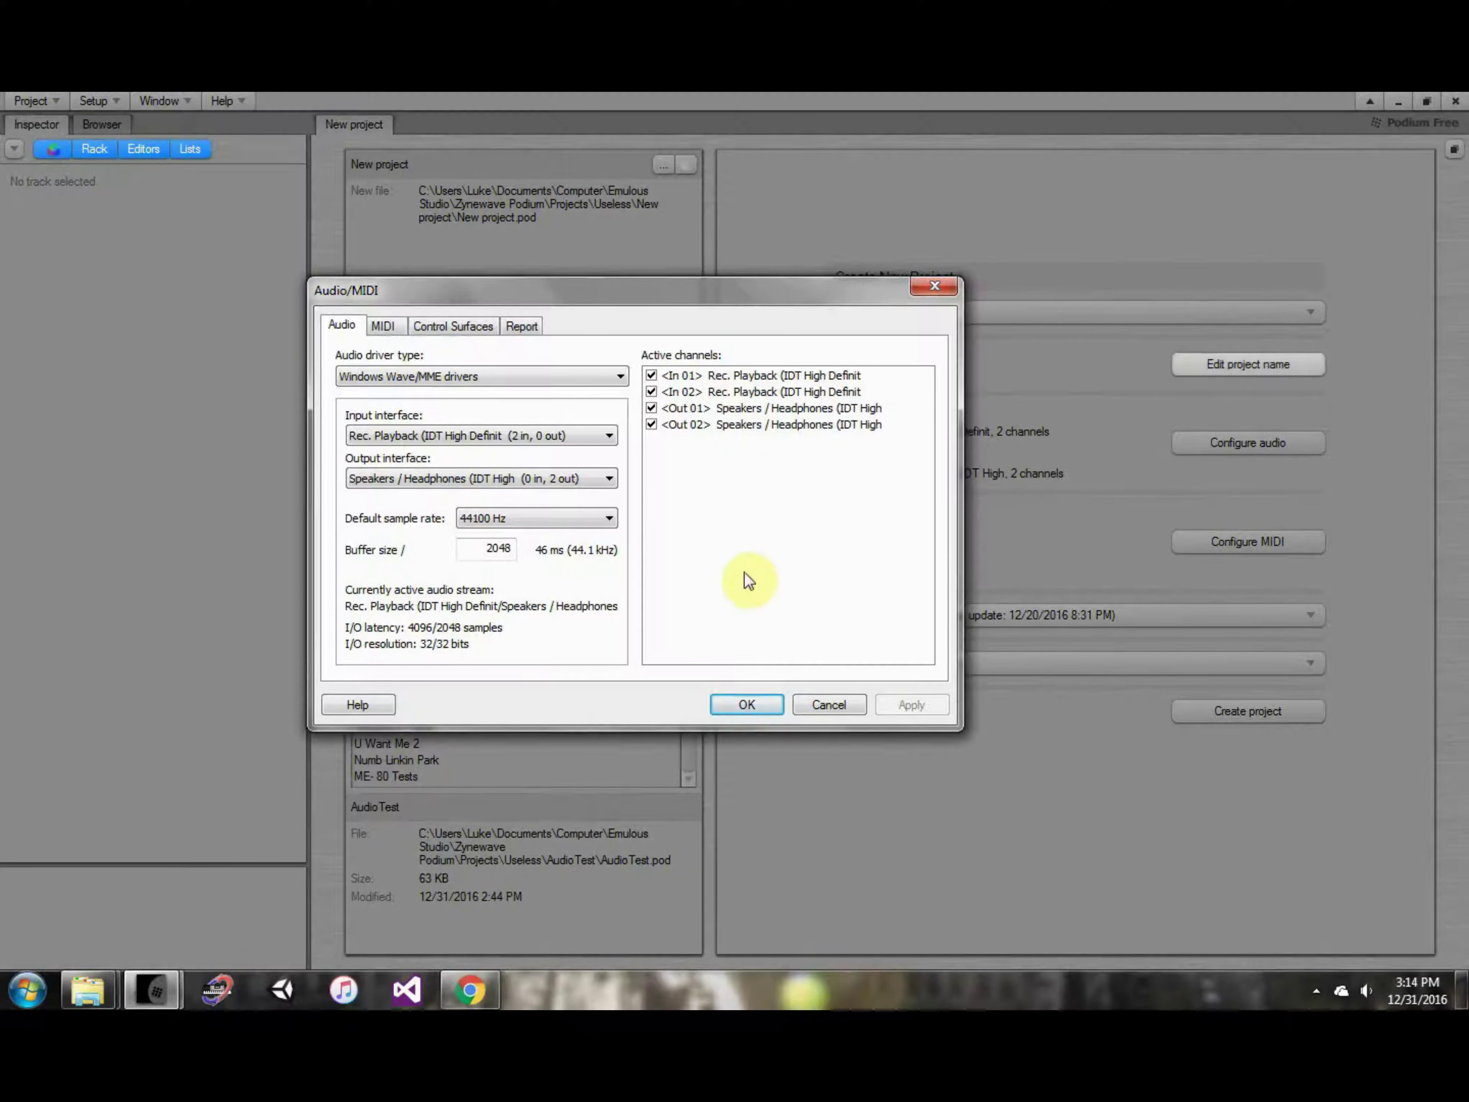
click(489, 1000)
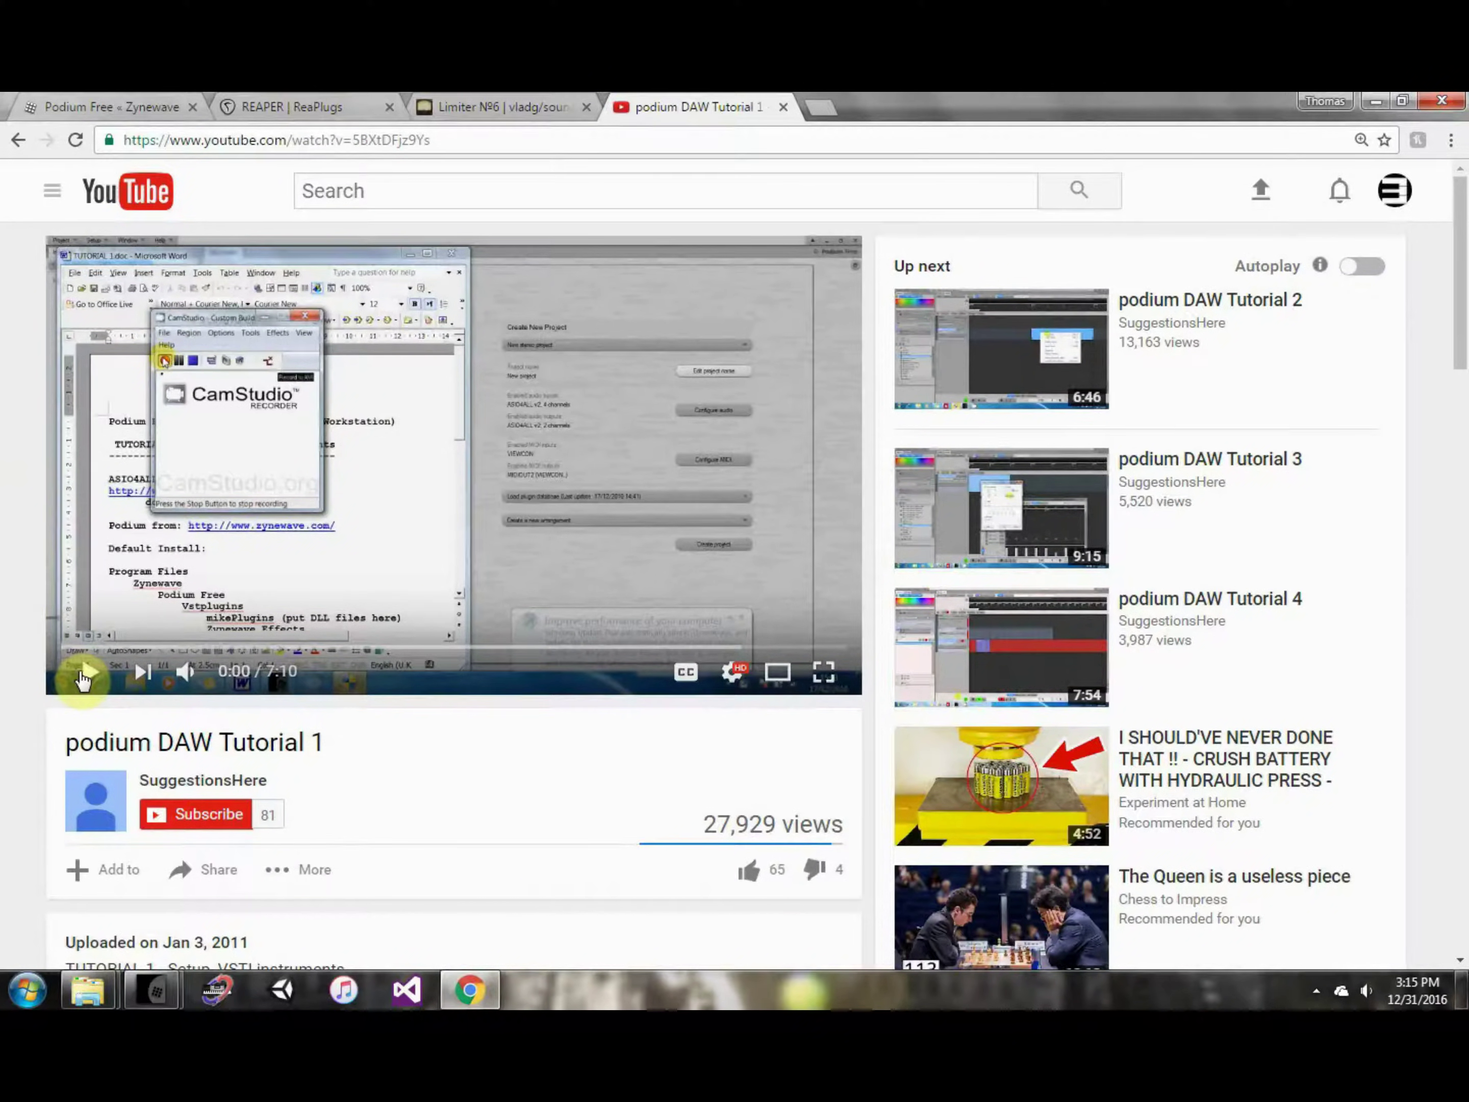
Switch back to Podium Free, review the available output interfaces, and accept the audio settings with the current choices.
mouse_move(163, 973)
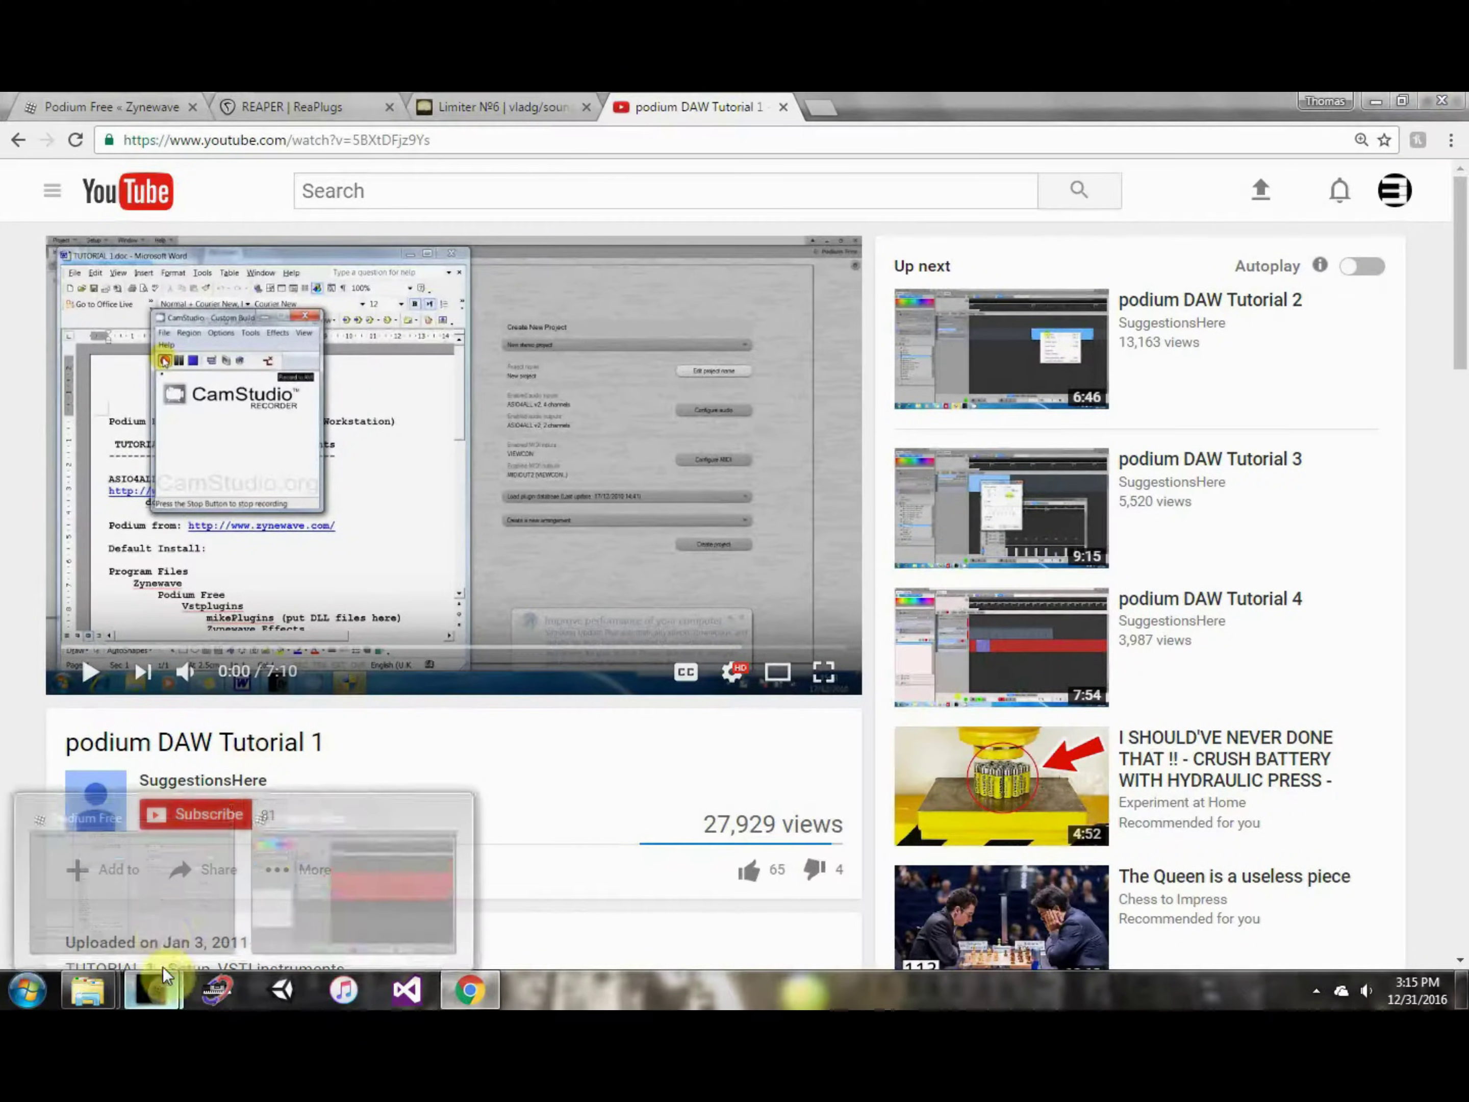
click(153, 927)
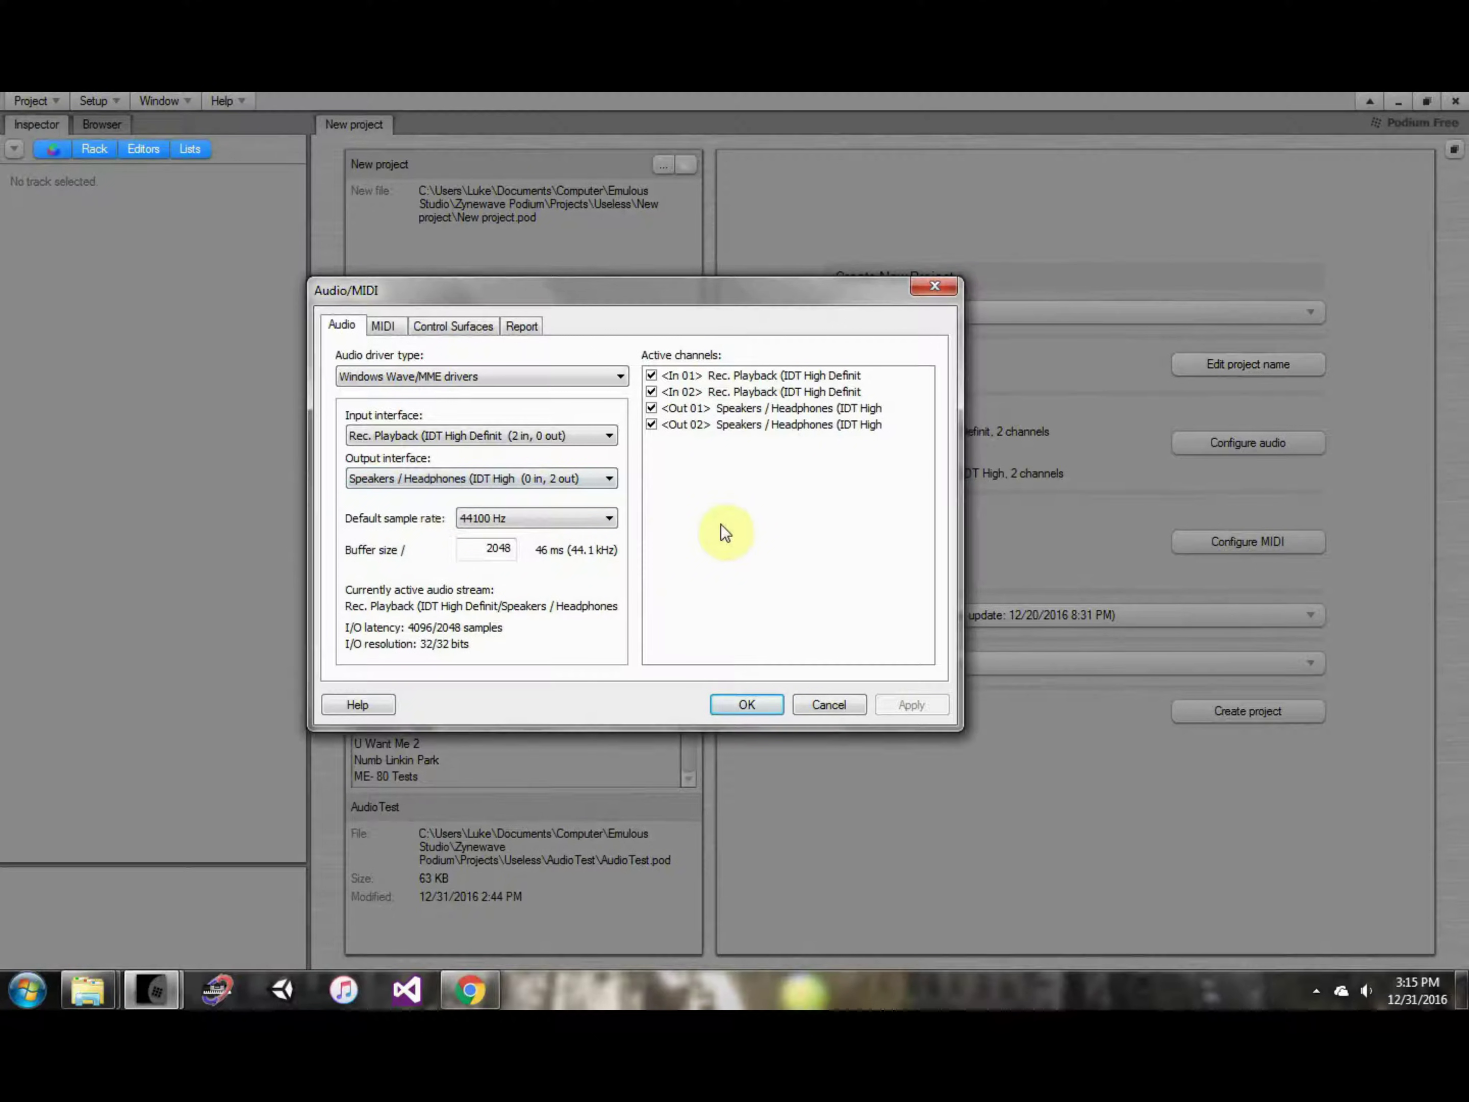
click(591, 478)
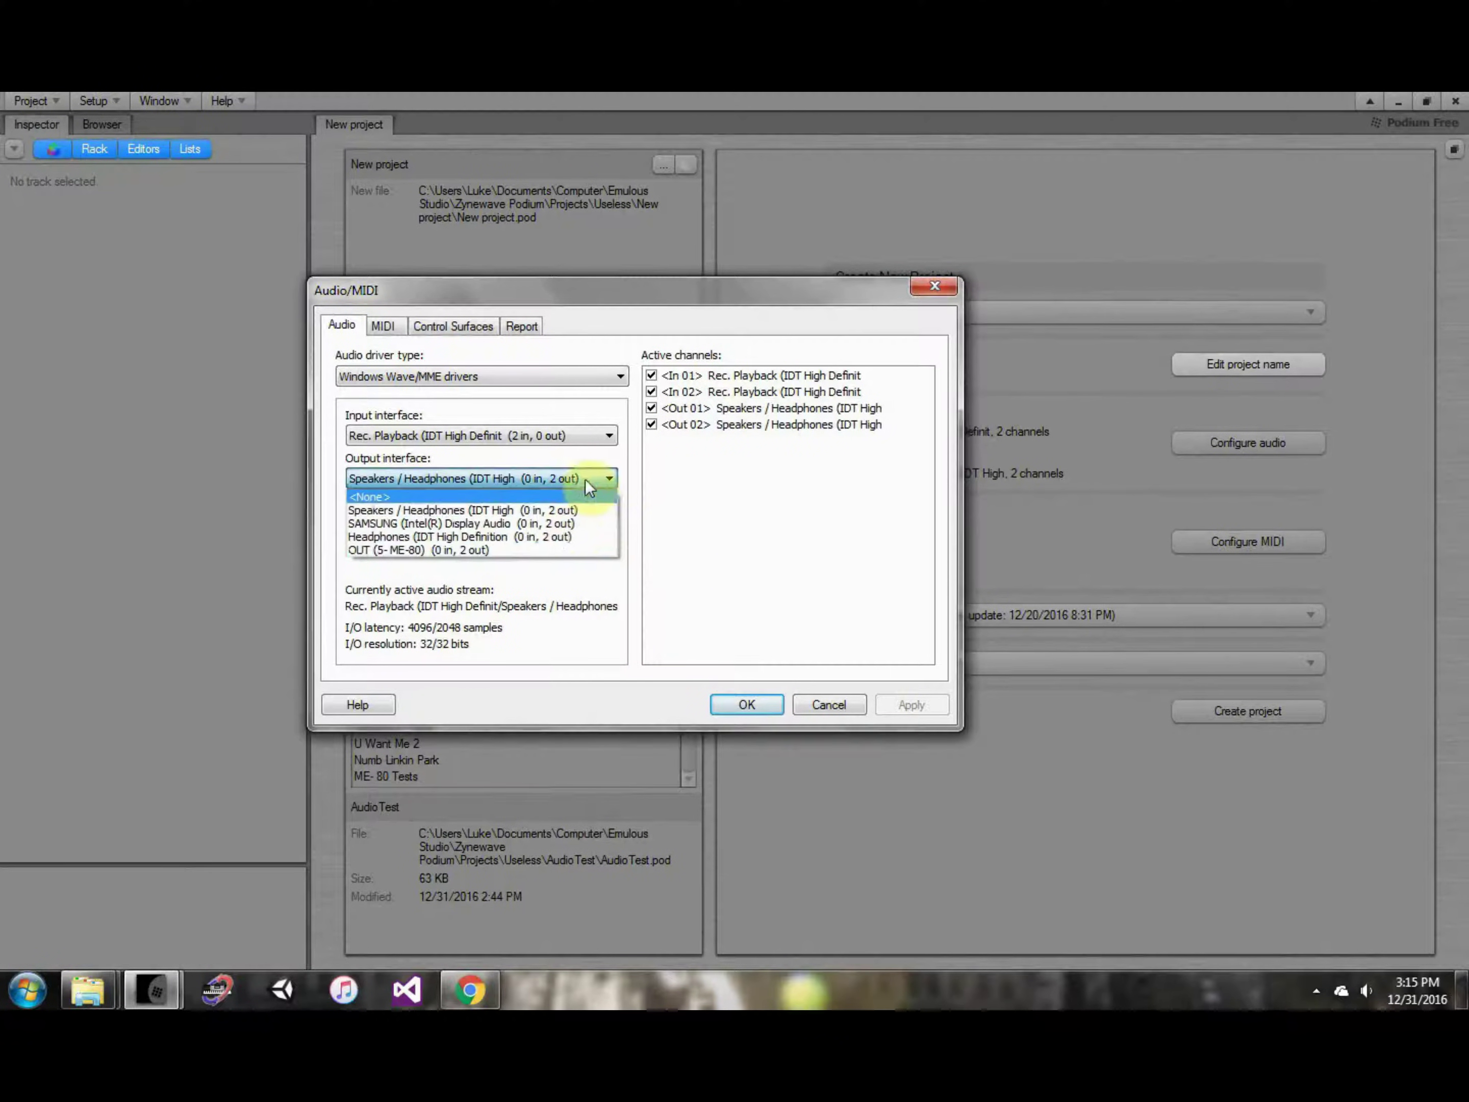
click(757, 552)
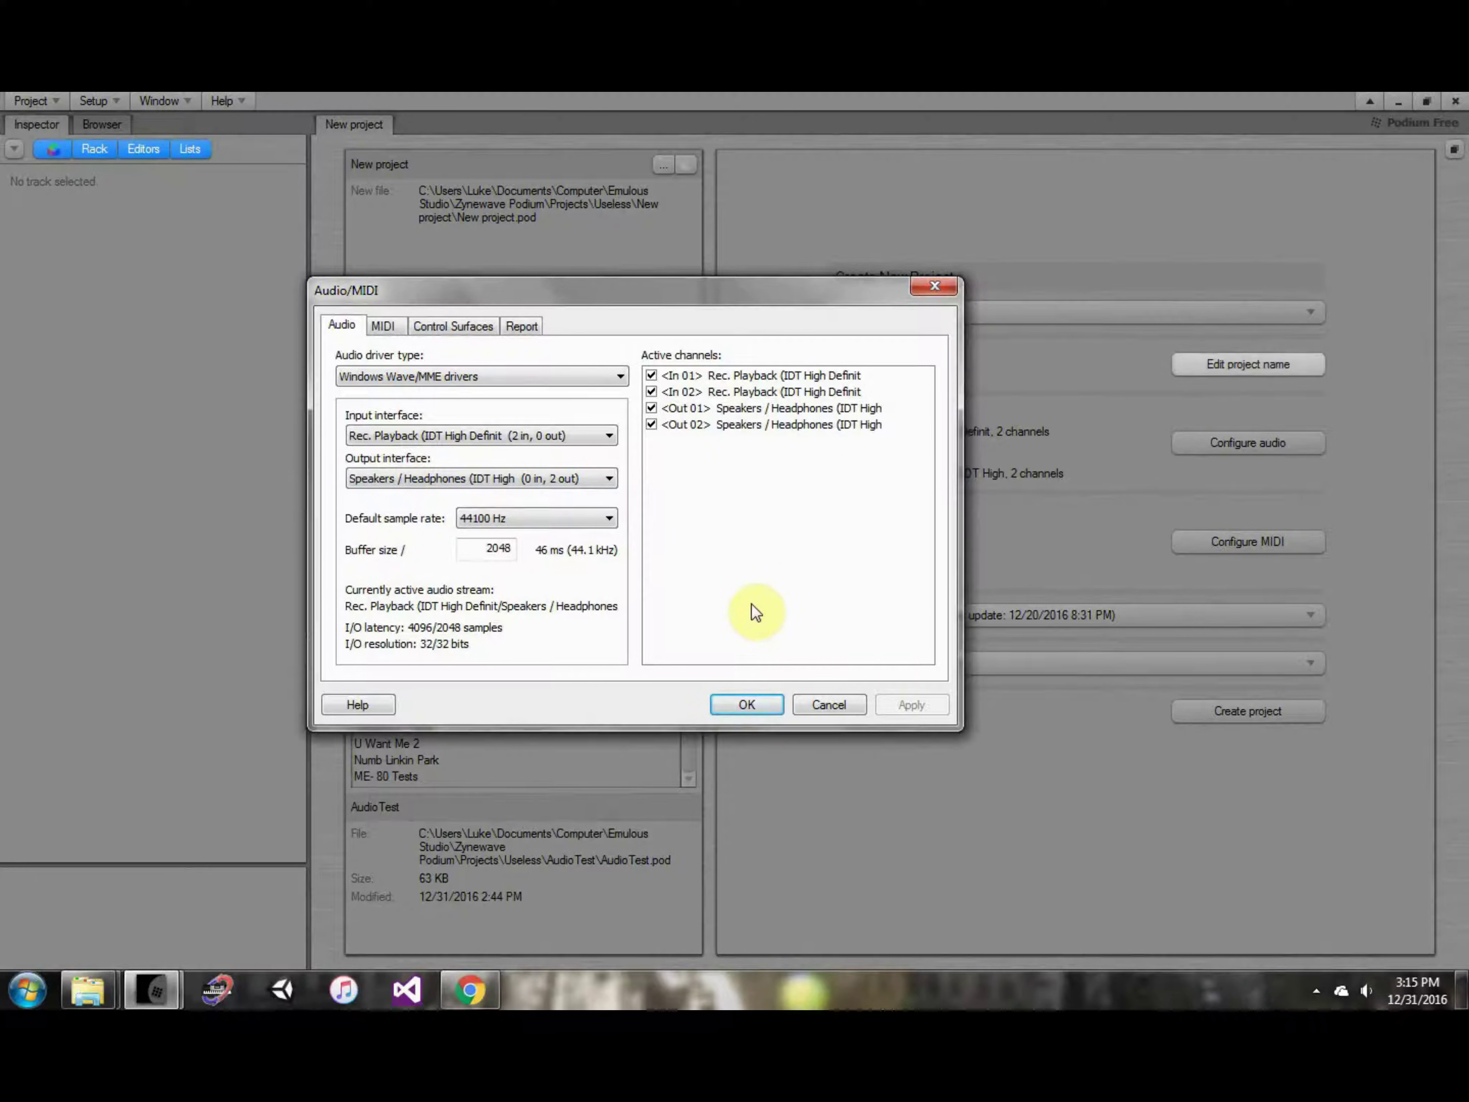
click(753, 703)
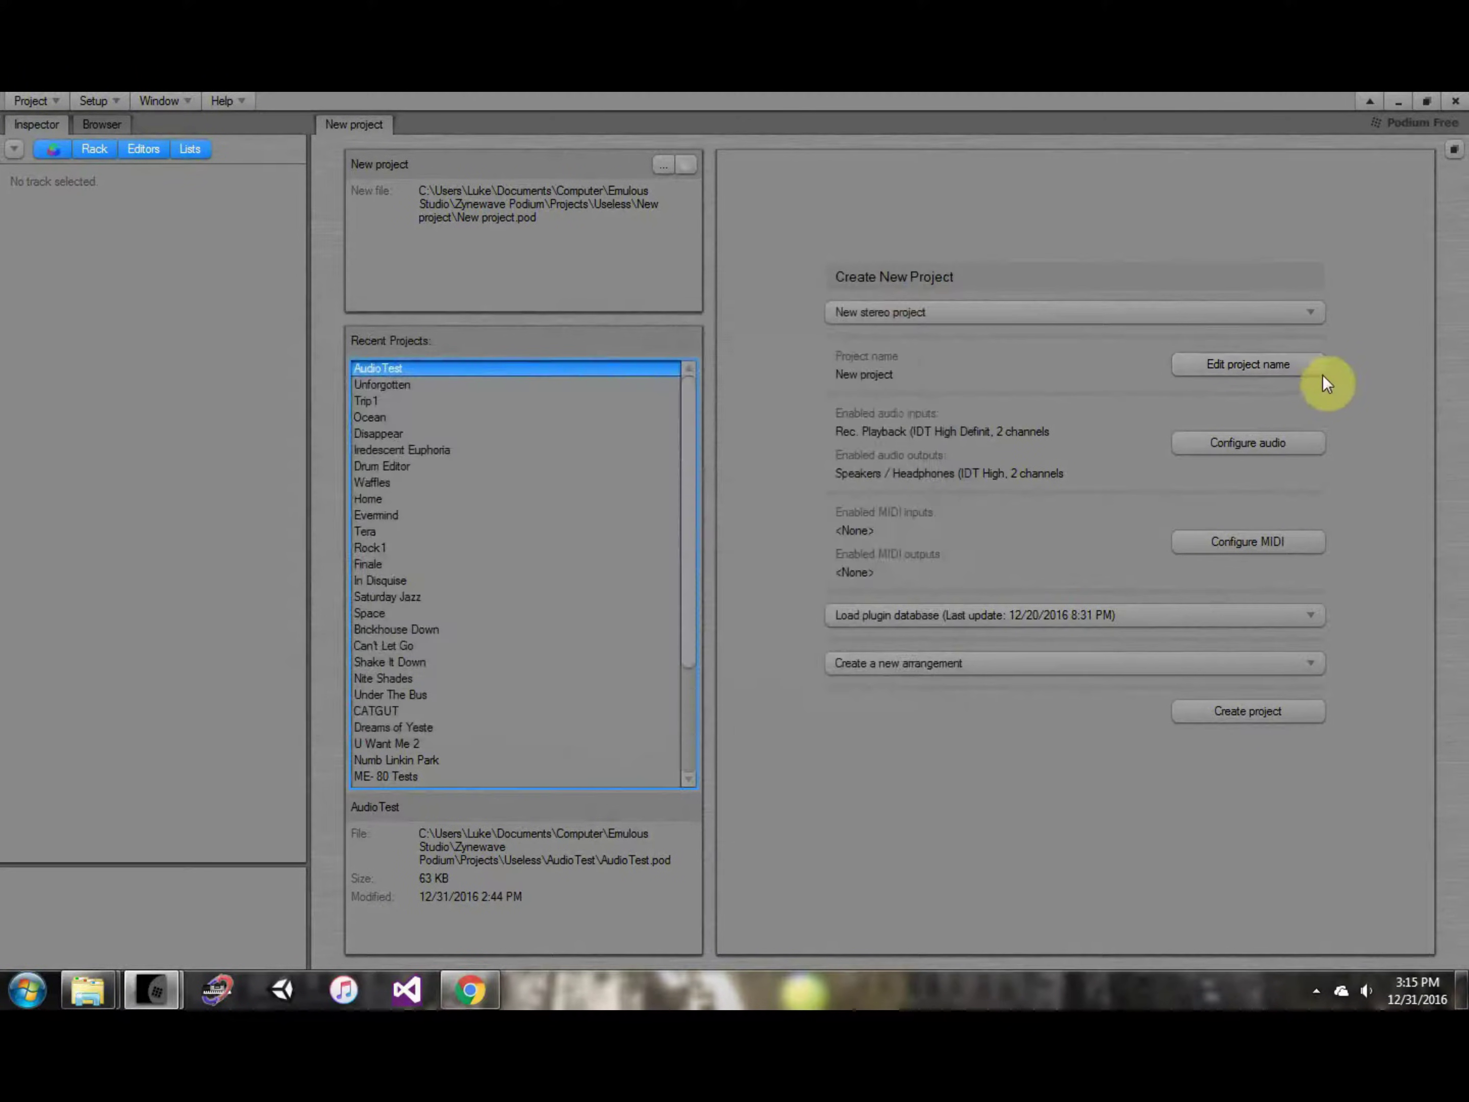
Name the new Podium project "Tutorial 1".
click(1273, 369)
text(T)
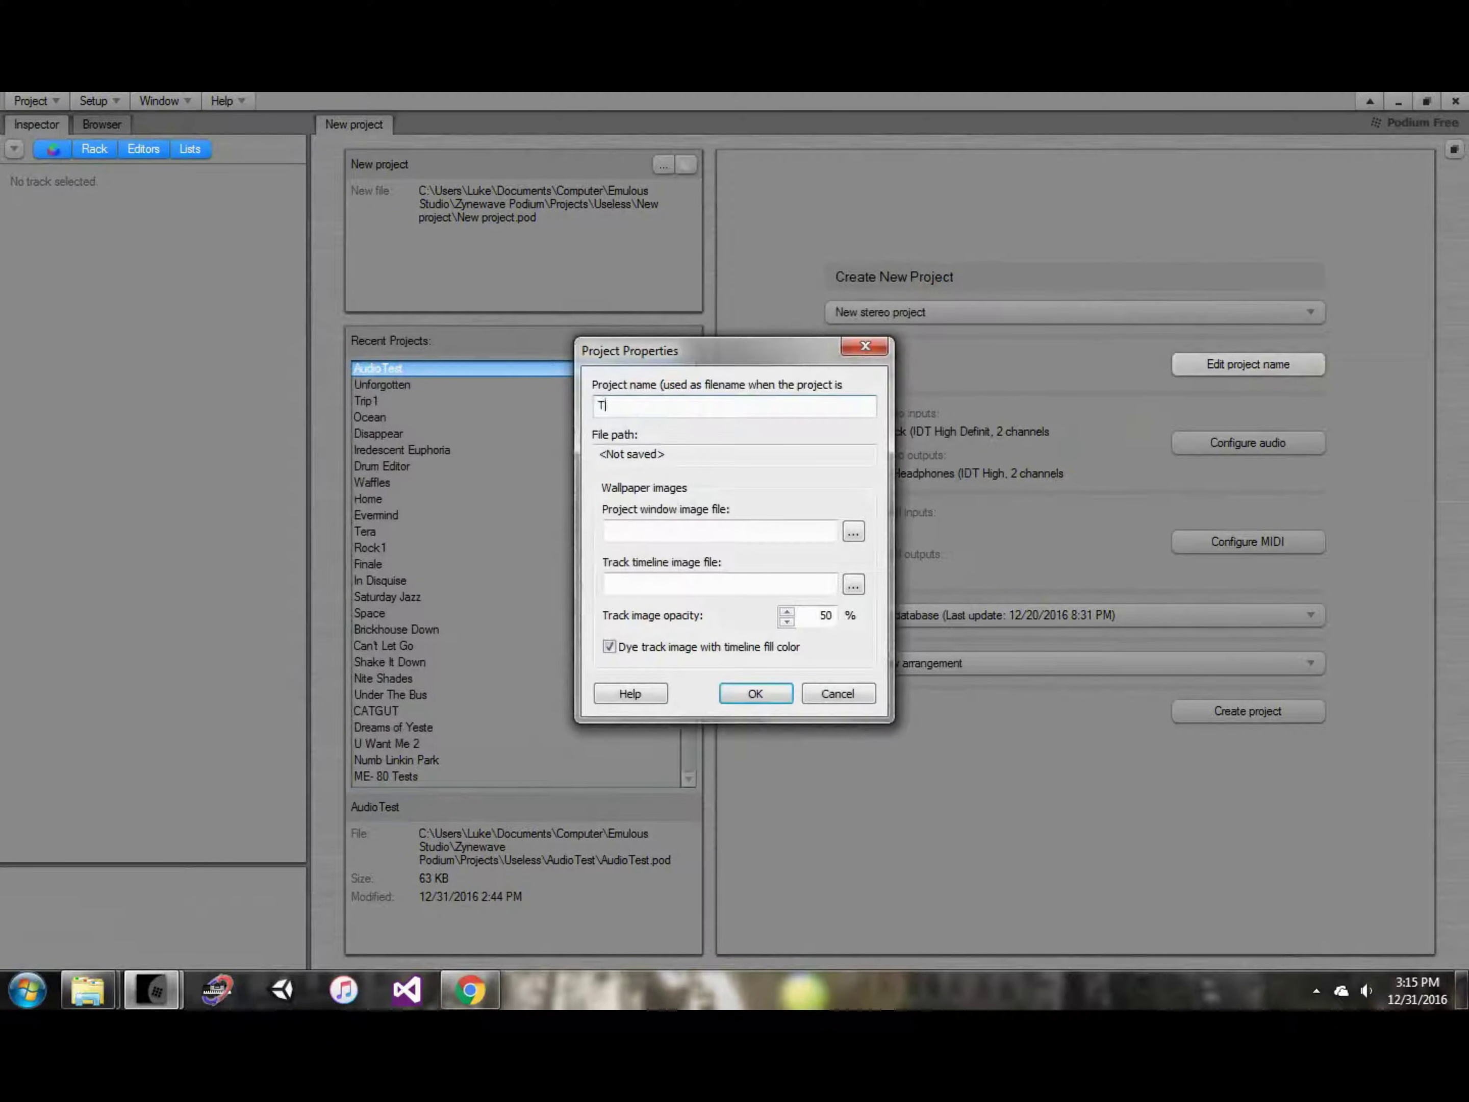
text(utorial)
text(1)
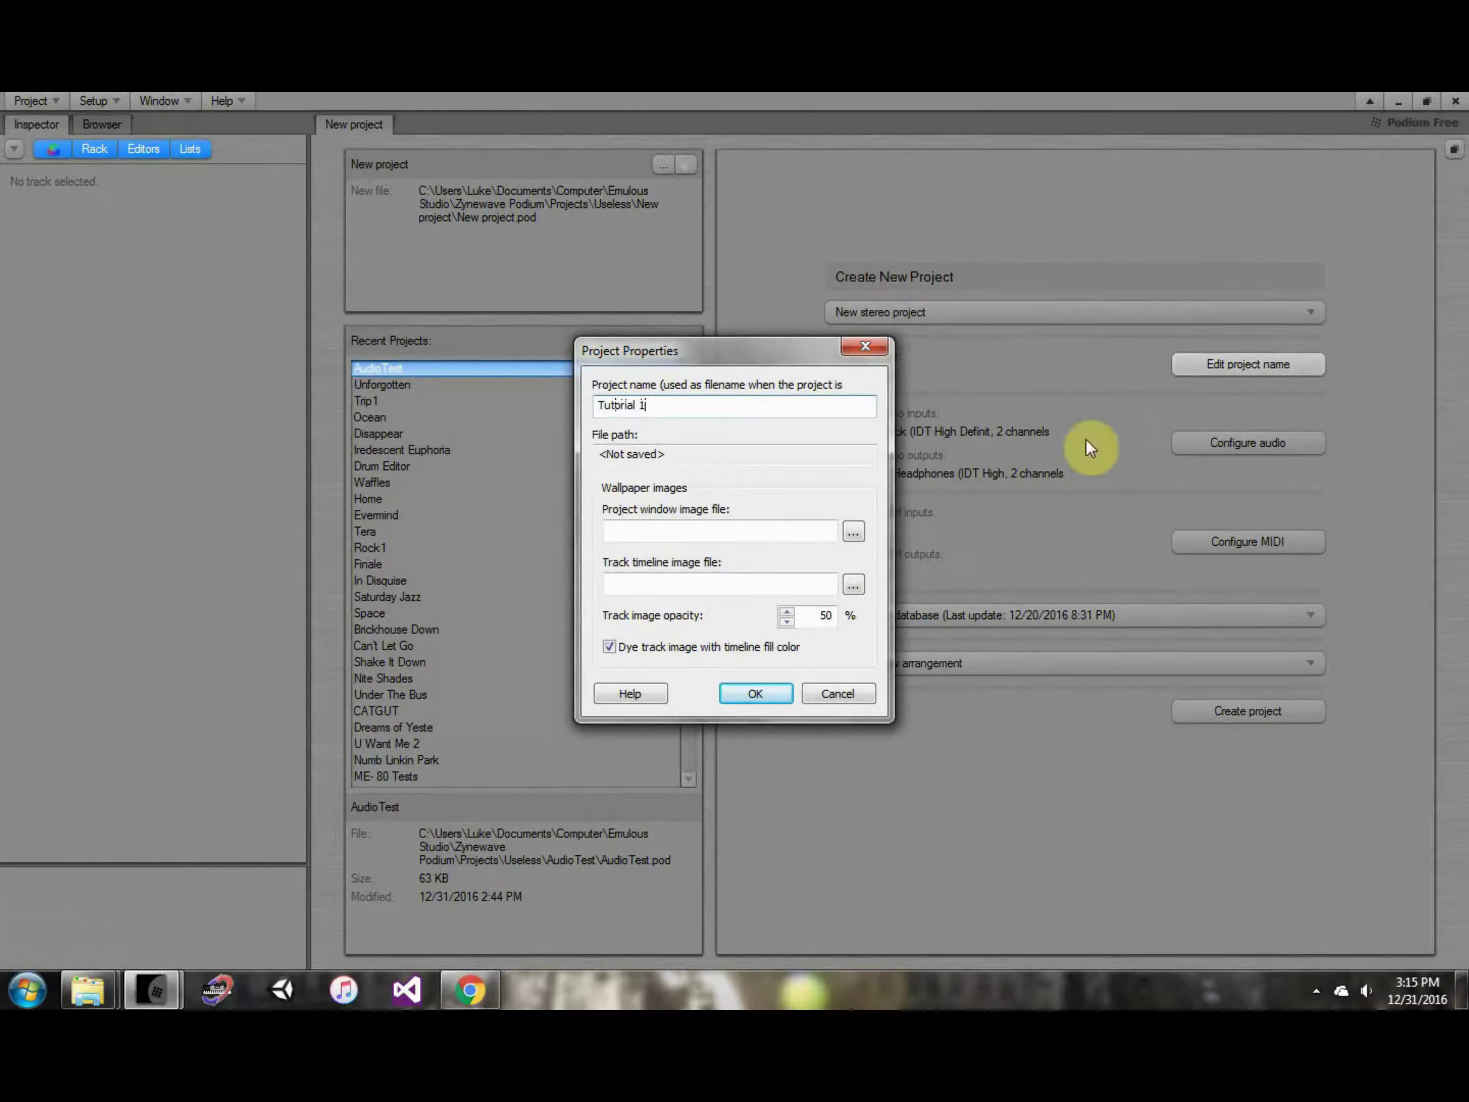
key(Return)
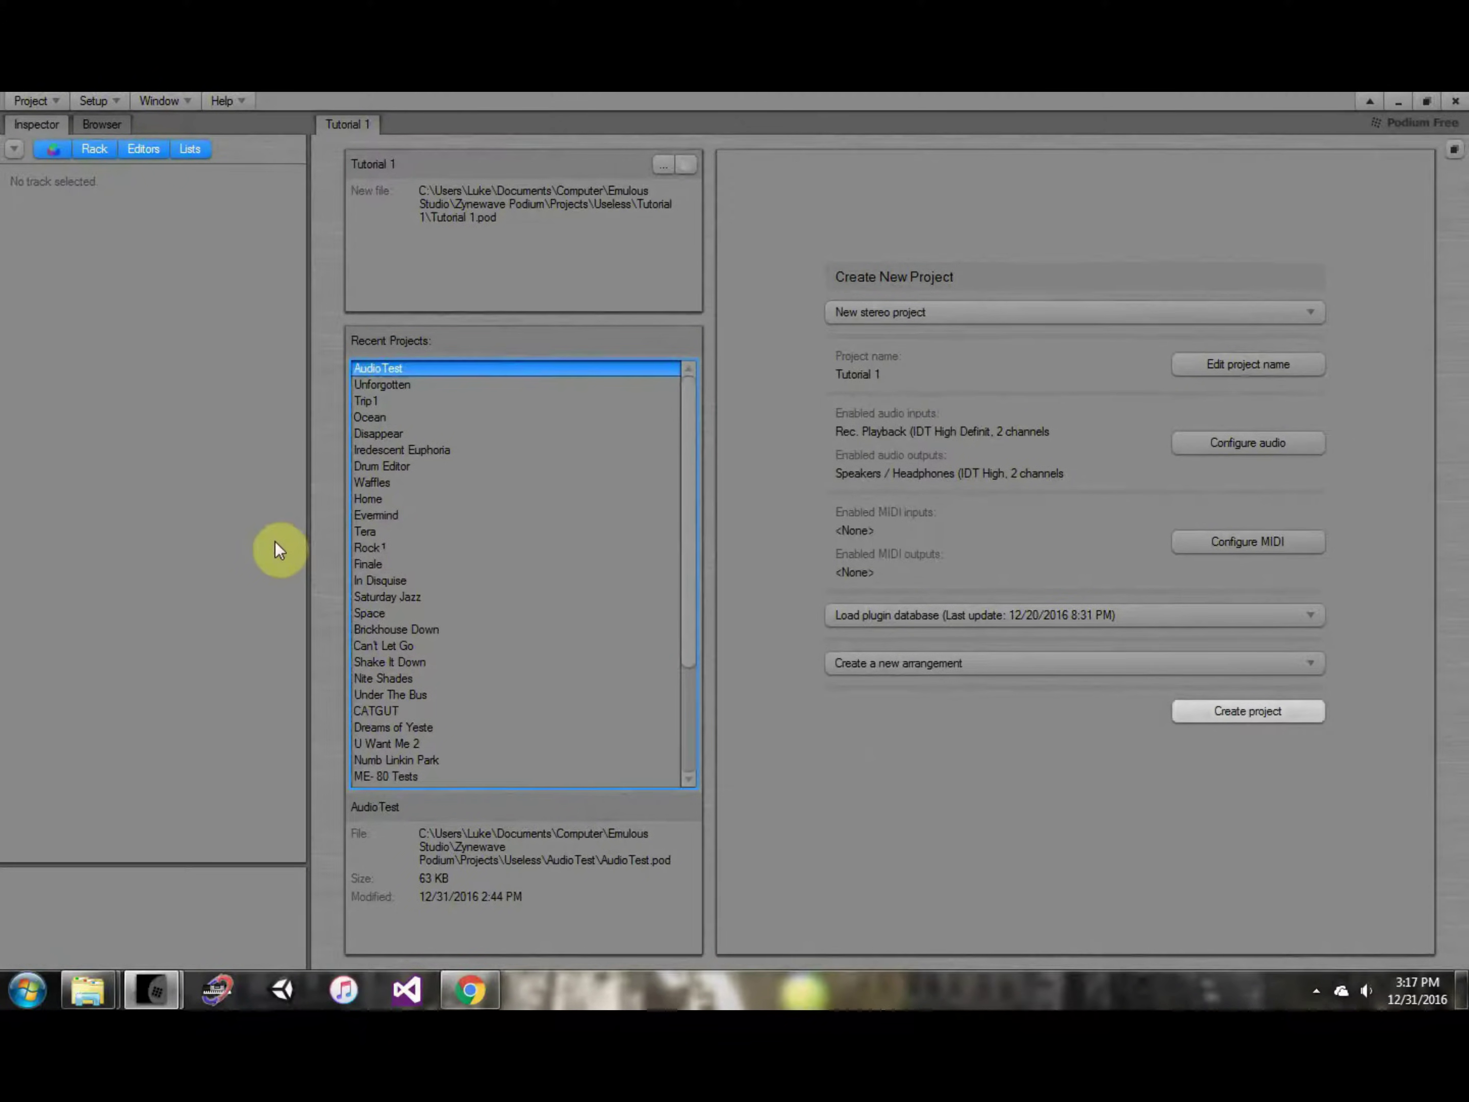
Switch to Chrome and open the vladg/sound downloads page from the Limiter №6 page.
mouse_move(94, 991)
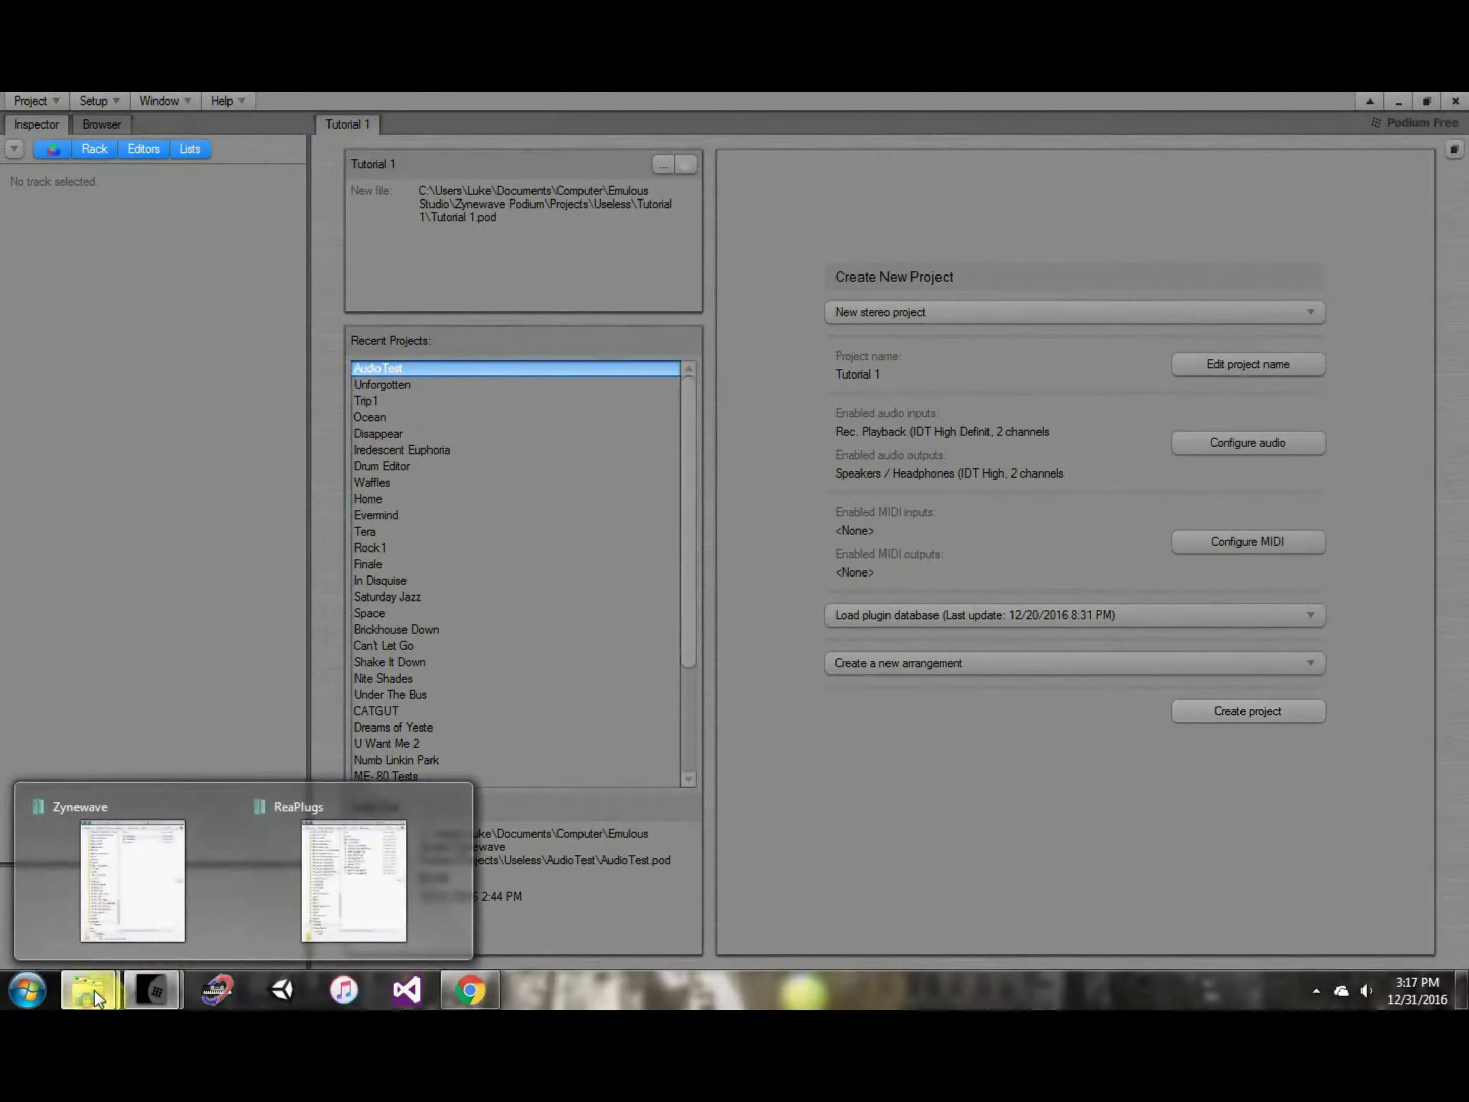
click(194, 923)
click(470, 989)
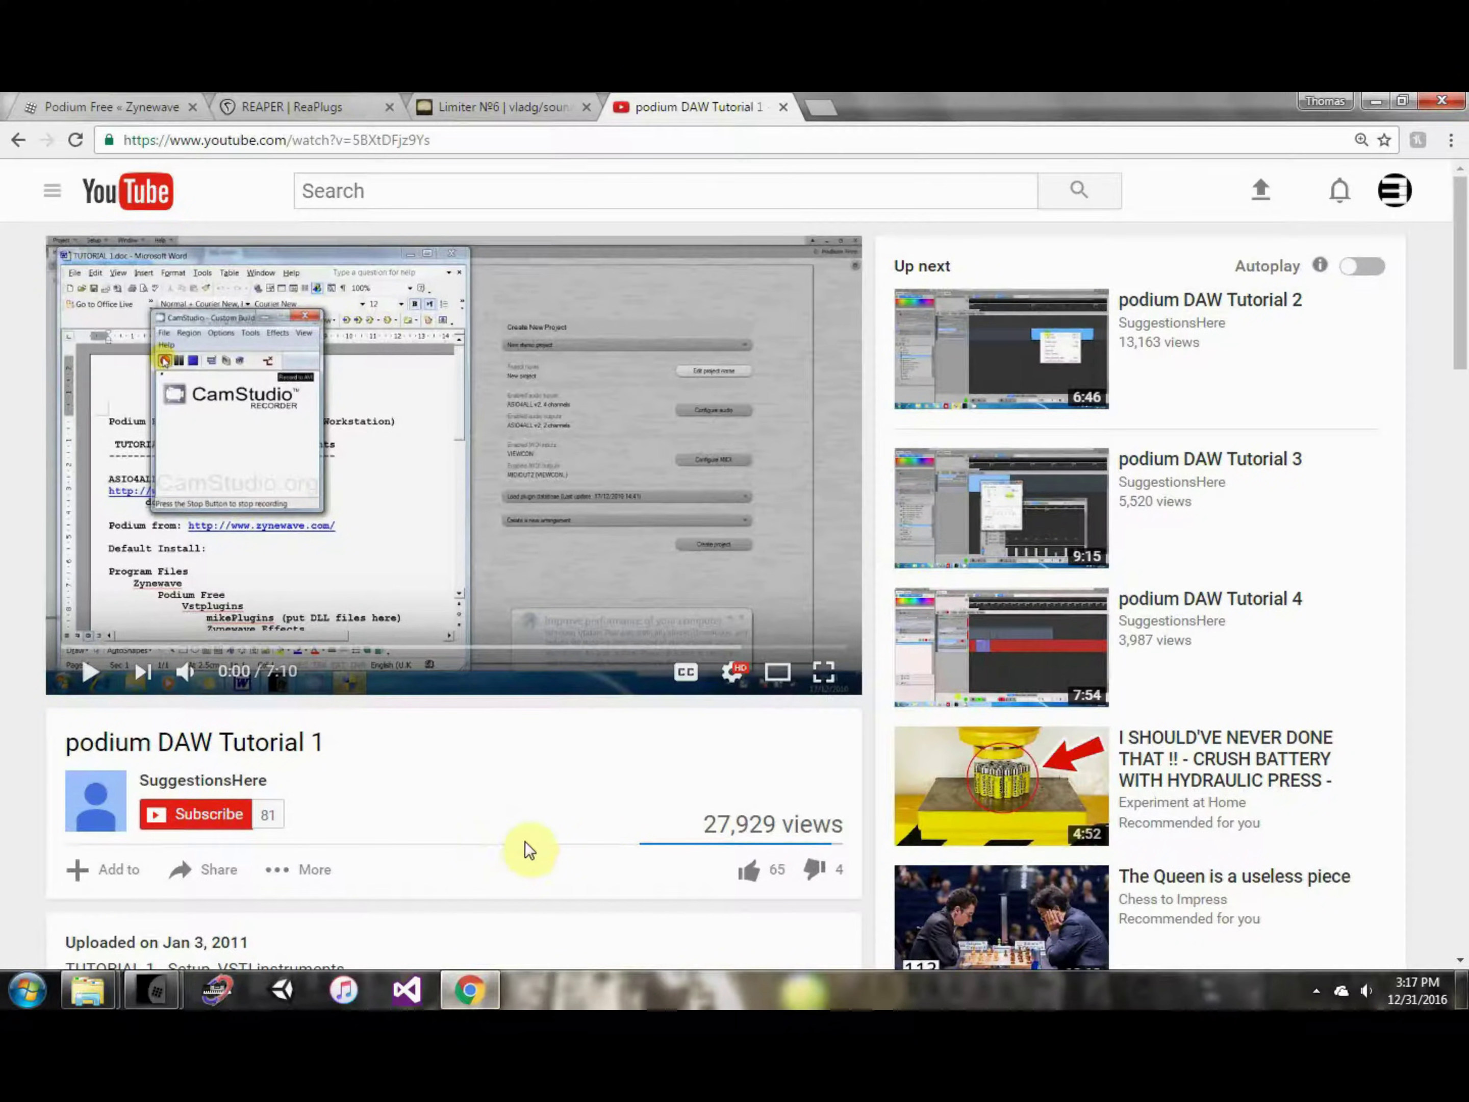
click(478, 95)
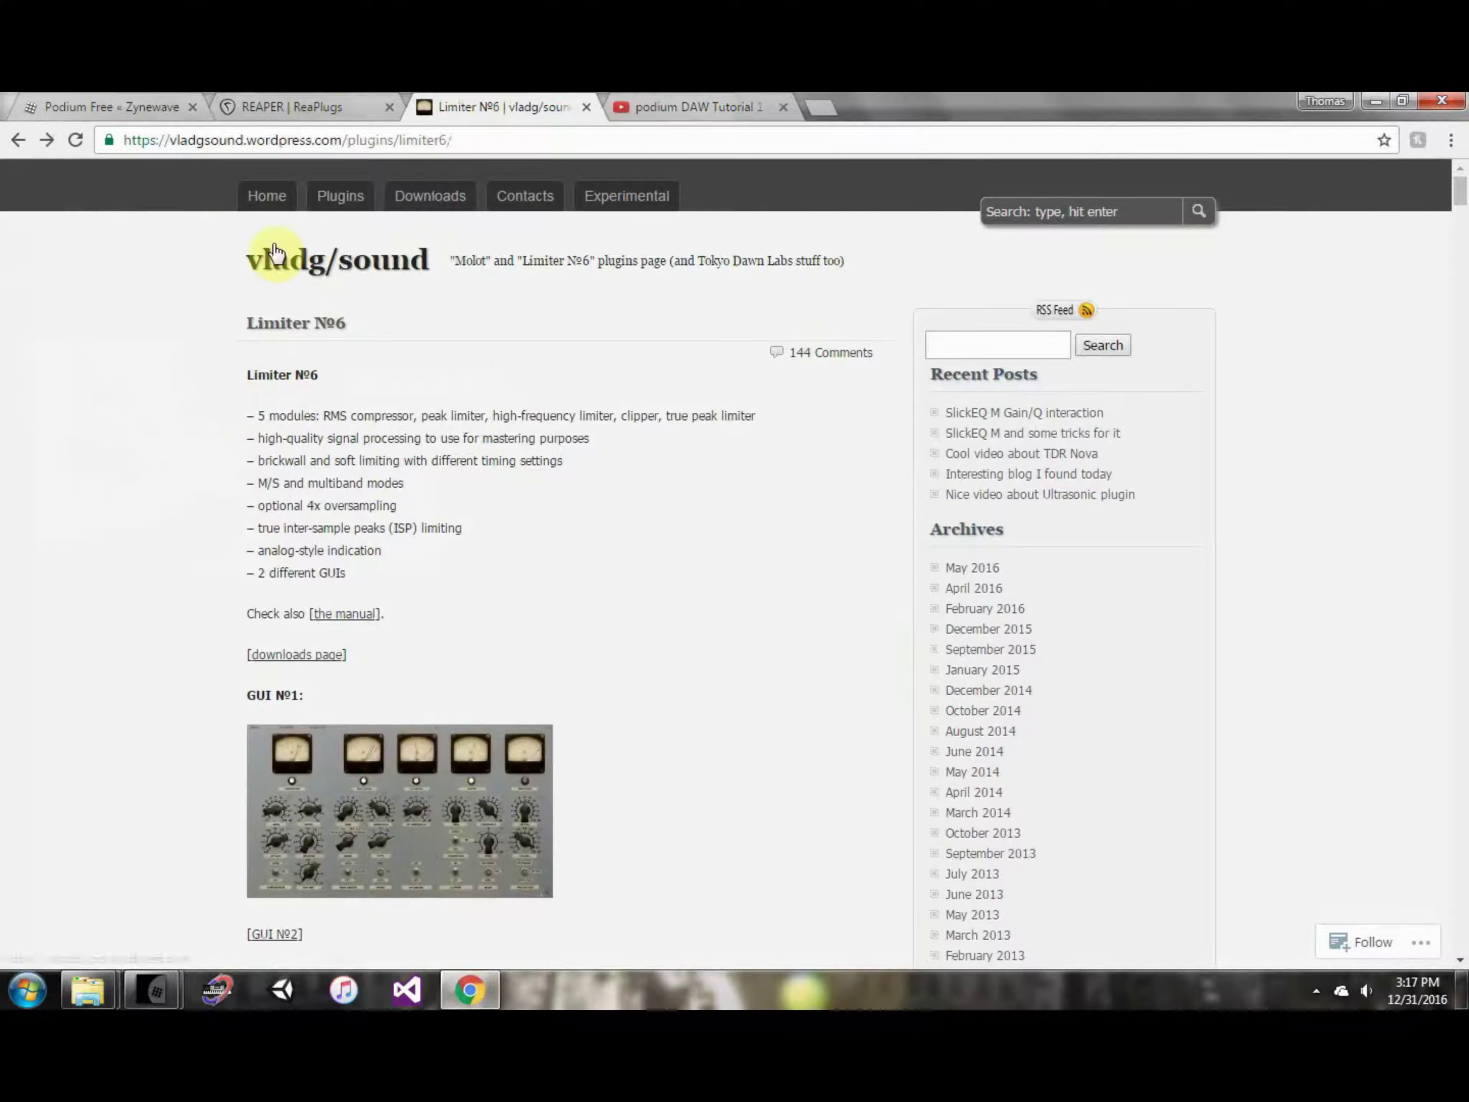
scroll(194, 367, down, 5)
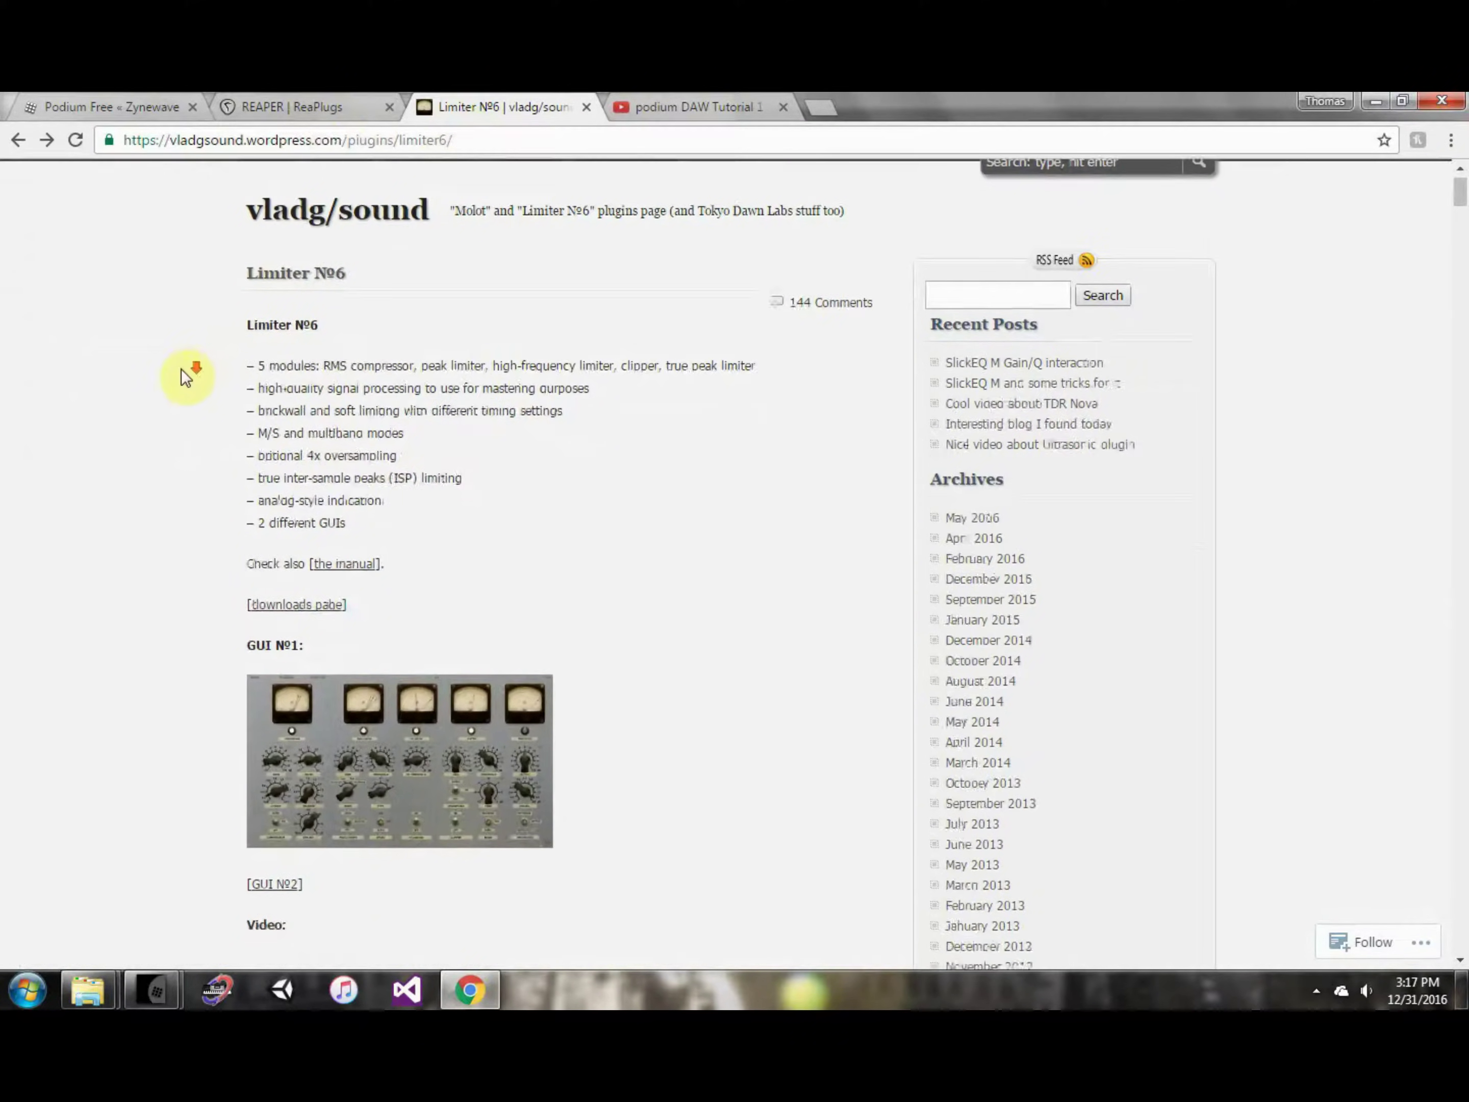
click(304, 348)
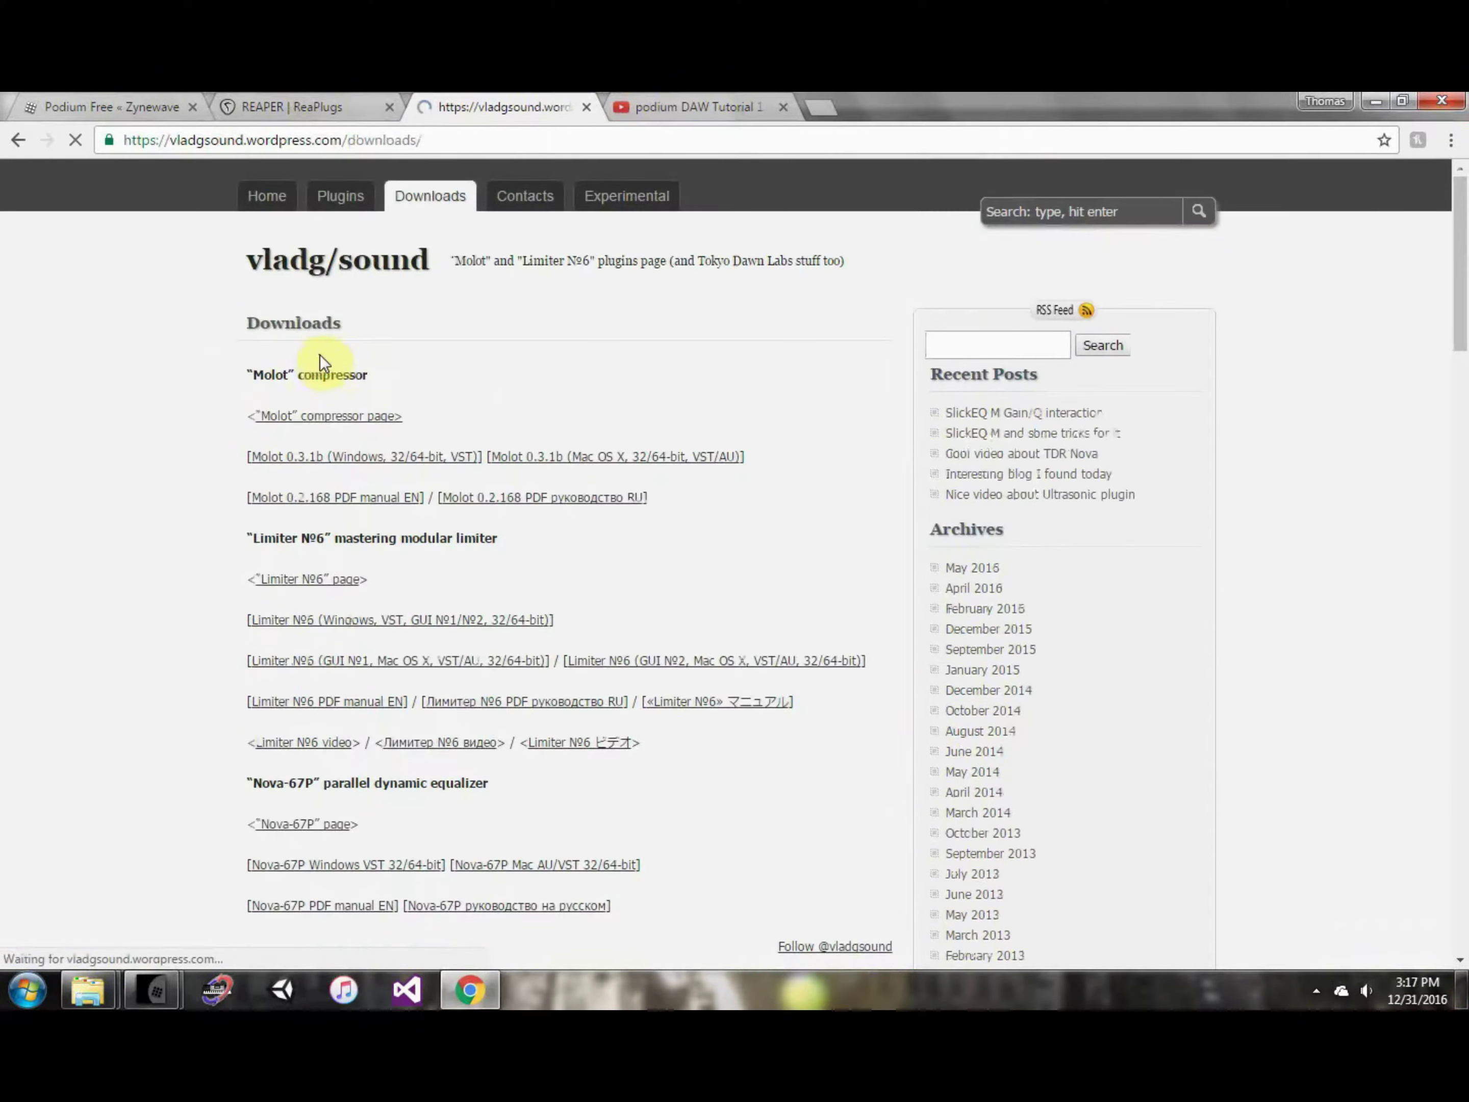
Compare the plugin downloads on the vladg/sound page with the ReaPlugs download options.
scroll(170, 441, down, 1)
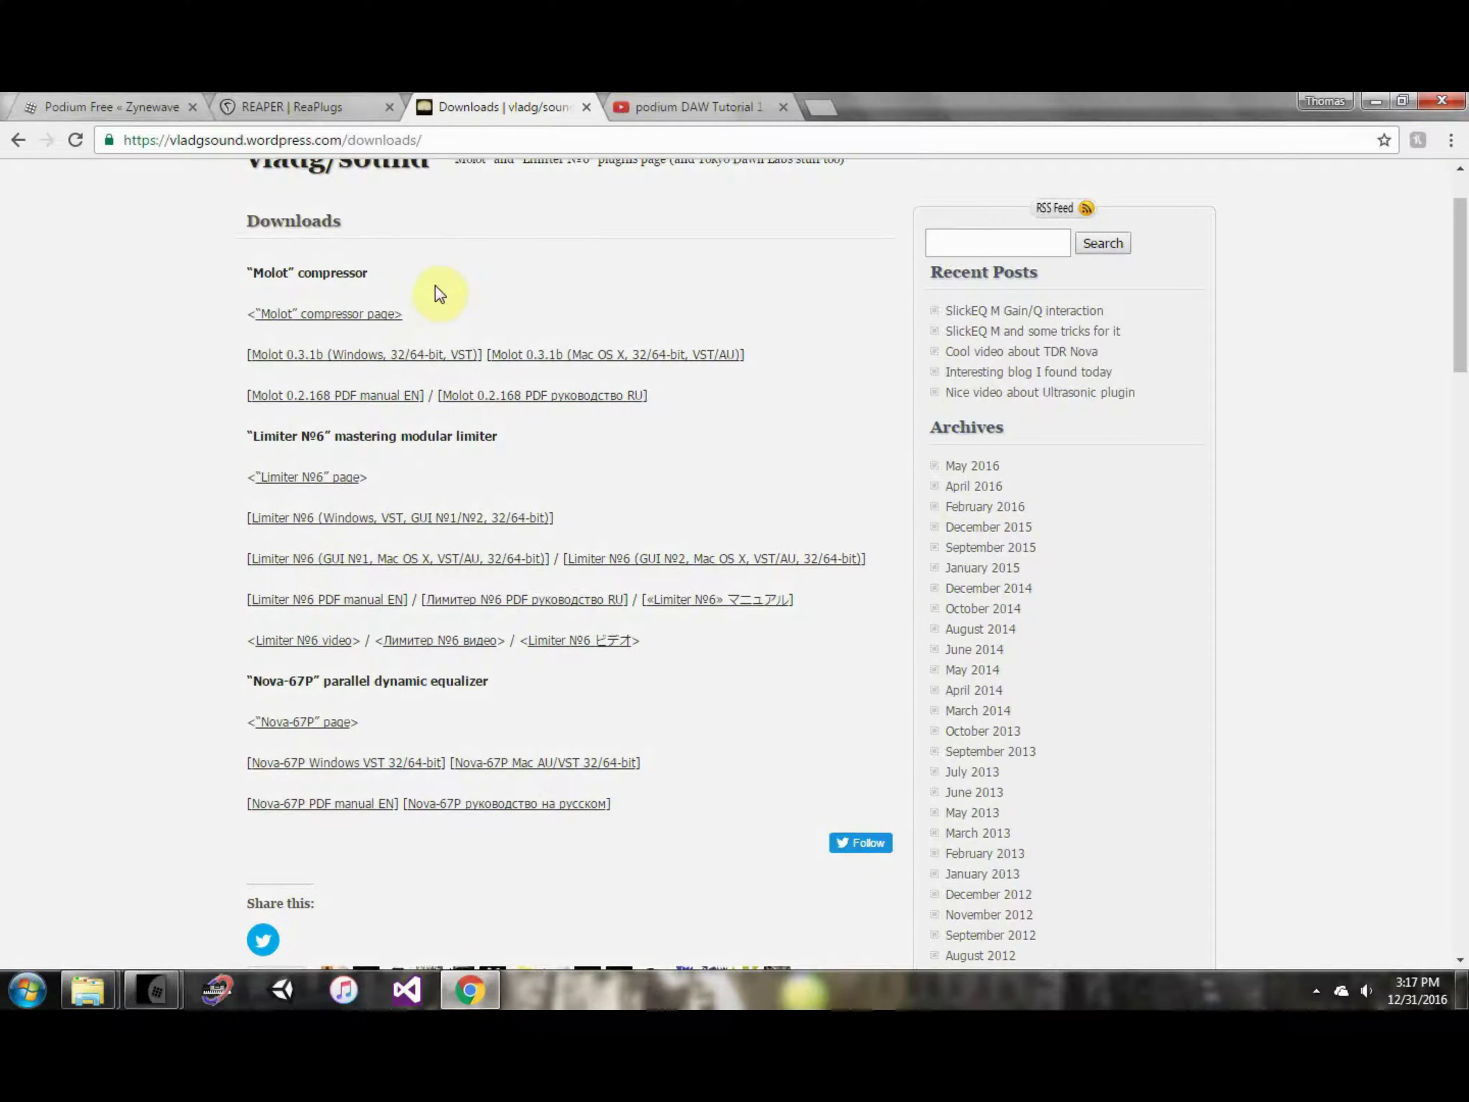
click(261, 95)
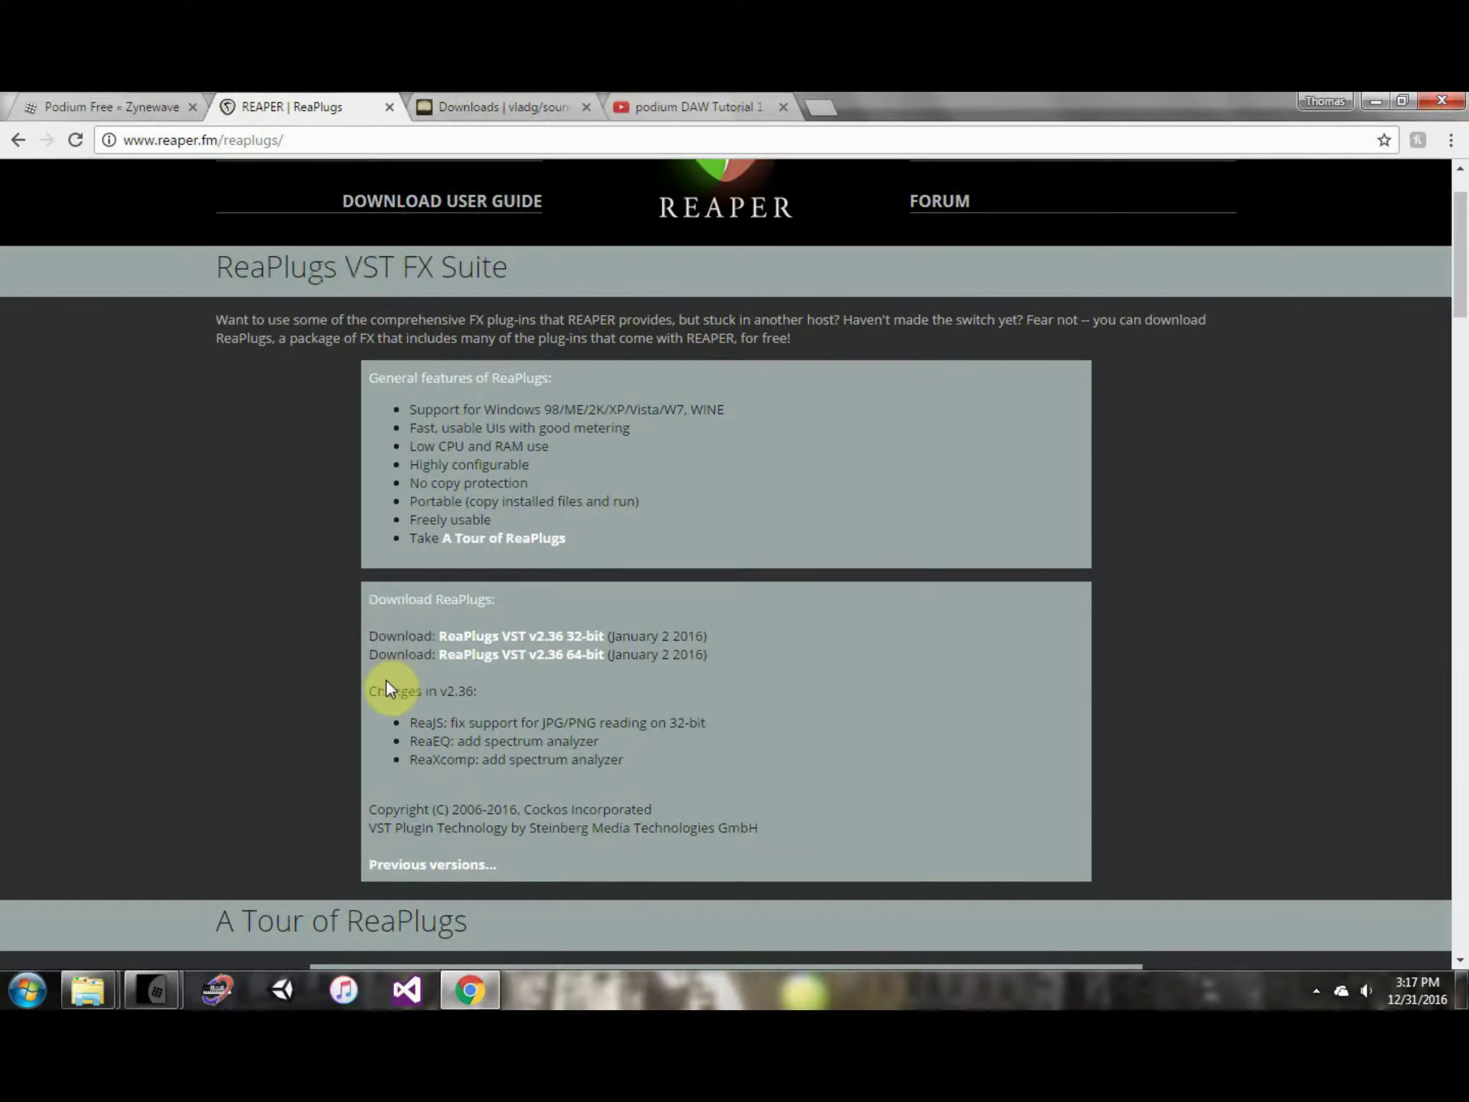
click(457, 101)
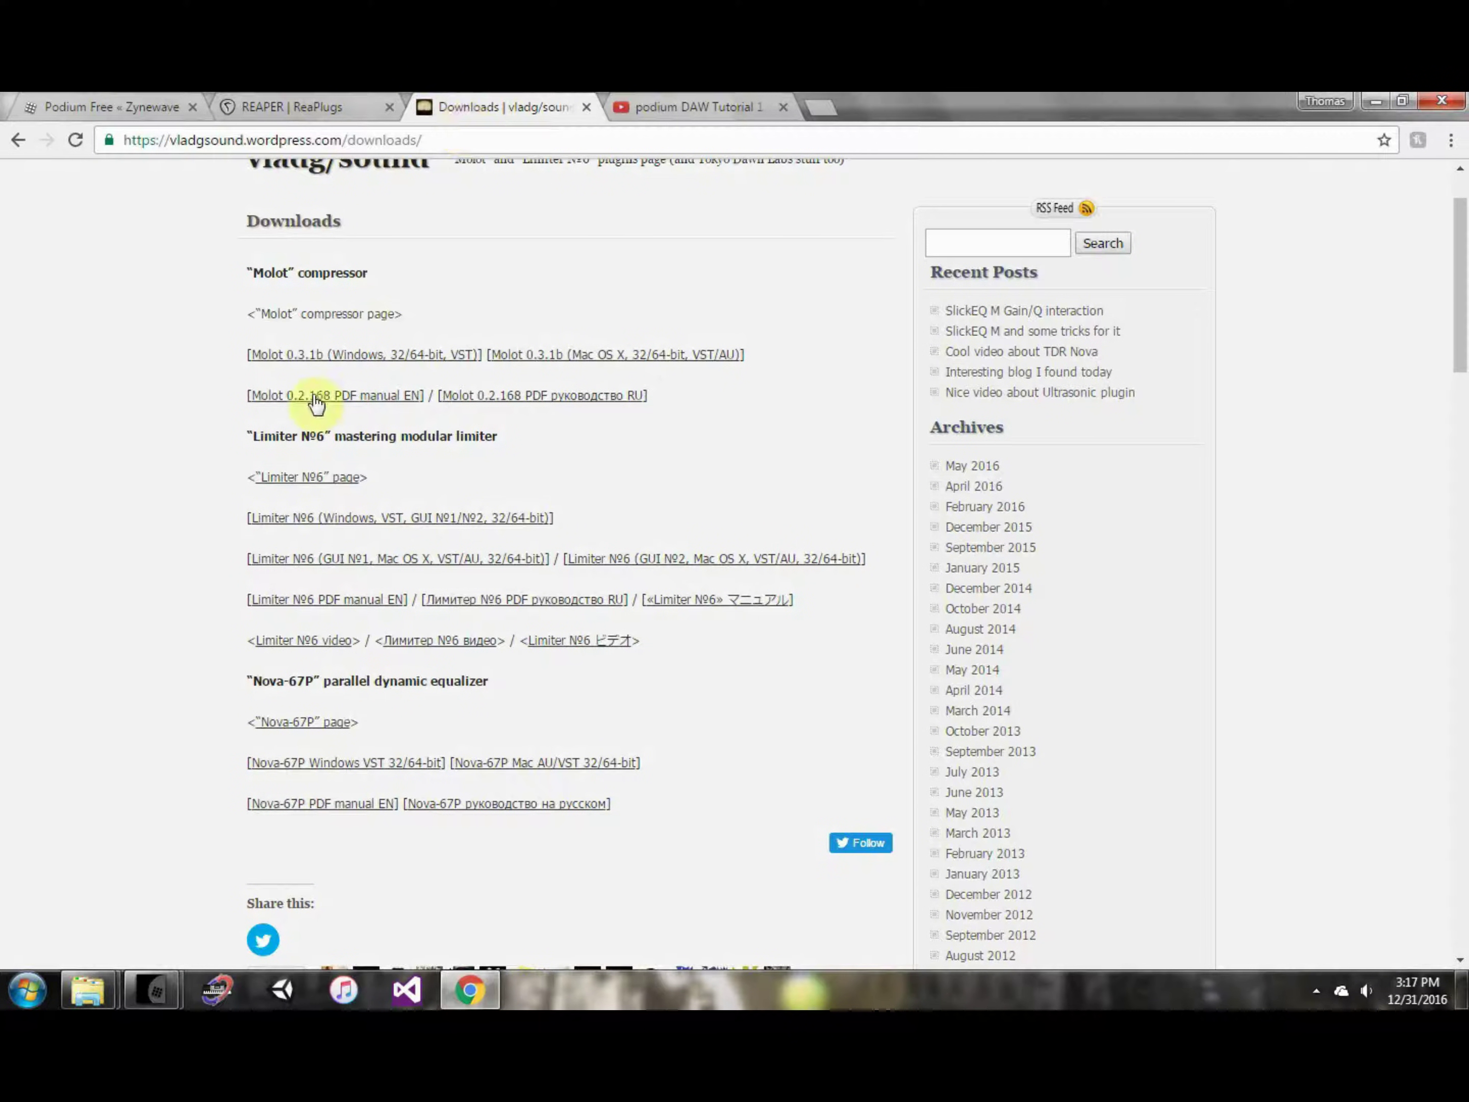
Bring up the Zynewave and ReaPlugs folder windows in Windows Explorer to compare their contents.
mouse_move(113, 991)
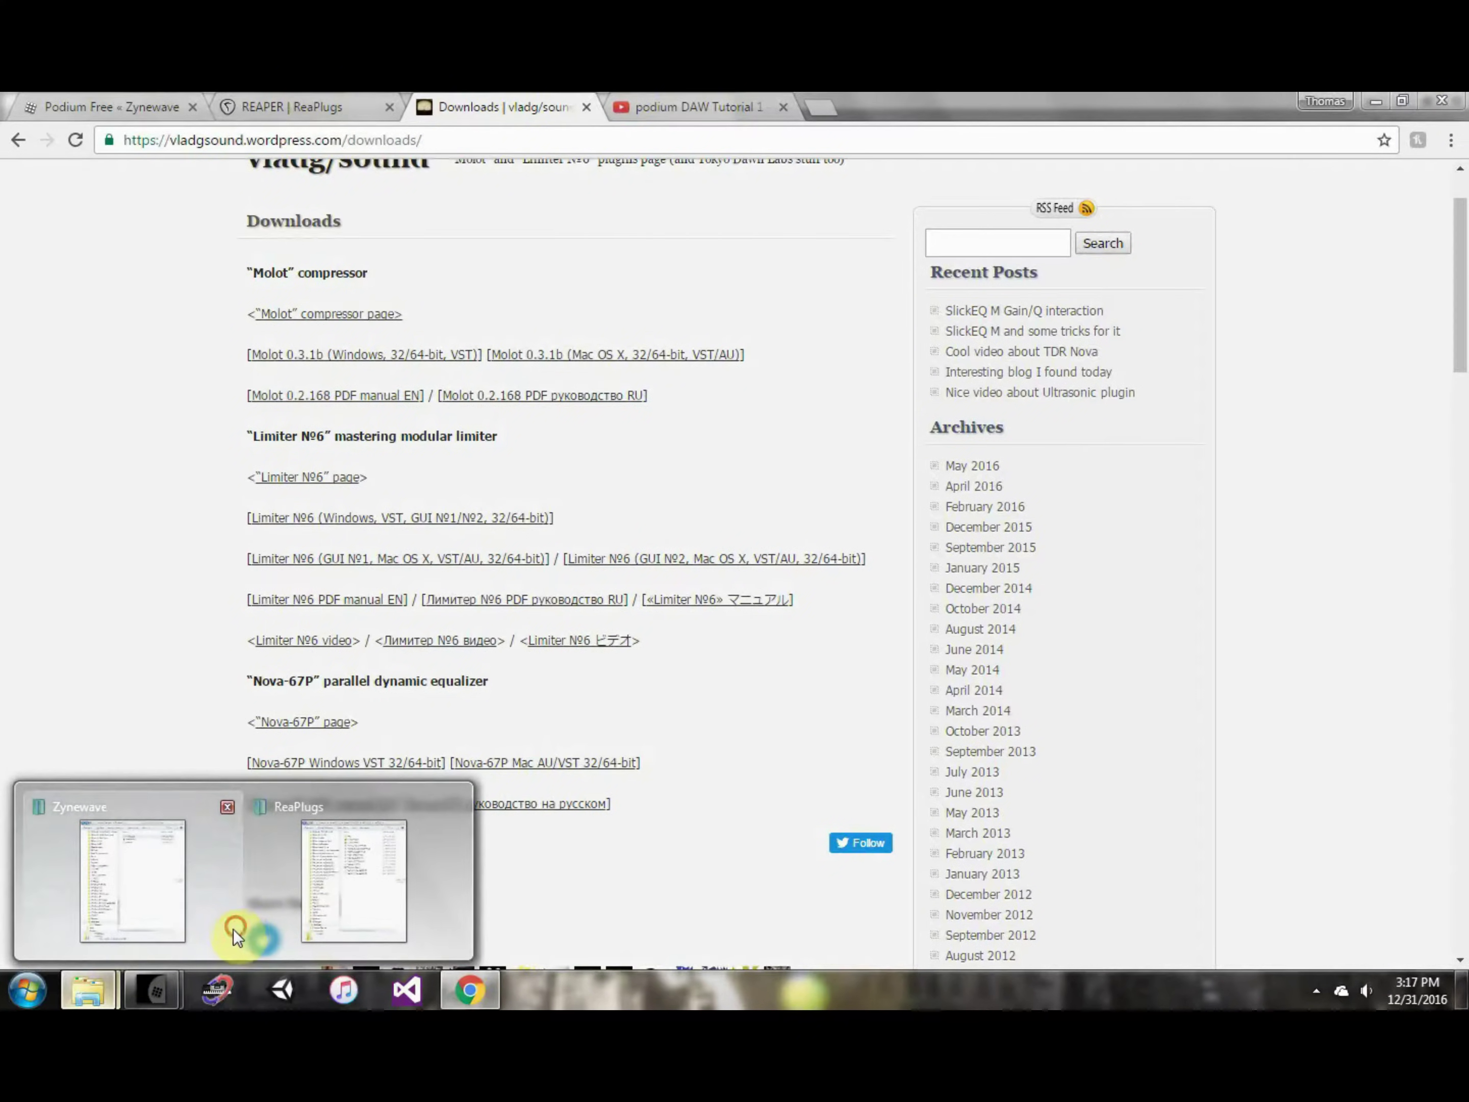
click(233, 929)
click(320, 915)
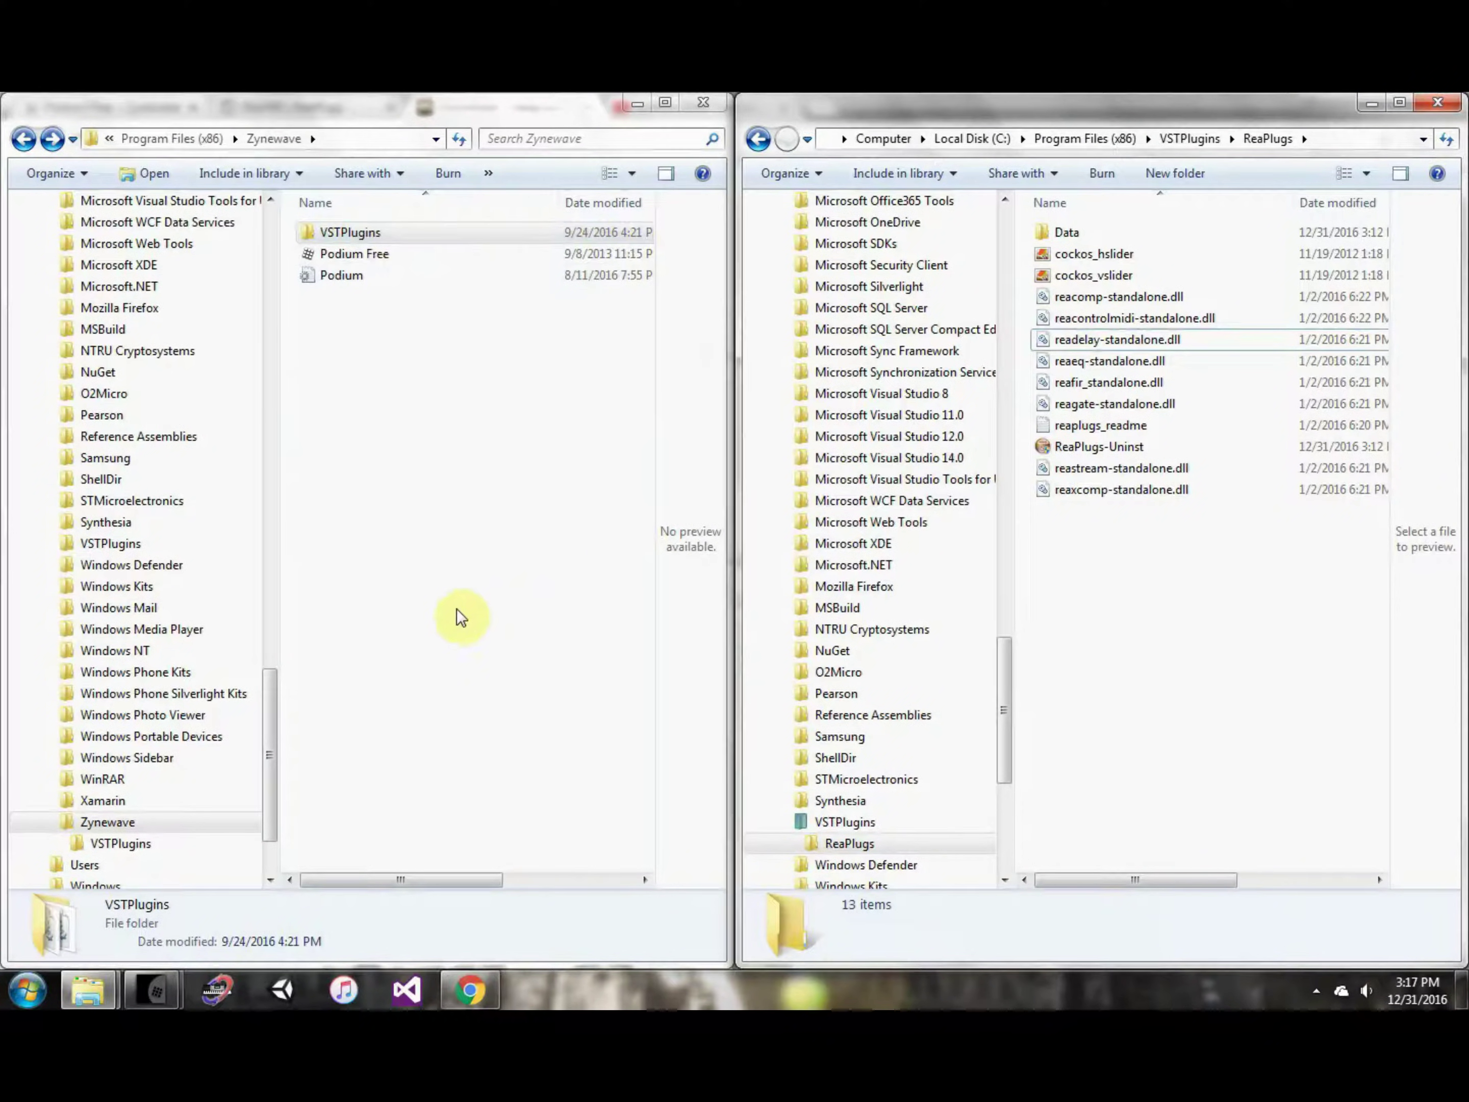
Switch back to Podium Free and check the first VST plugin scan folder path in the plugin preferences.
mouse_move(153, 989)
click(148, 917)
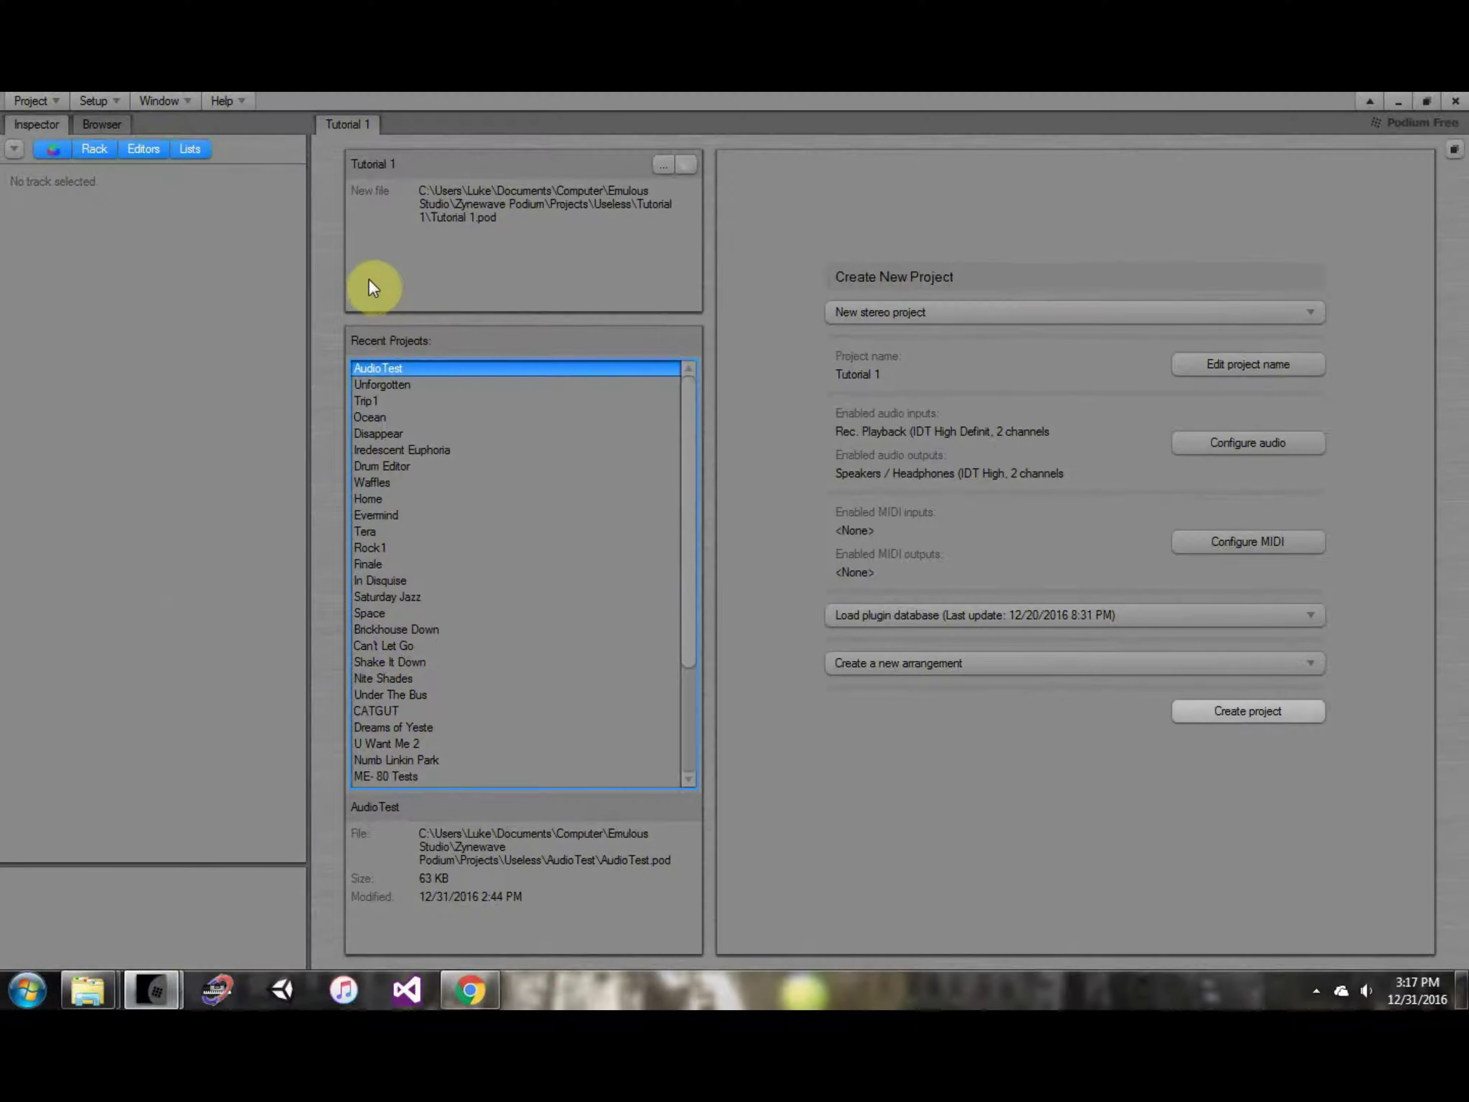
click(133, 99)
mouse_move(100, 100)
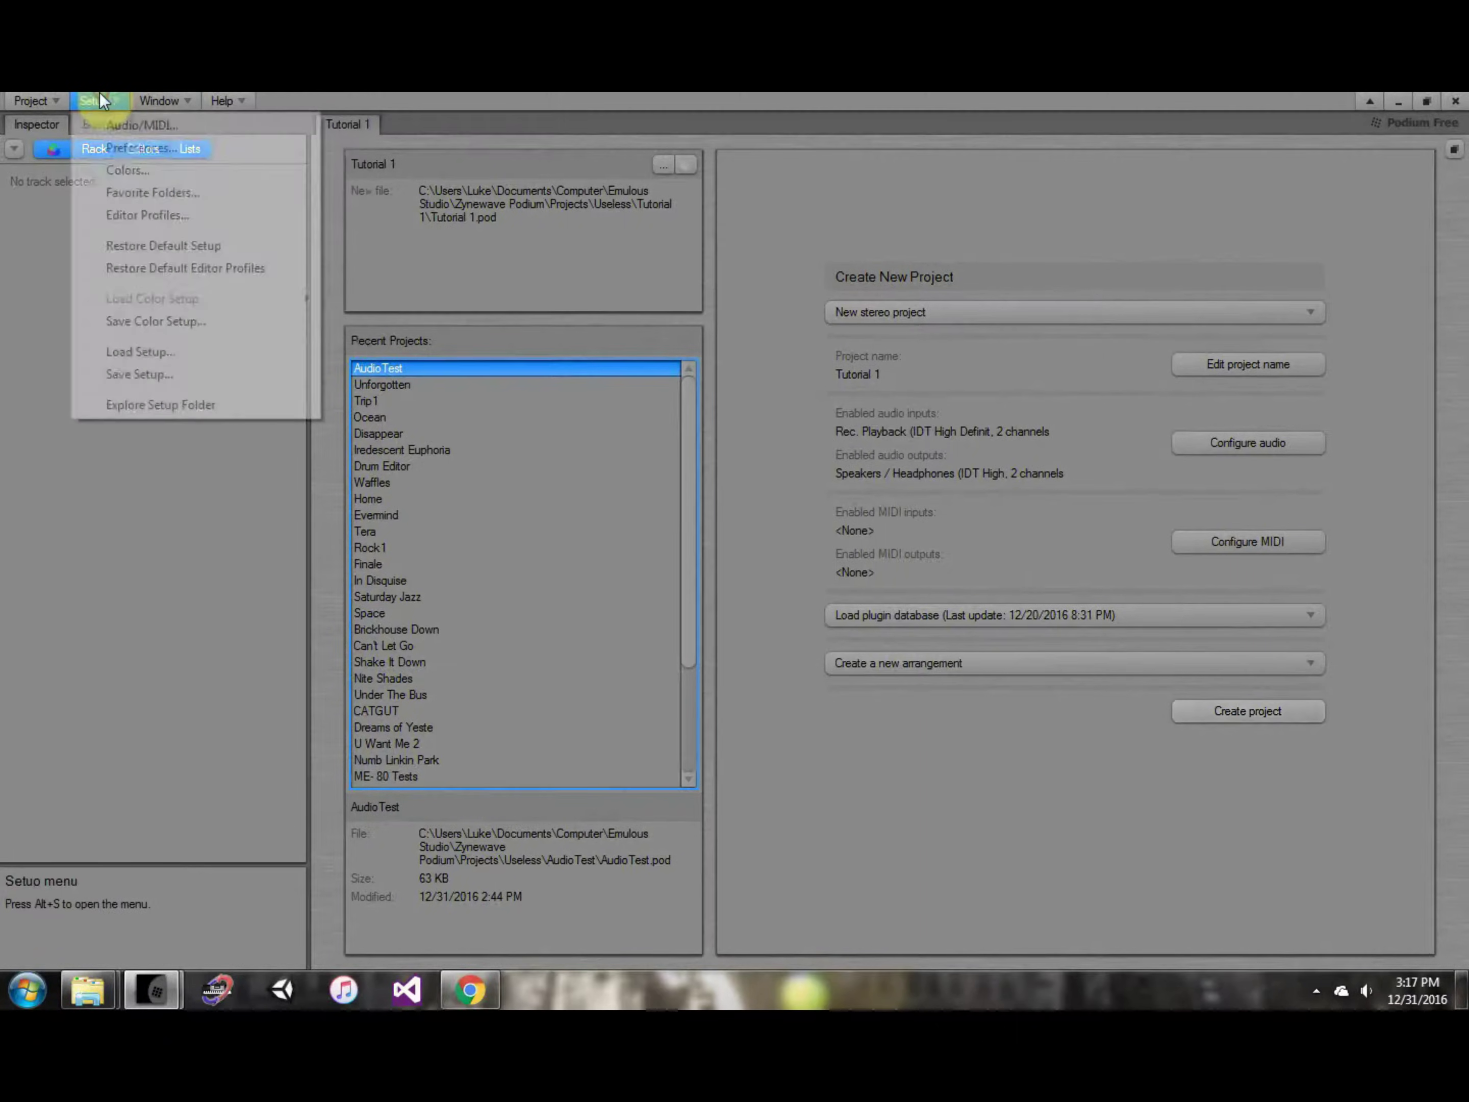
click(126, 147)
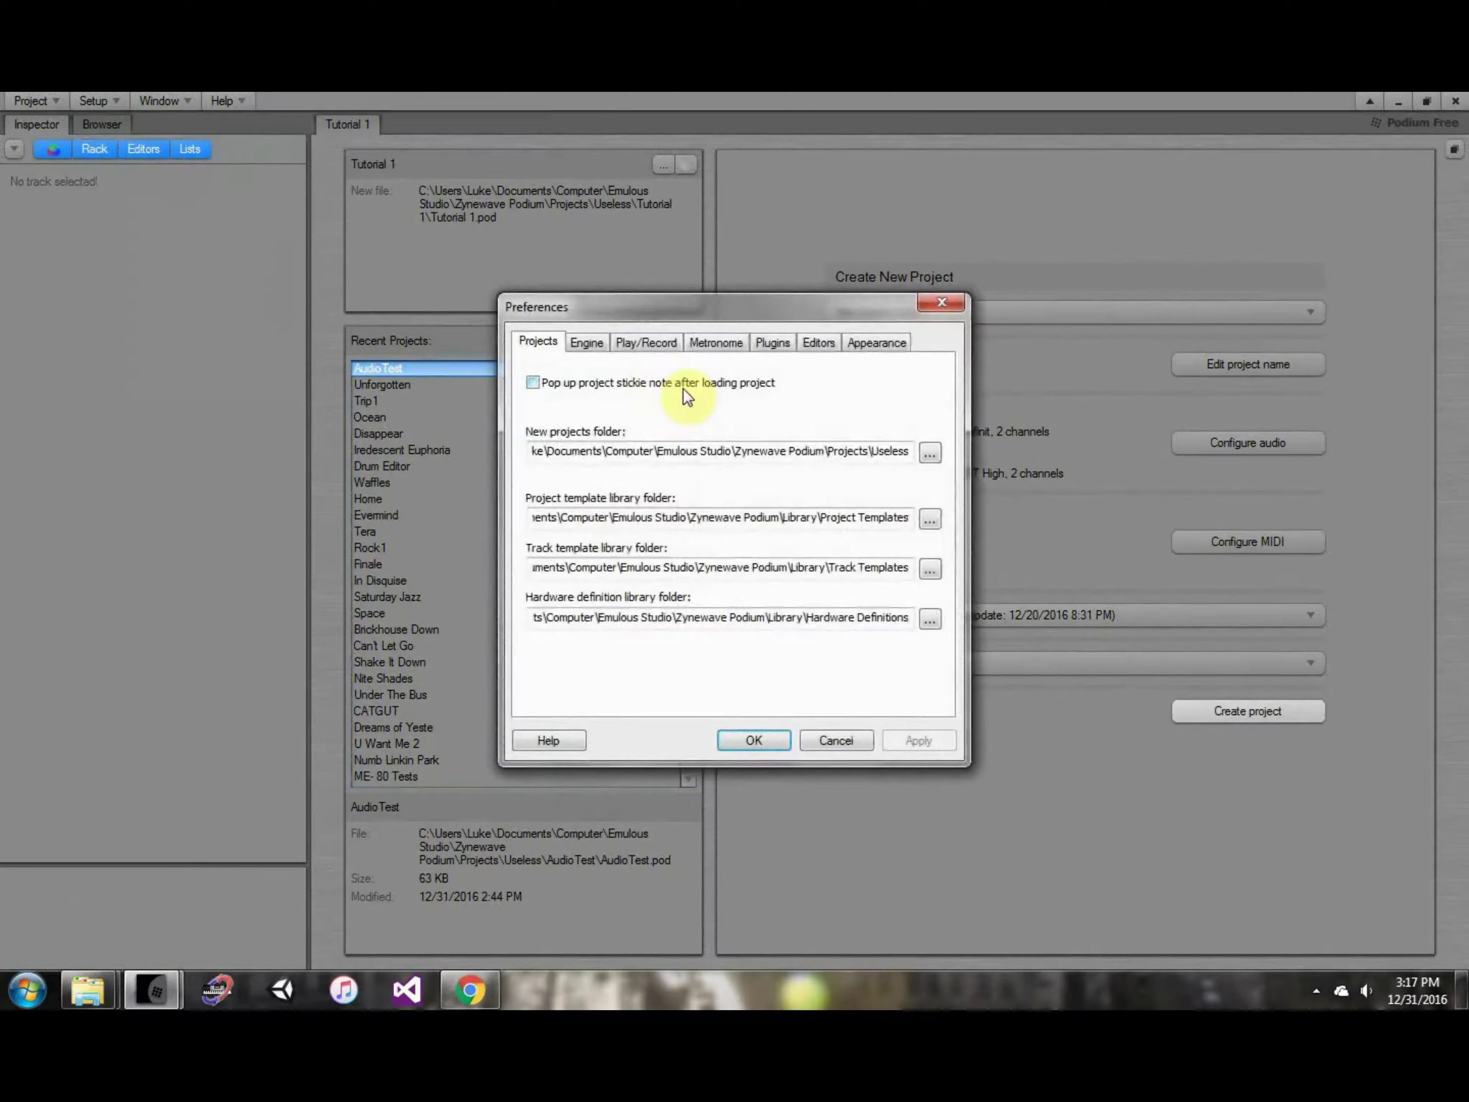
click(773, 345)
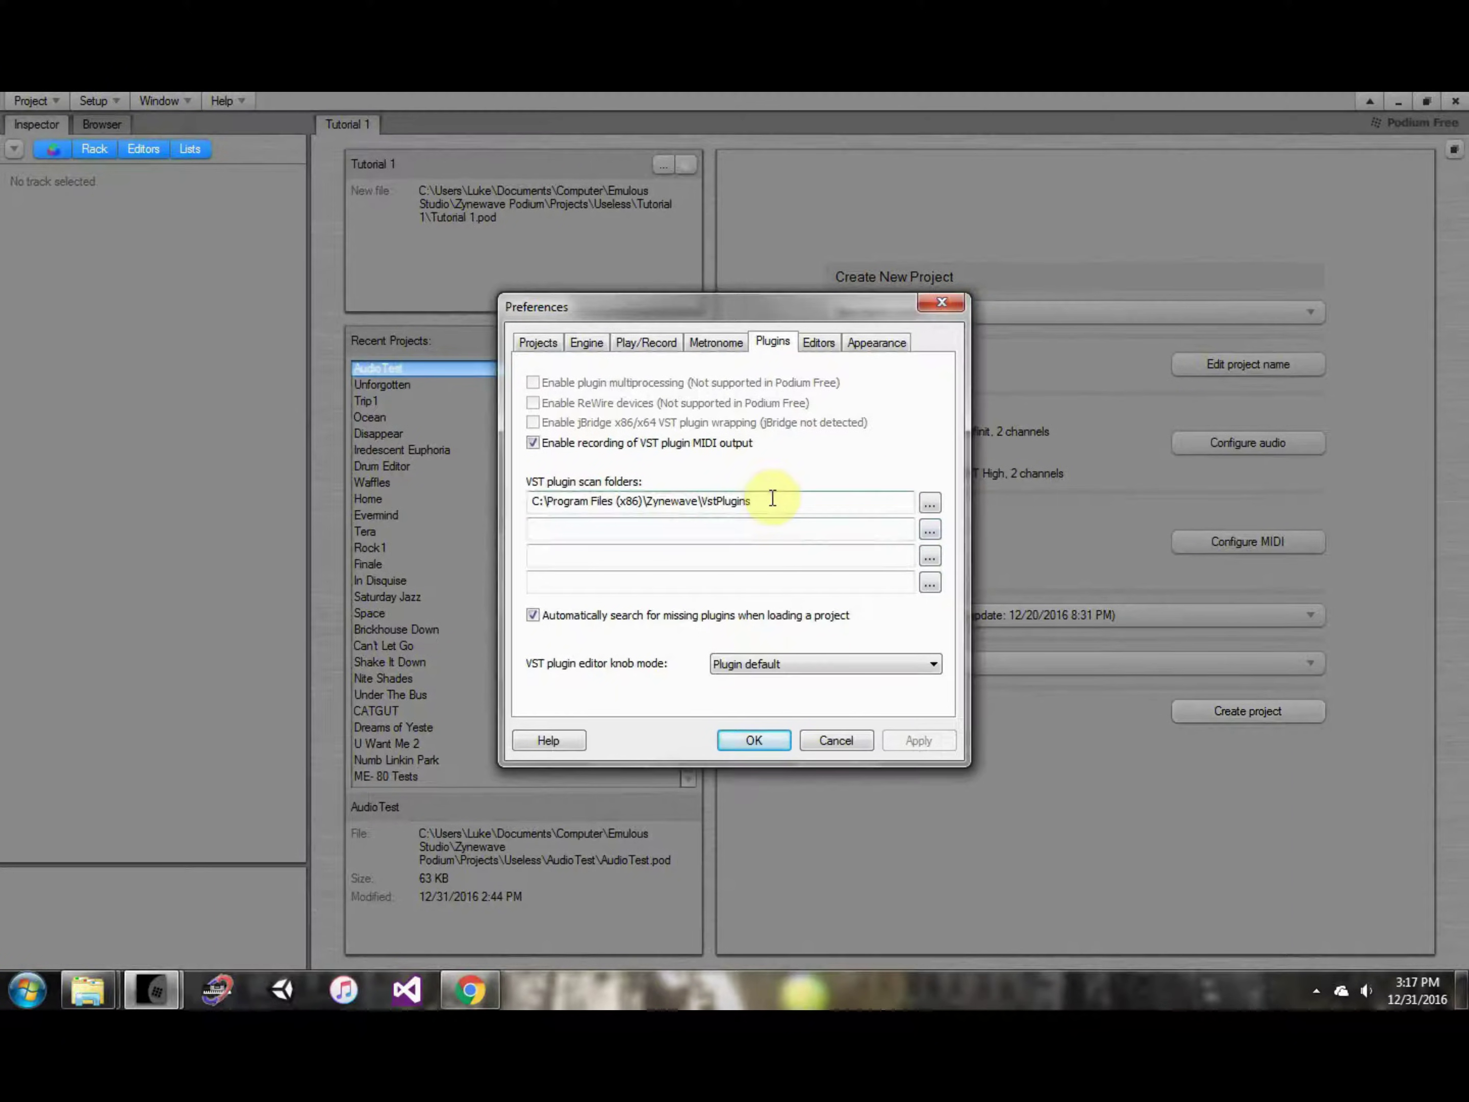
drag(773, 499, 590, 500)
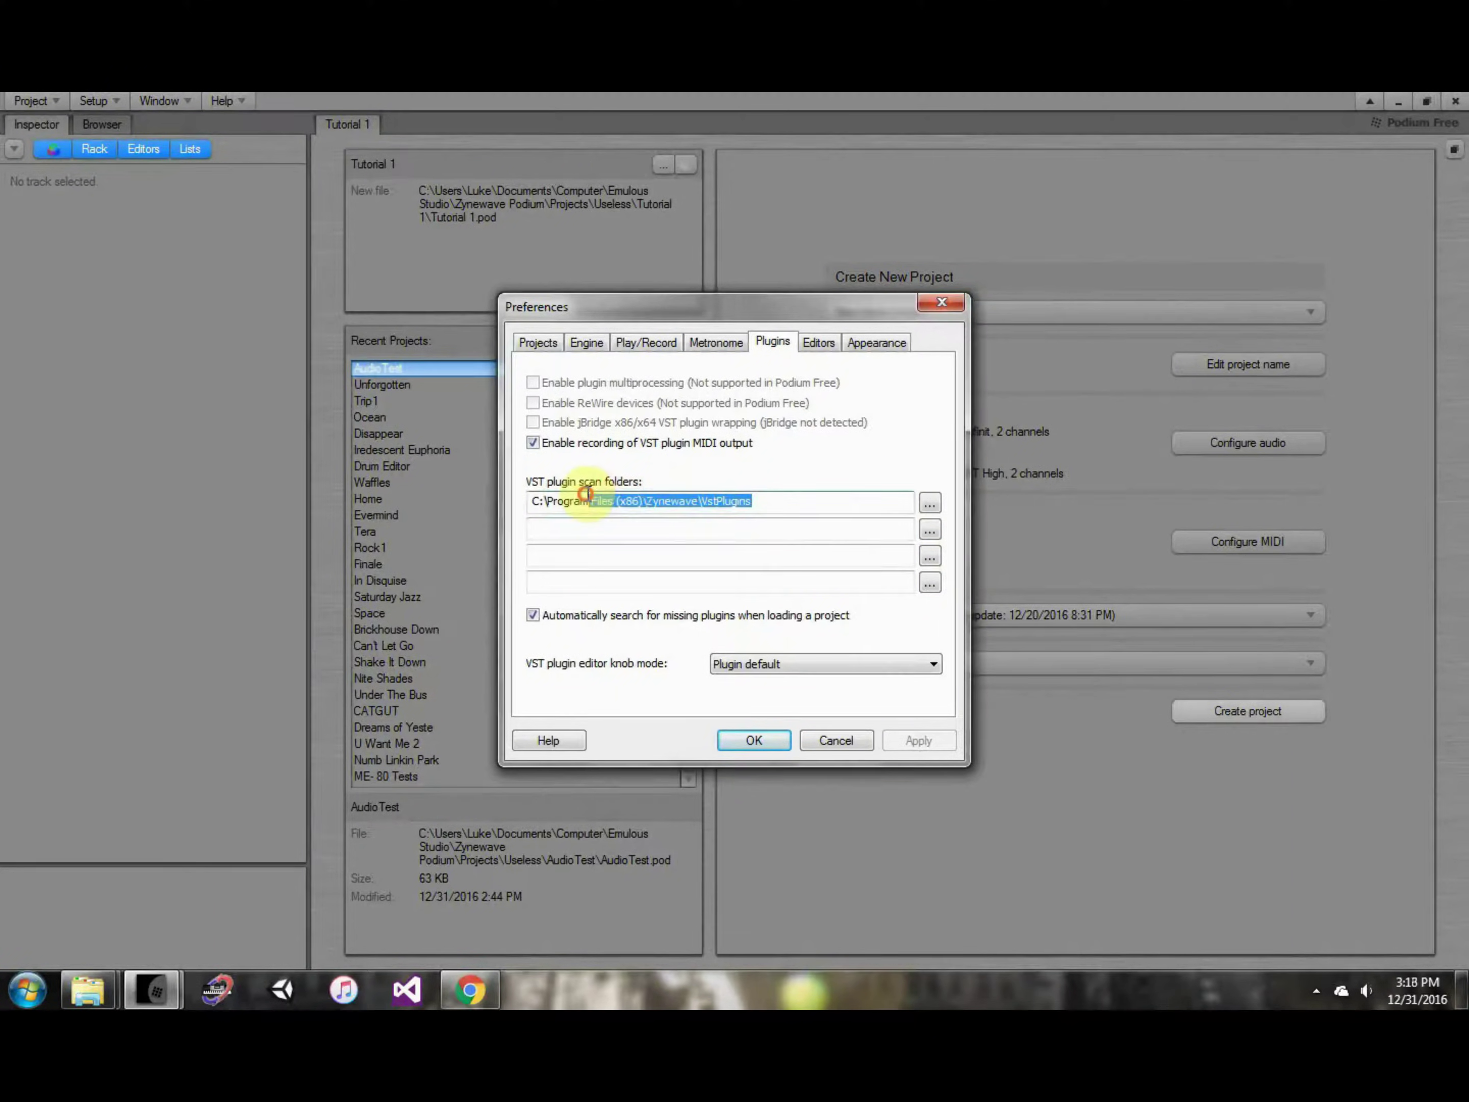
click(839, 504)
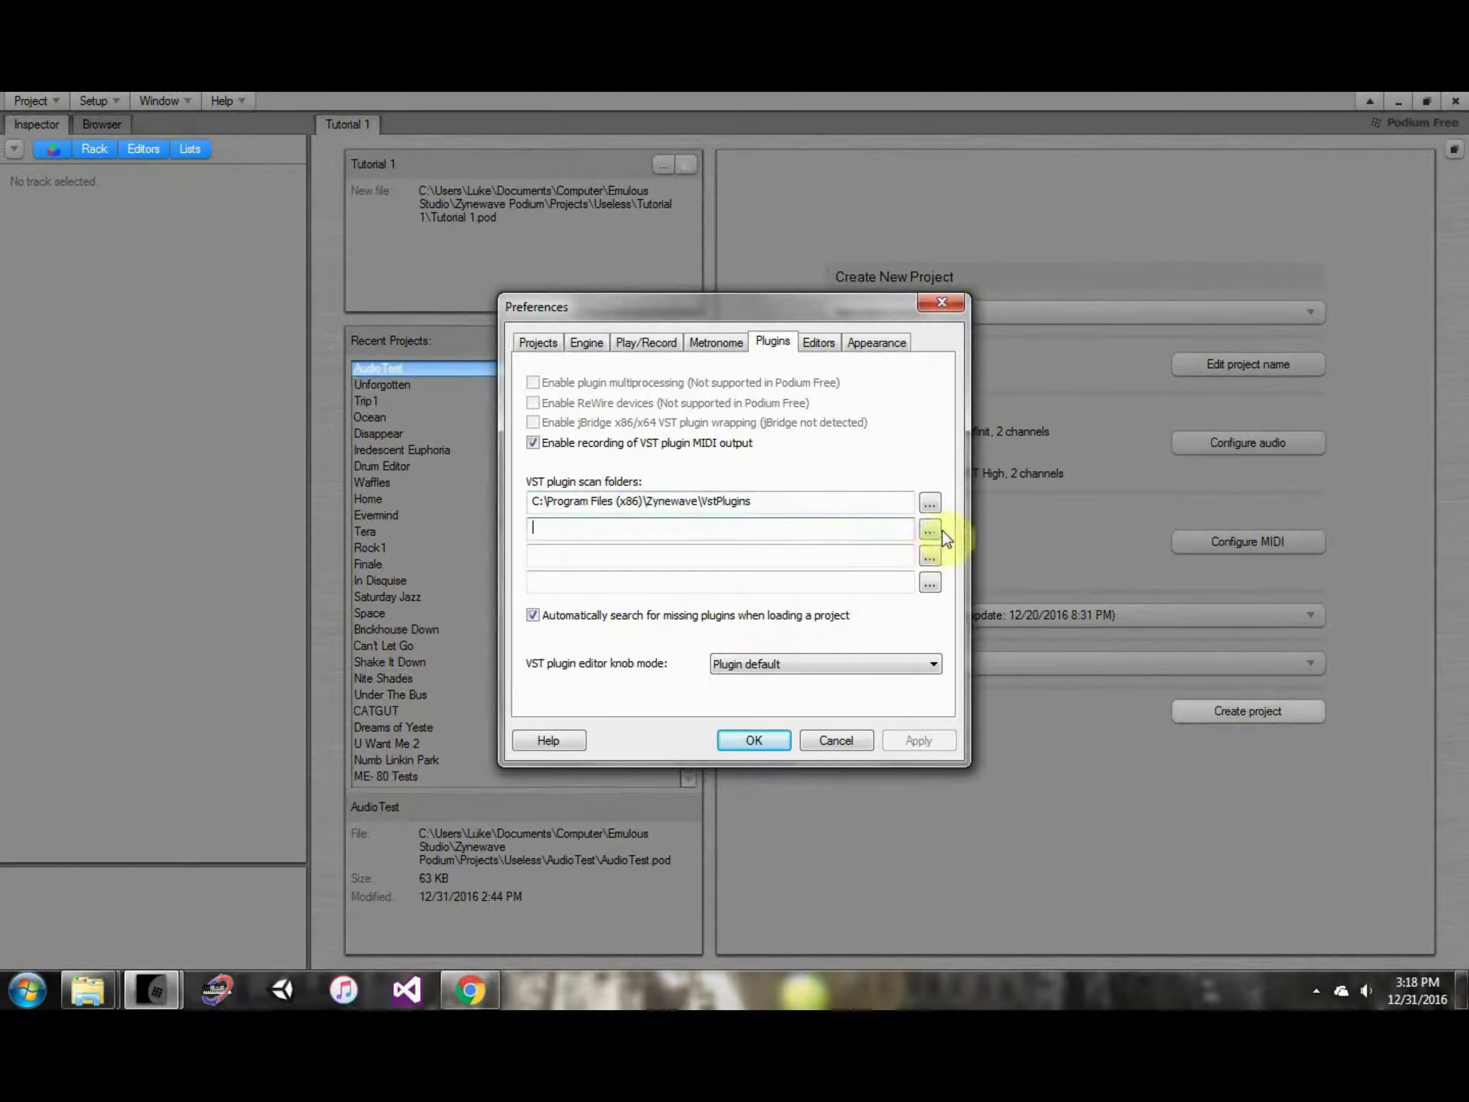
Browse to Program Files (x86)\Zynewave\VSTPlugins for the second VST plugin scan folder, cancel the choice, and close the preferences.
click(928, 531)
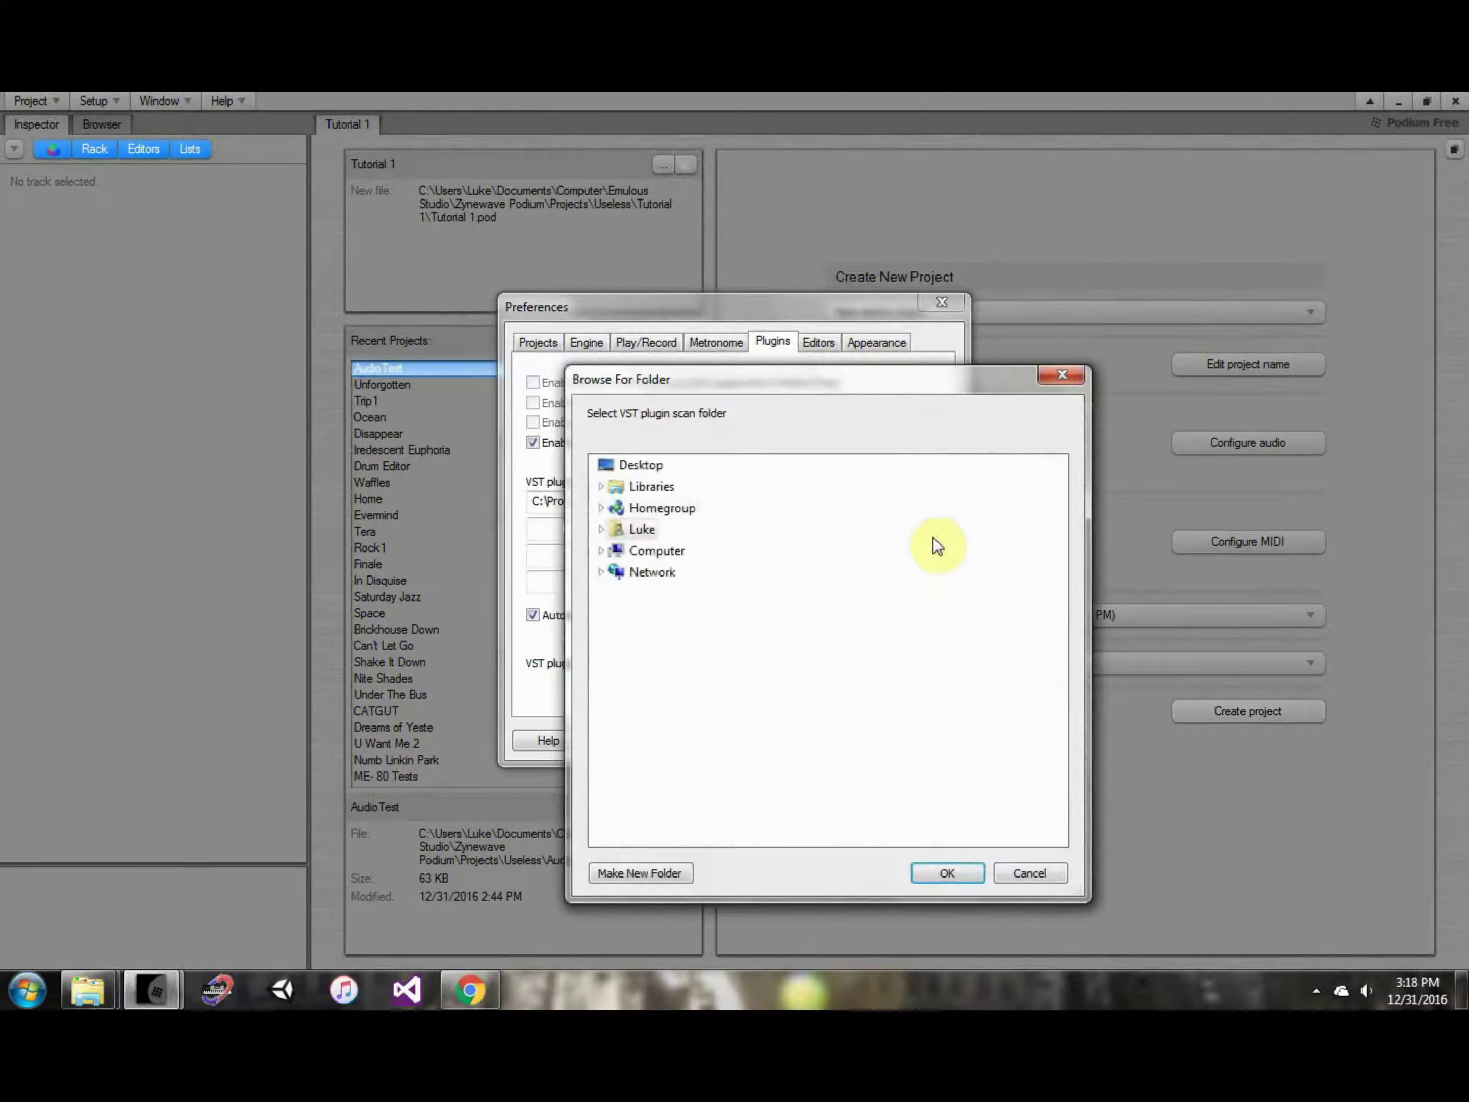
click(602, 551)
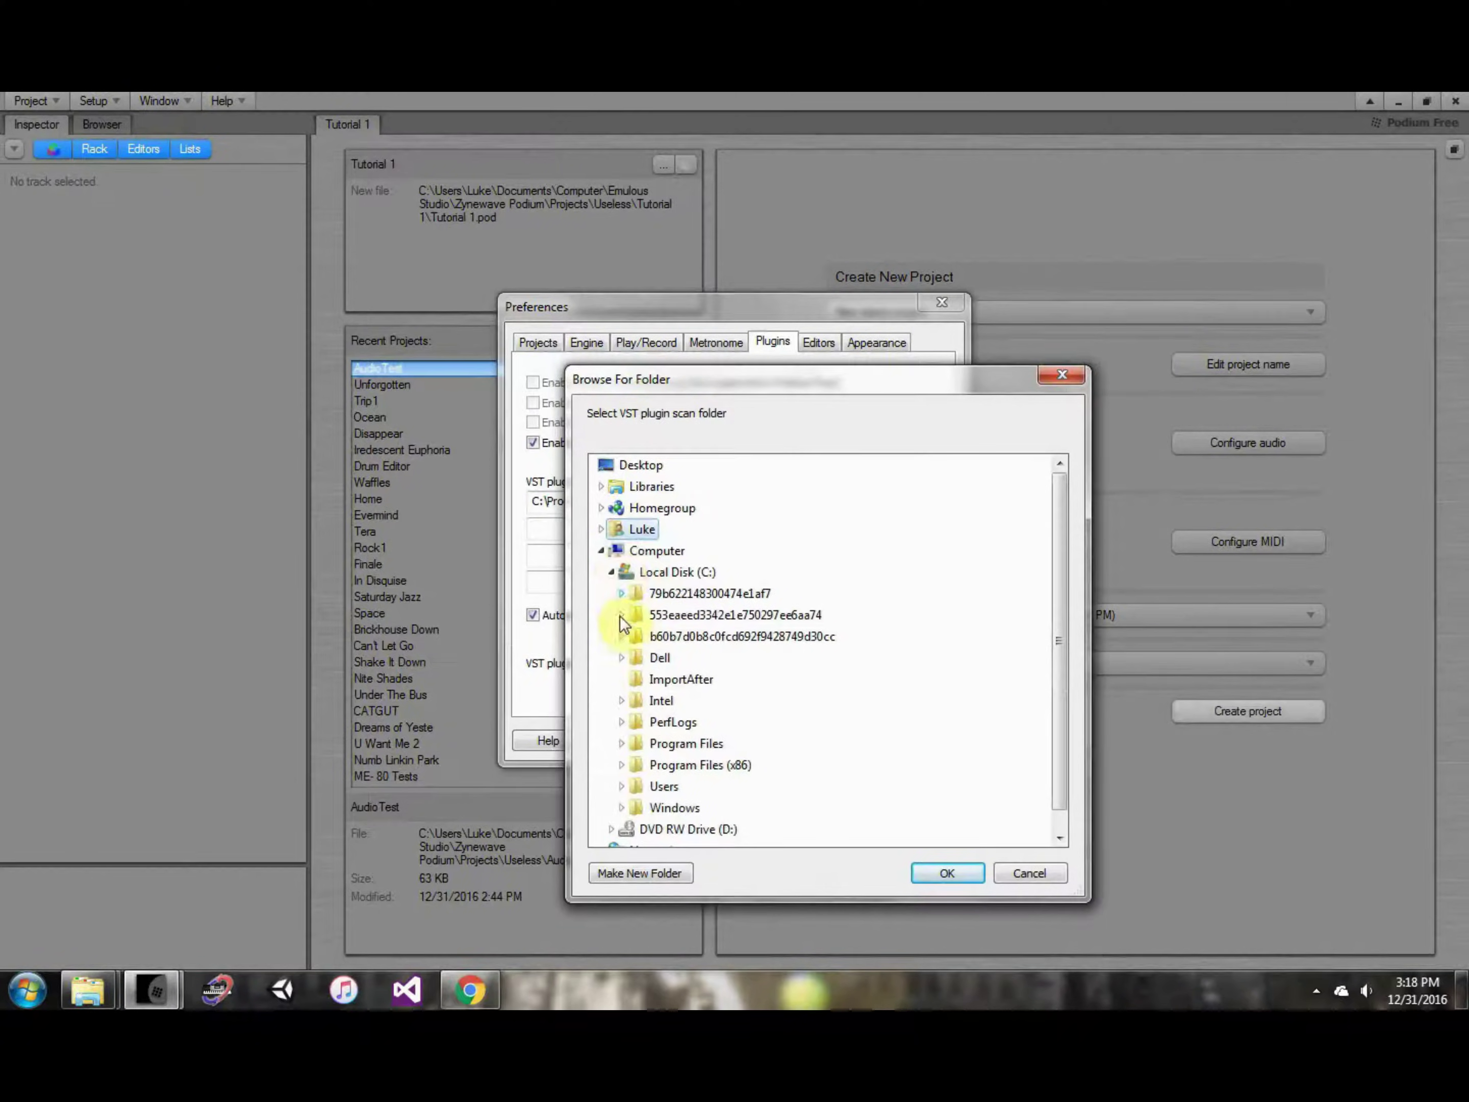
click(621, 764)
scroll(669, 667, down, 1)
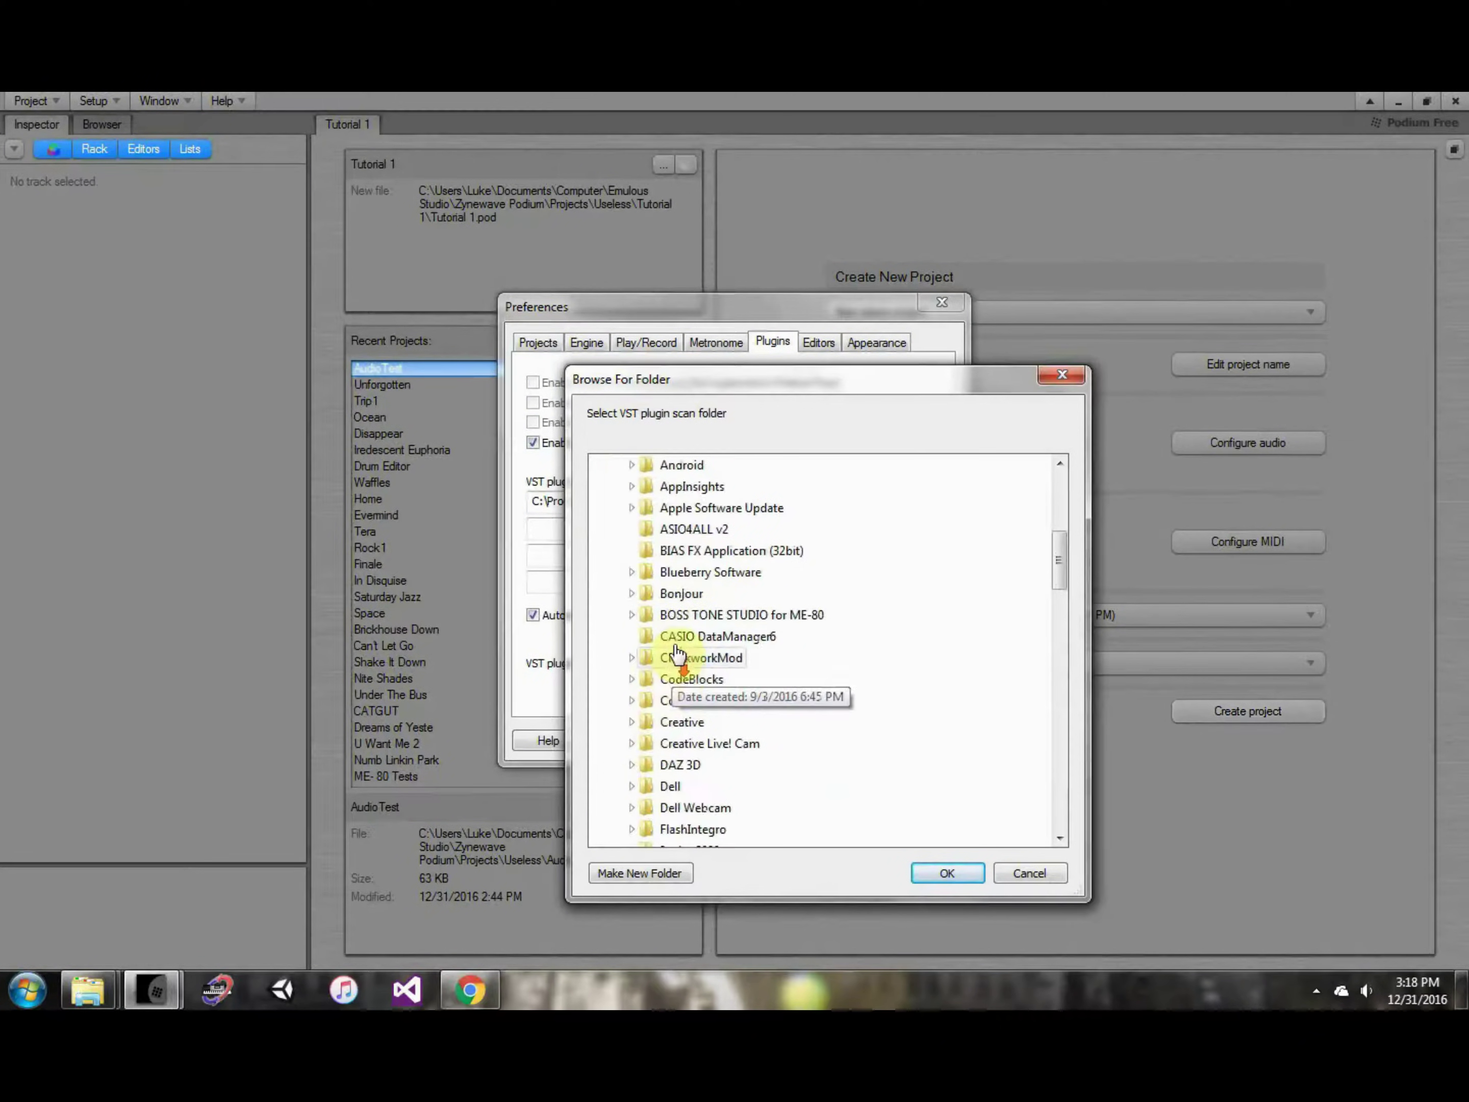
scroll(700, 600, up, 1)
scroll(733, 664, down, 10)
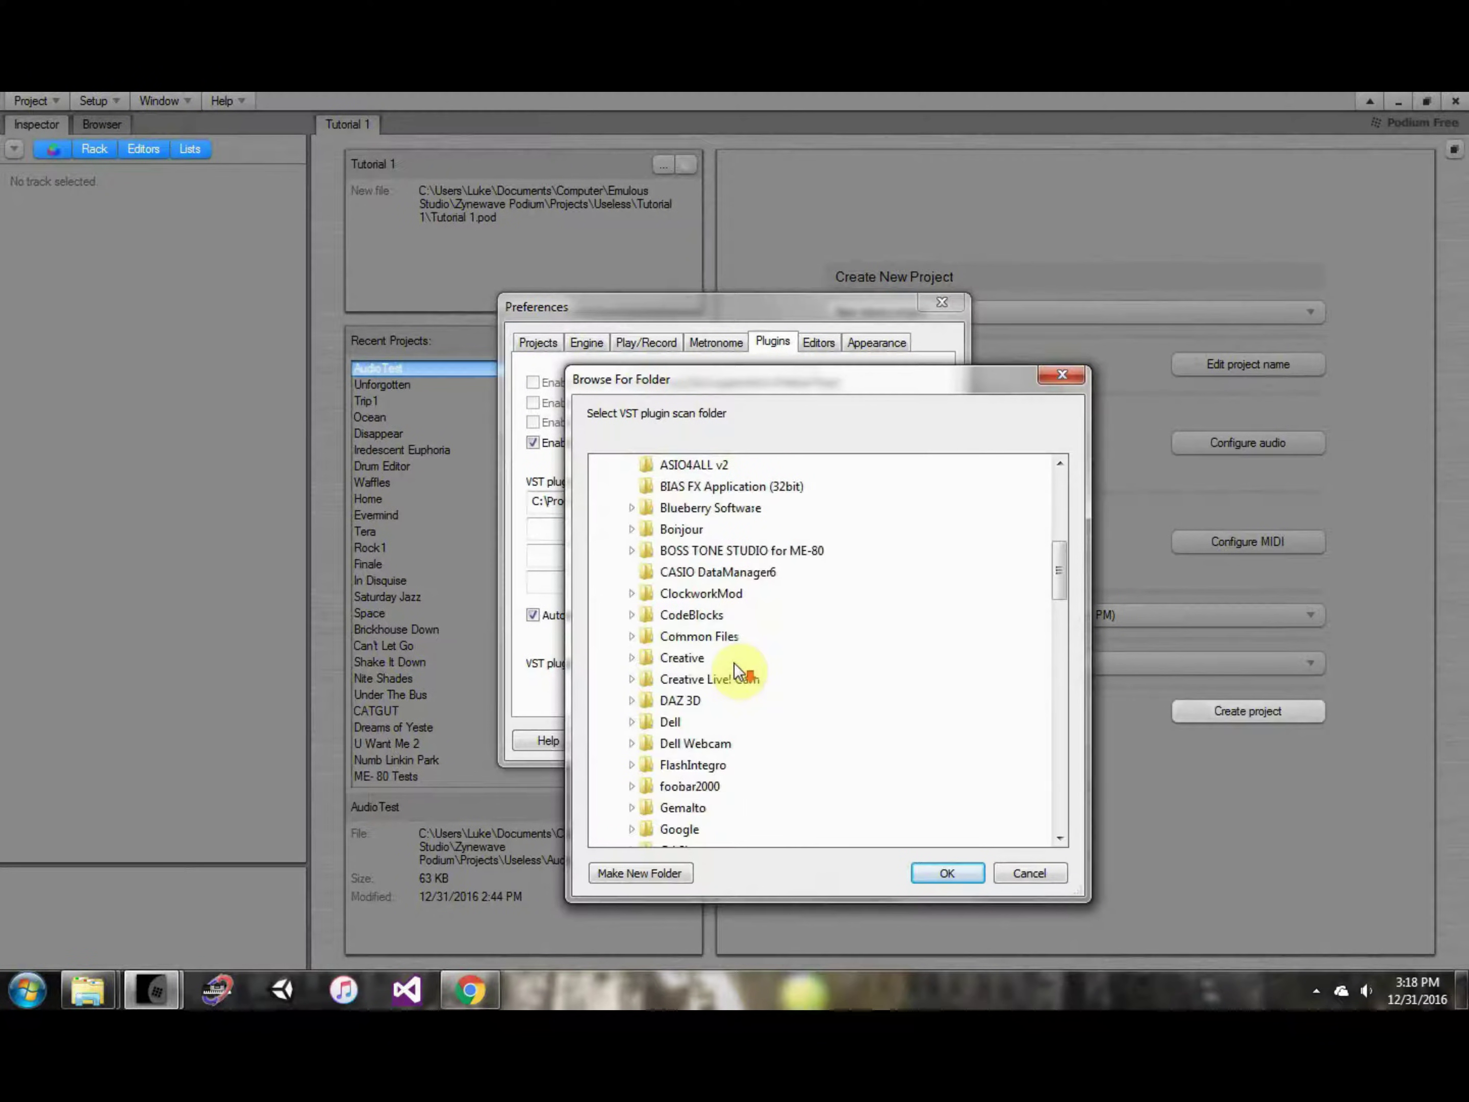
scroll(726, 676, down, 20)
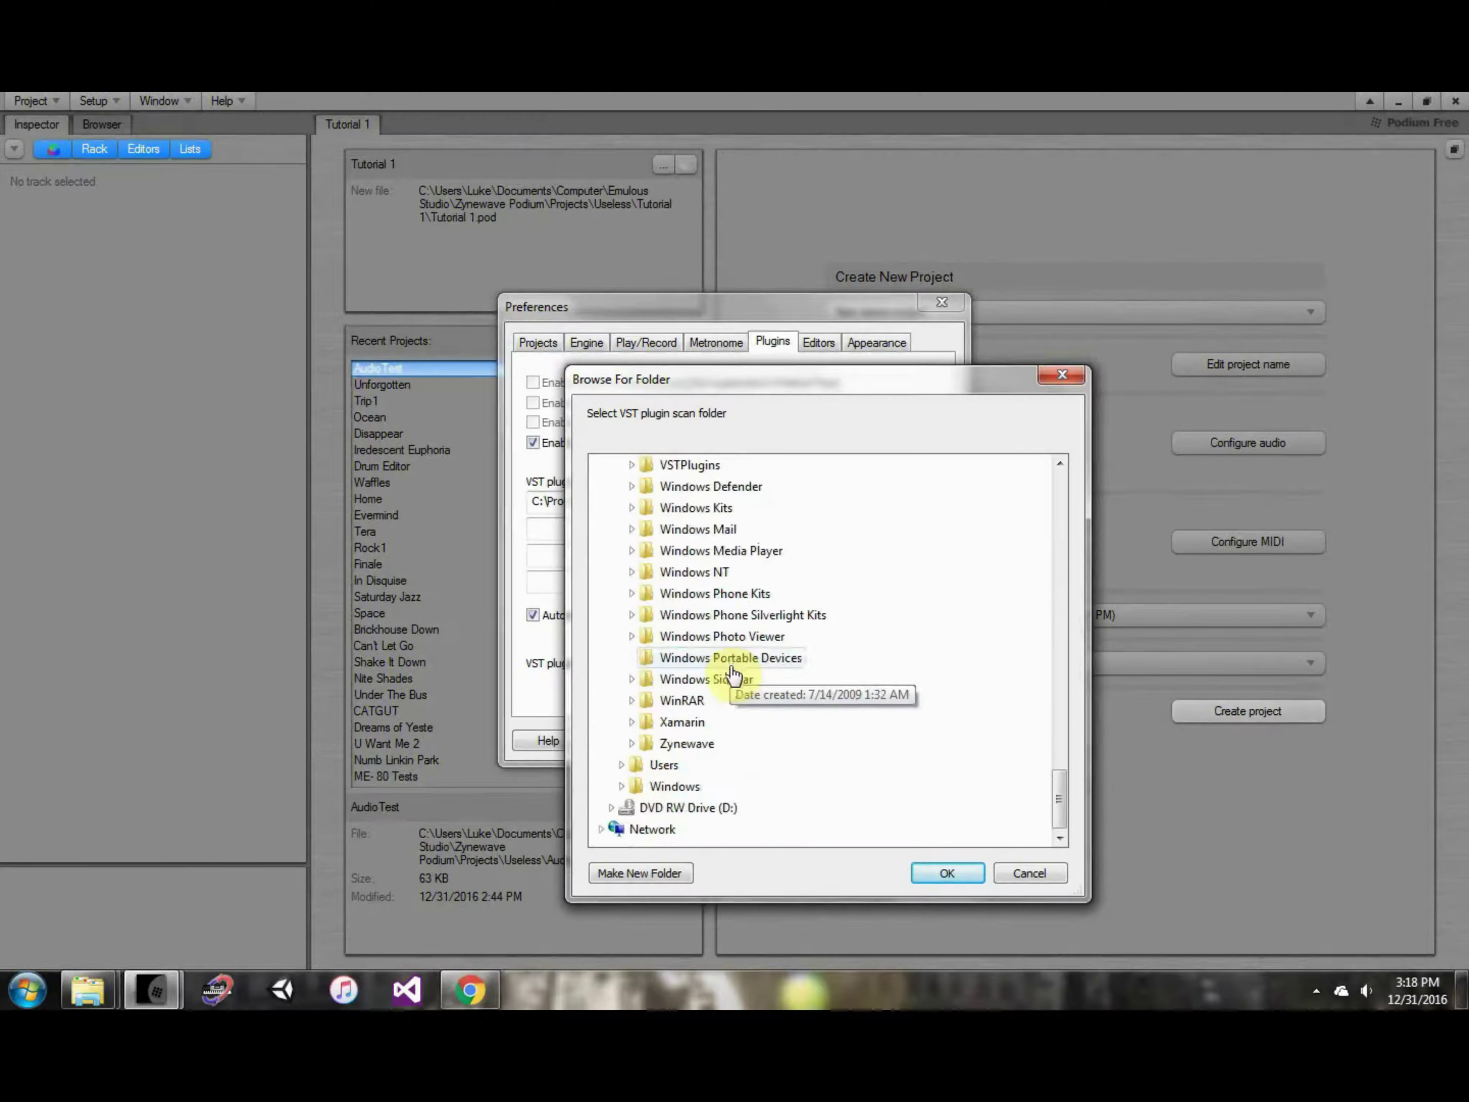
click(631, 741)
scroll(647, 740, down, 1)
scroll(660, 746, up, 3)
scroll(665, 750, down, 2)
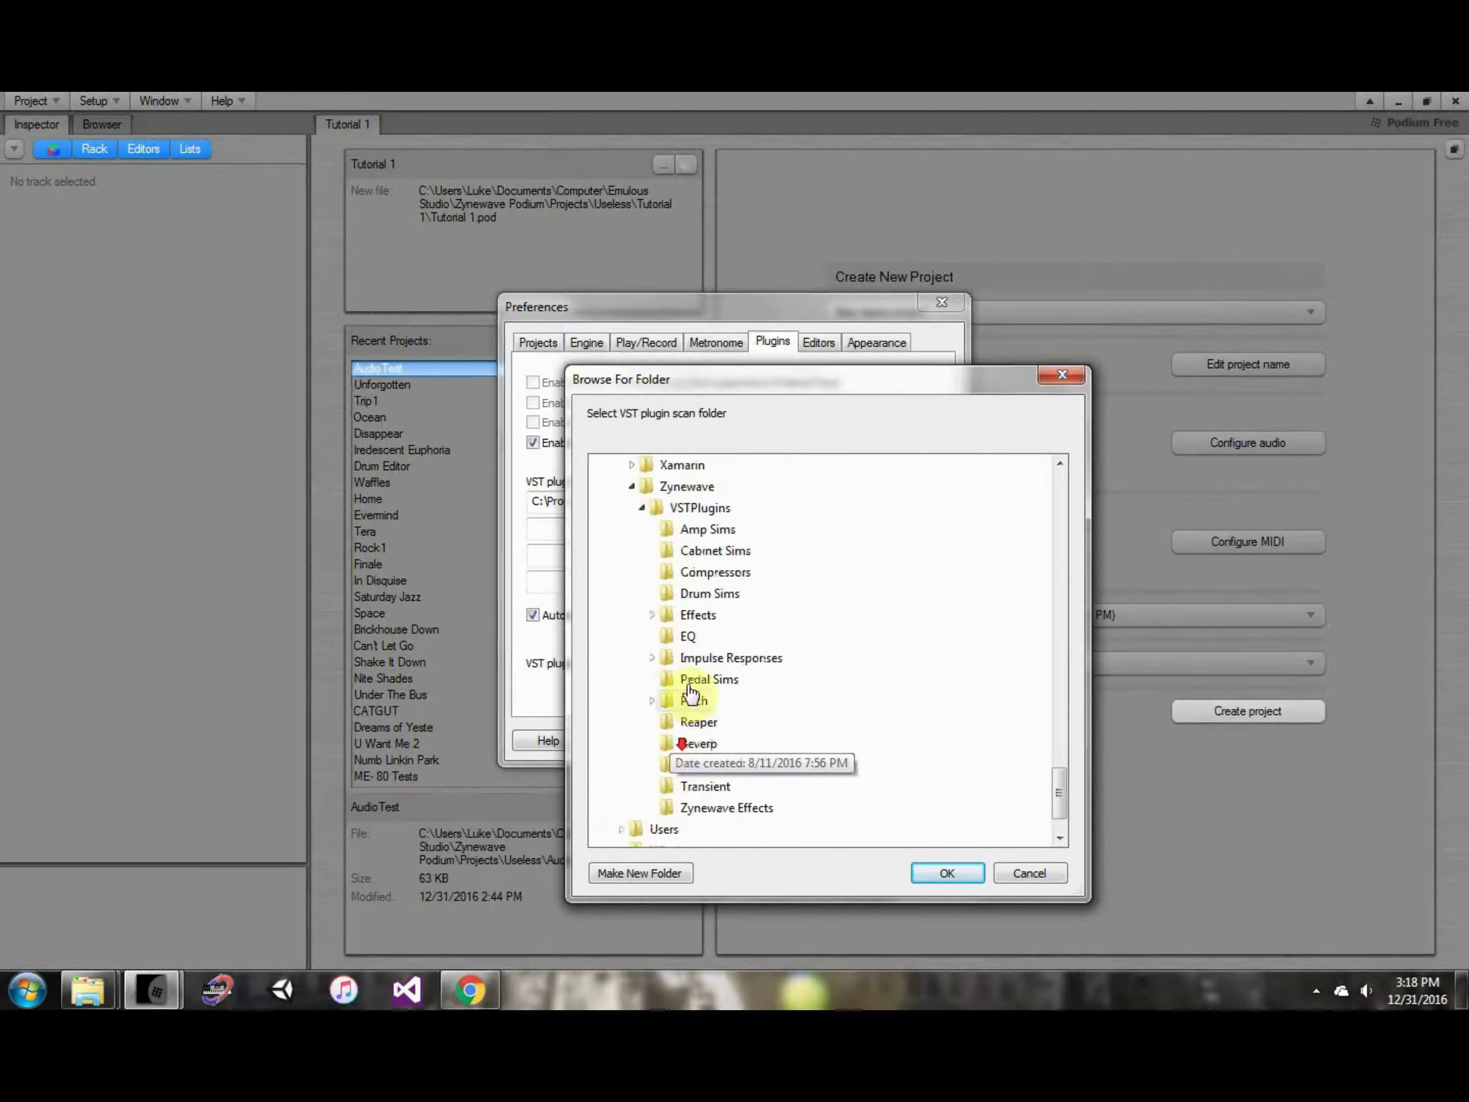
click(690, 508)
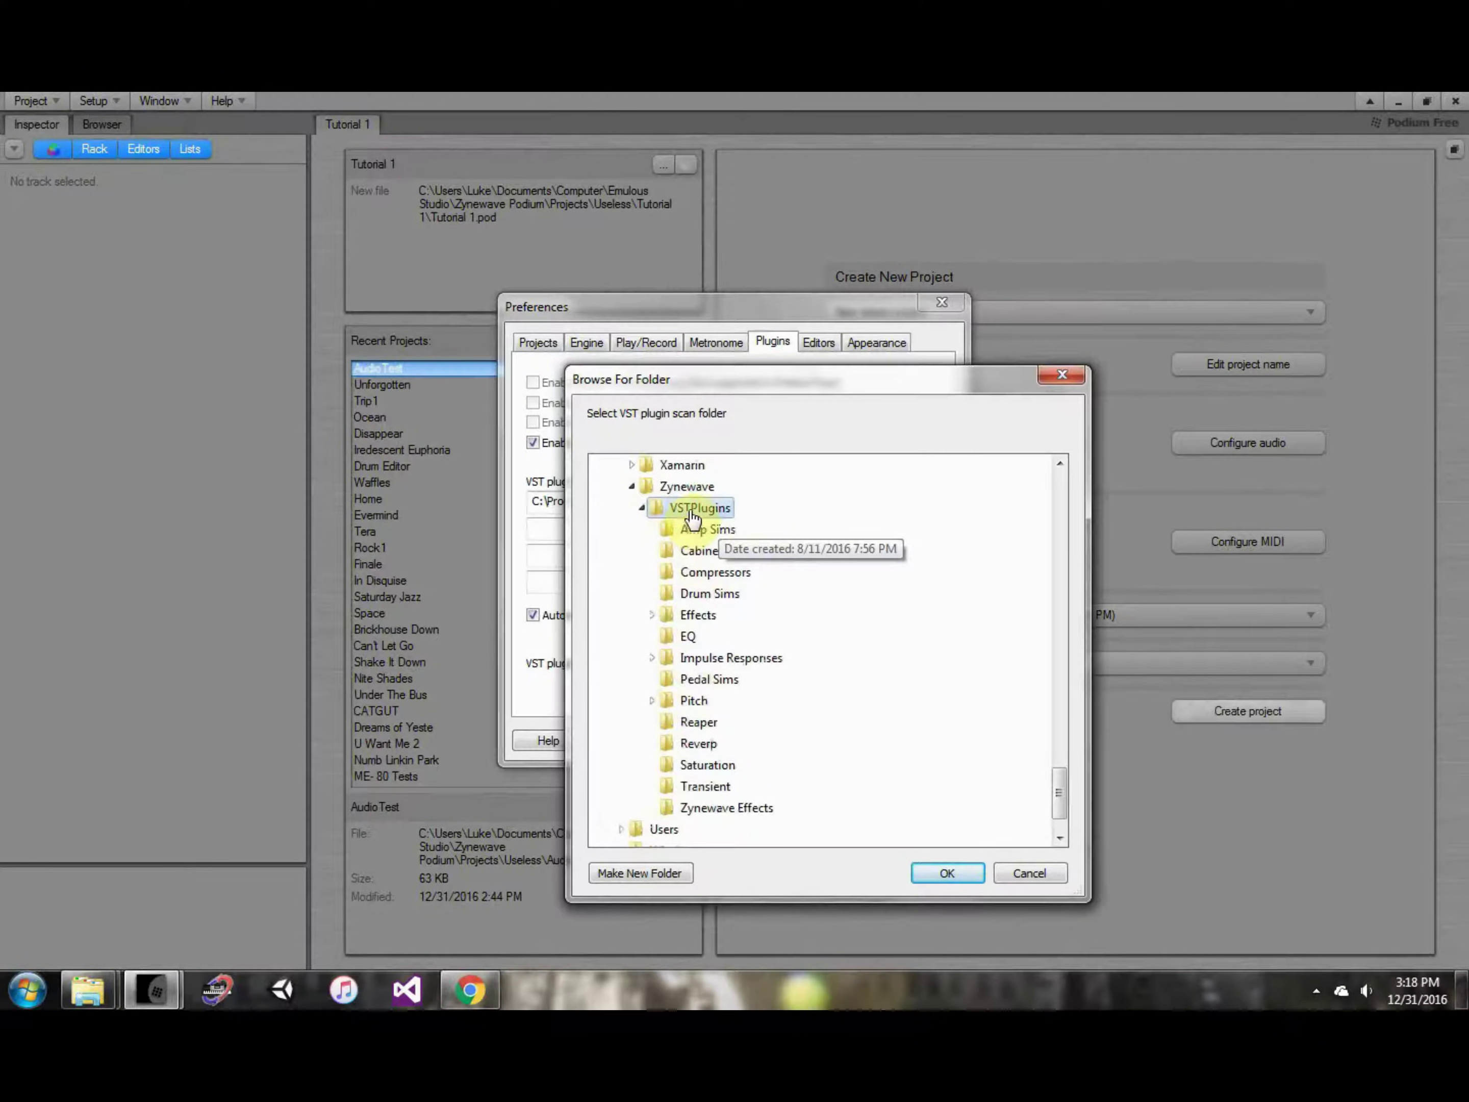
click(1013, 875)
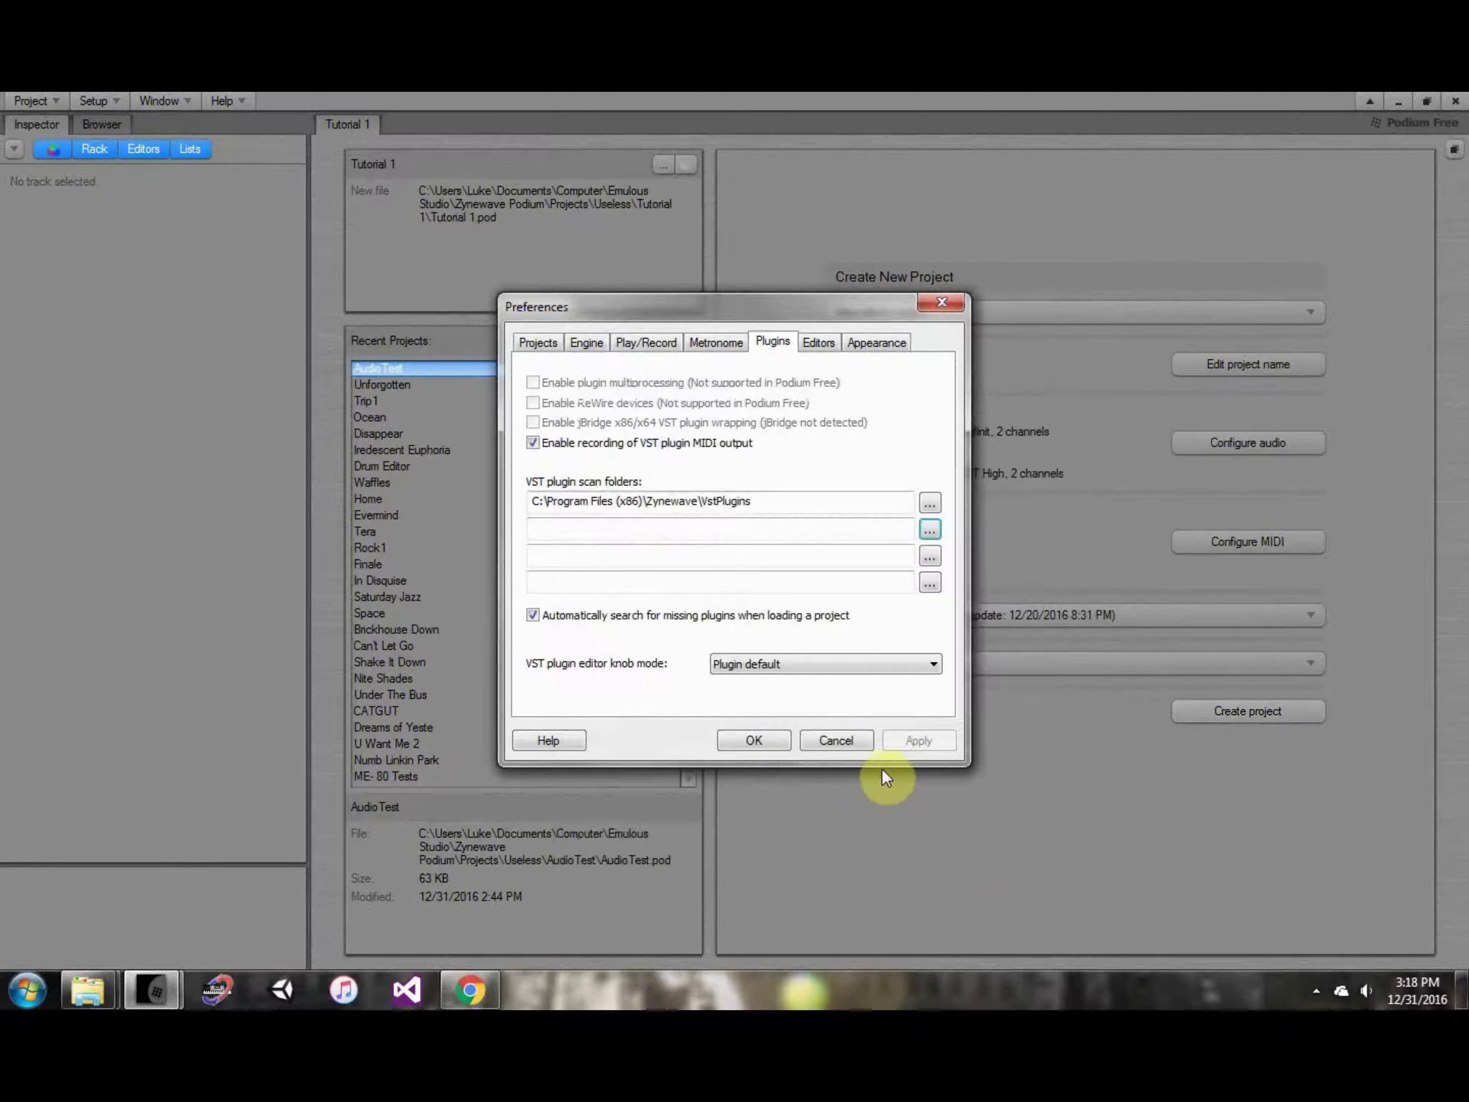
click(754, 739)
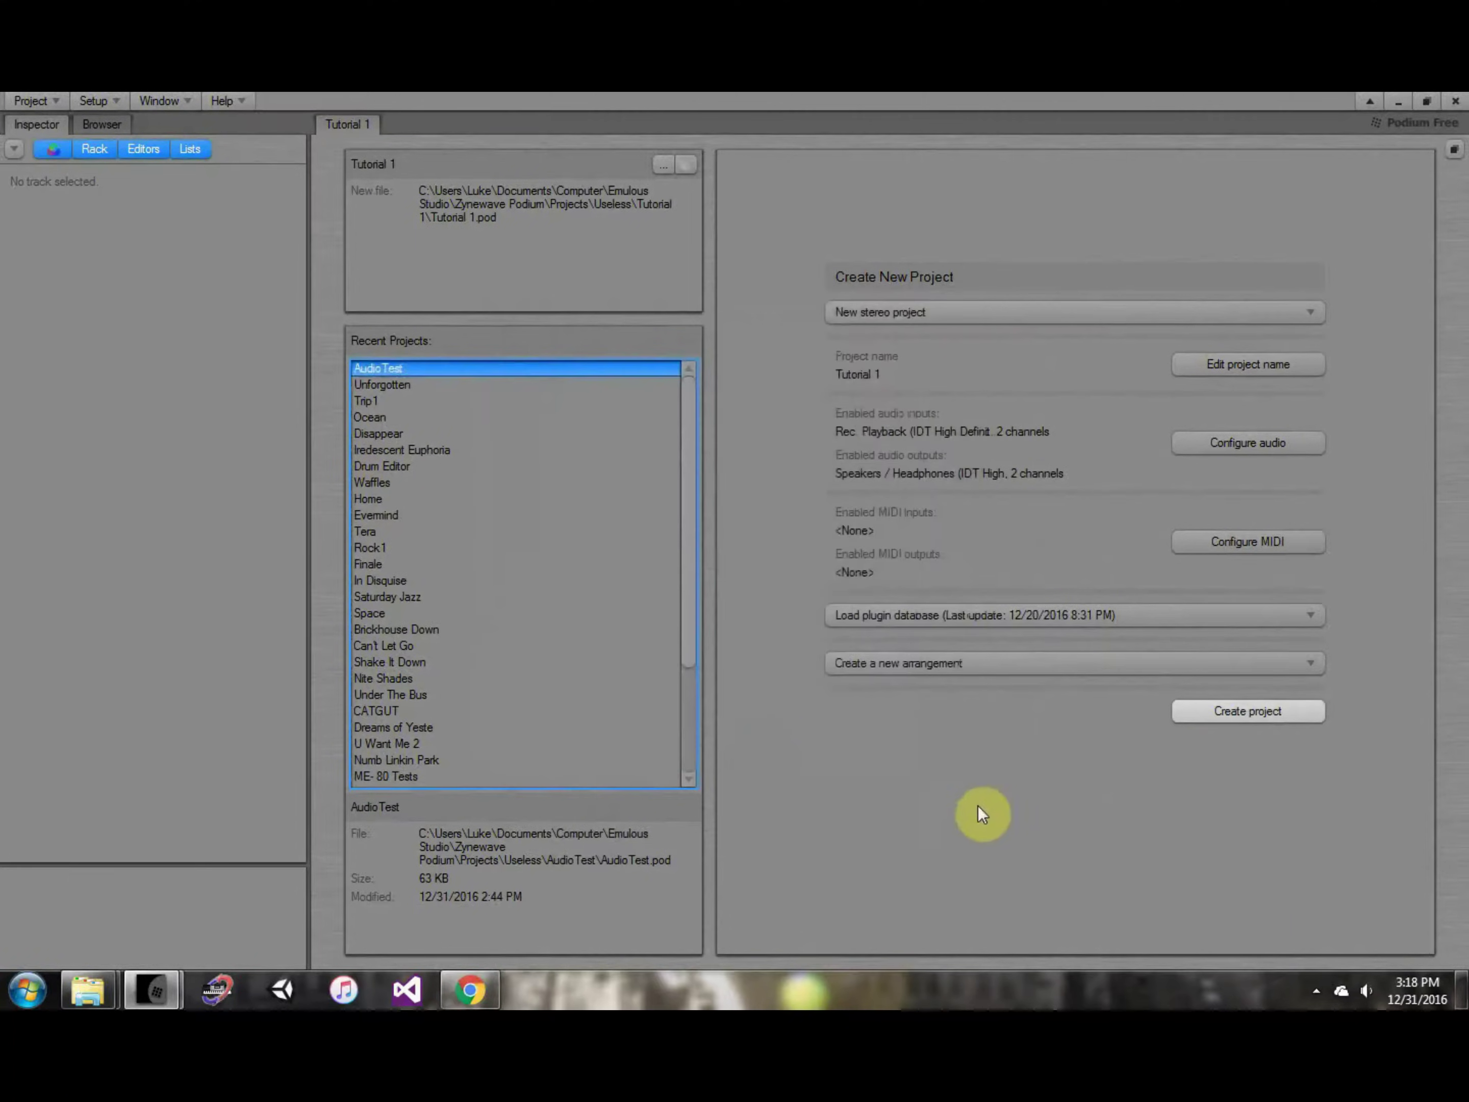
Try the option to rebuild and load the plugin database, and revert to only loading the plugin database.
click(1028, 614)
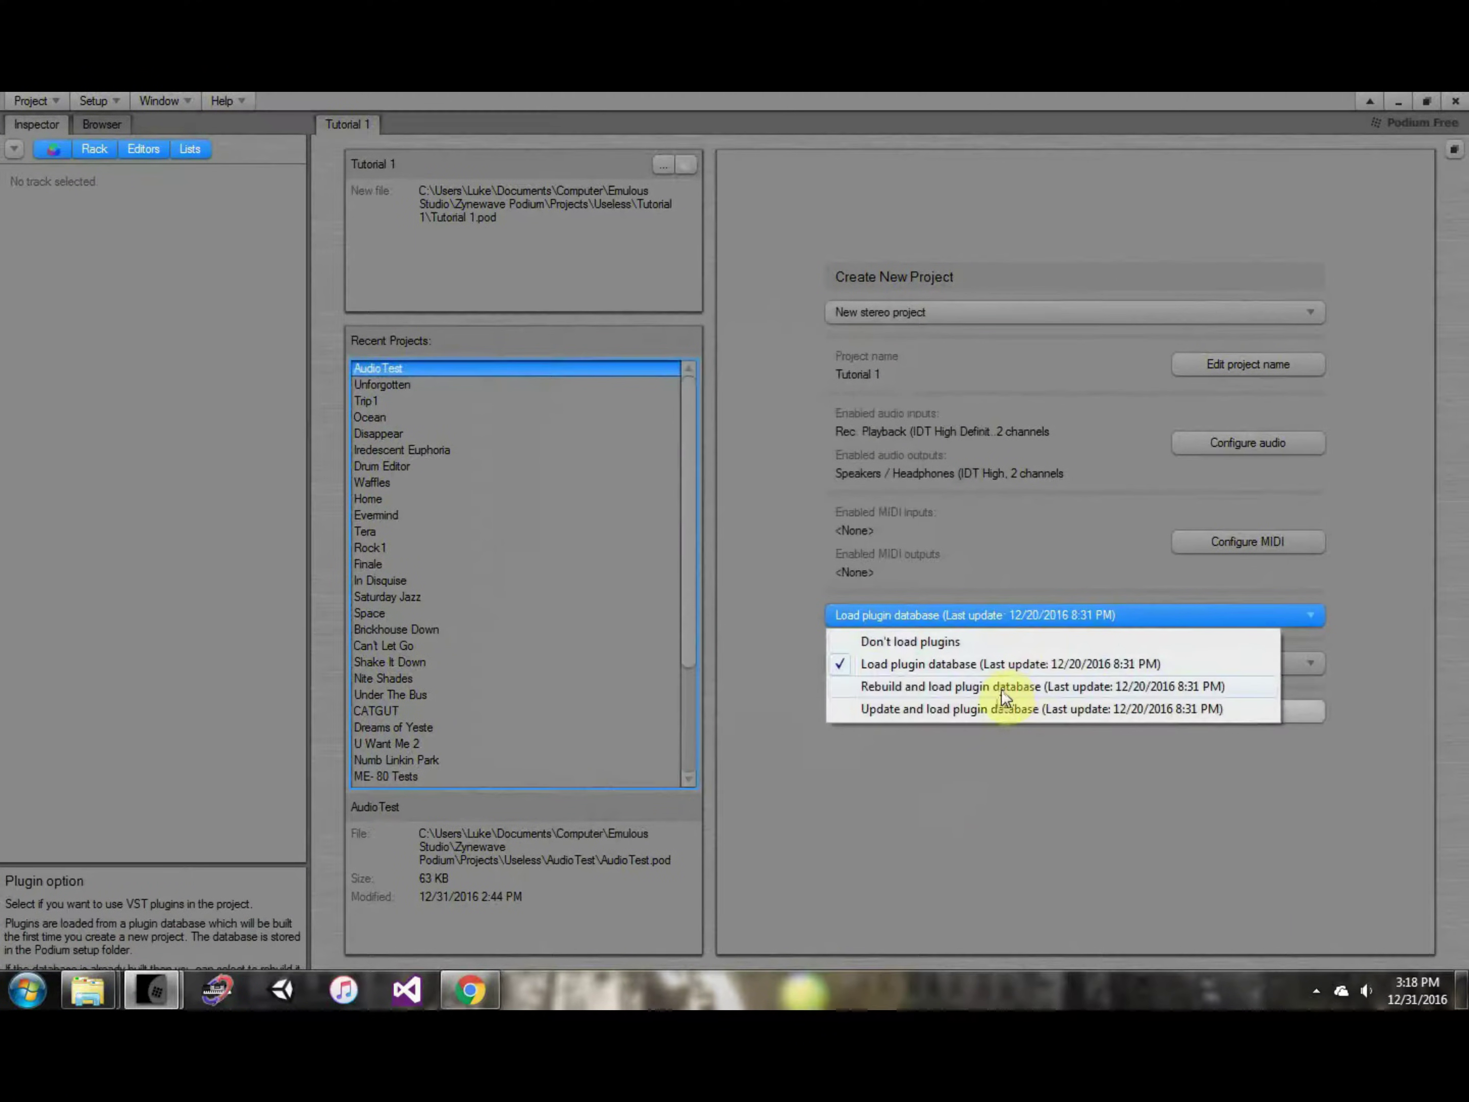
click(920, 684)
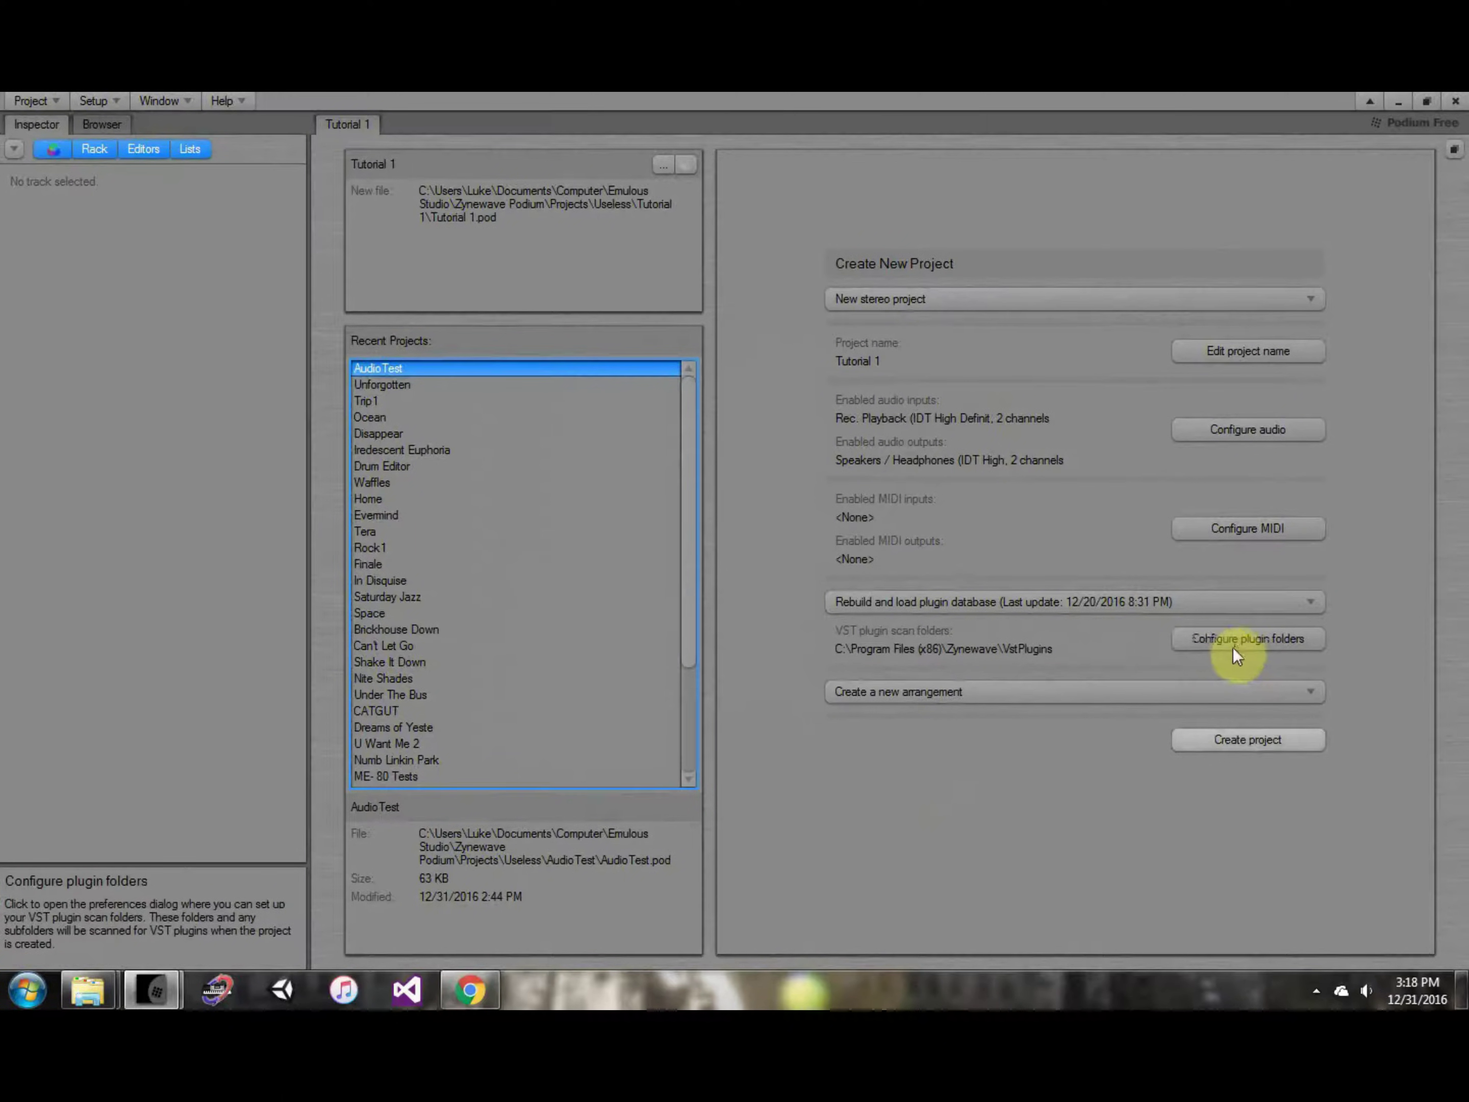
click(1147, 600)
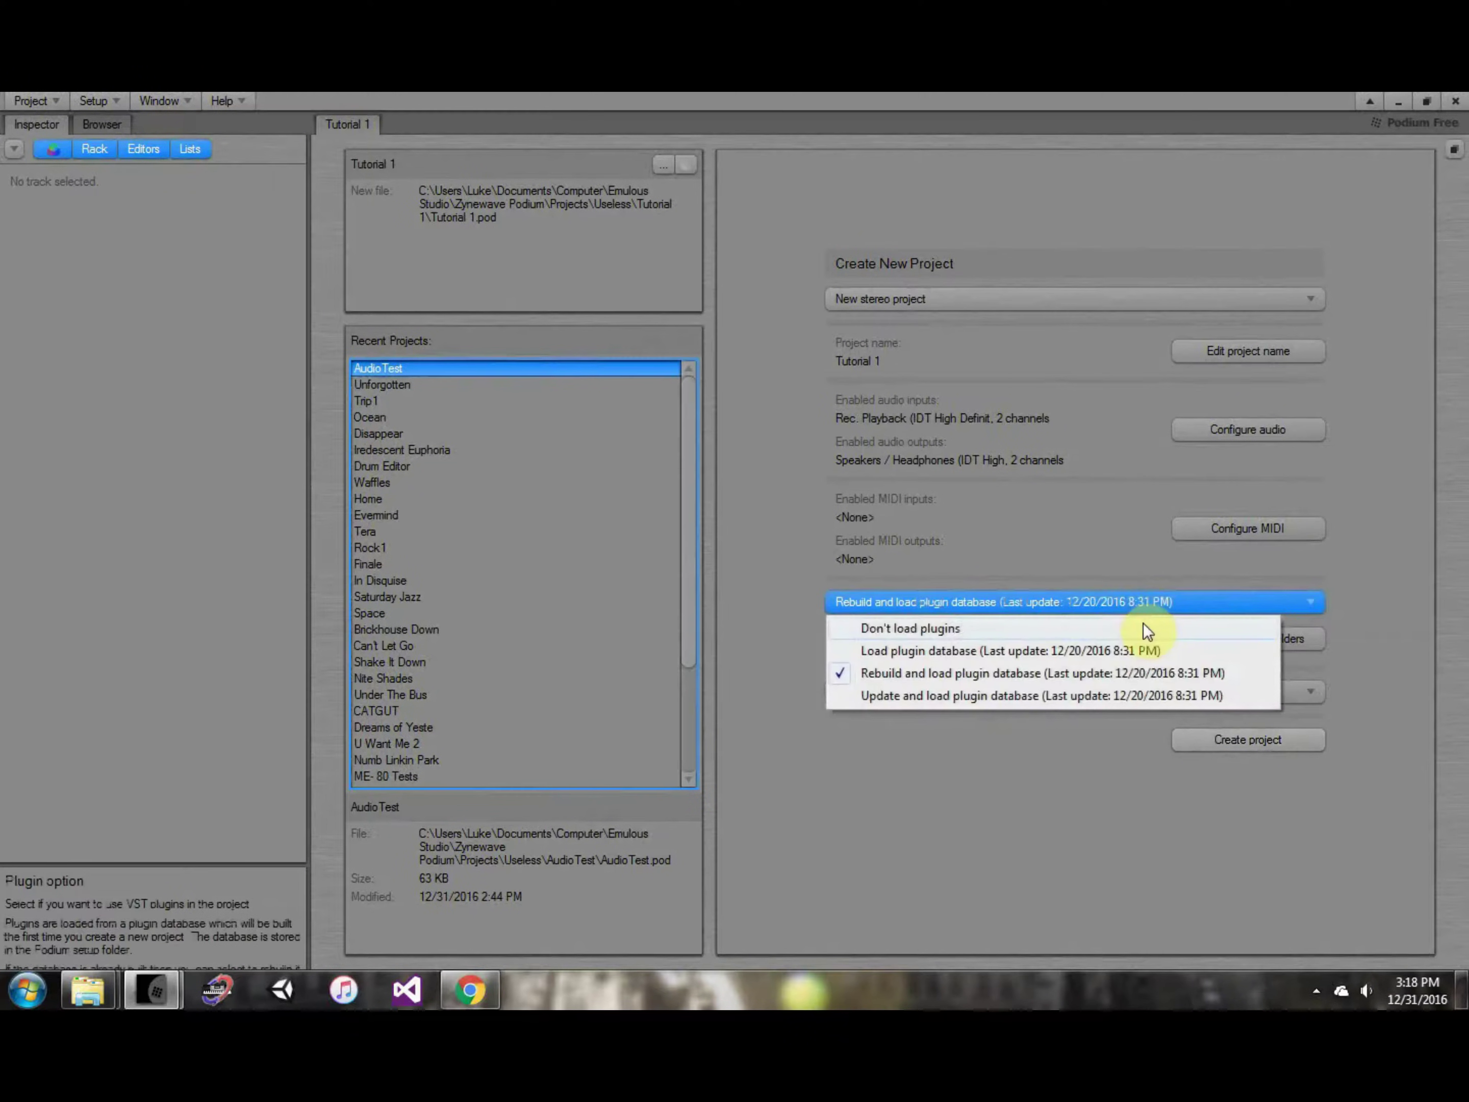
click(1135, 649)
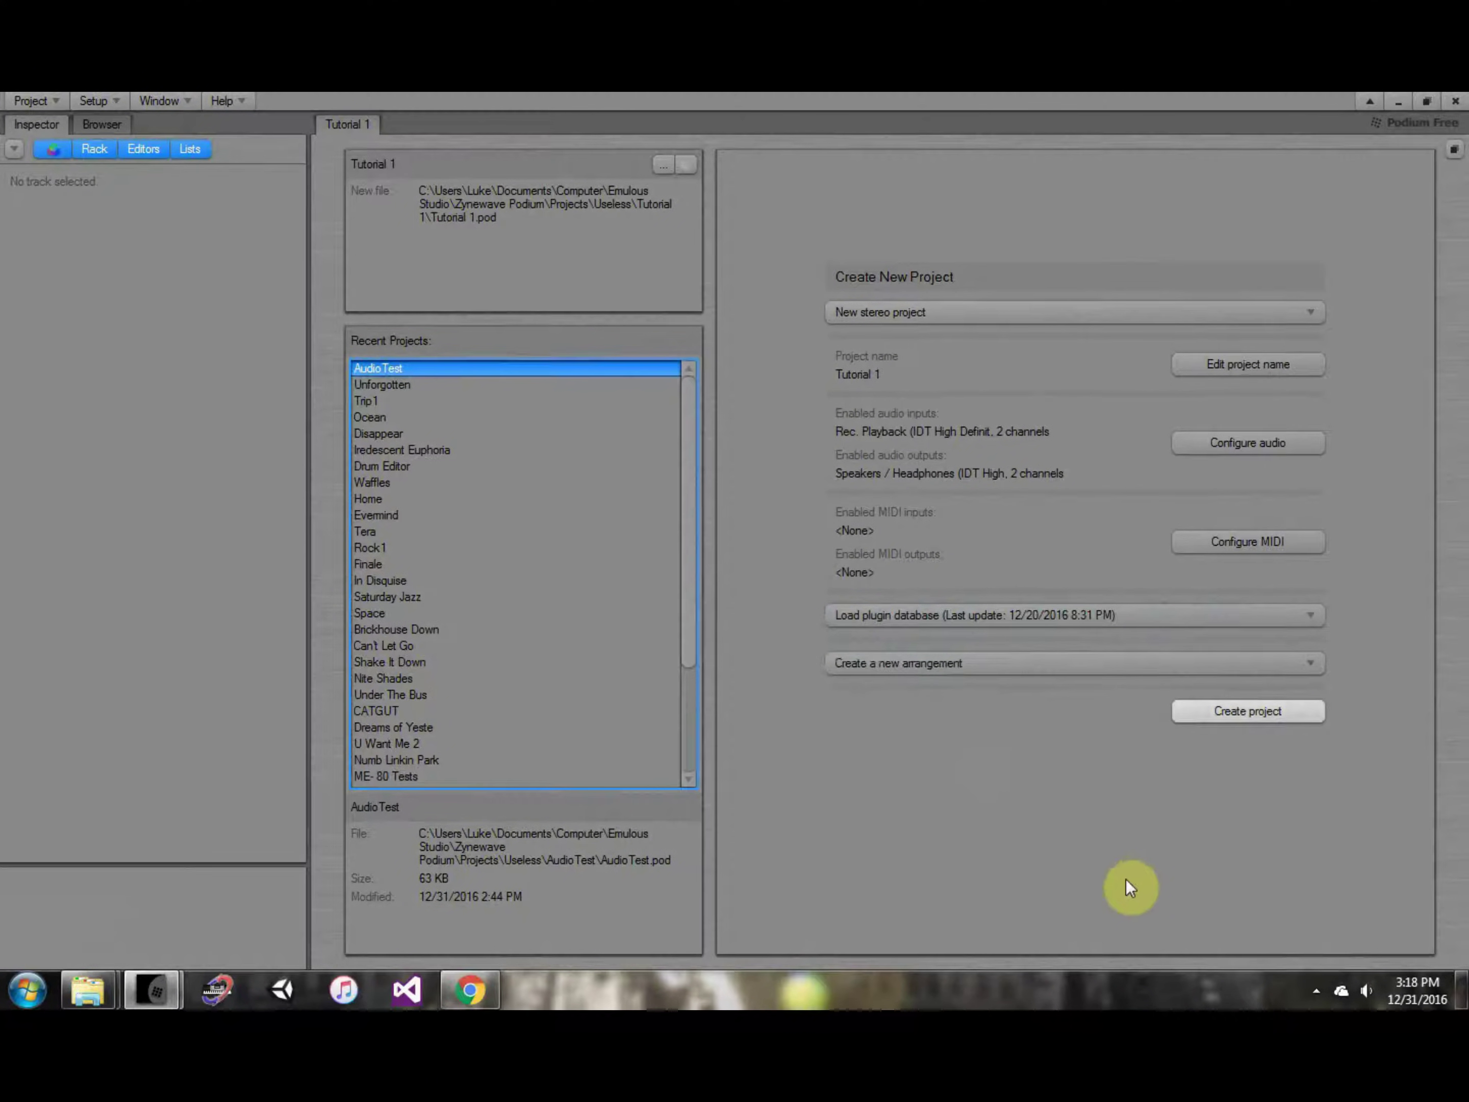
Create the Tutorial 1 stereo project with the existing plugin database loaded and a new arrangement.
click(1115, 615)
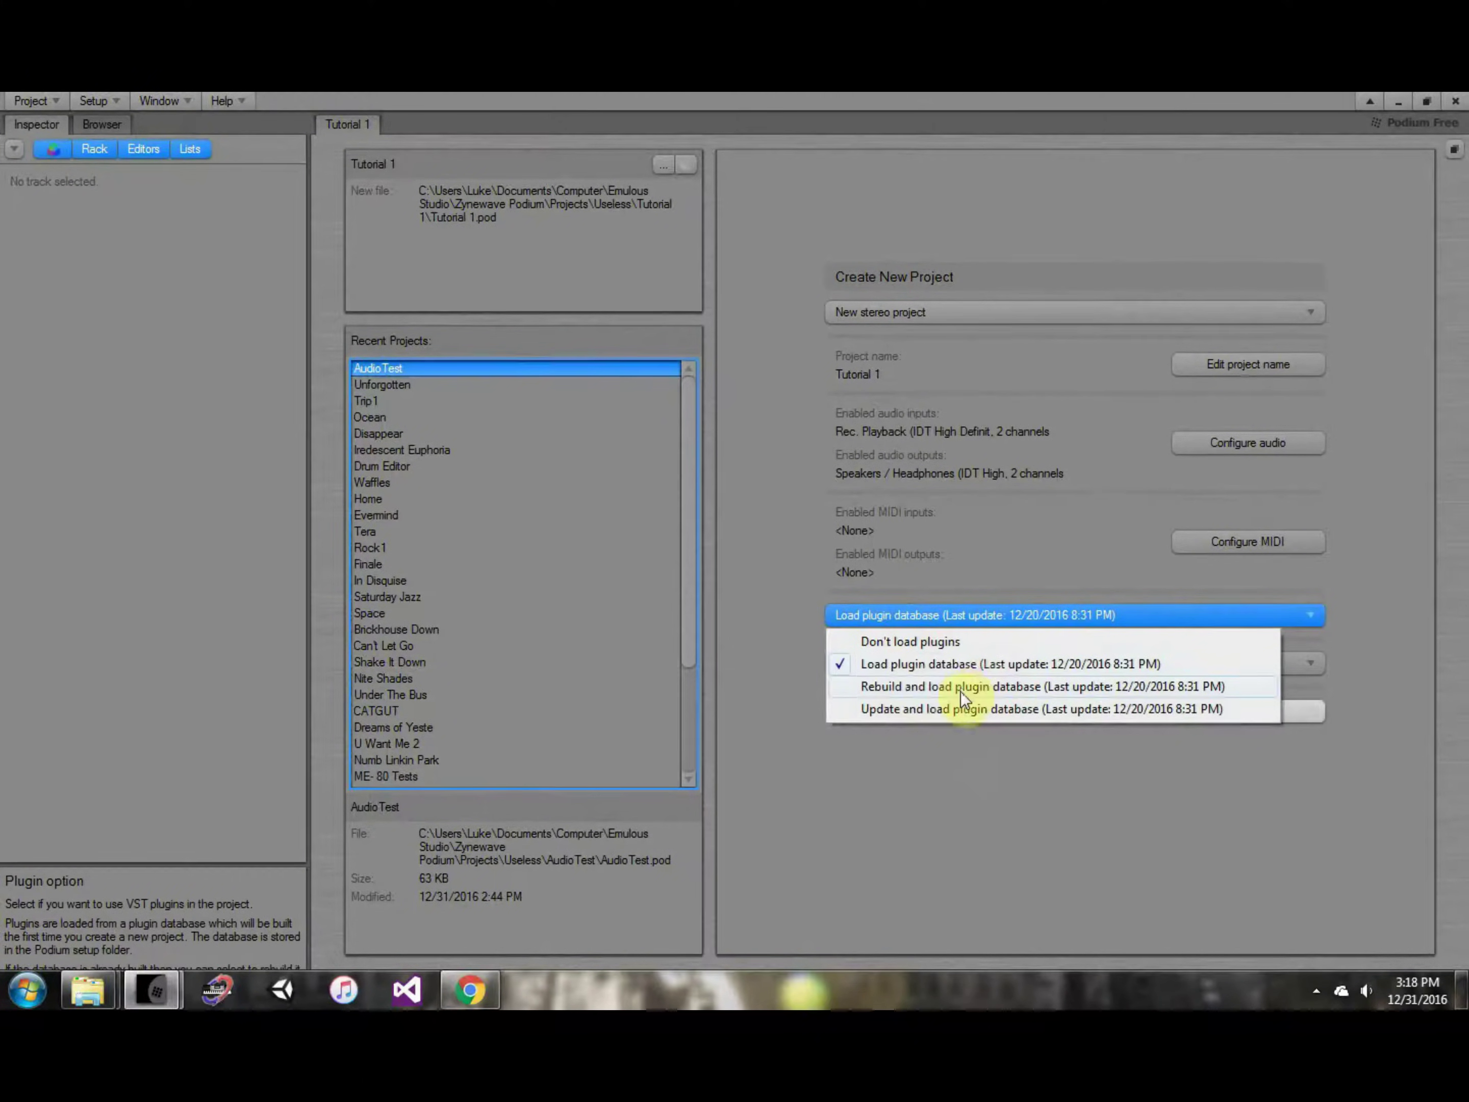
click(1193, 745)
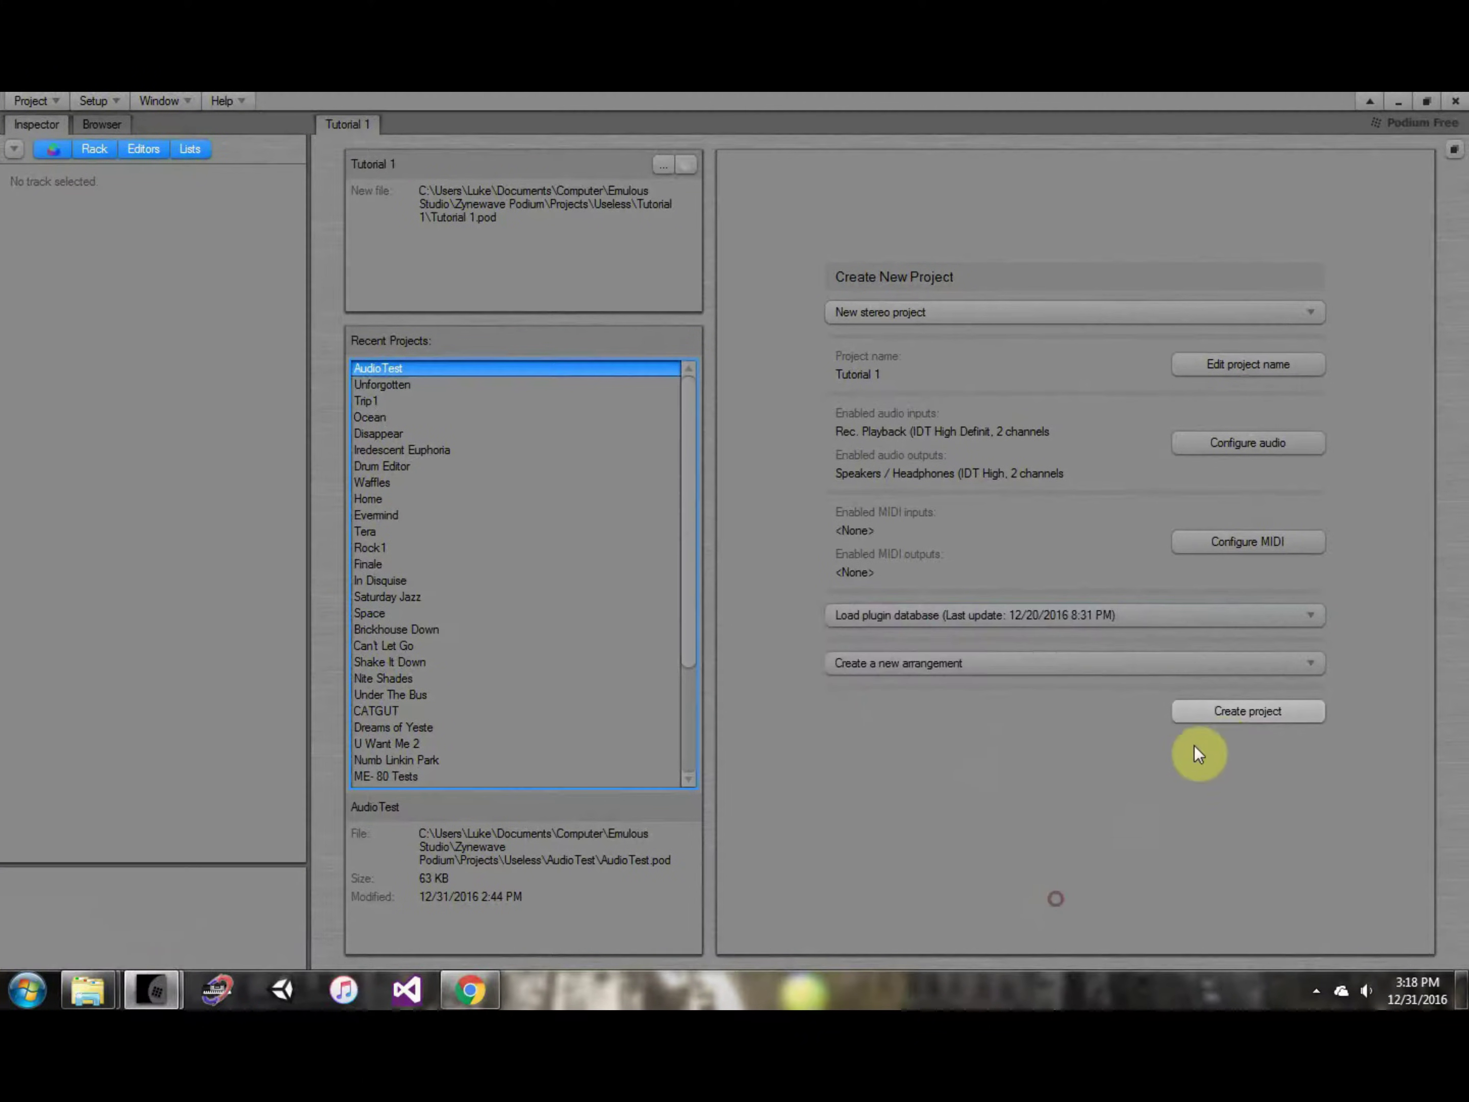
click(1230, 716)
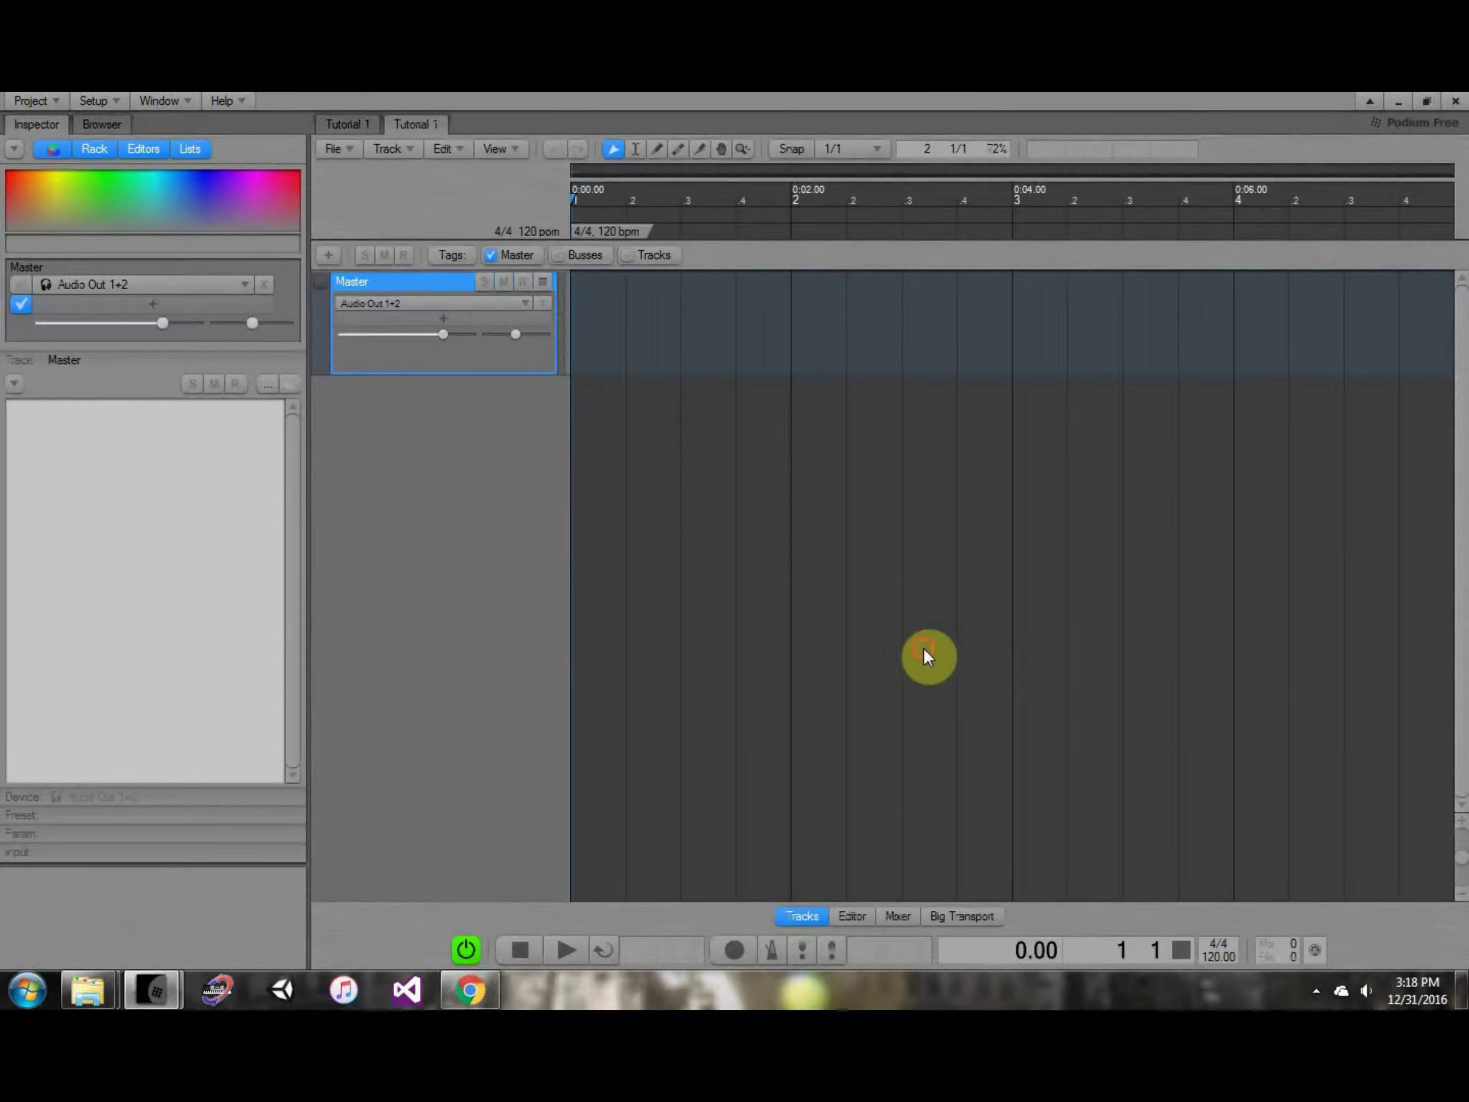
click(328, 254)
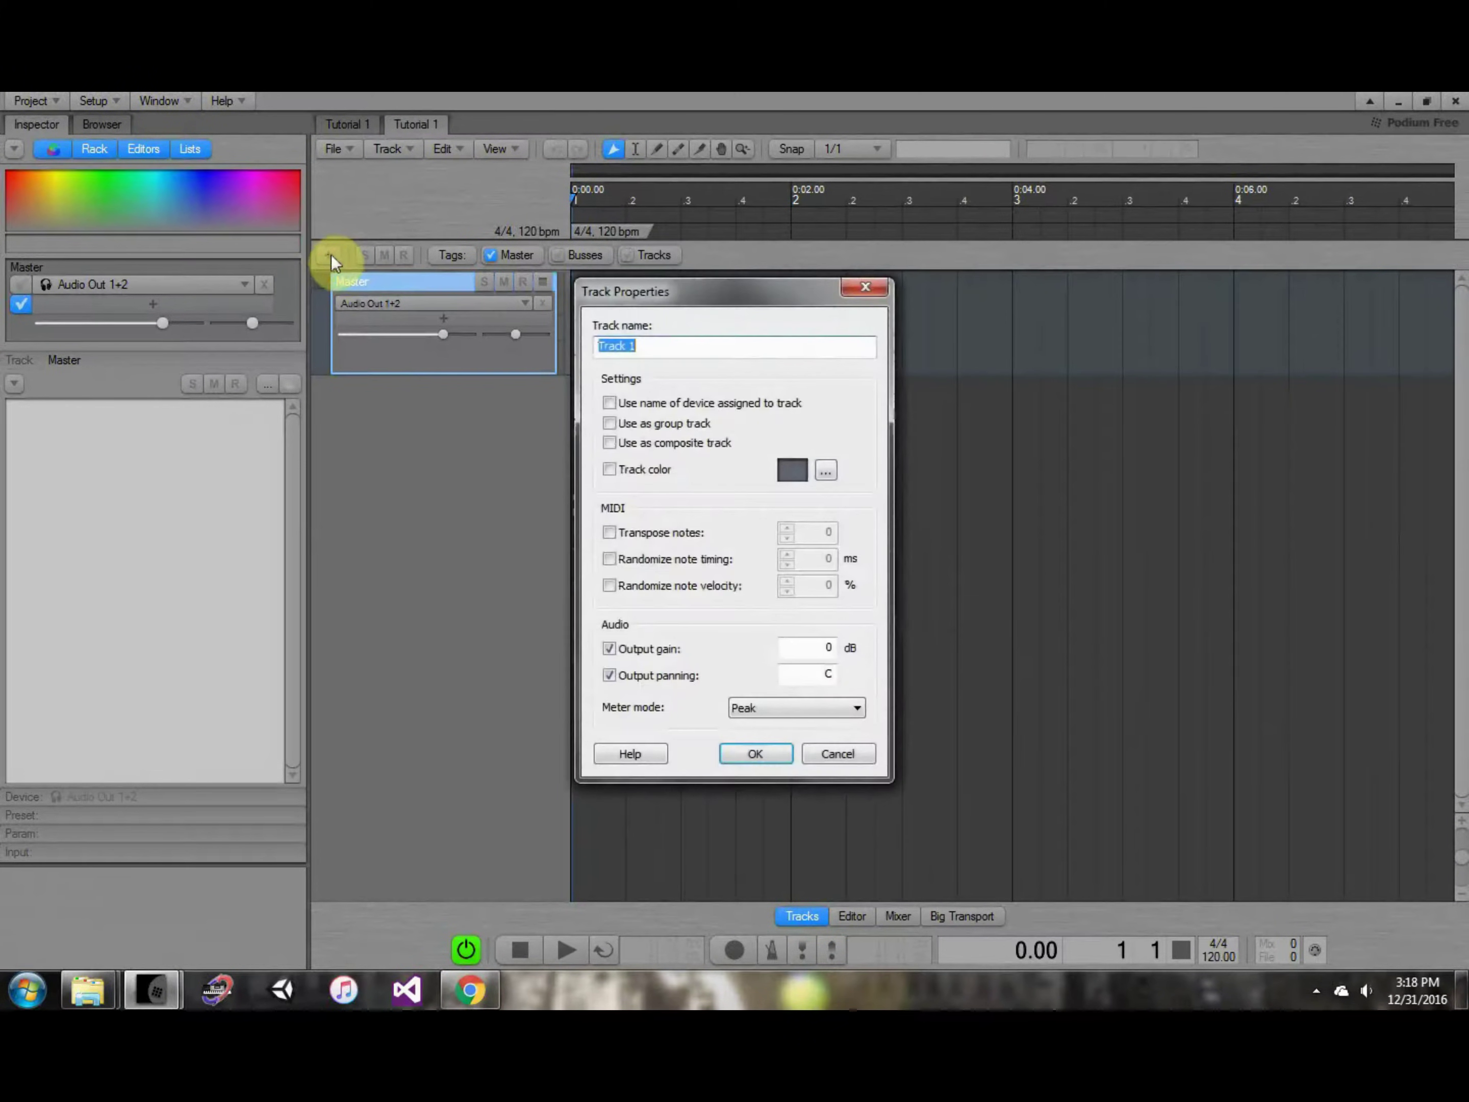
click(853, 759)
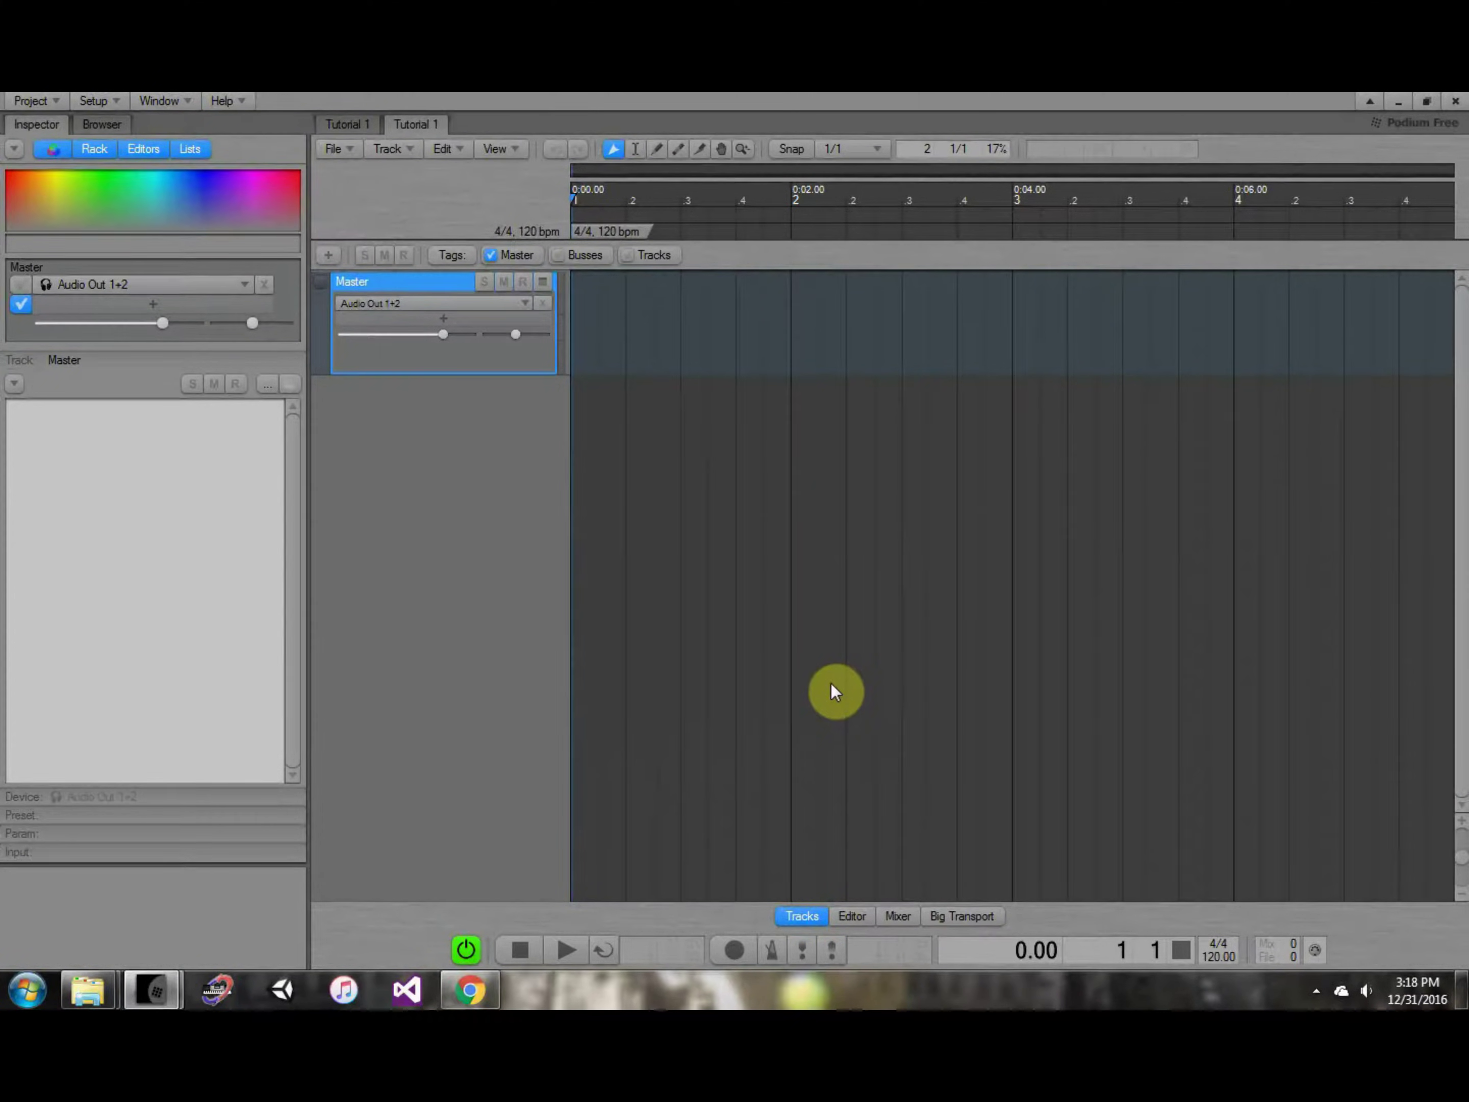
Look through the Music library's iTunes folder in Windows Explorer, and return to the Podium Free arrangement.
mouse_move(94, 985)
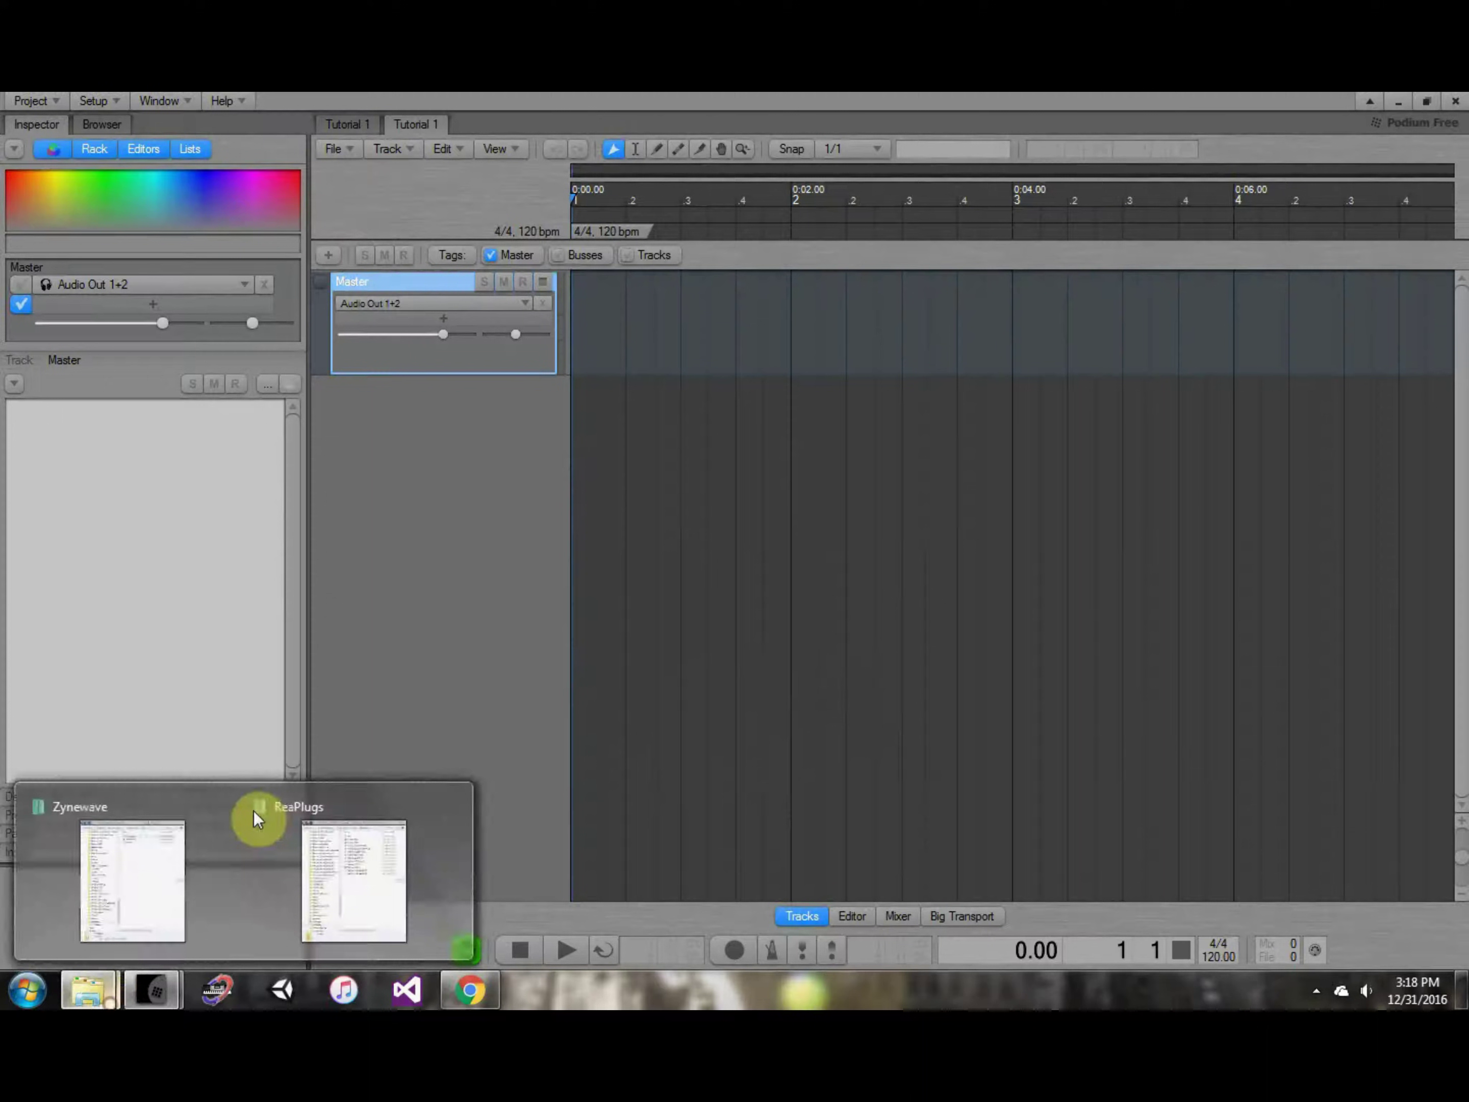
click(148, 868)
drag(269, 694, 221, 414)
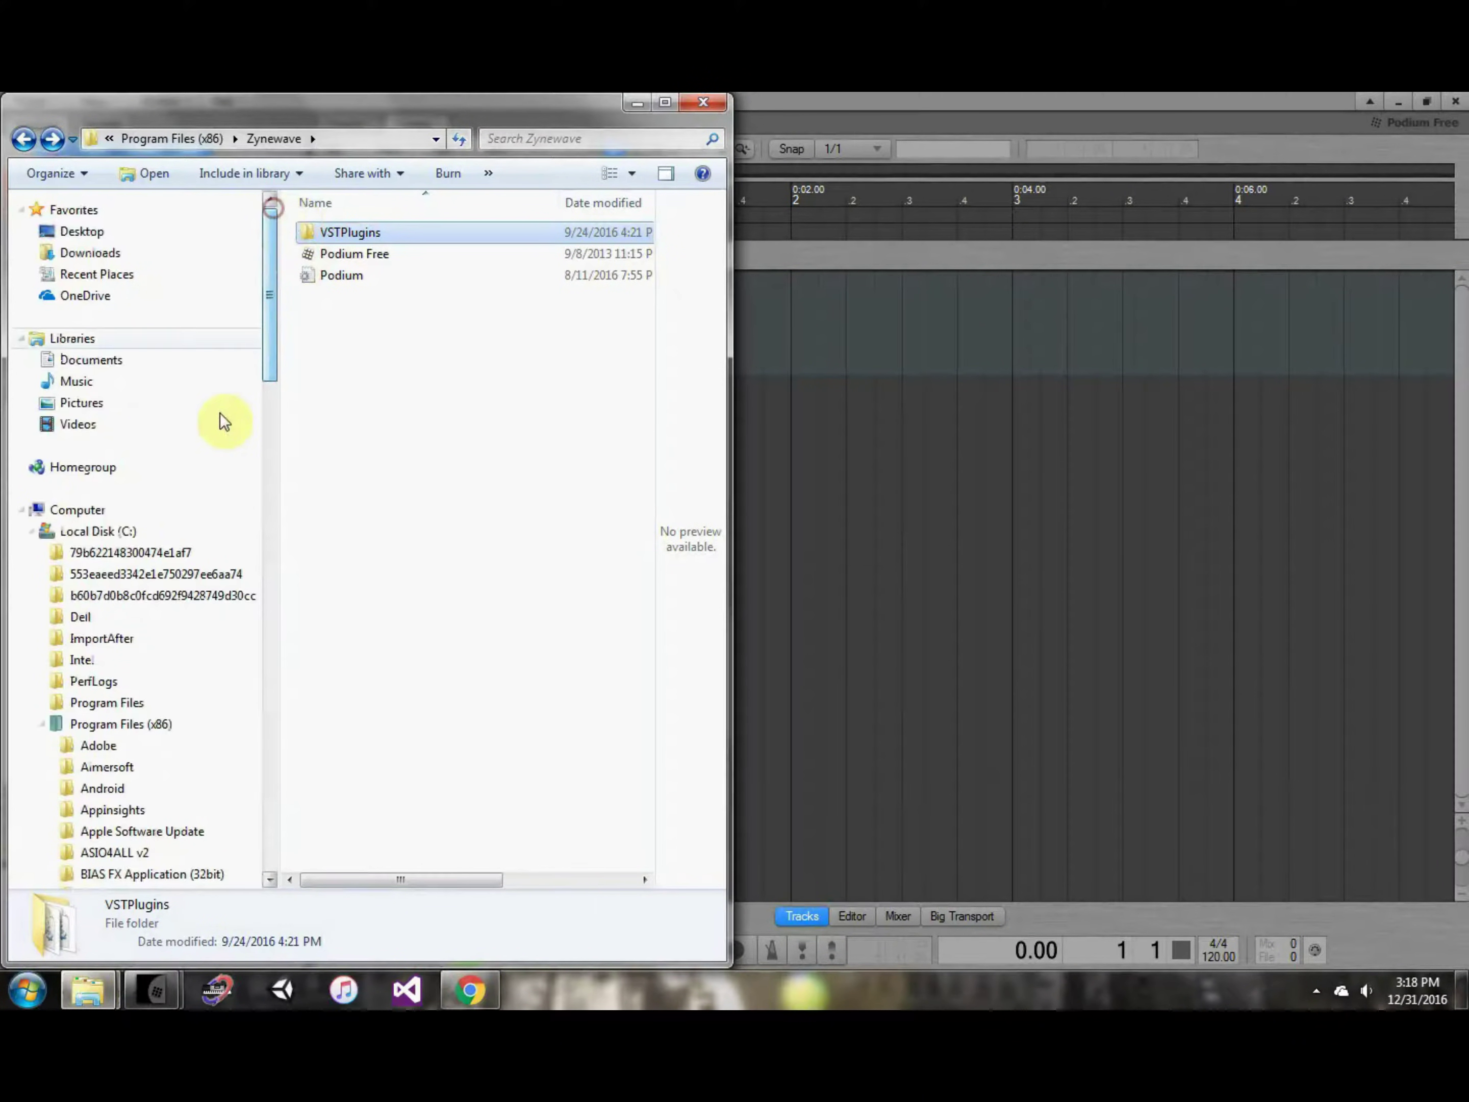
click(123, 380)
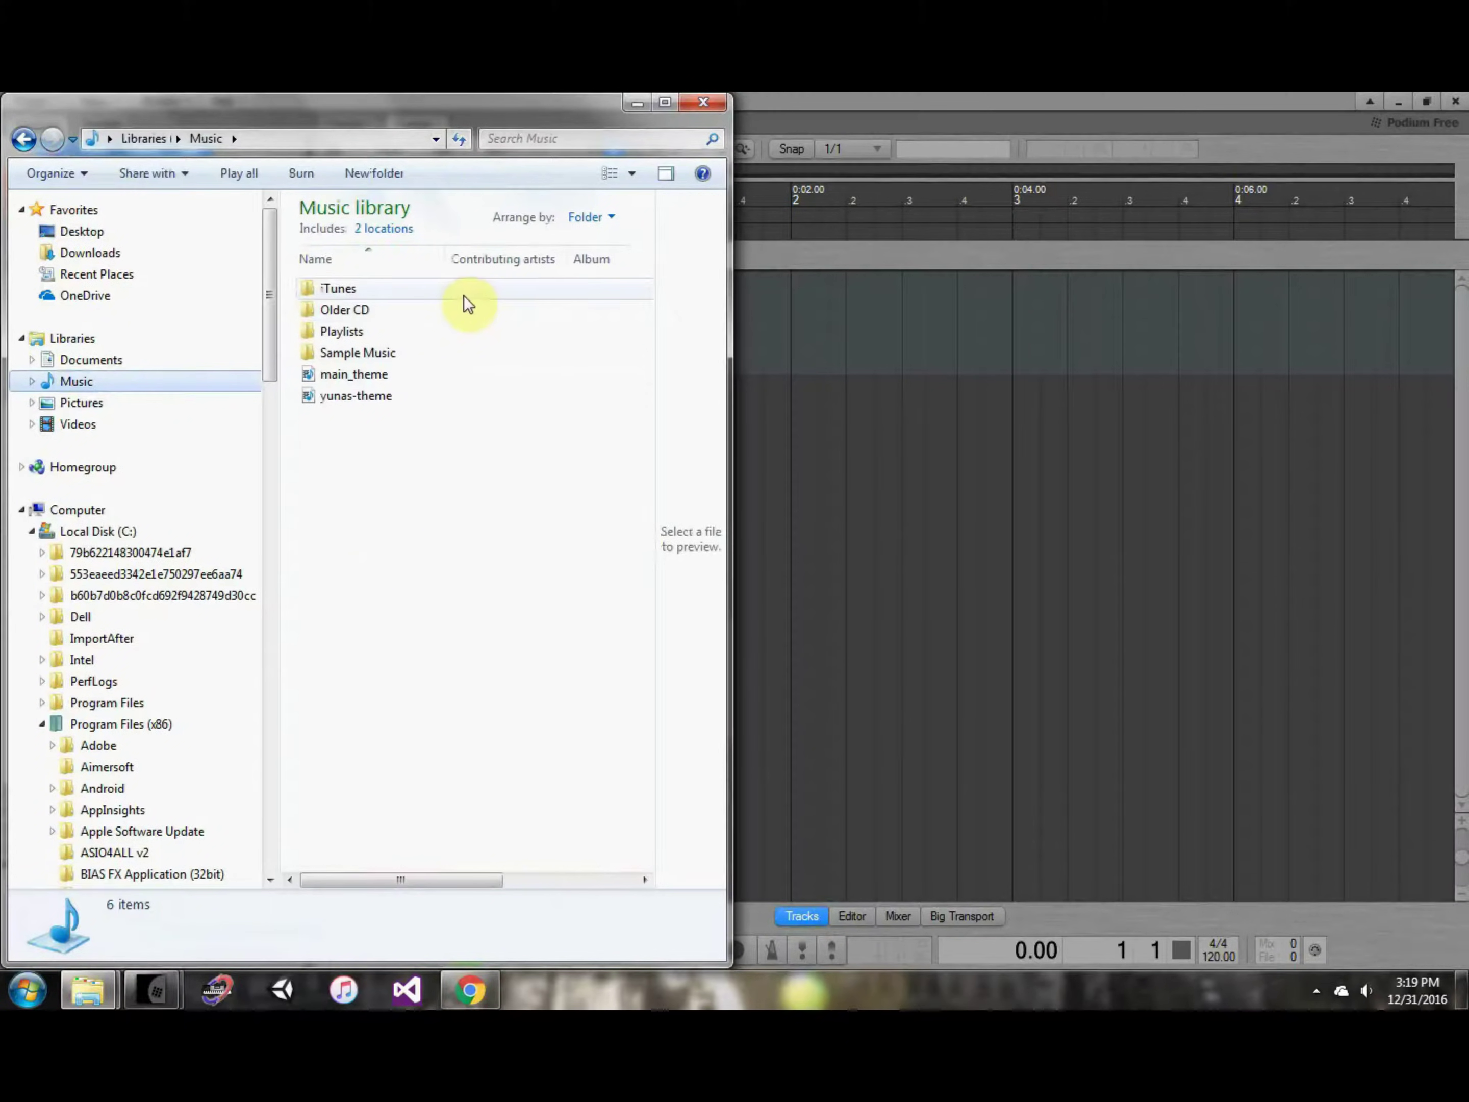
double_click(453, 288)
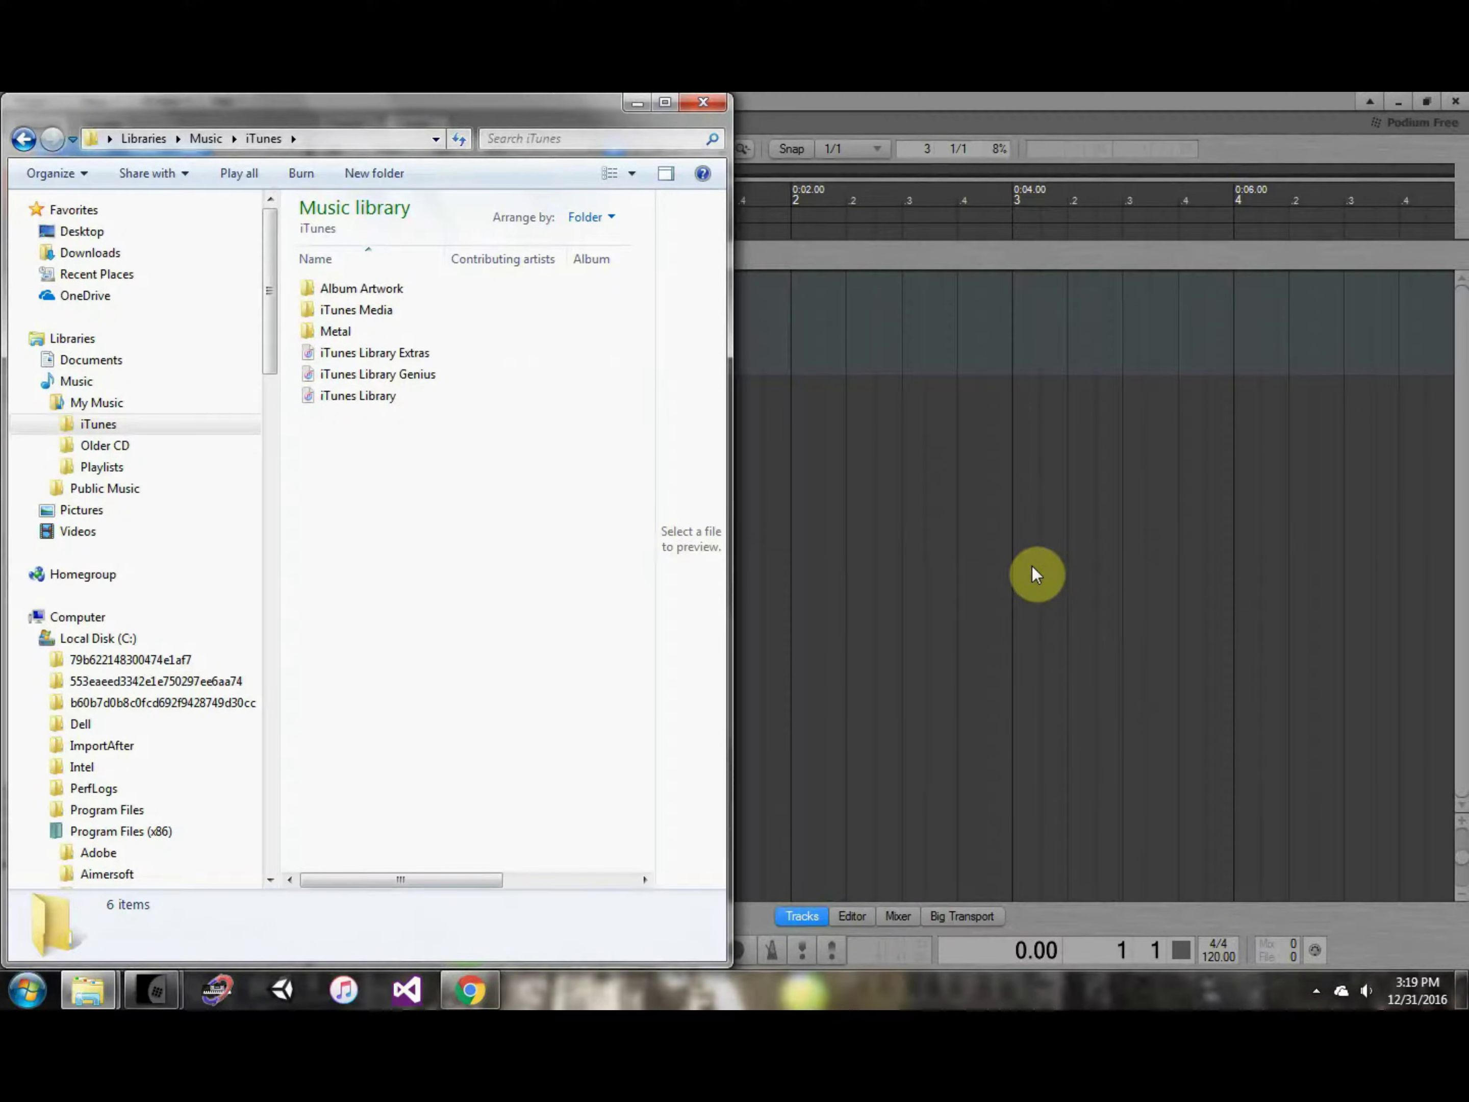
click(1014, 584)
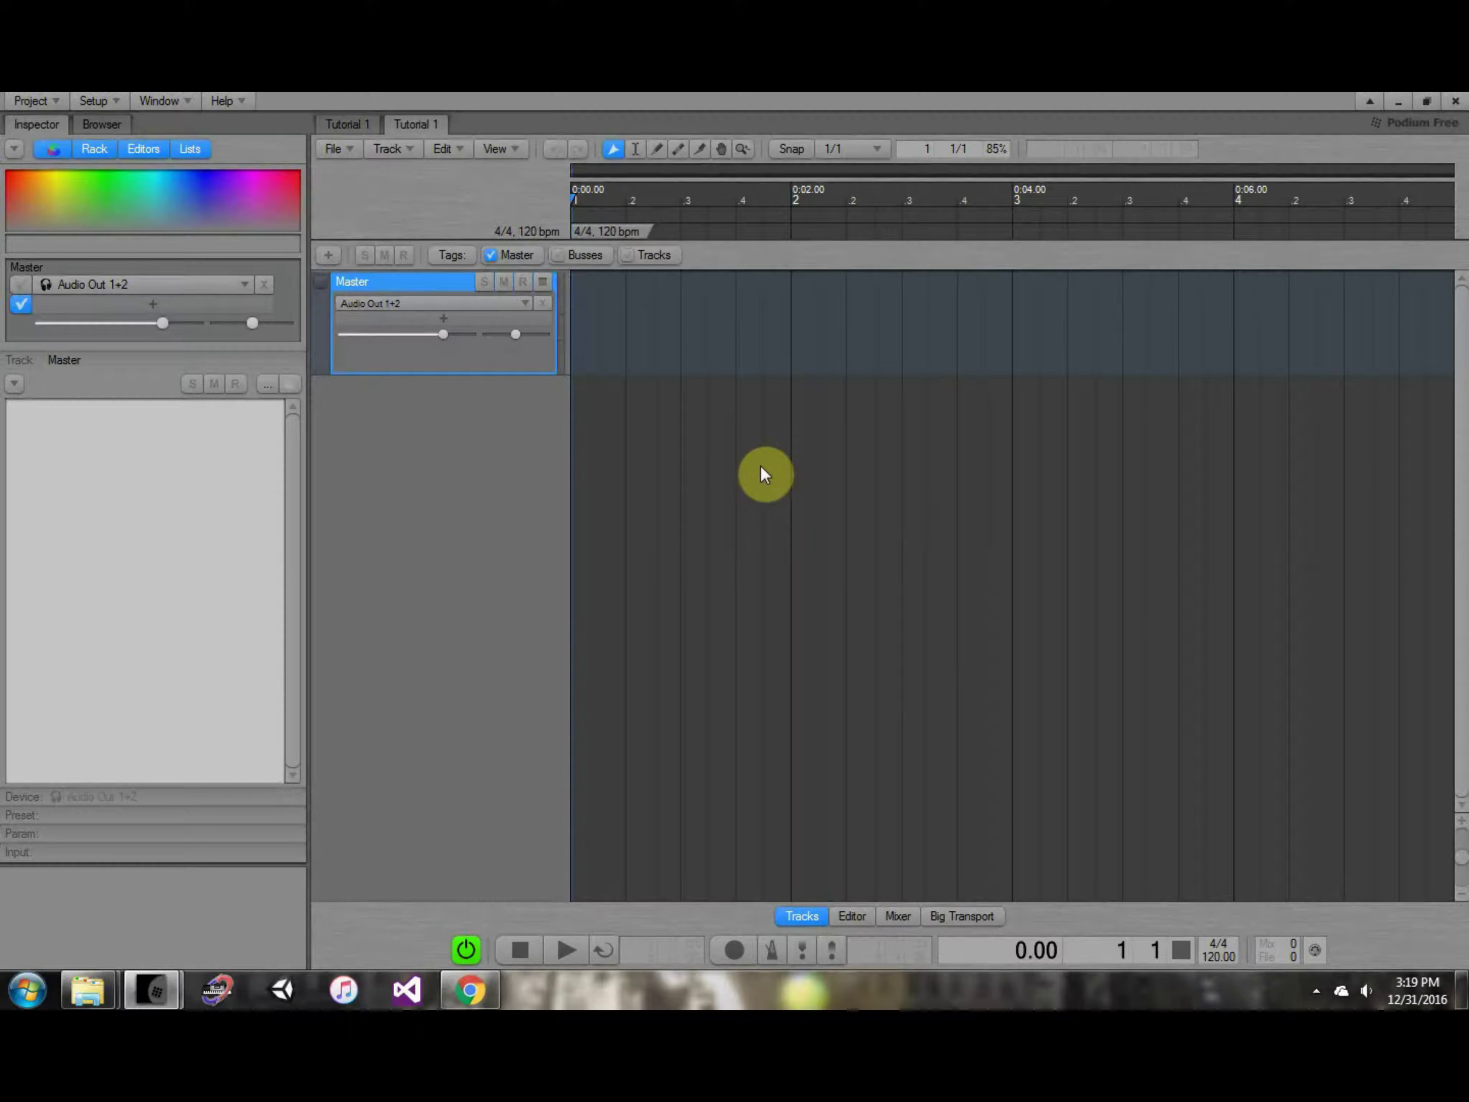
Add a track named "Audio From Video" to the arrangement.
click(328, 256)
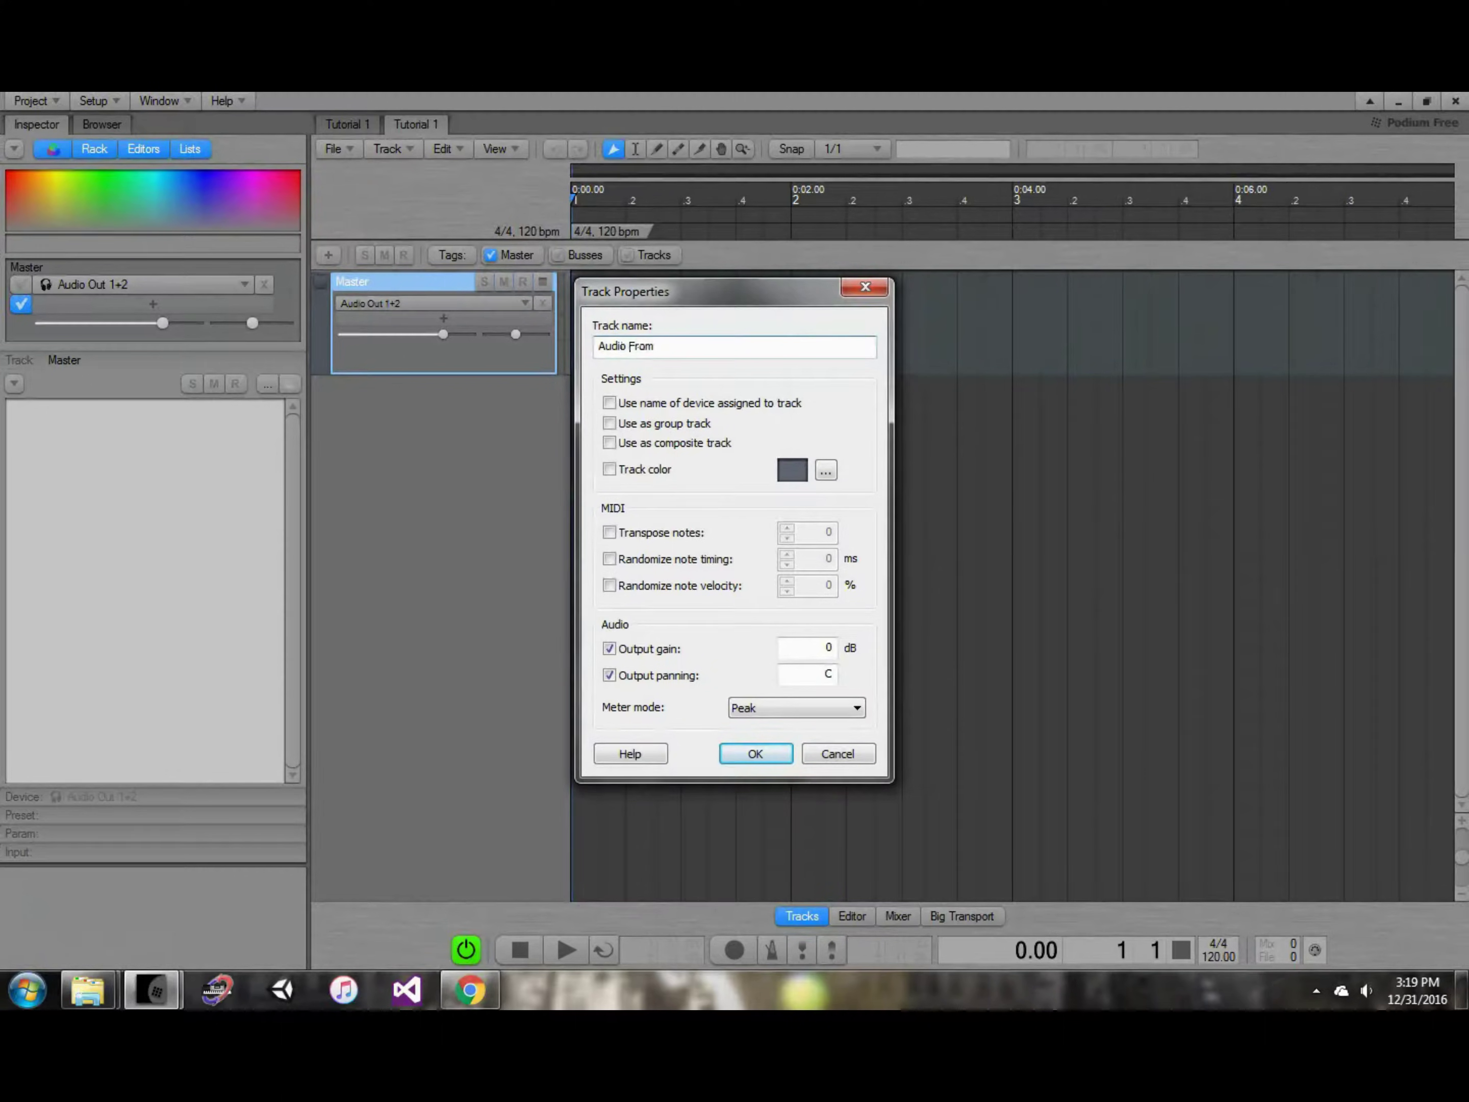
text(Audio From Video)
key(Return)
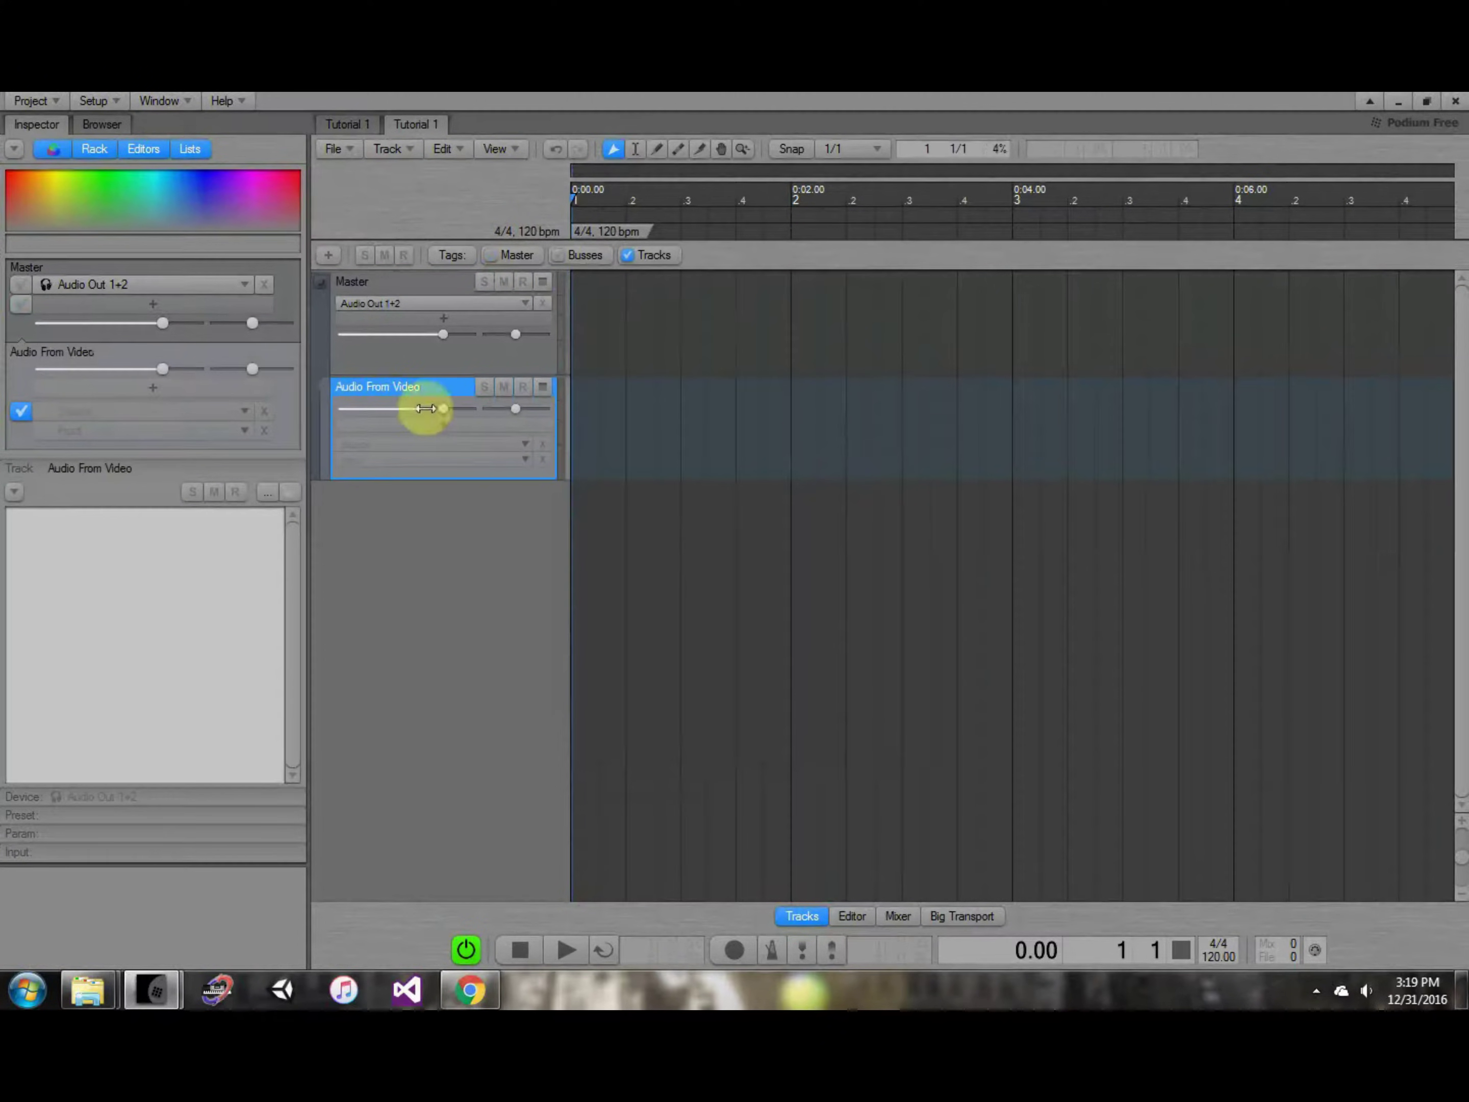
Add another track named "Record" below the Audio From Video track.
click(328, 260)
text(Re)
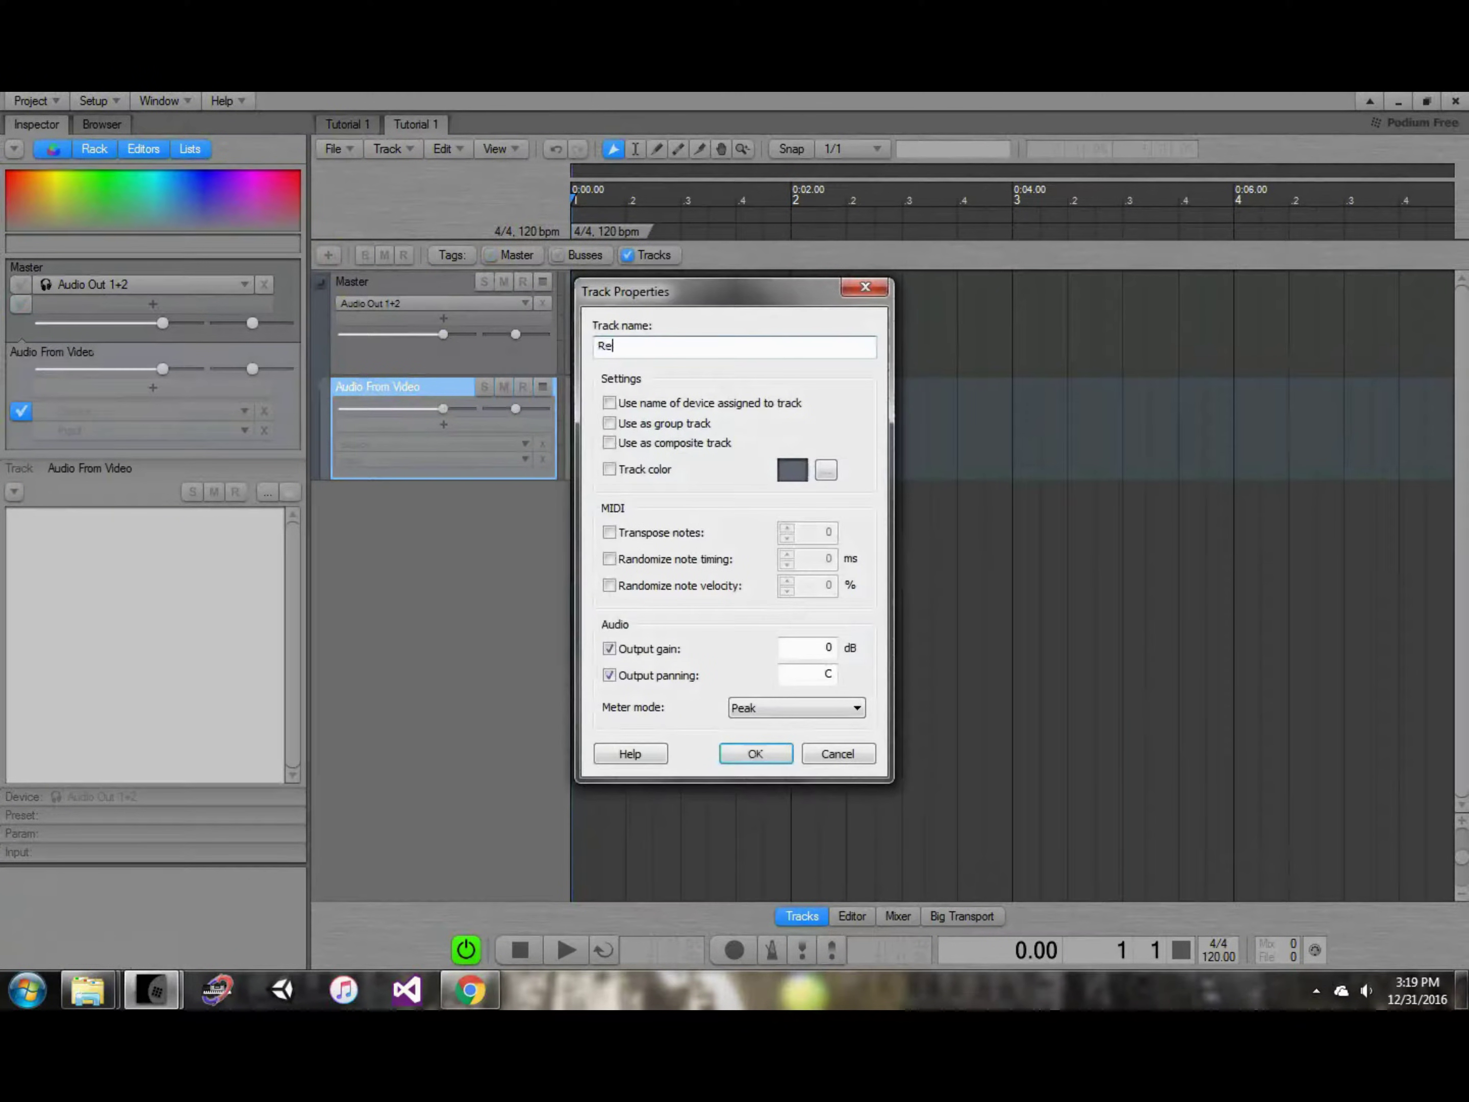
text(cord)
key(Return)
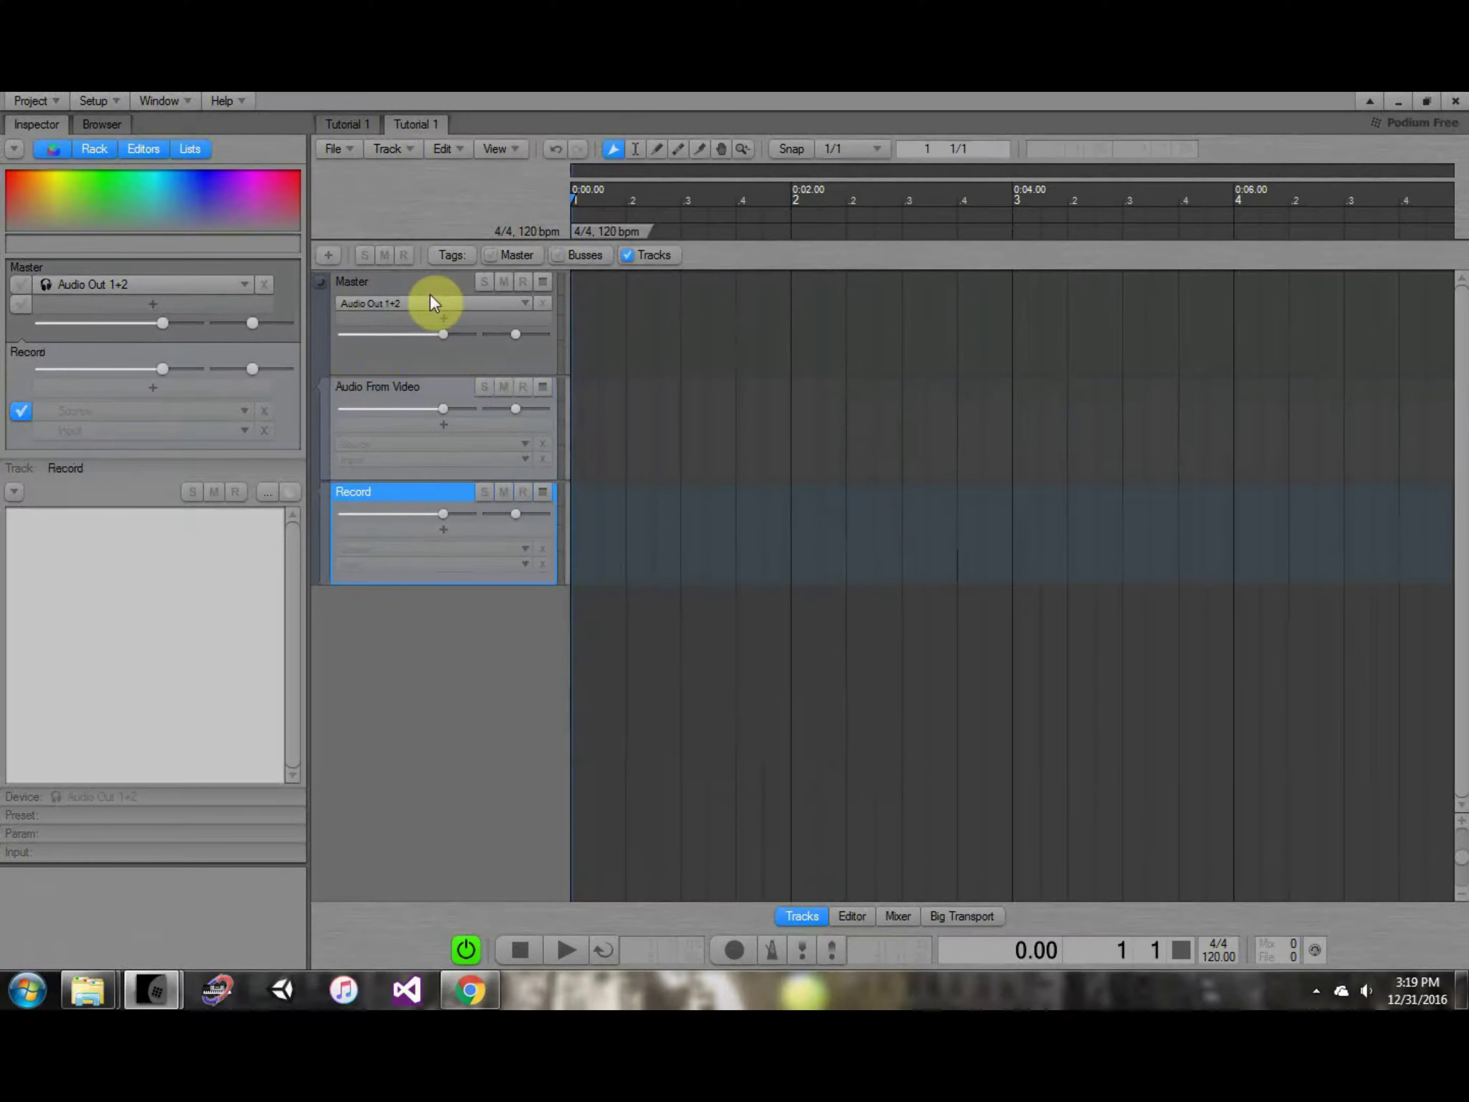
Move the Record track above the Audio From Video track and select it.
drag(382, 497, 389, 386)
click(372, 492)
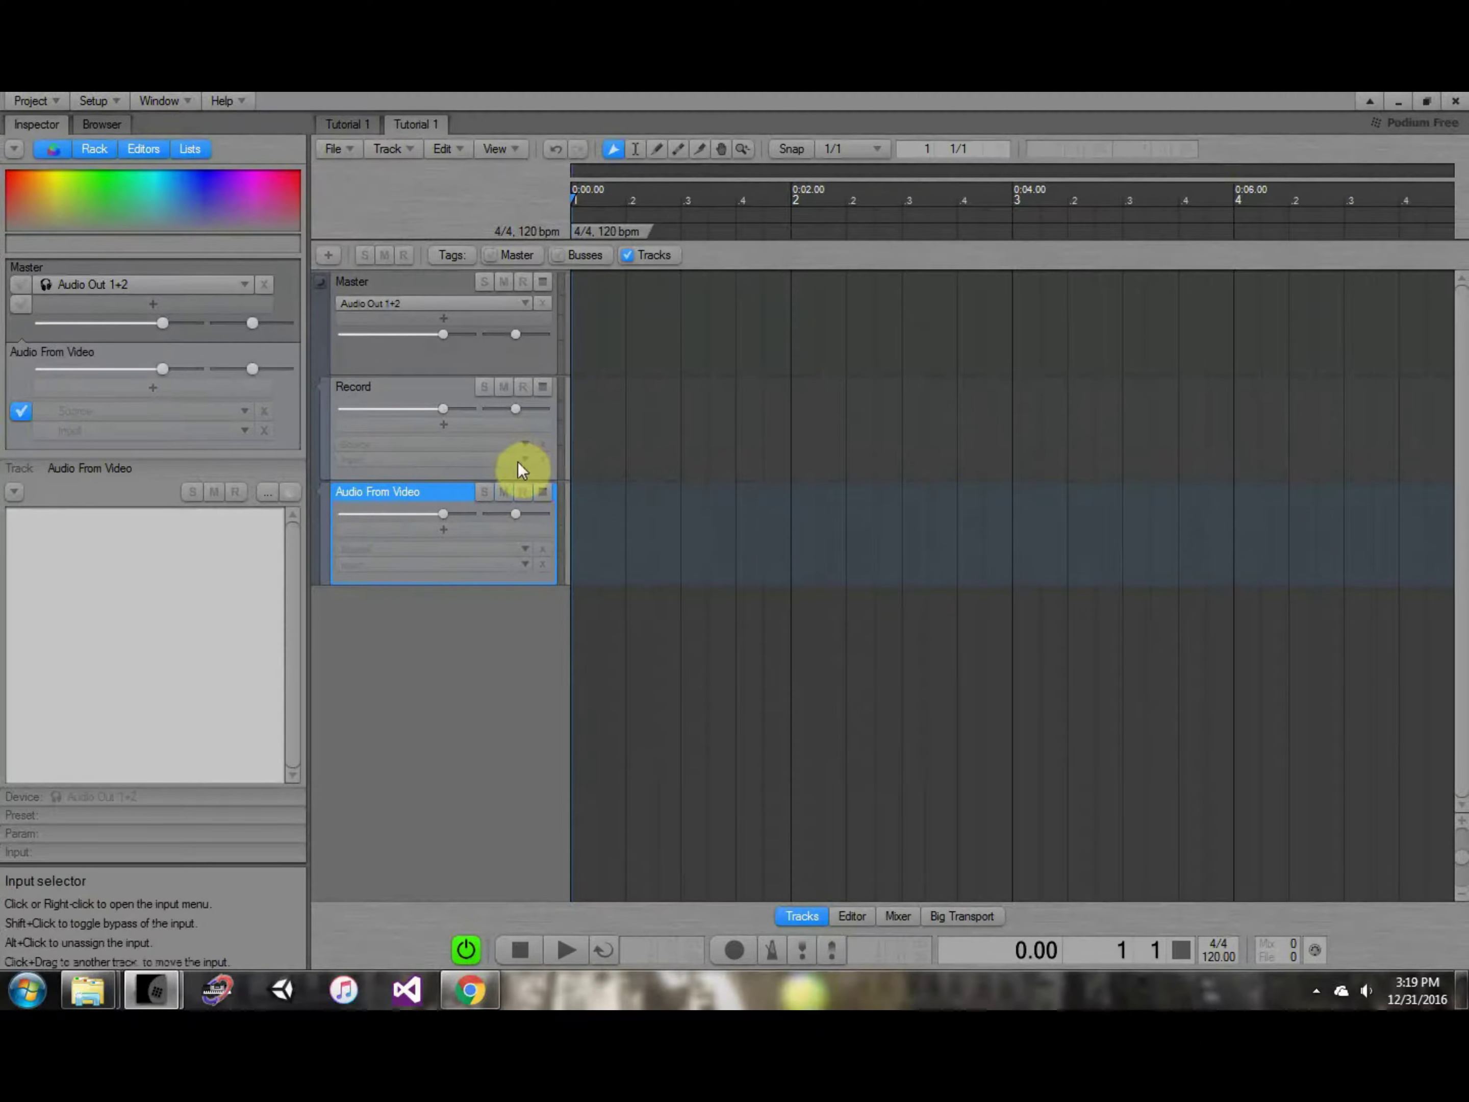
click(431, 395)
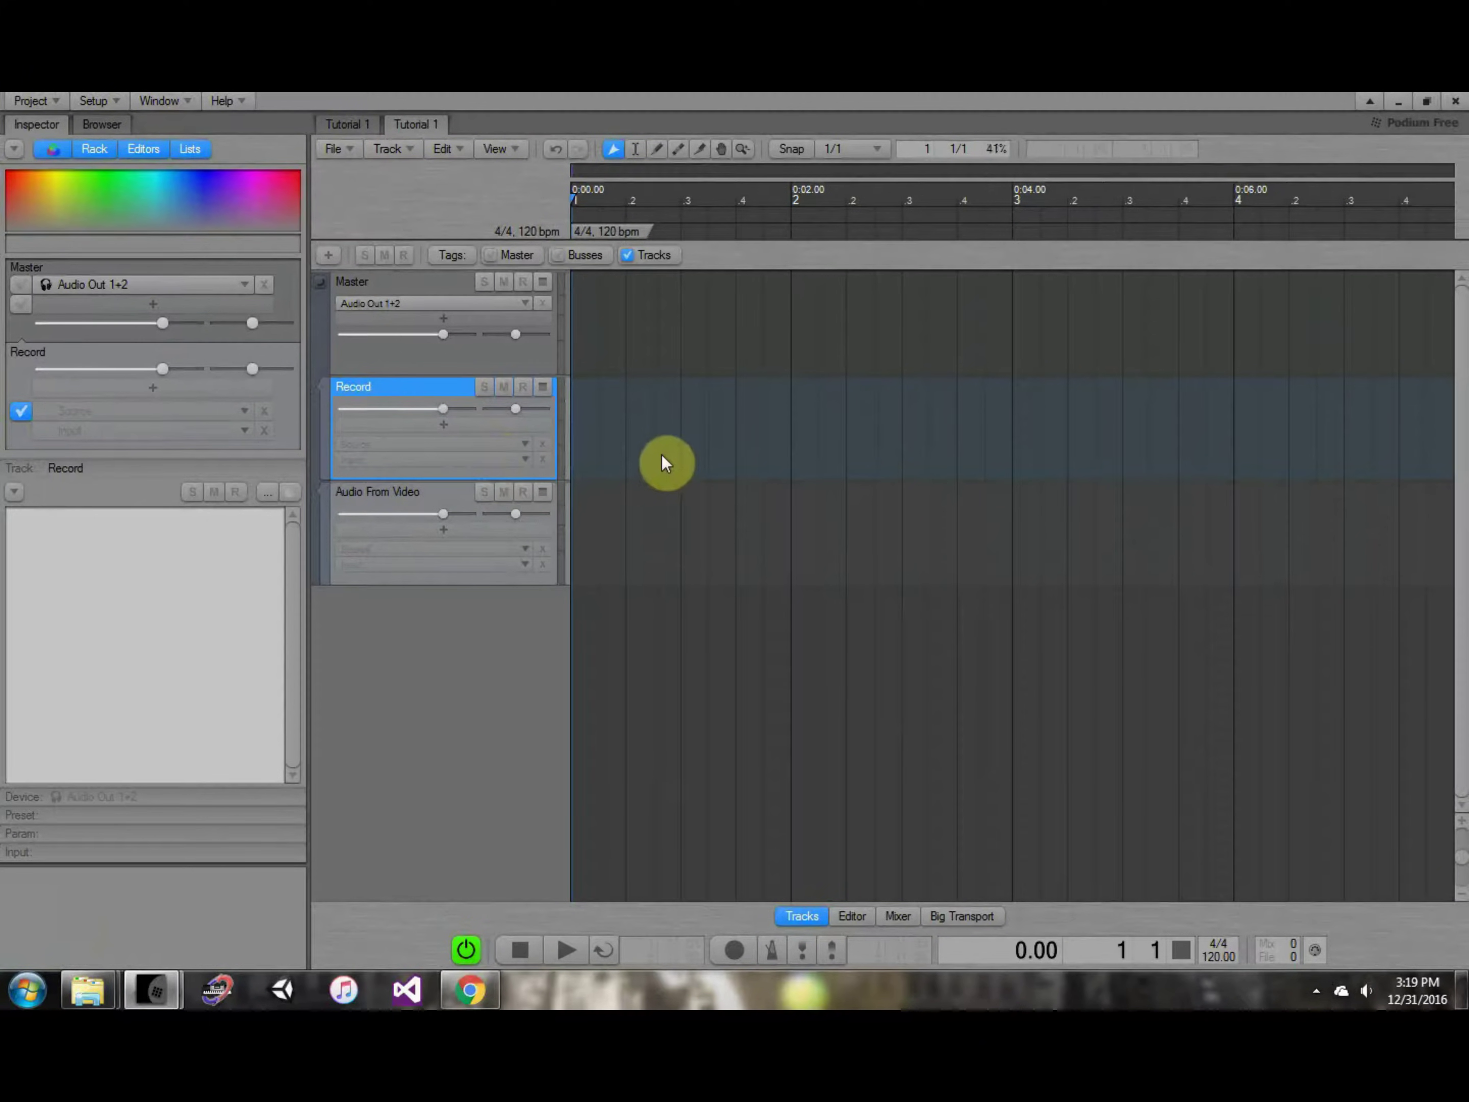
Look at the NW-700 and SM-57 tracks in the VoiceOver project window, and return to the Tutorial 1 arrangement.
click(152, 989)
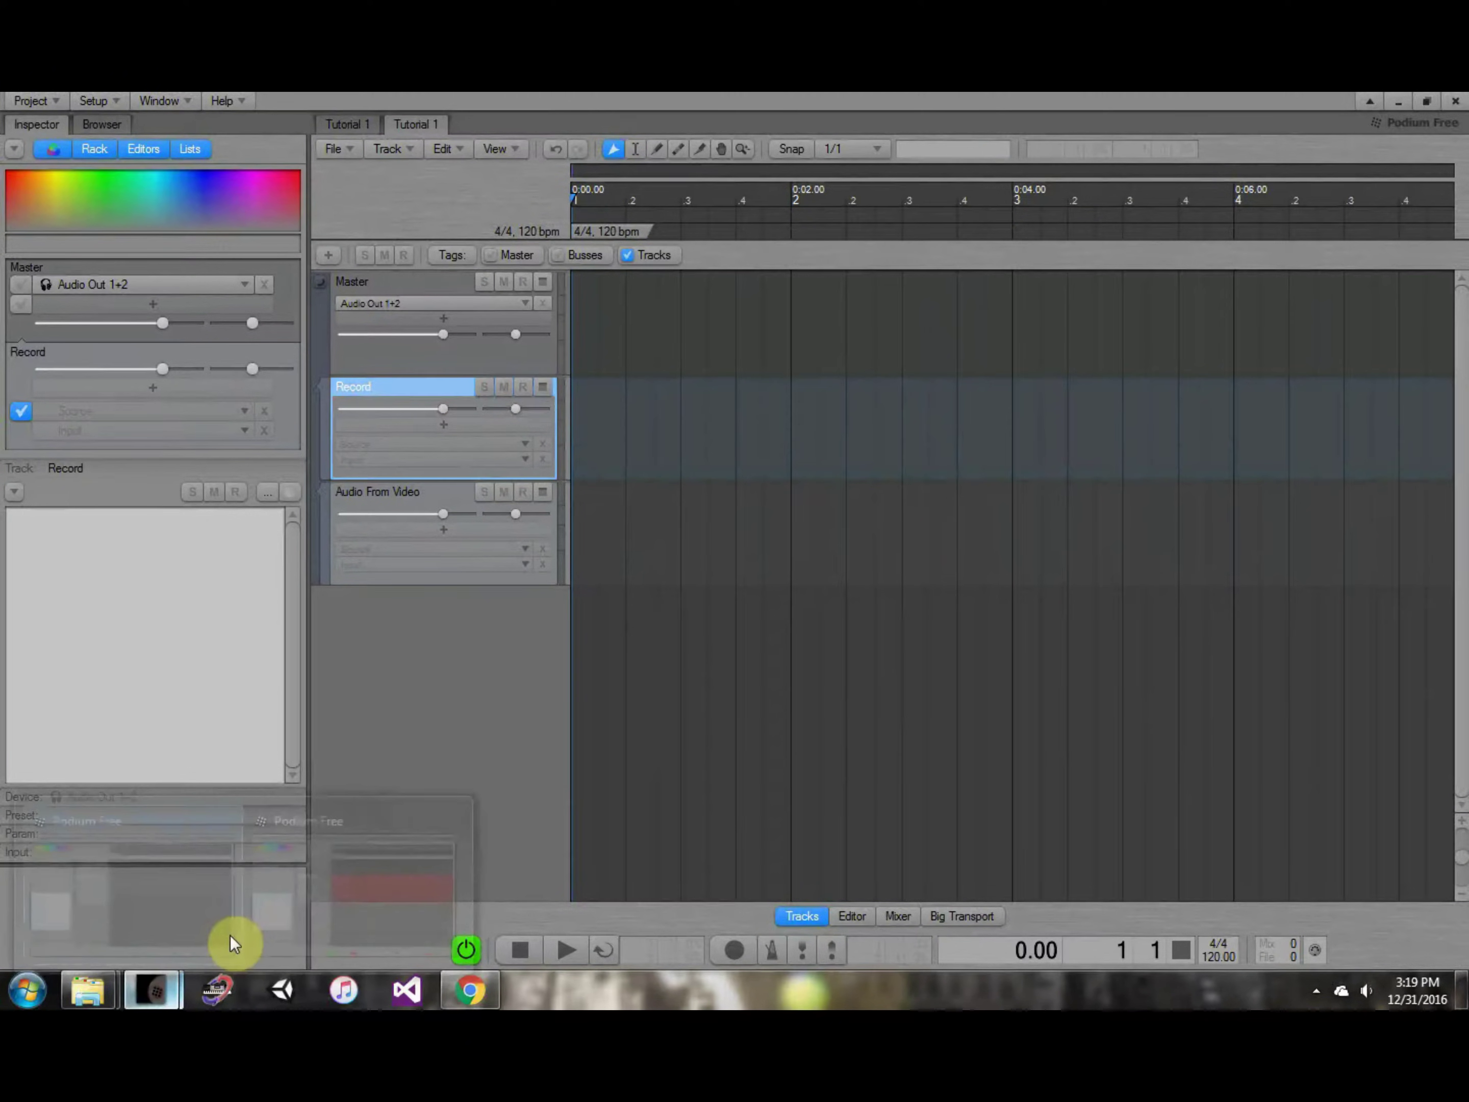
click(291, 907)
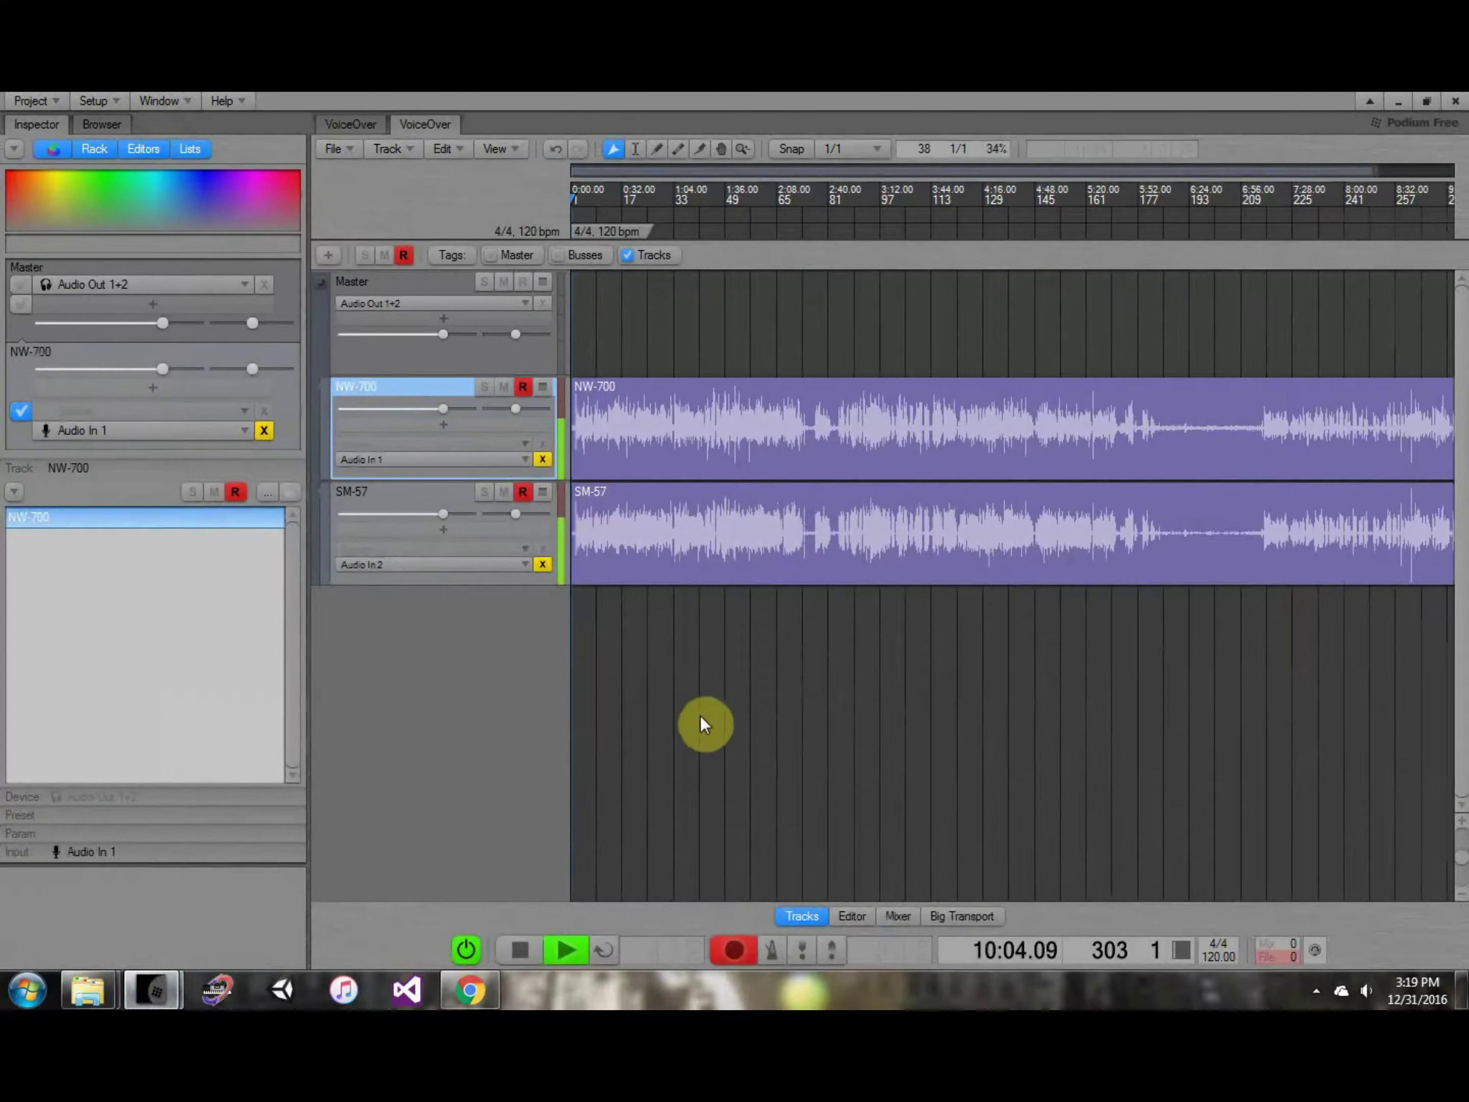
click(686, 702)
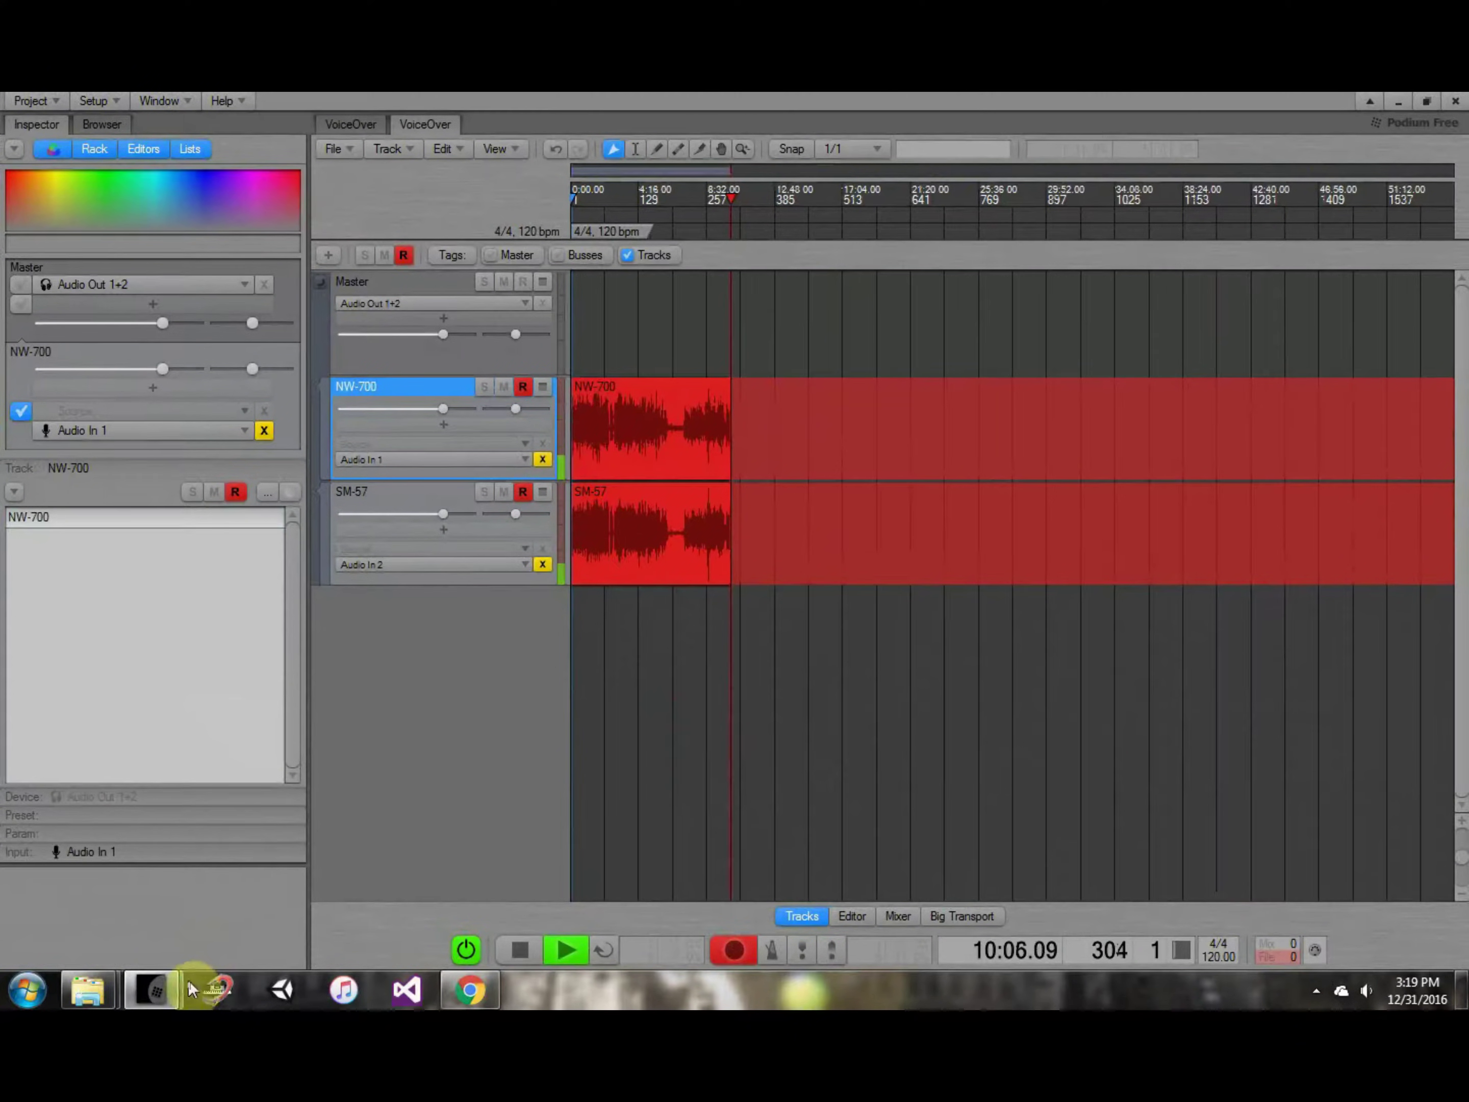
mouse_move(152, 989)
click(145, 916)
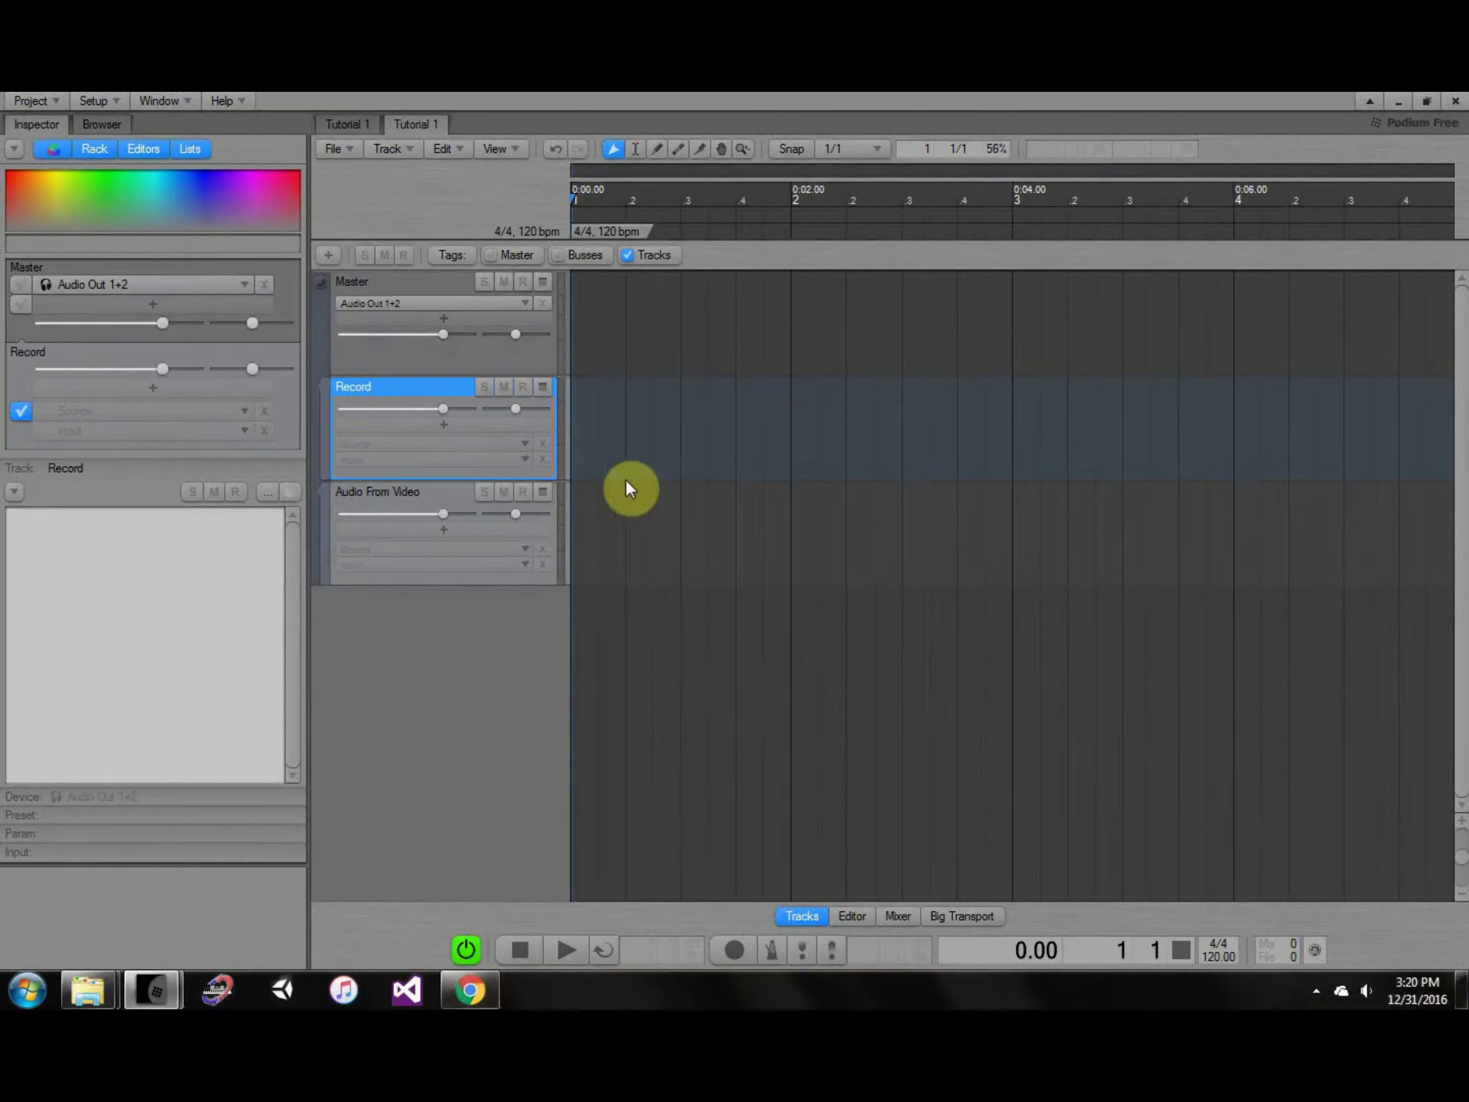
Set the Record track's input to Audio In 1+2 and arm the track for recording.
click(348, 460)
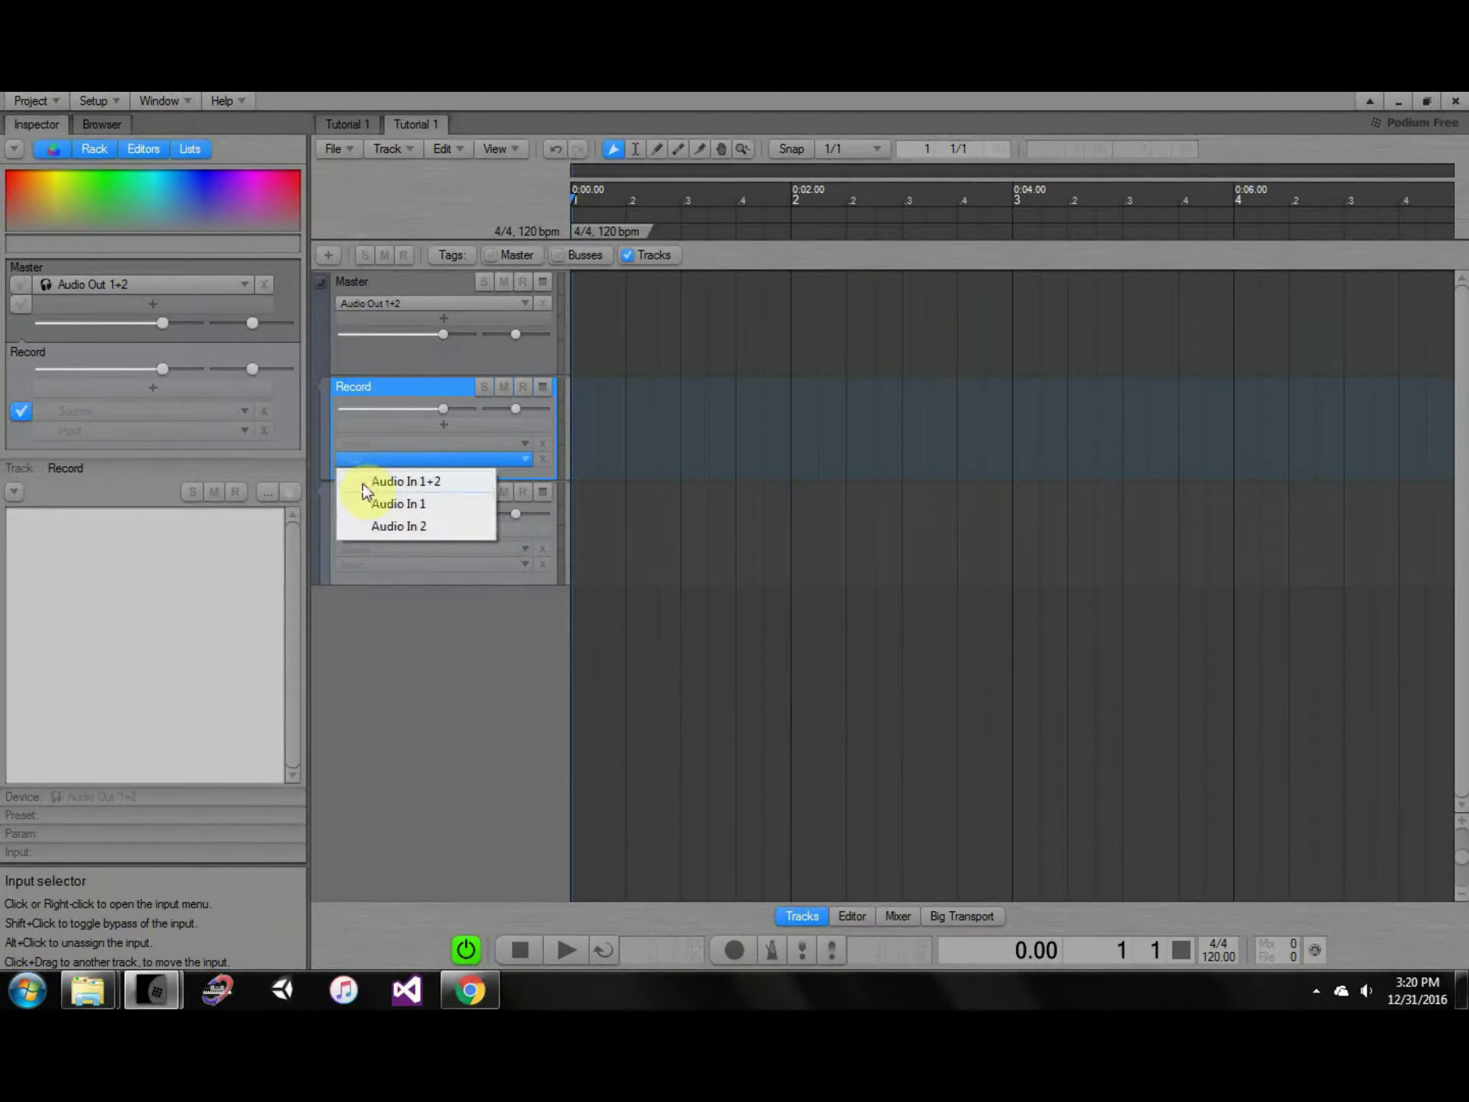
click(446, 483)
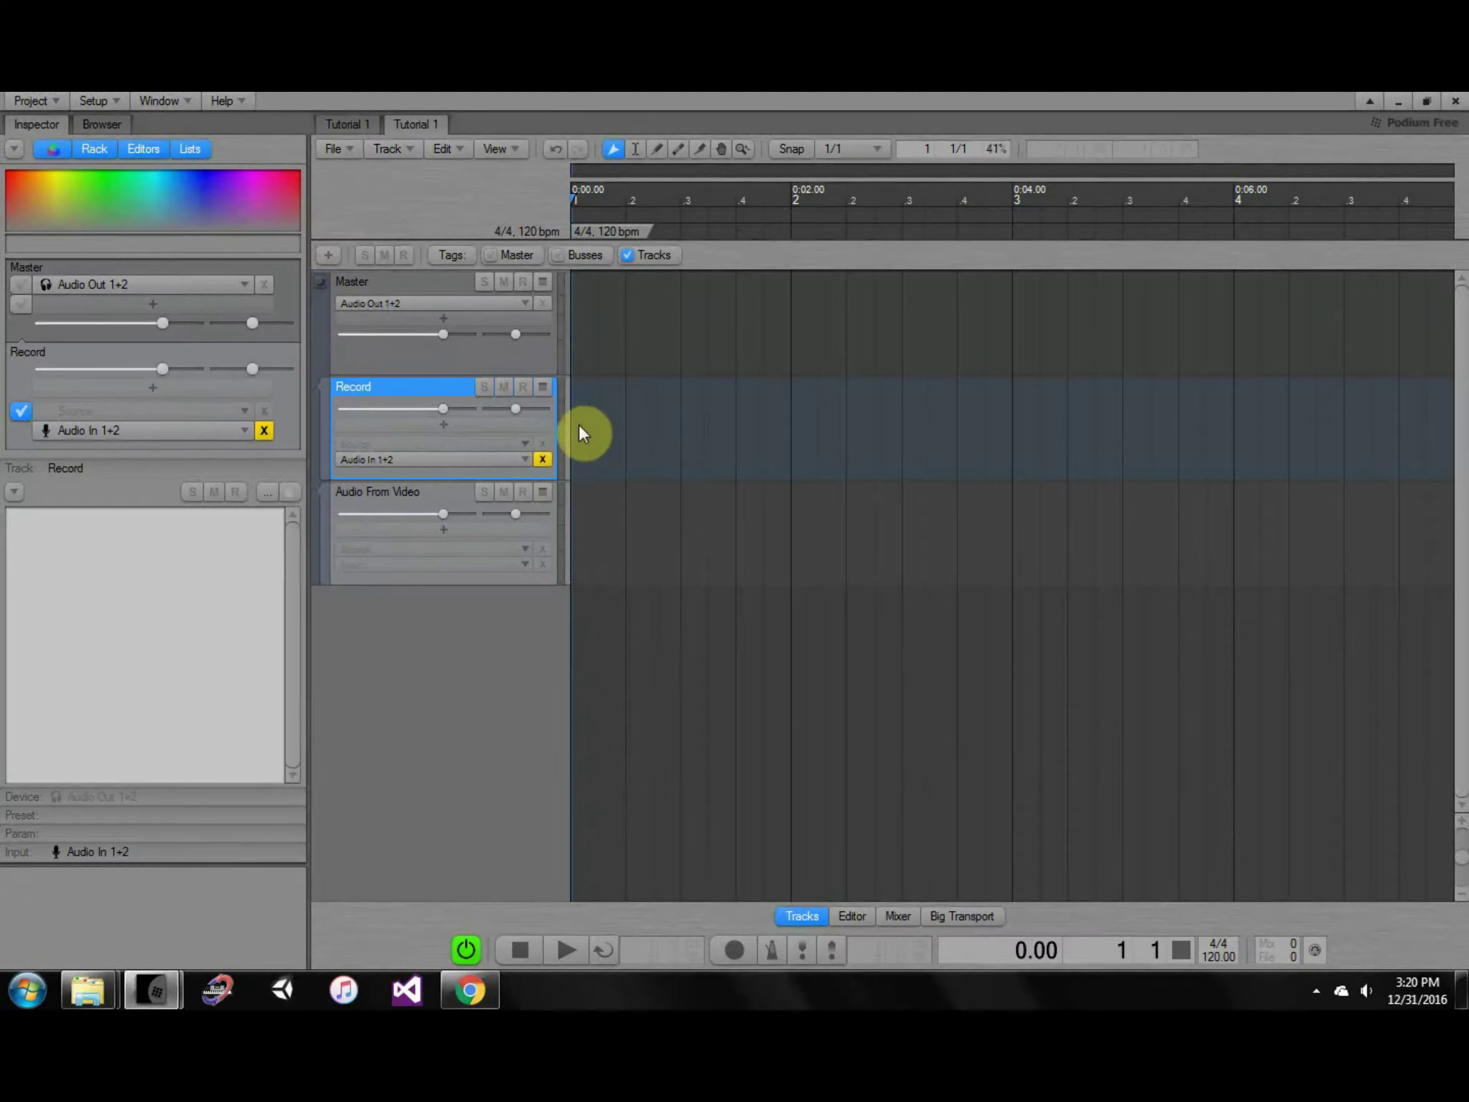
click(523, 386)
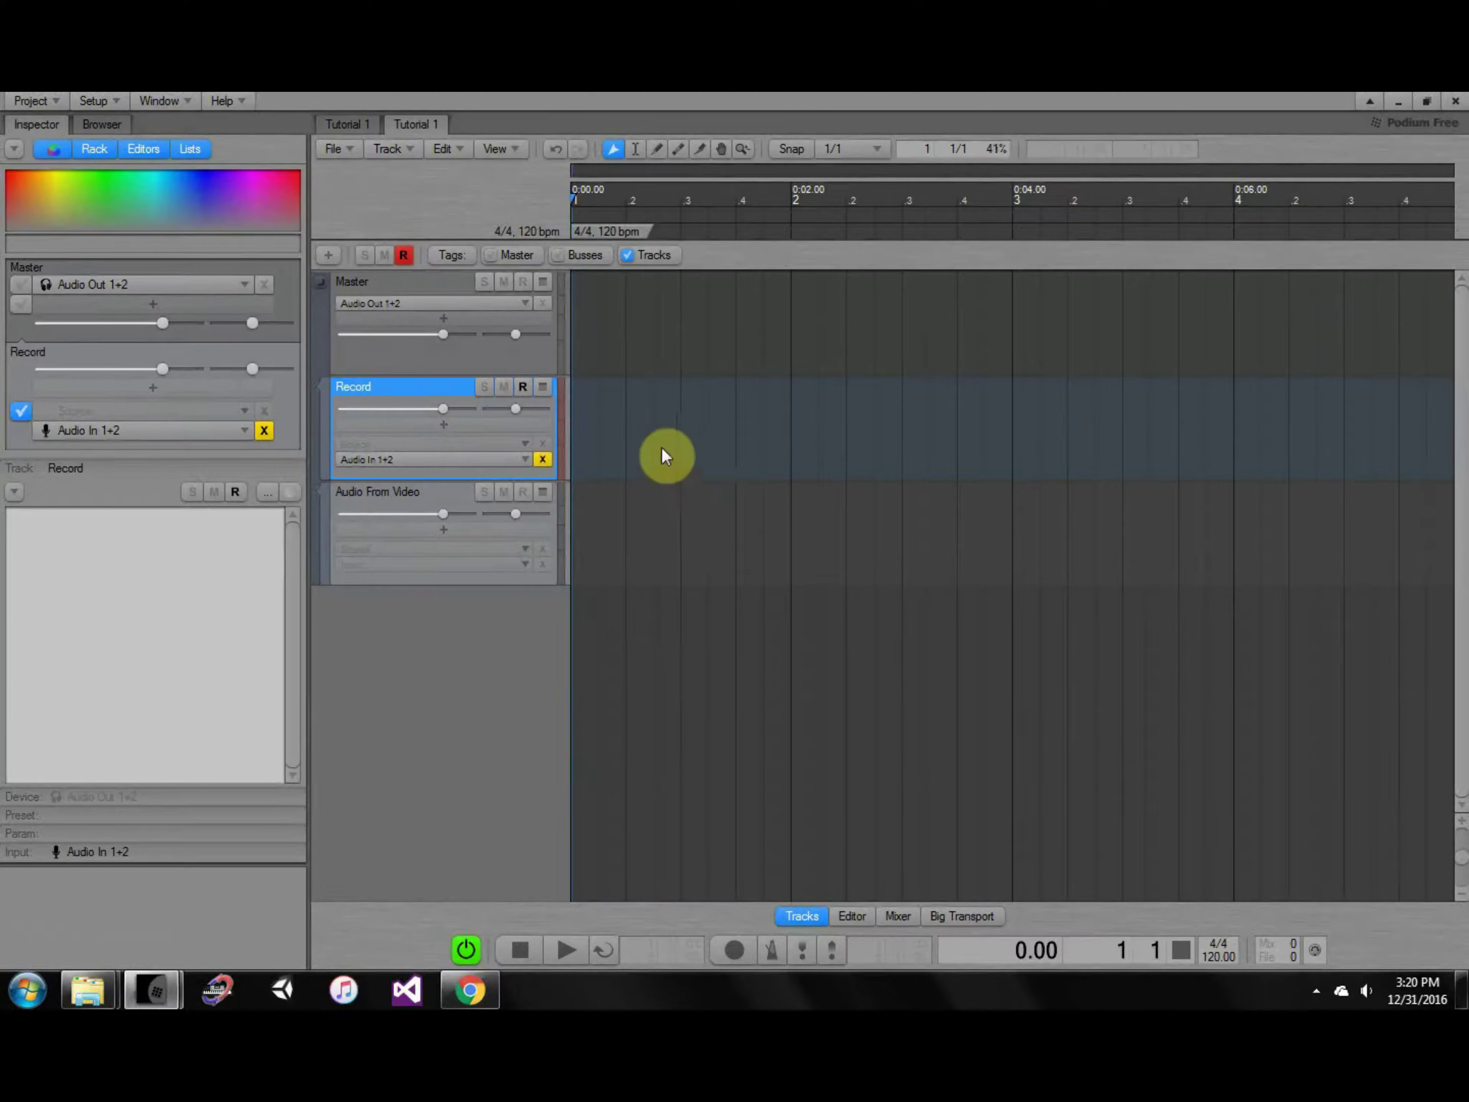
Switch to Chrome and browse the uploaded videos of the lalaland YouTube channel in a new tab.
click(493, 990)
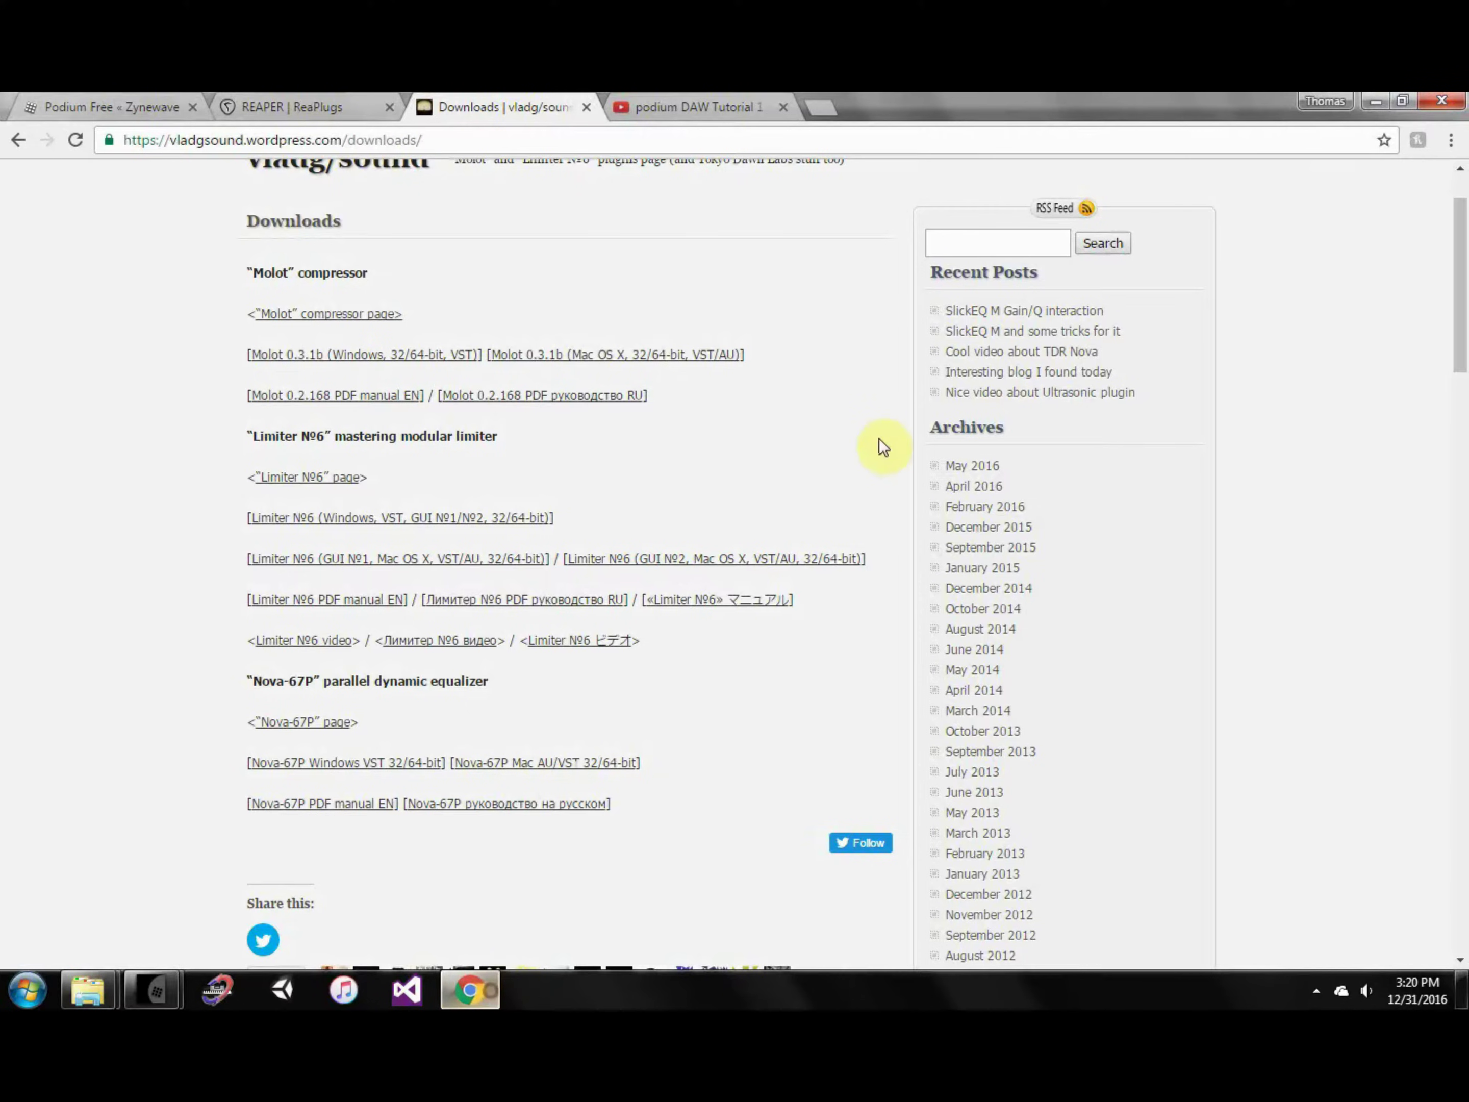
scroll(872, 418, up, 2)
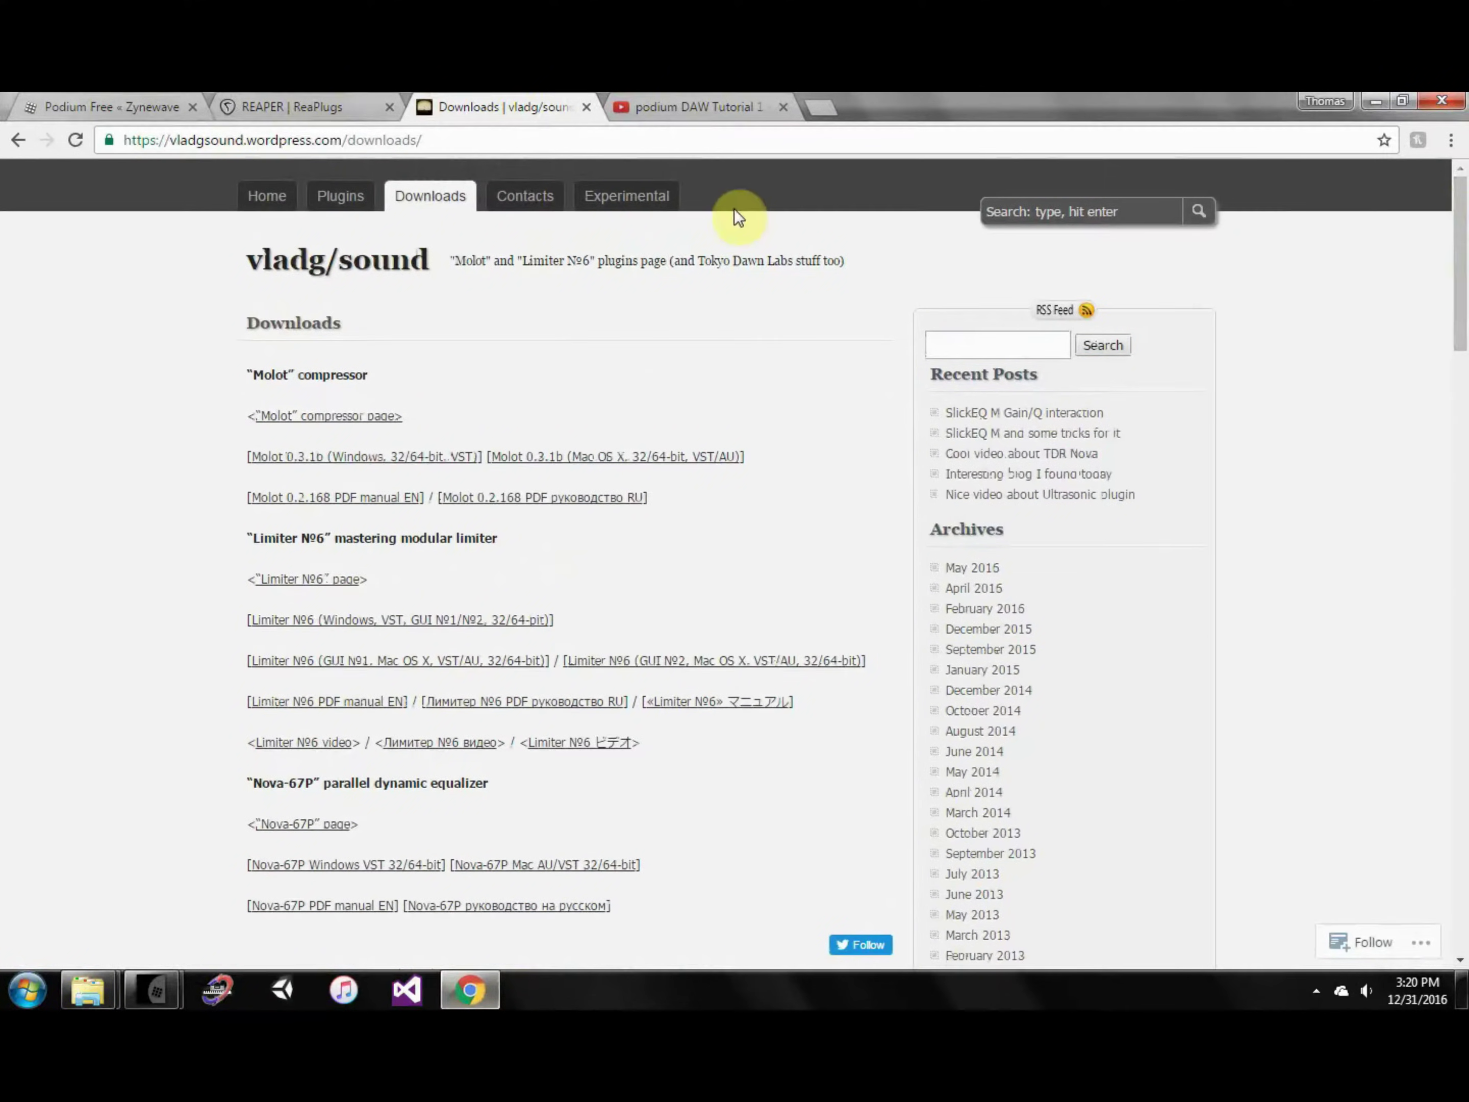
click(699, 106)
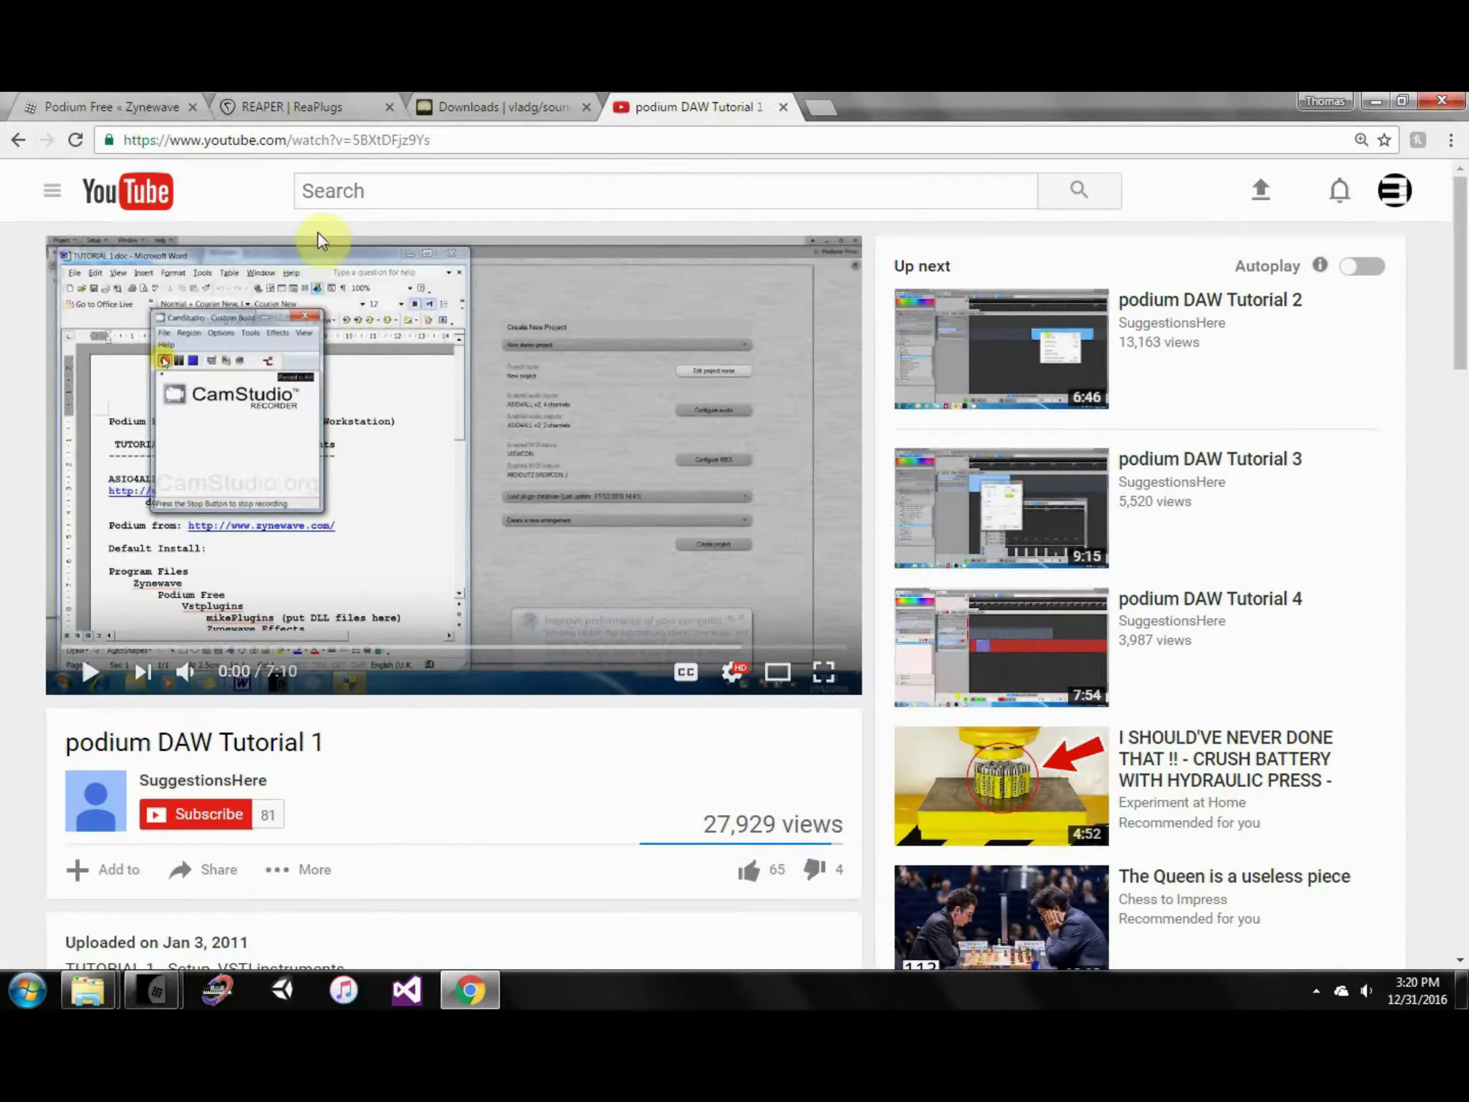
click(821, 108)
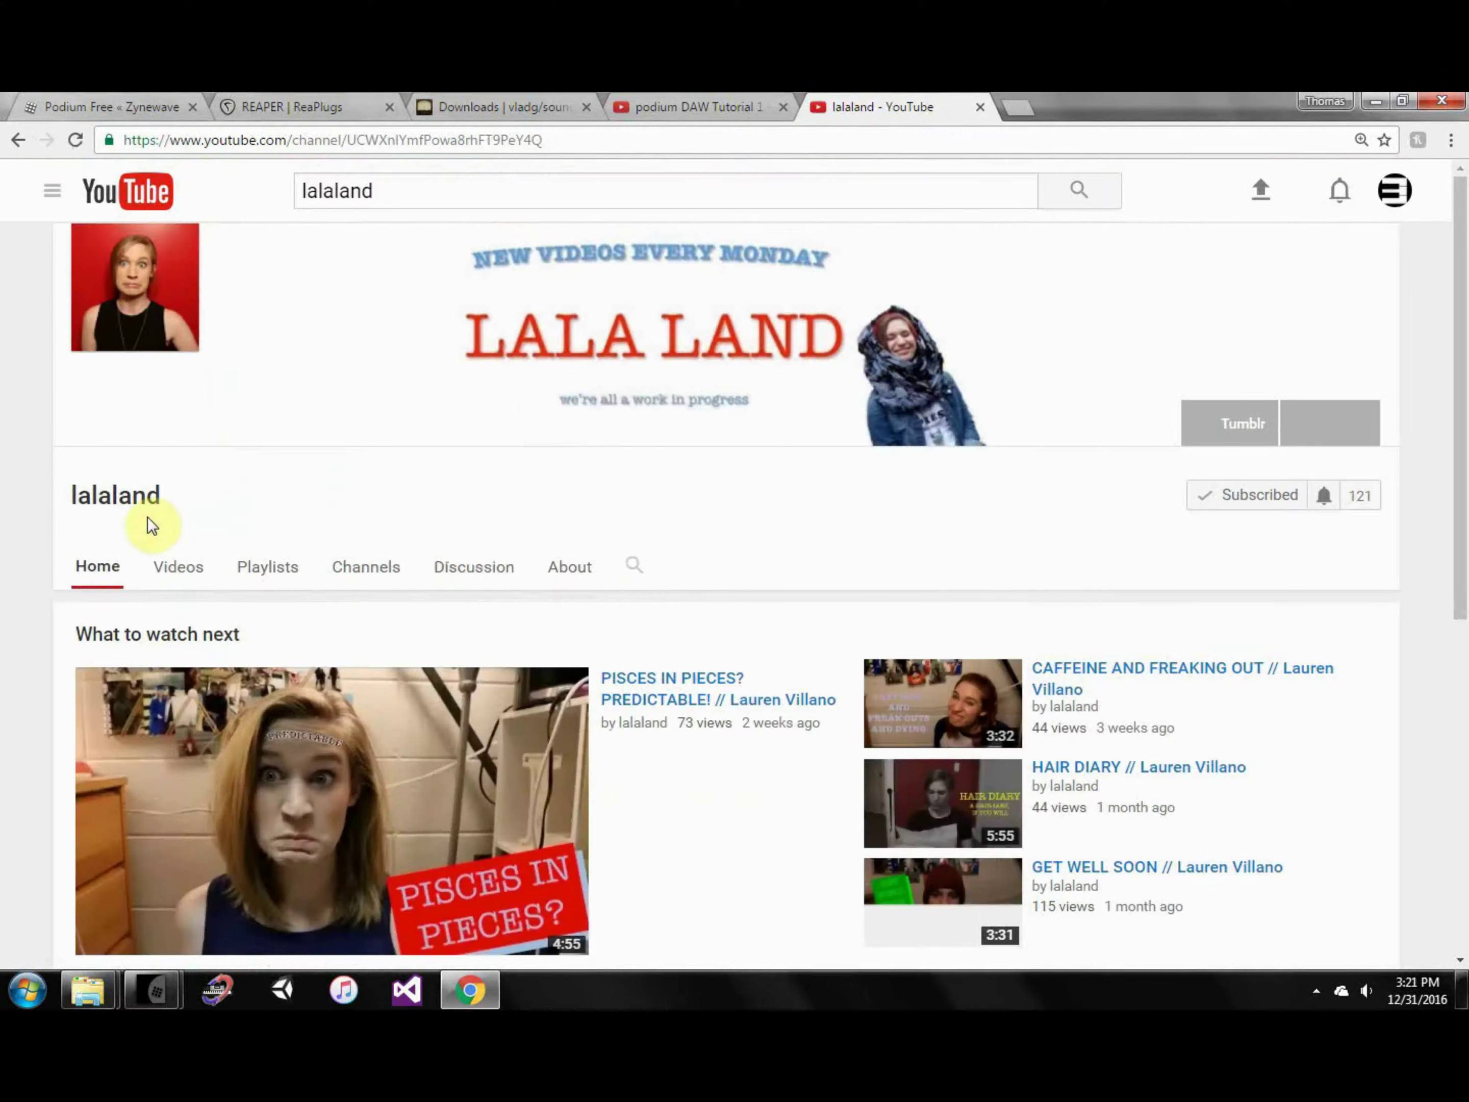
scroll(5, 554, down, 1)
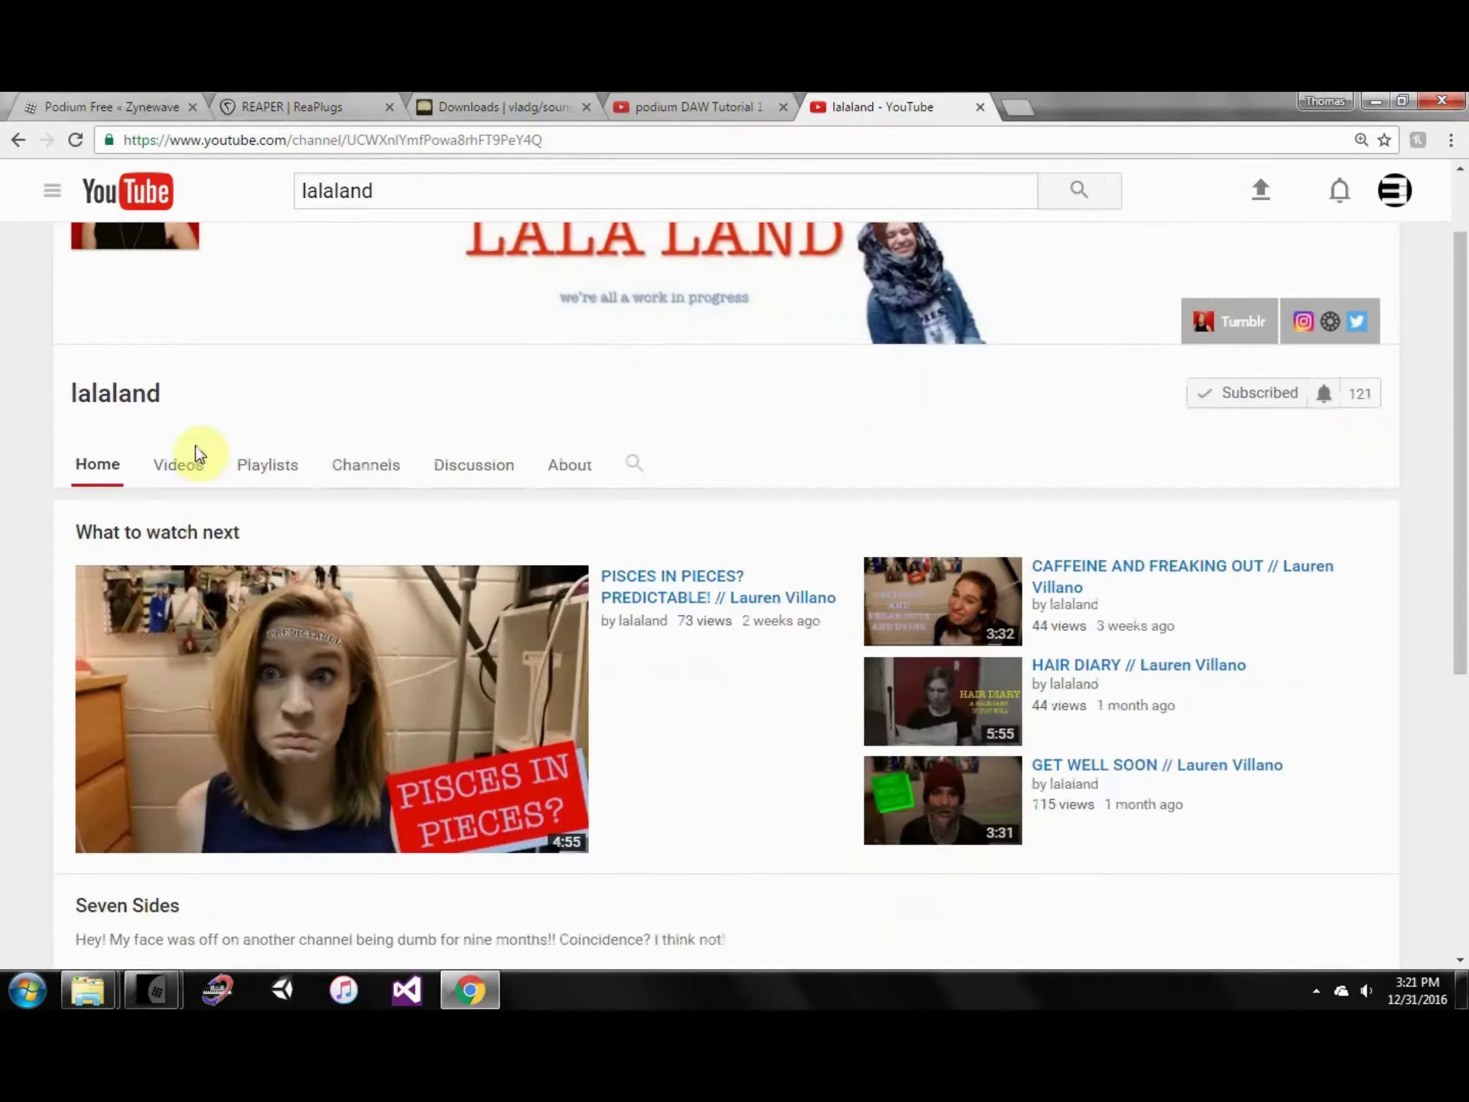
click(186, 466)
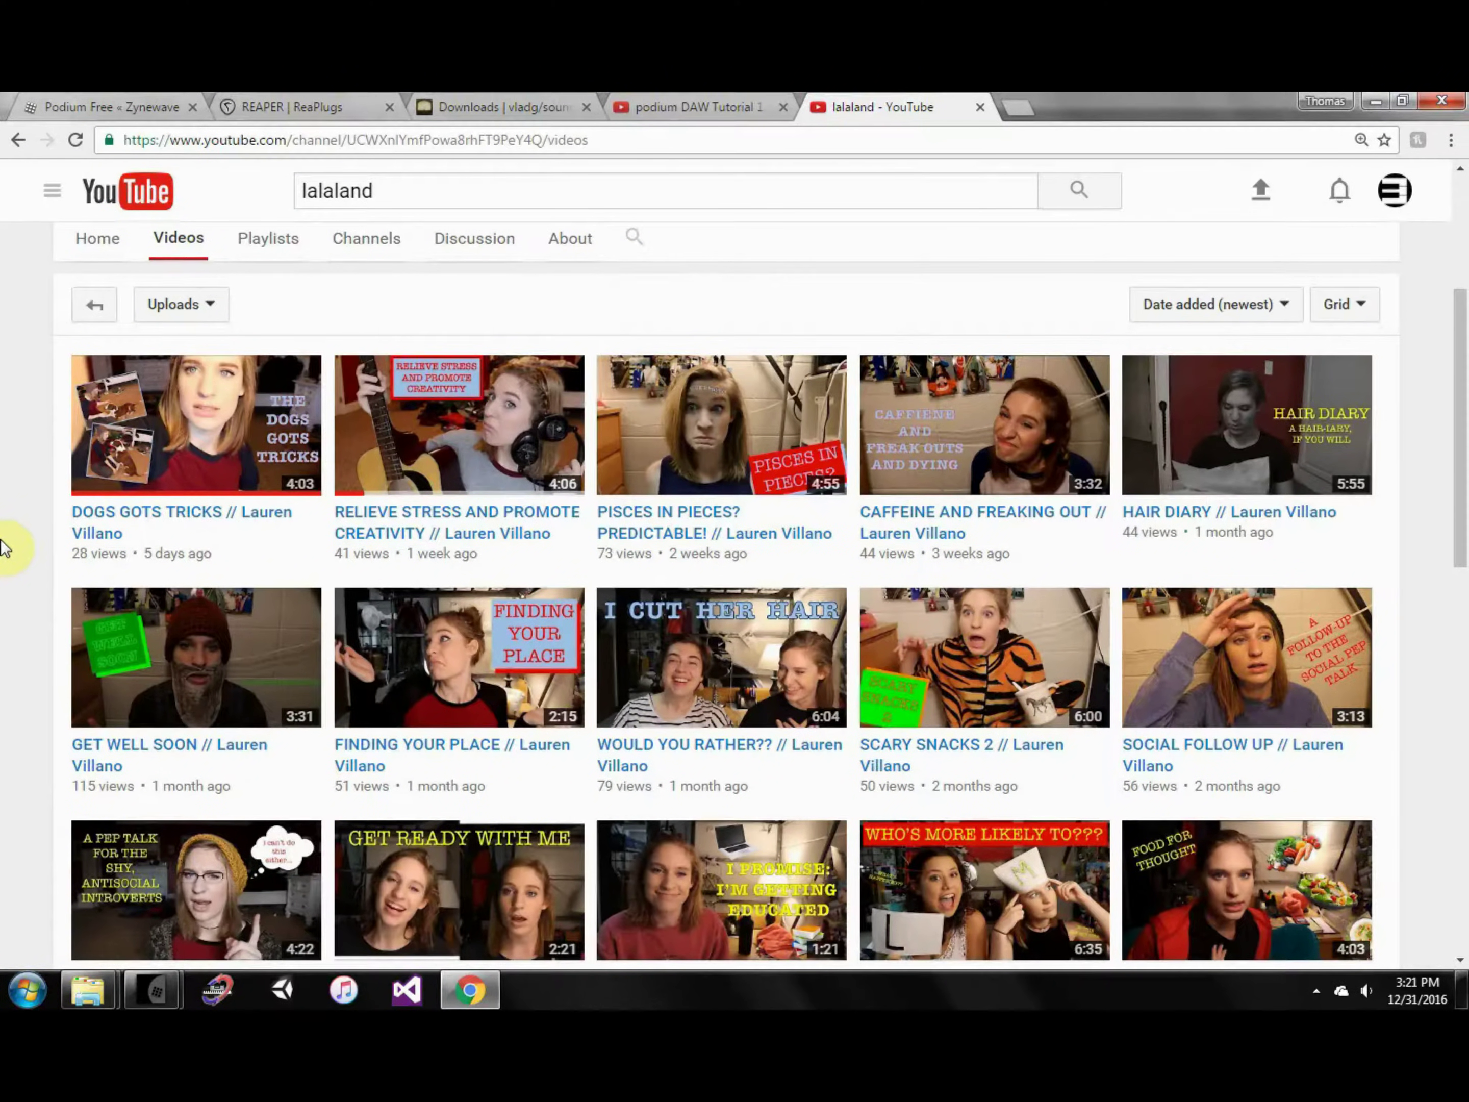
scroll(4, 427, up, 5)
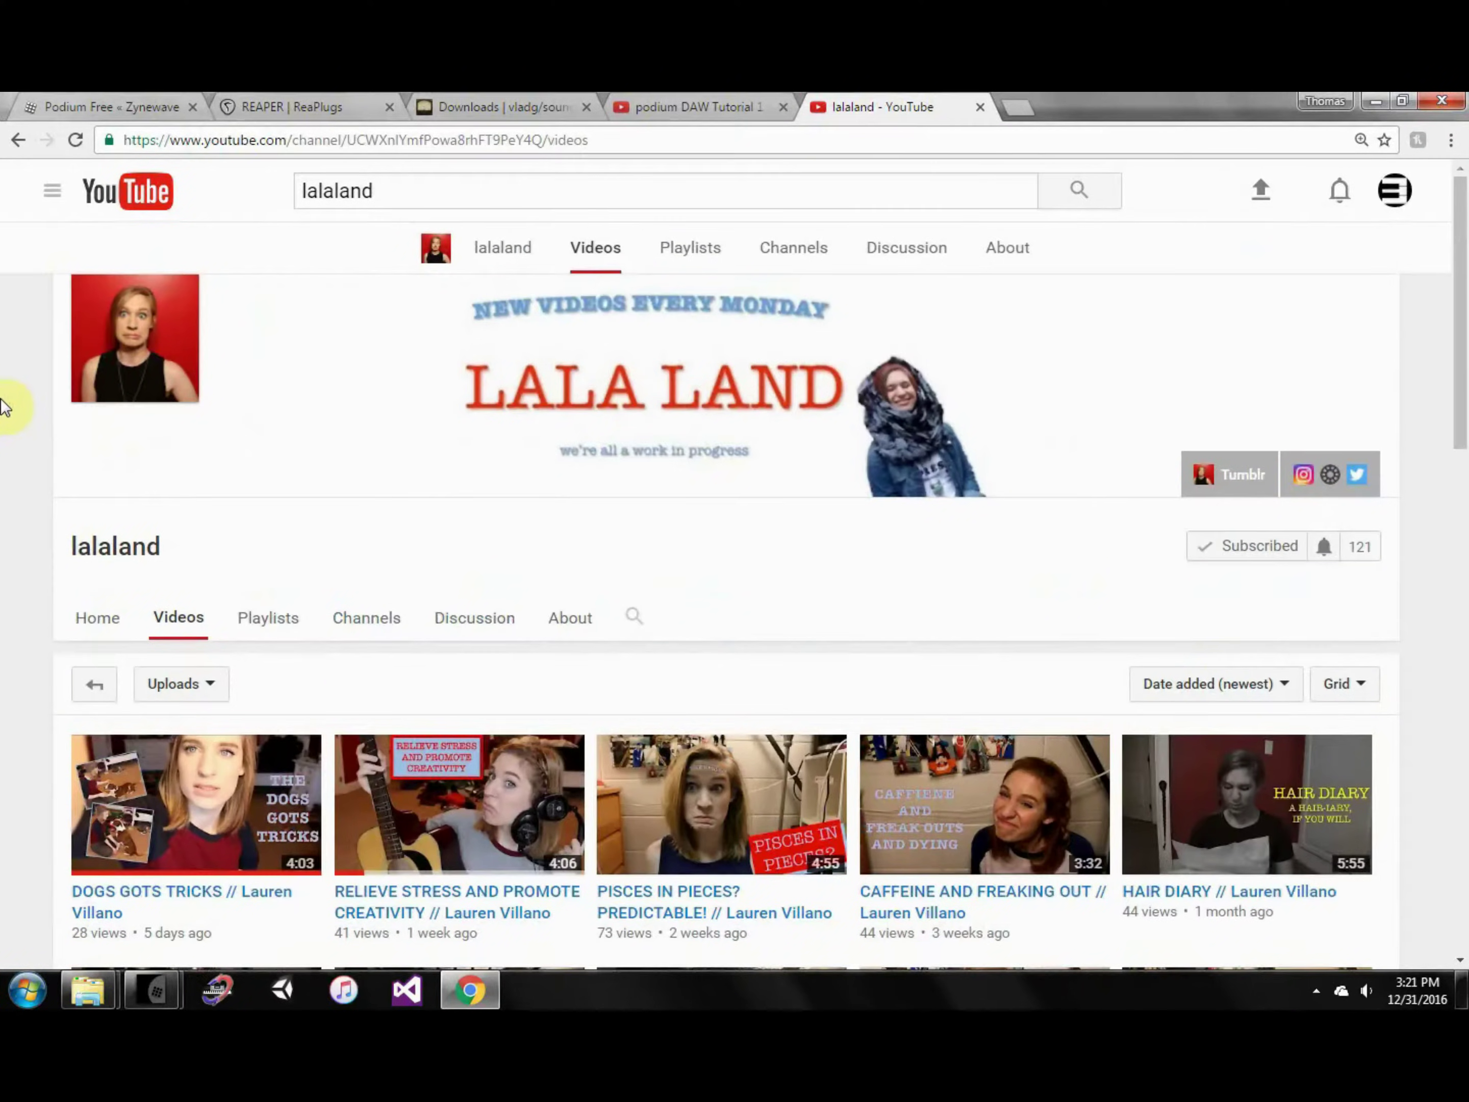
scroll(7, 407, down, 5)
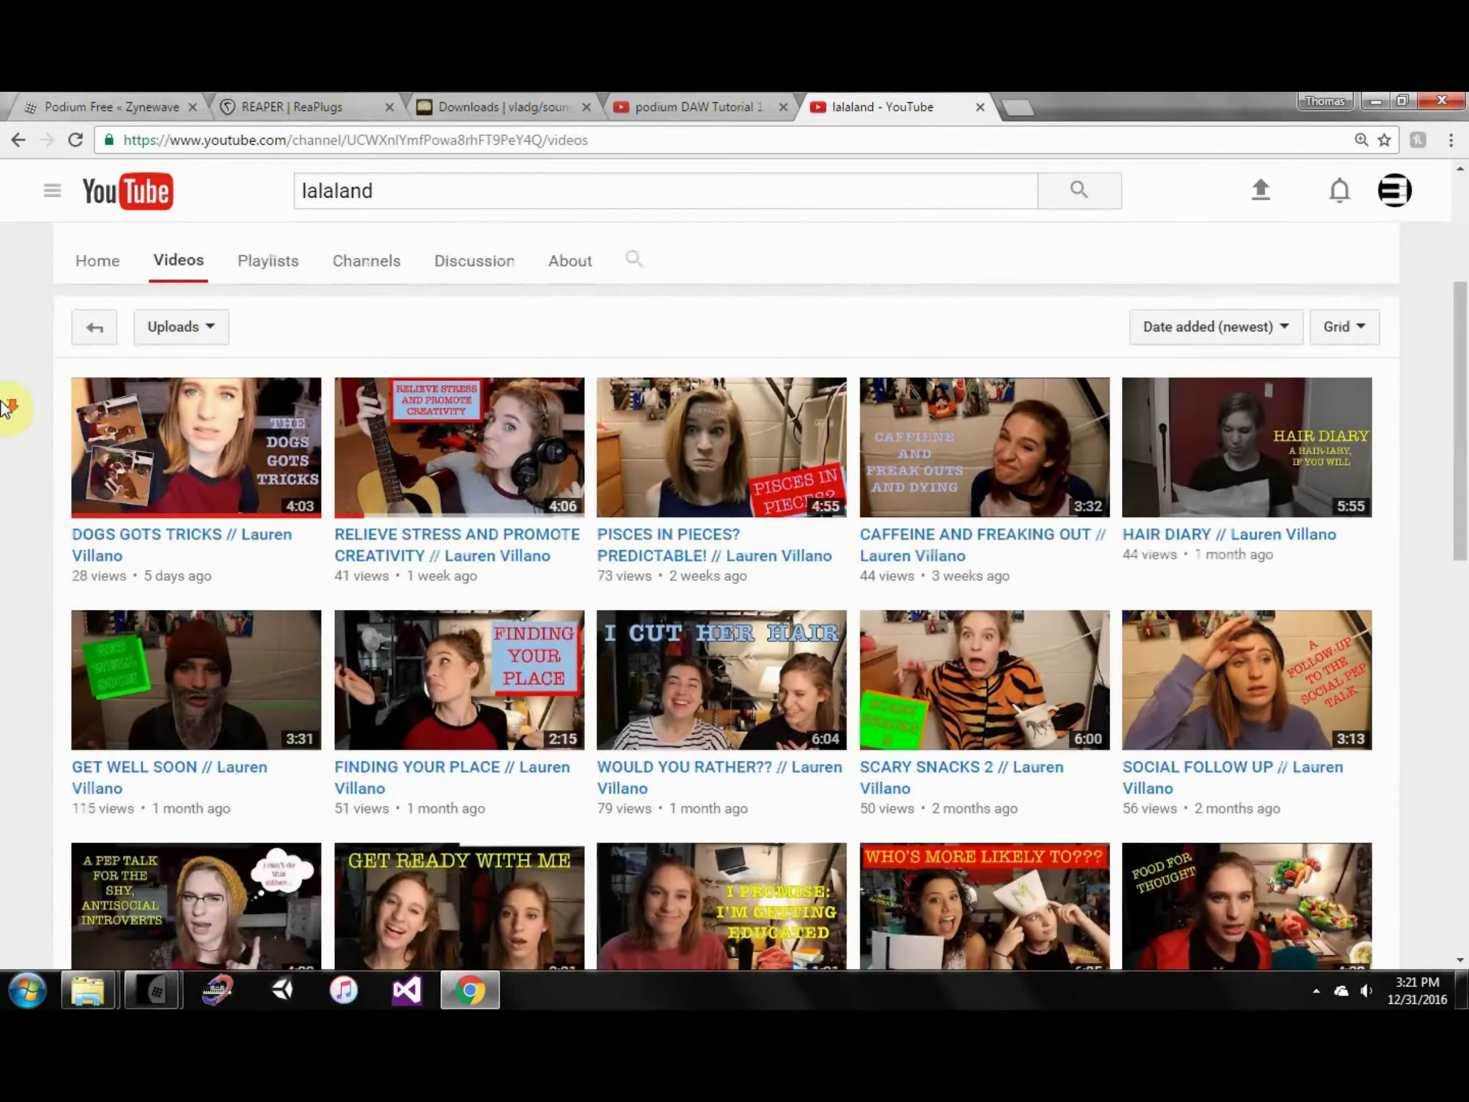
Open the DOGS GOTS TRICKS video, skip its ad and pause it at the start.
click(137, 539)
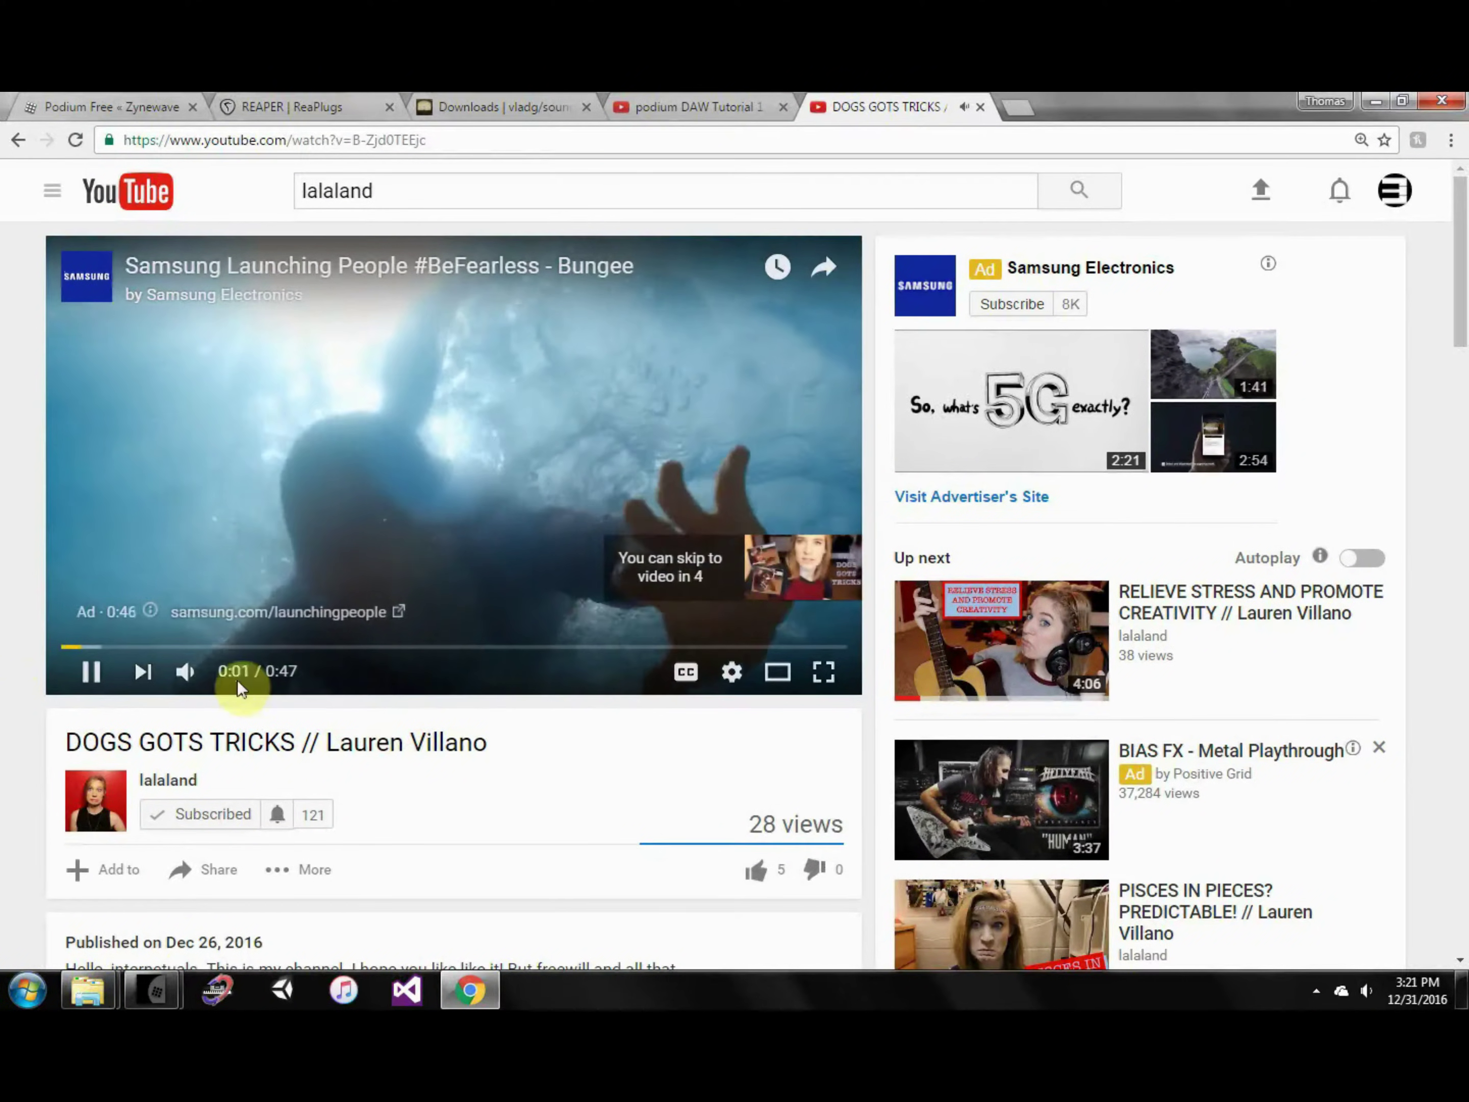
drag(226, 675, 297, 676)
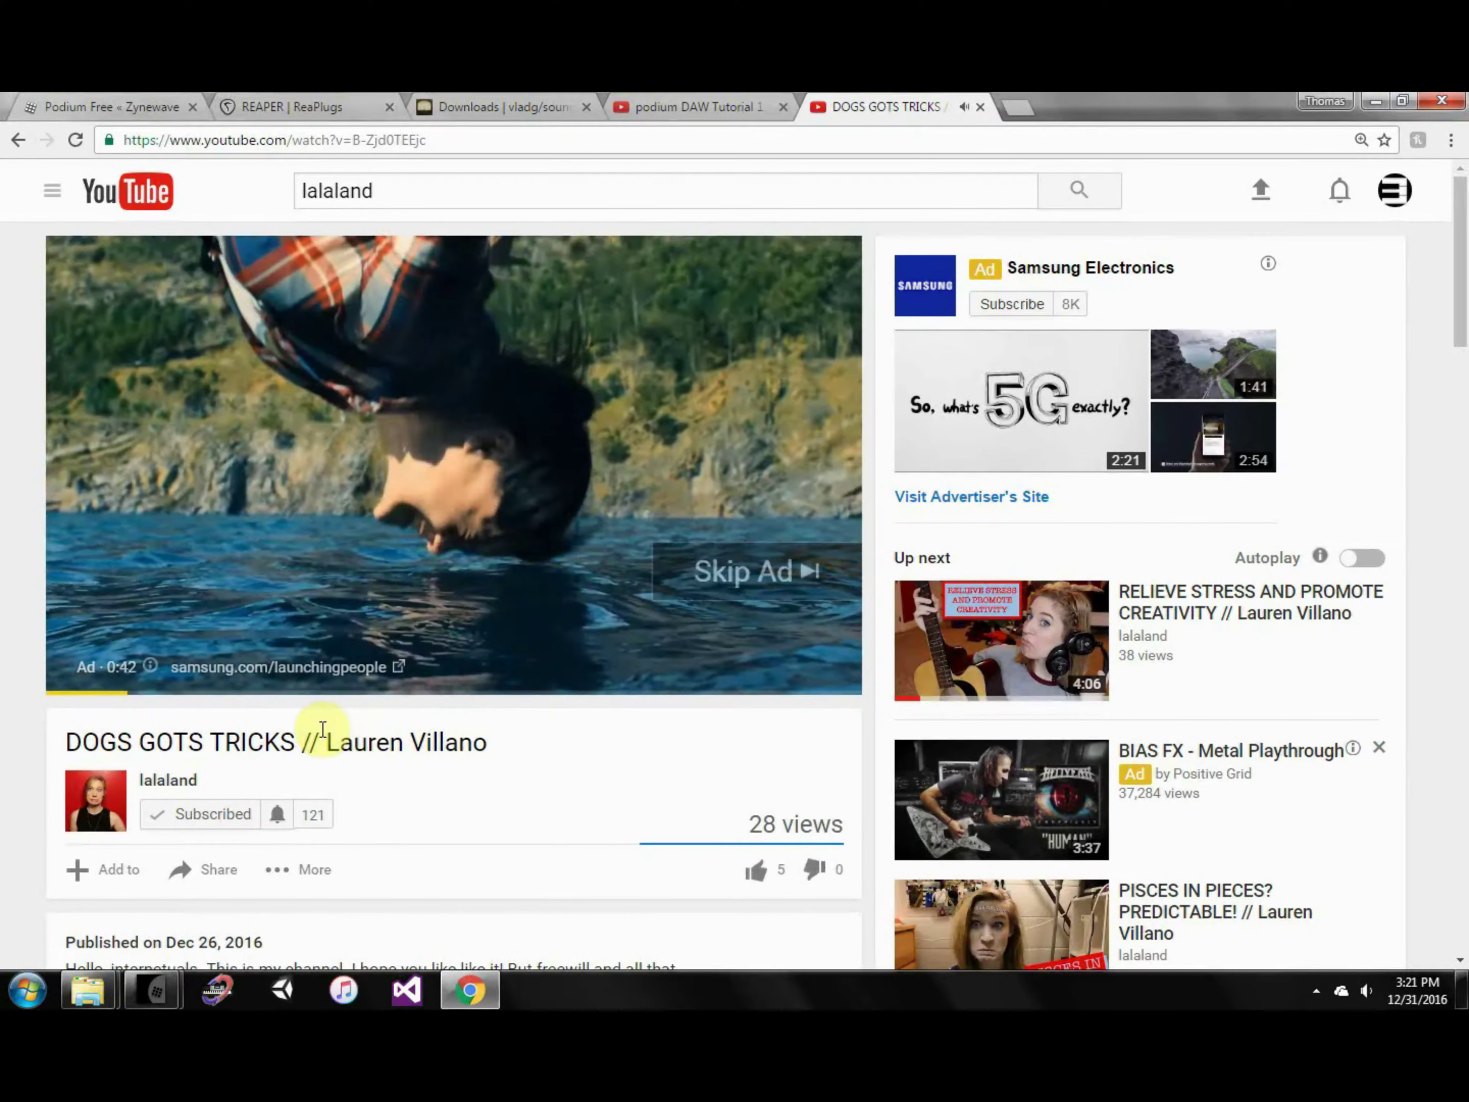
click(723, 566)
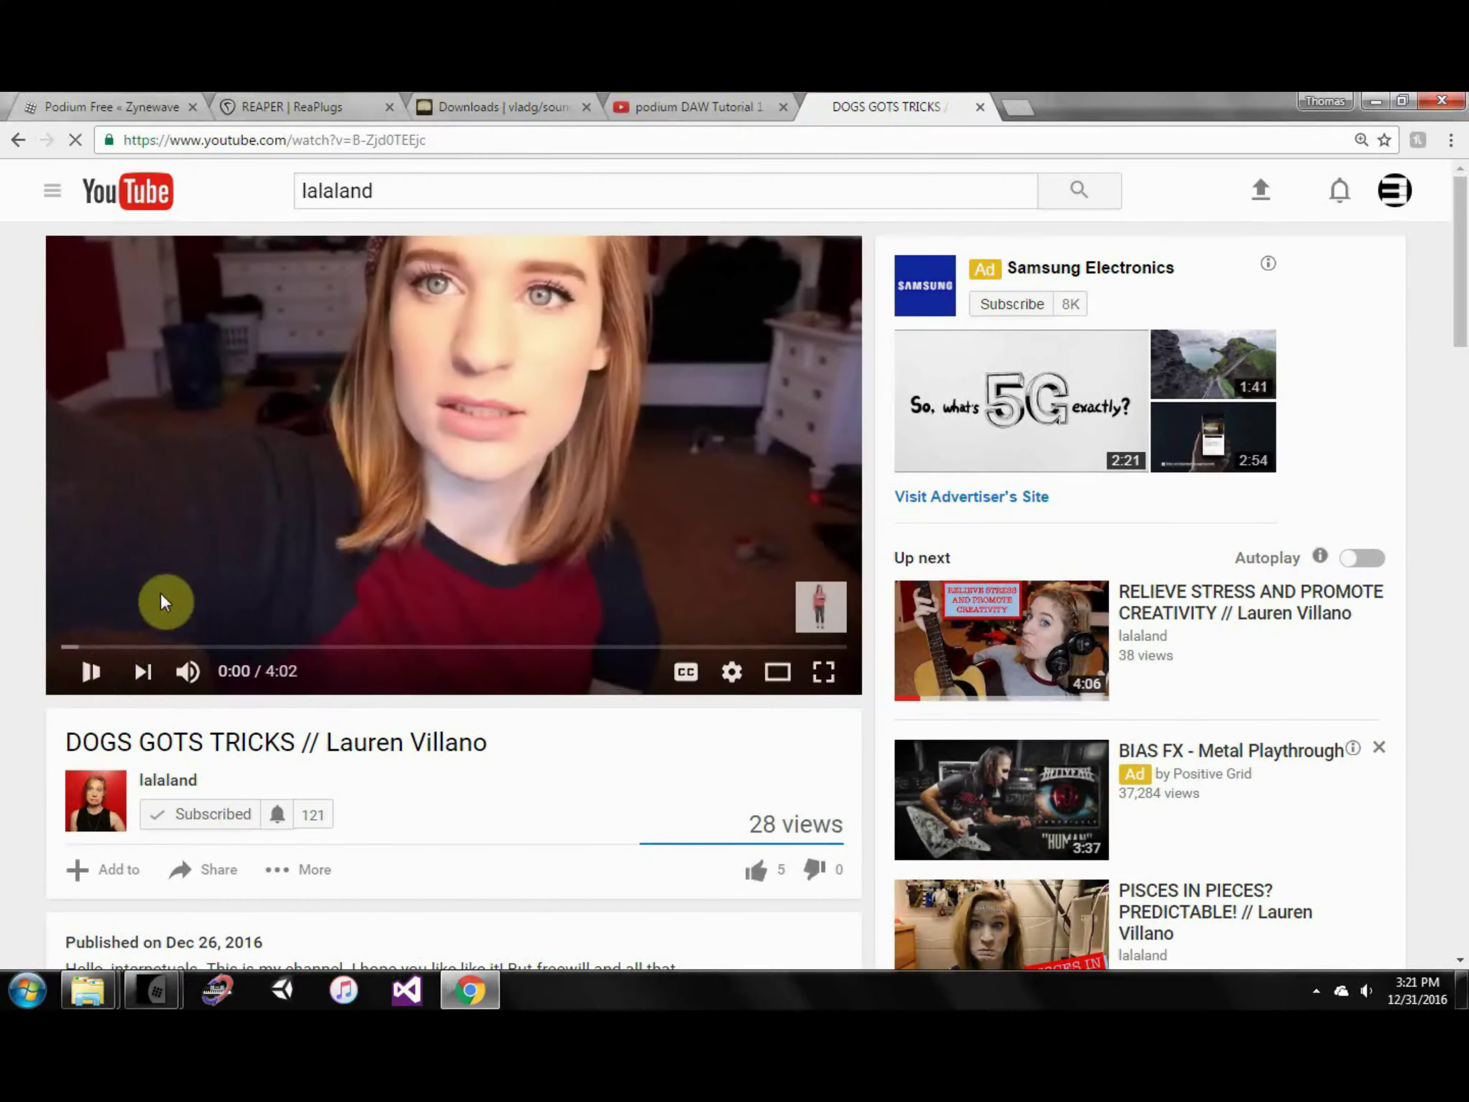
click(94, 673)
Raise the headphones' system volume and switch back to the Tutorial 1 arrangement in Podium Free.
click(1367, 991)
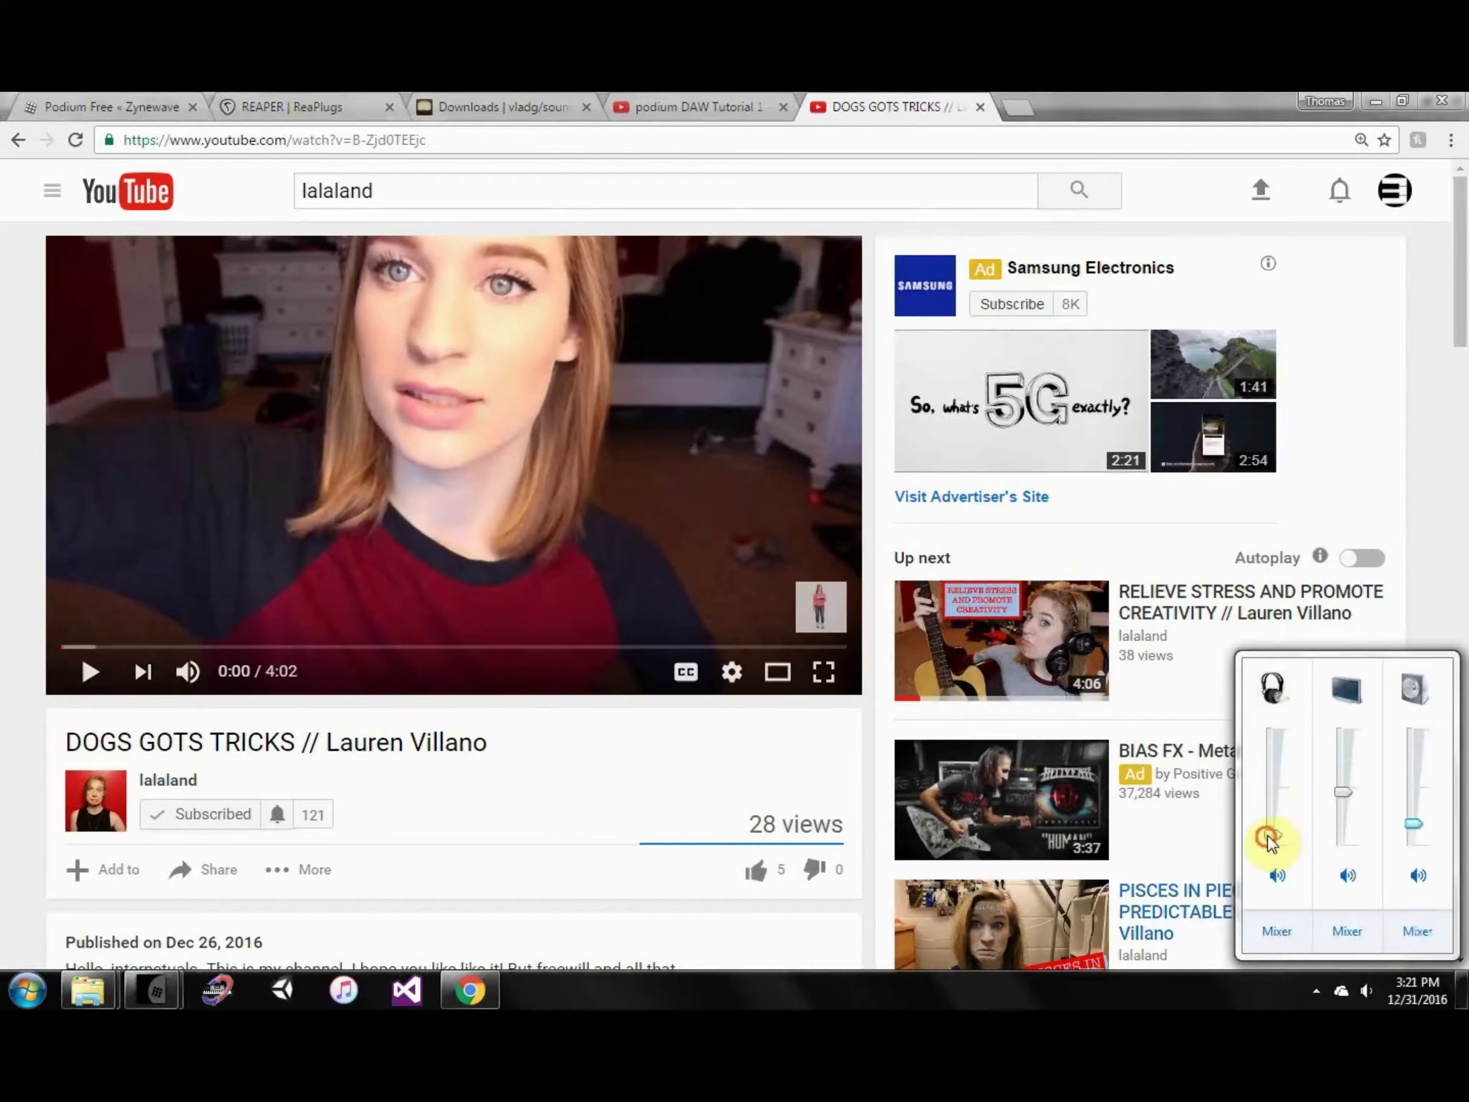
drag(1271, 837, 1275, 762)
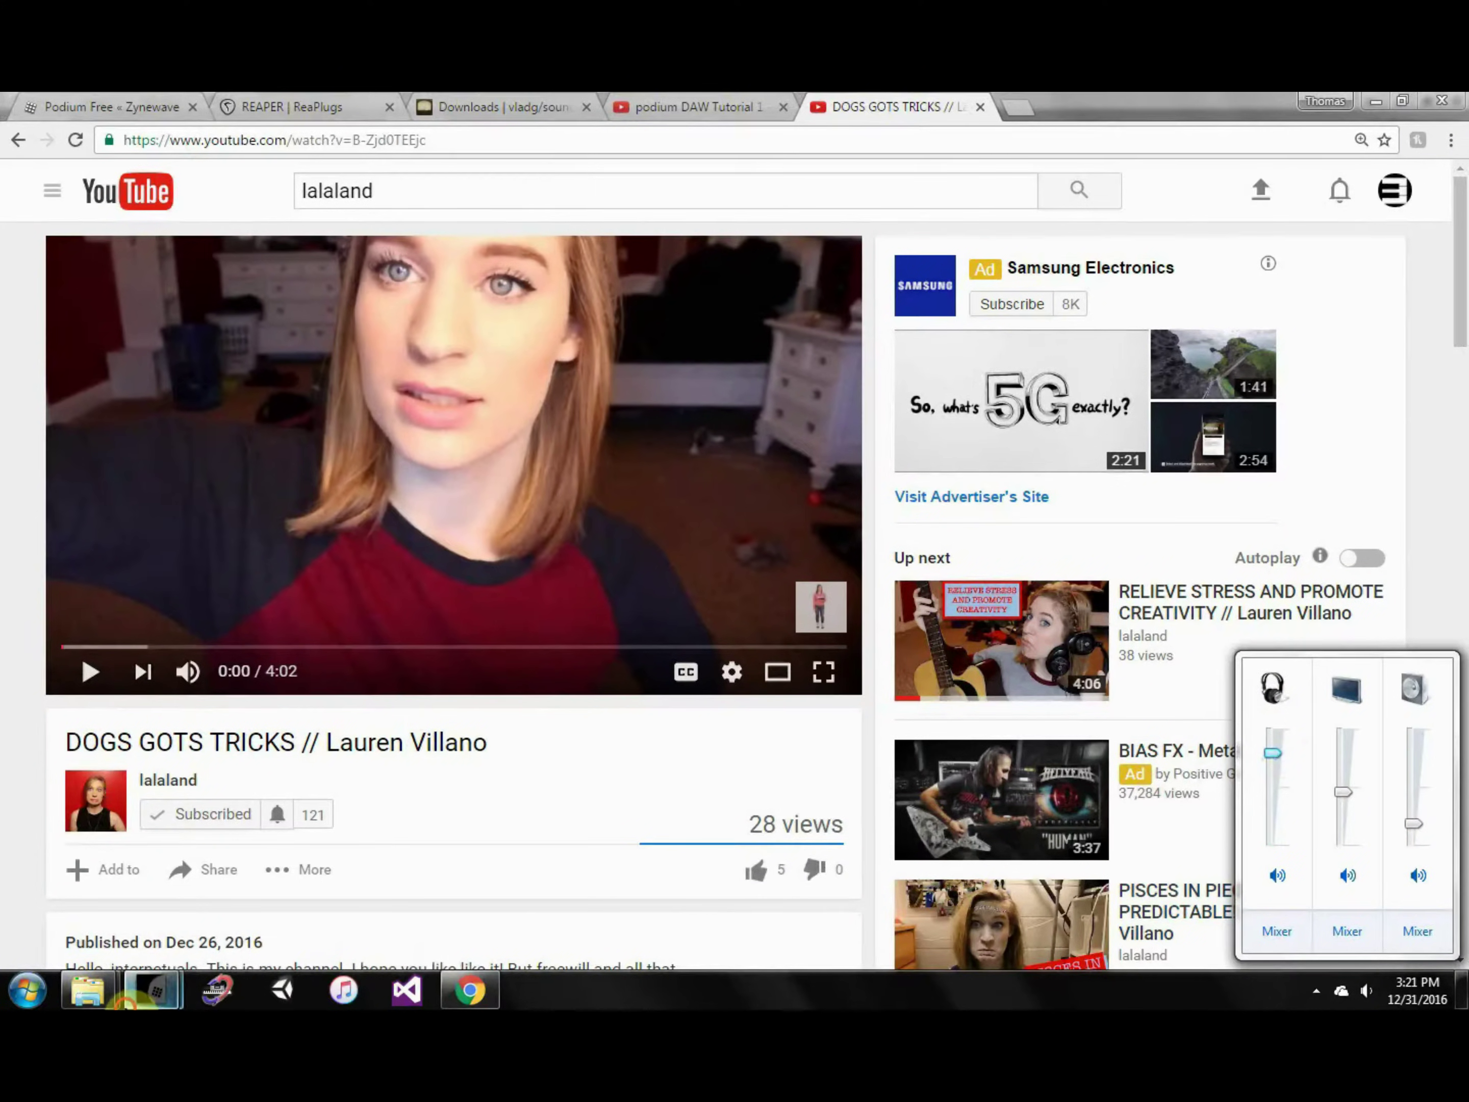
click(152, 990)
click(128, 893)
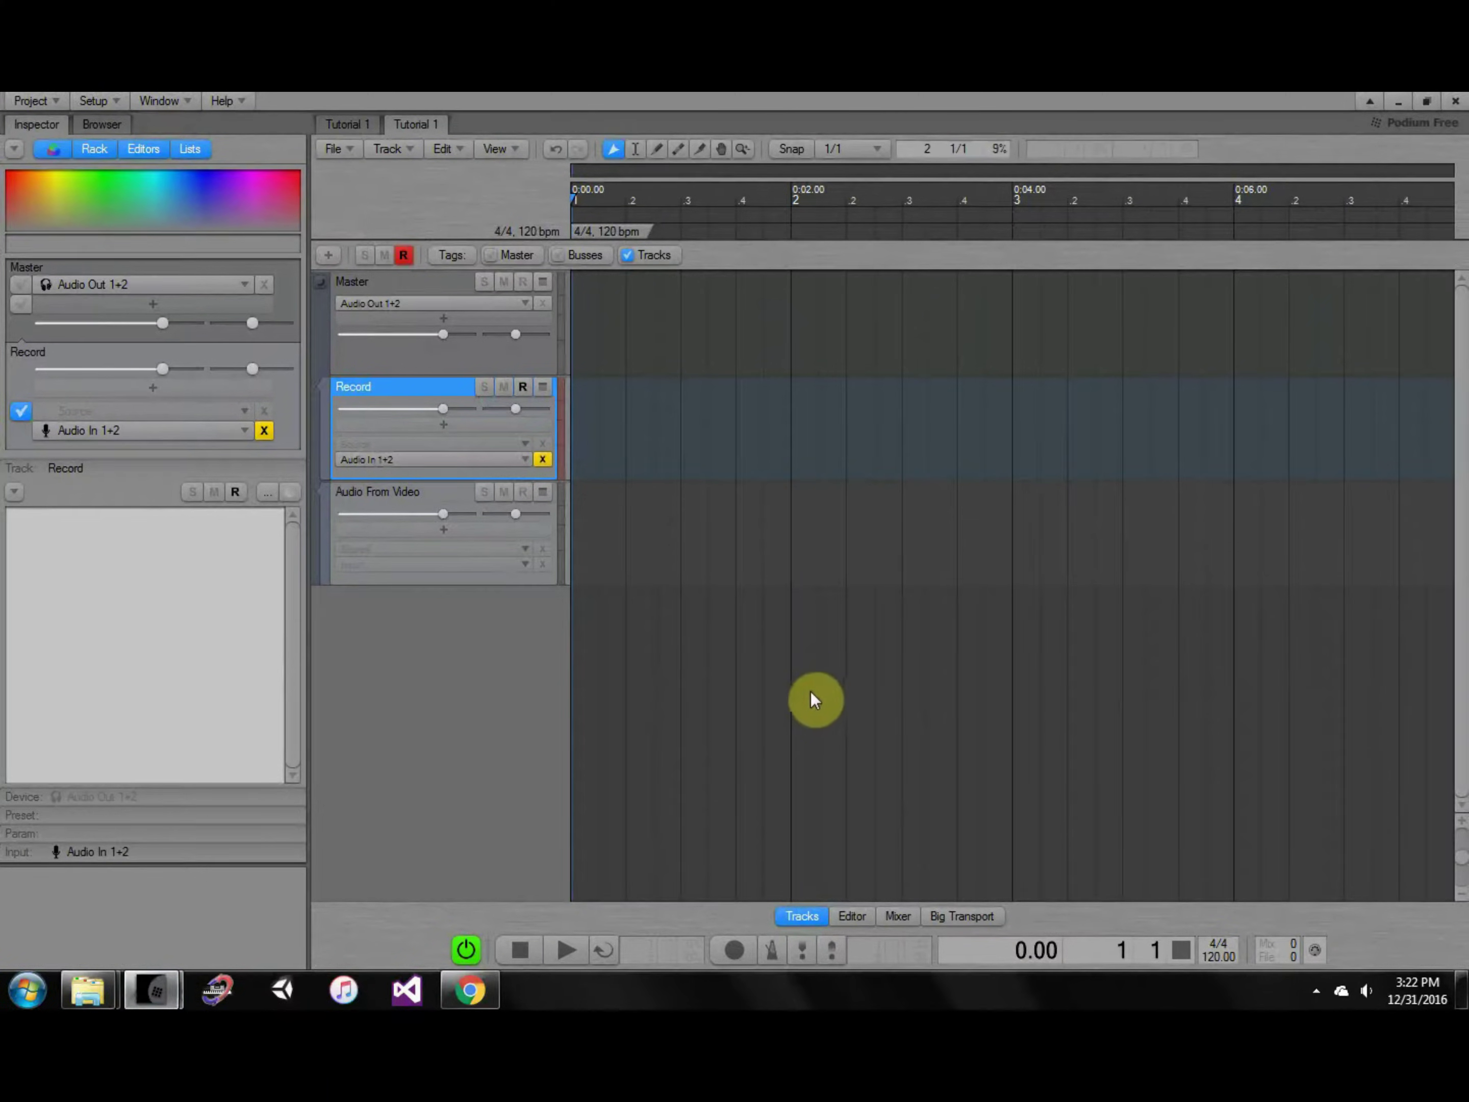
Enable record mode and start recording on the armed Record track.
key(r)
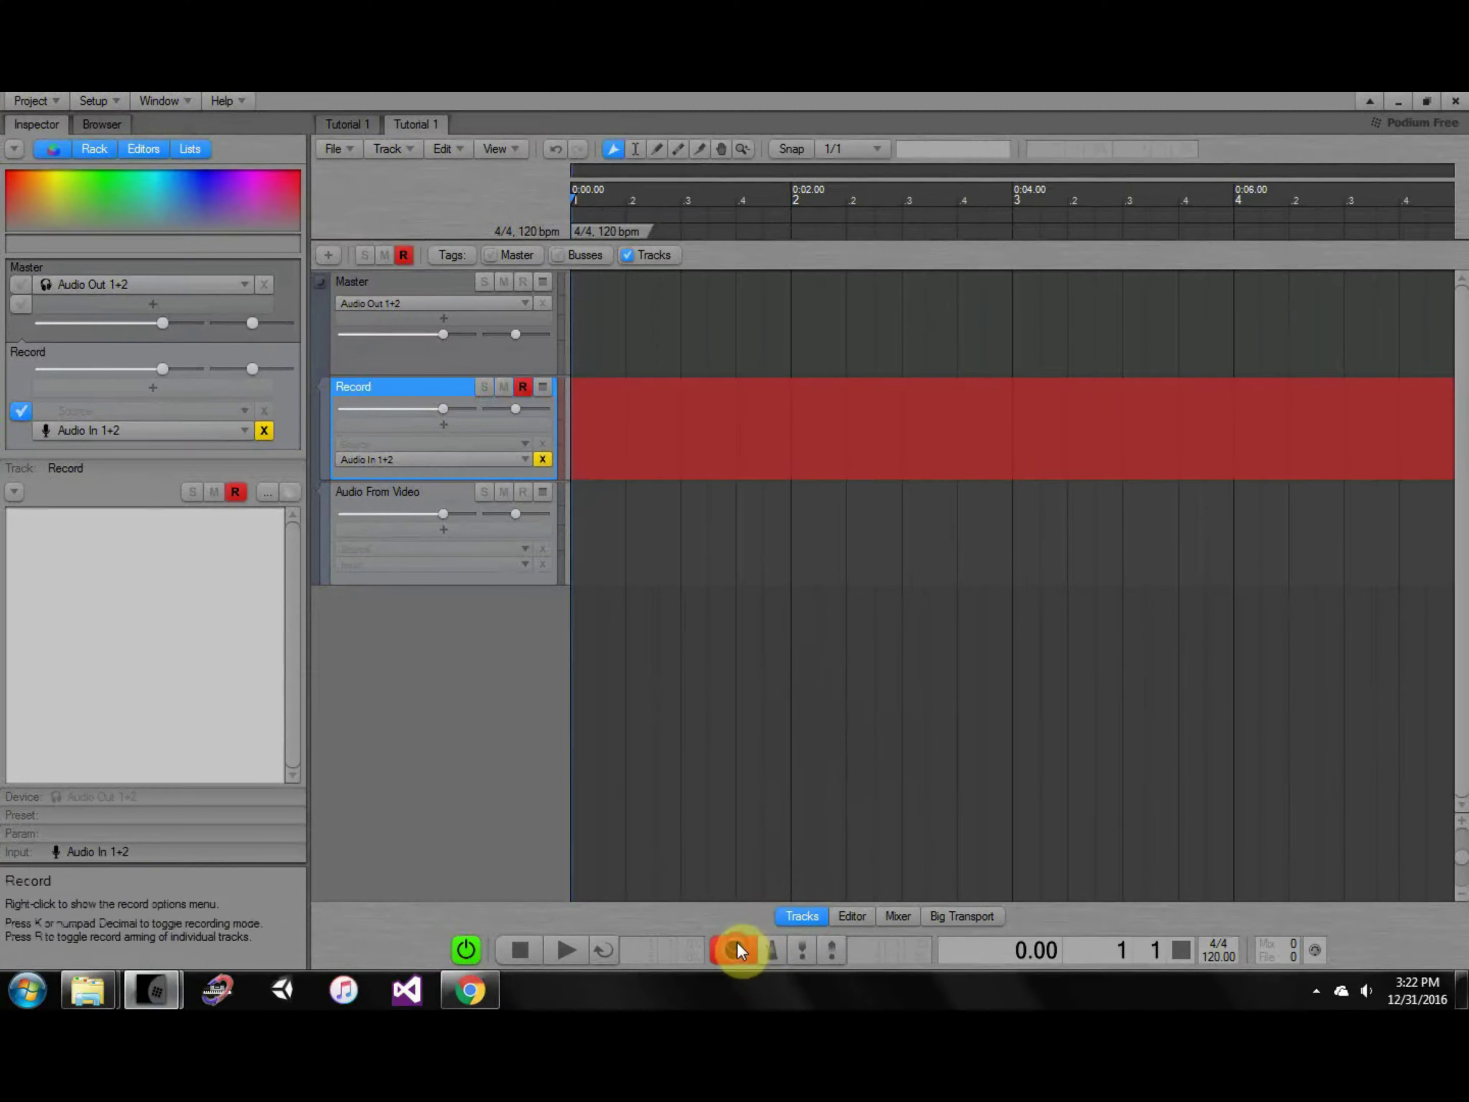
click(728, 951)
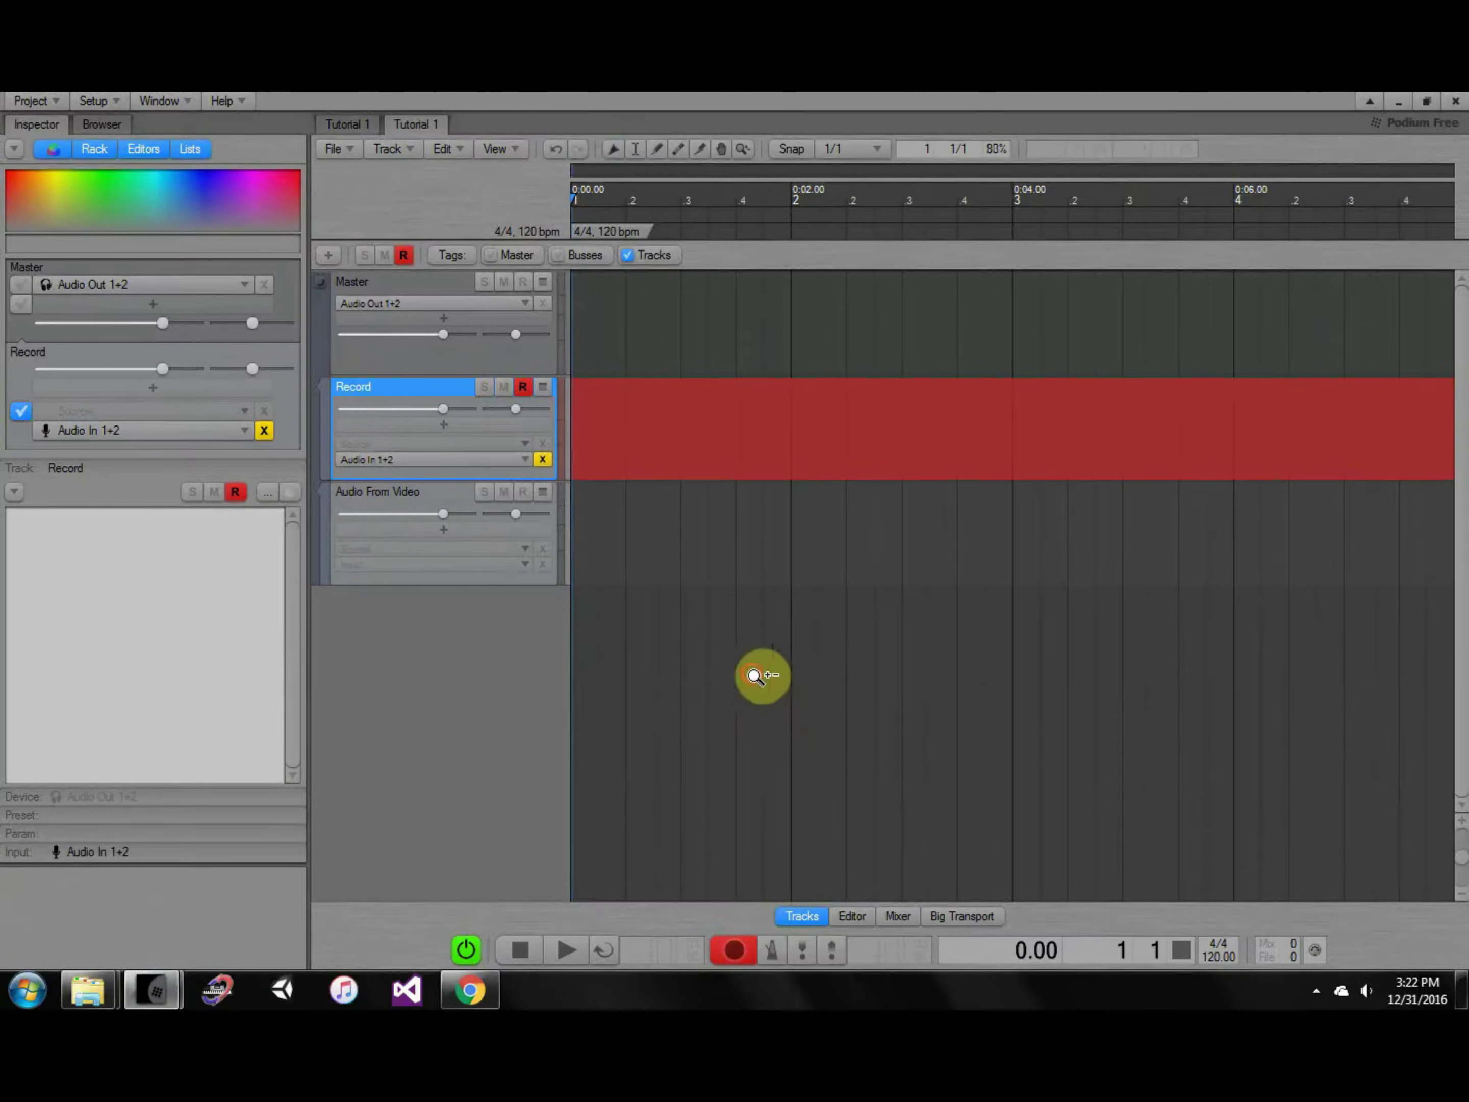
ctrl+scroll(793, 674, down, 3)
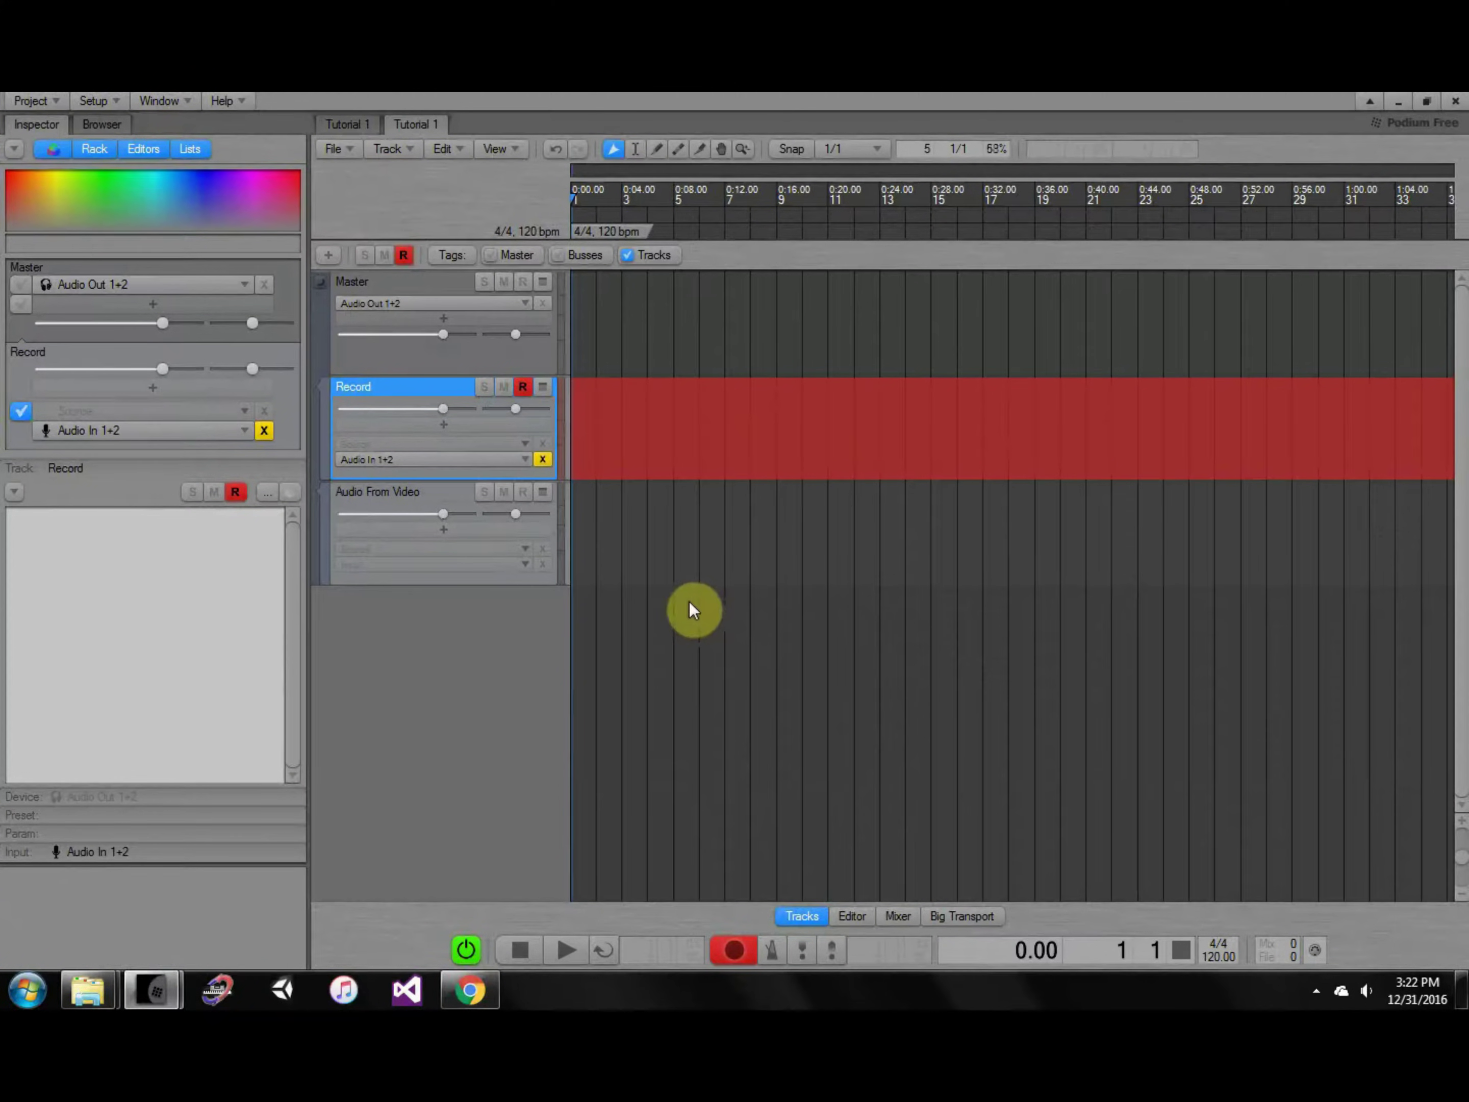
key(space)
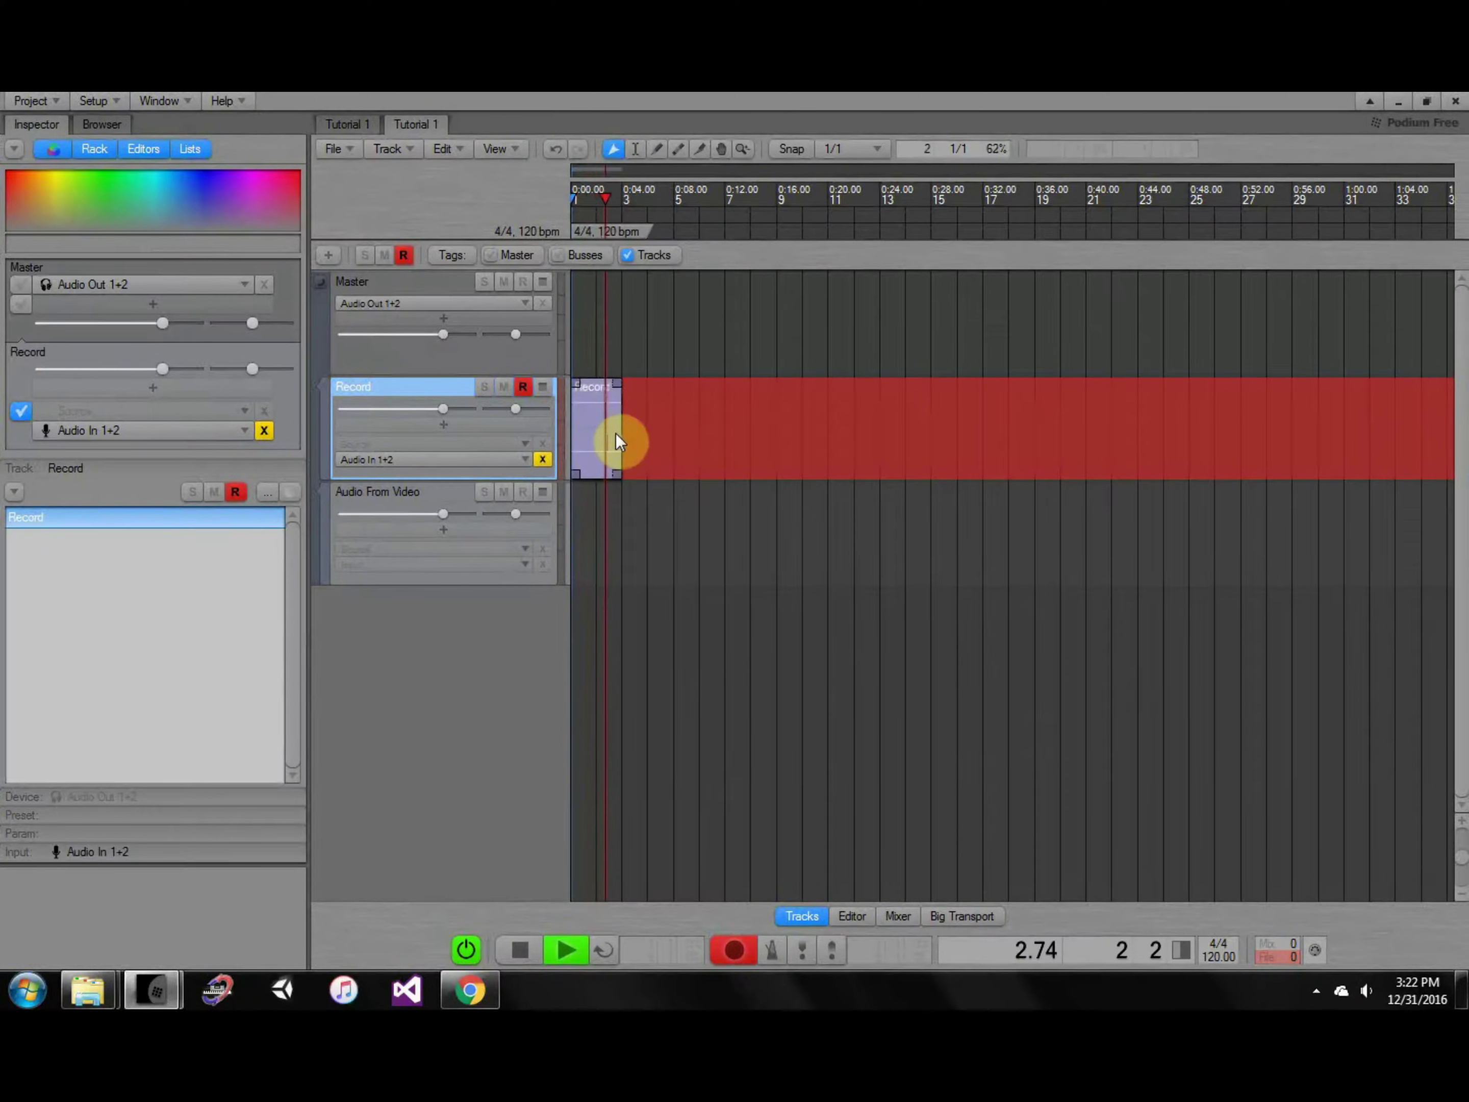
Play the YouTube video from about 0:17 in Chrome, and return to the running recording in Podium Free.
click(472, 990)
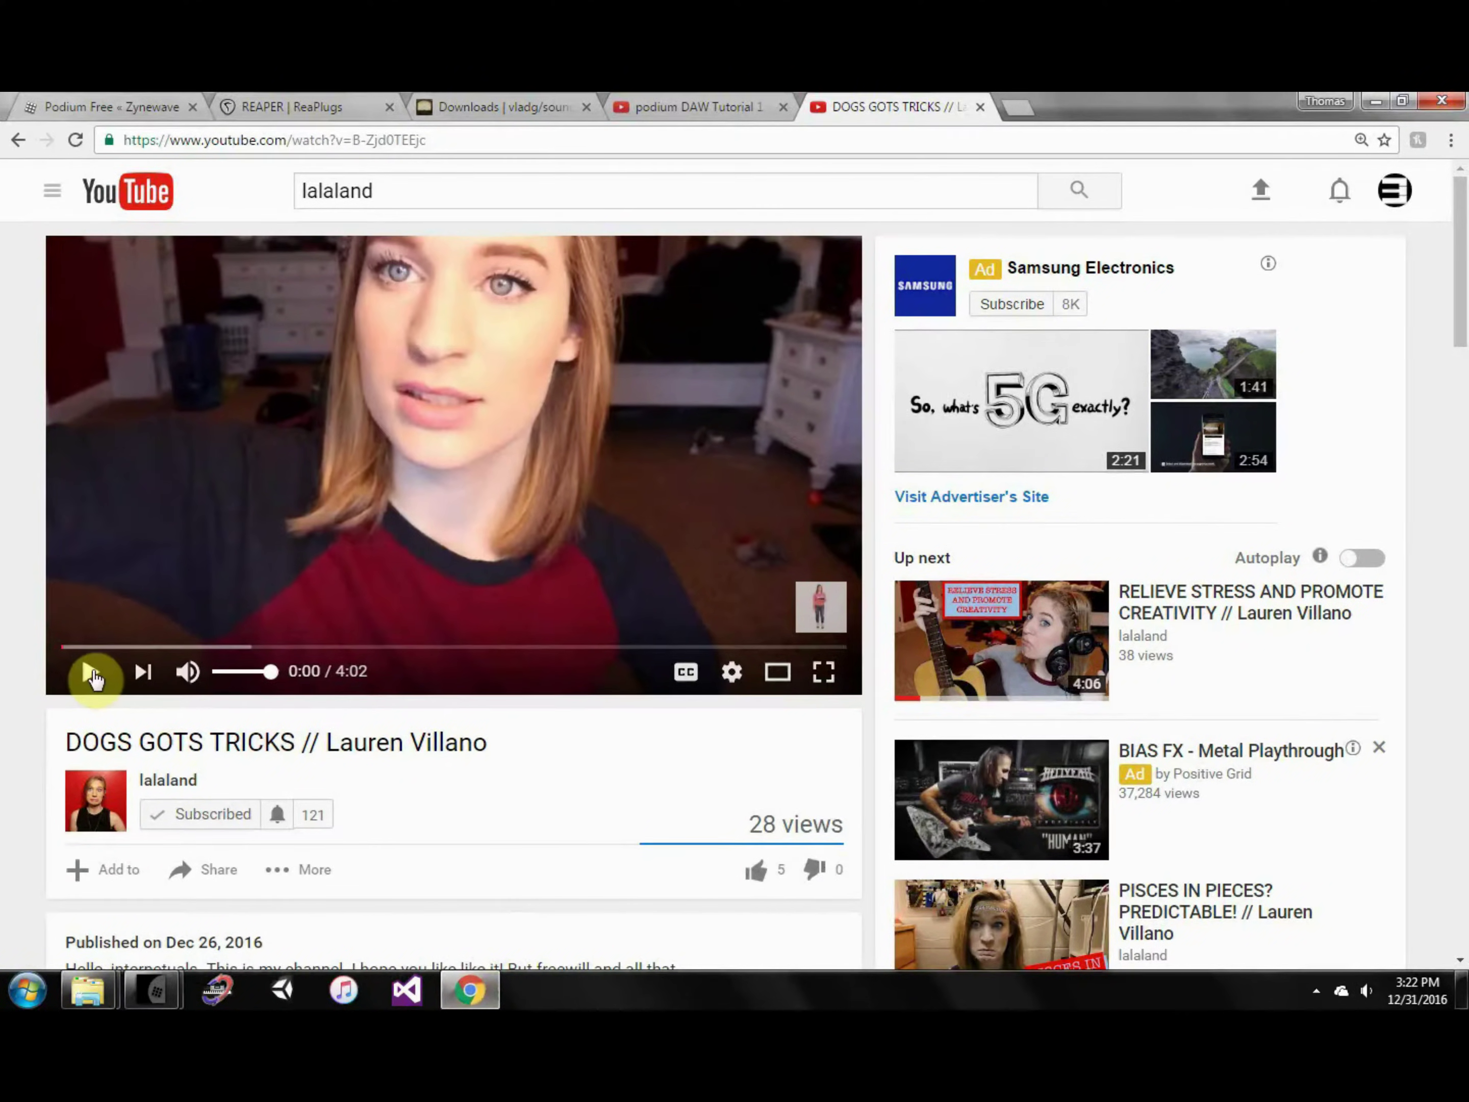
drag(107, 648, 120, 655)
click(92, 672)
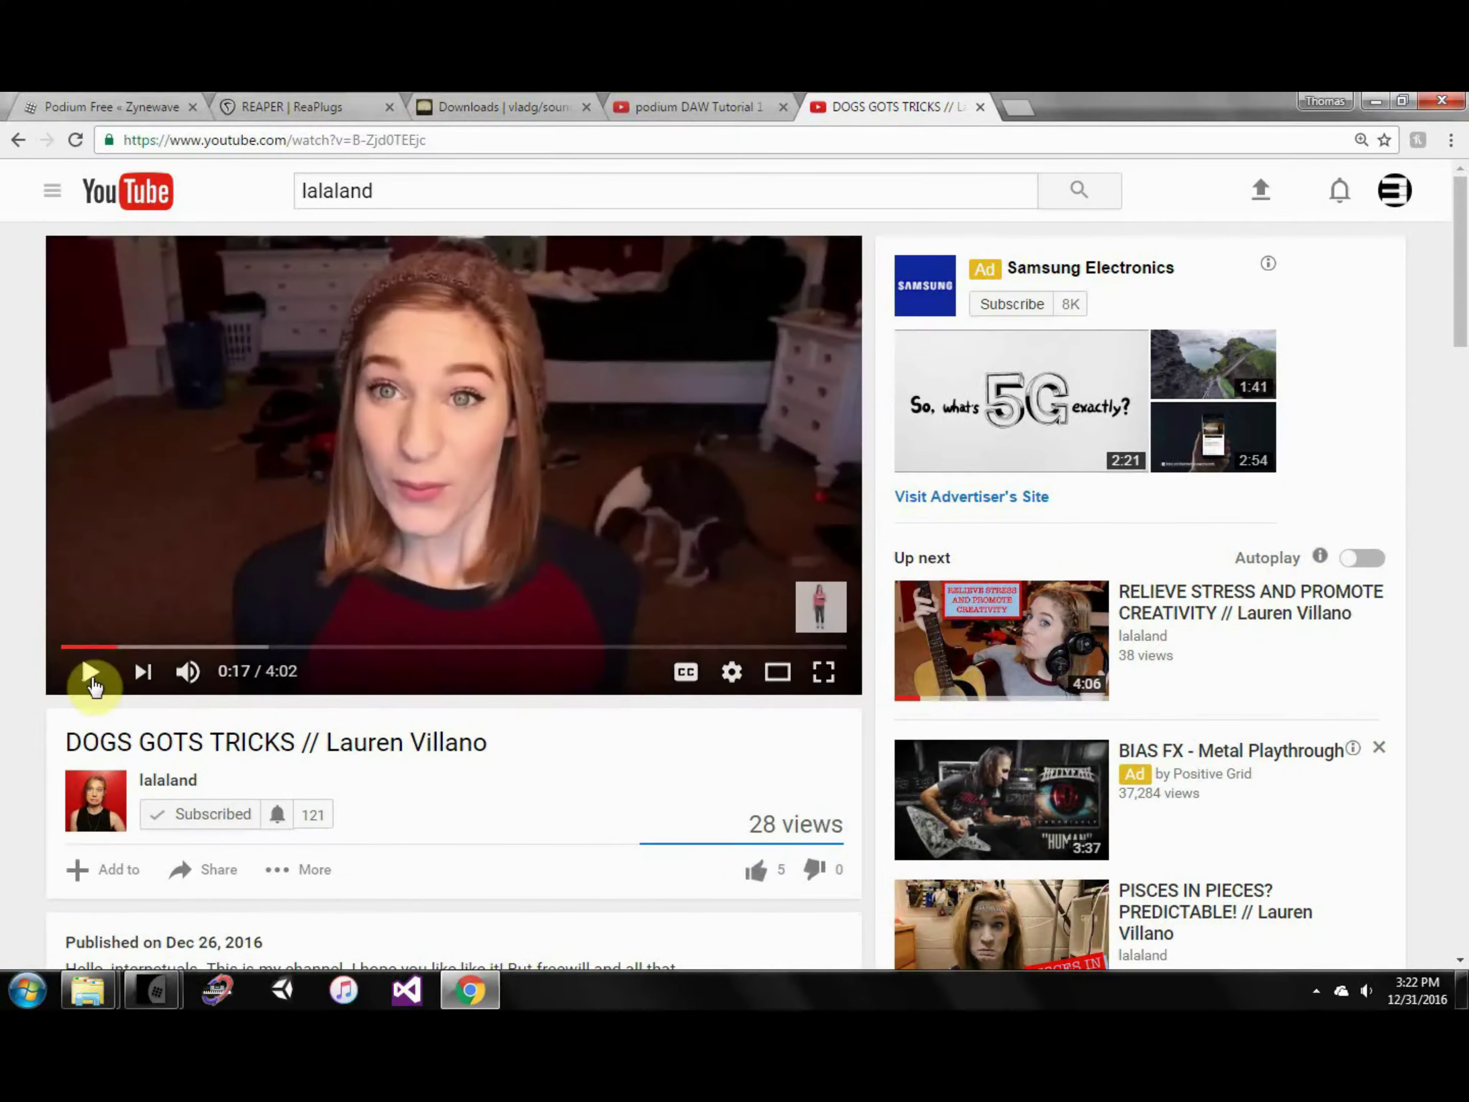
click(493, 1000)
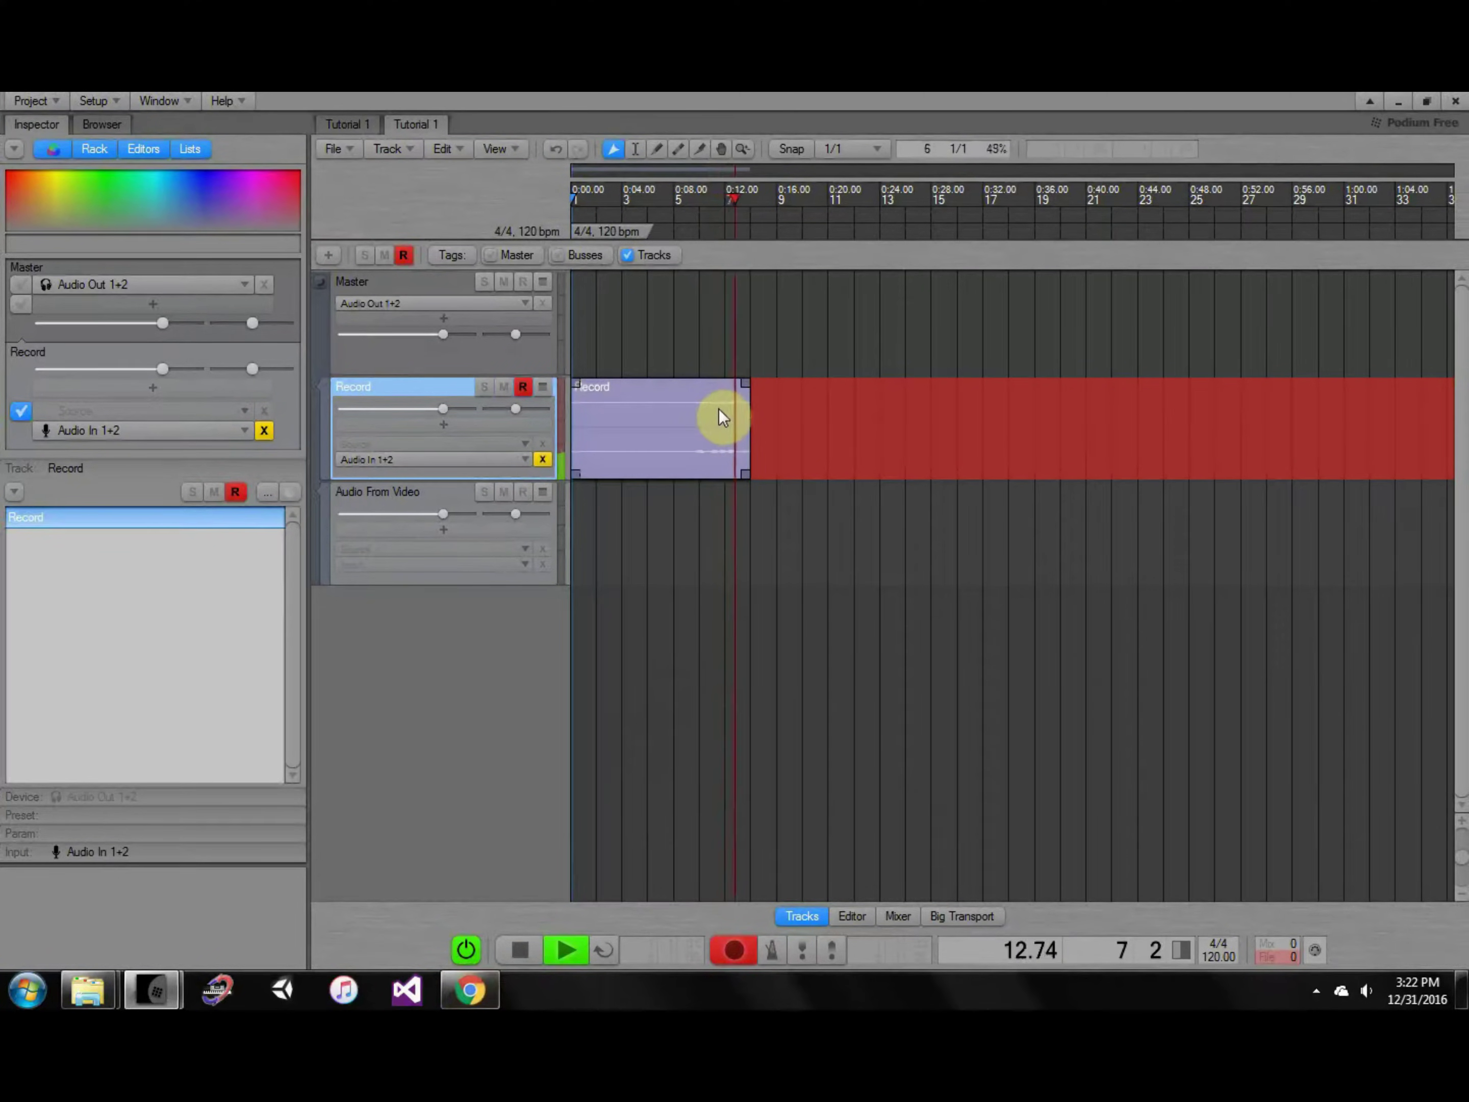
Raise the speakers' system volume so the video's sound is recorded louder.
click(1365, 987)
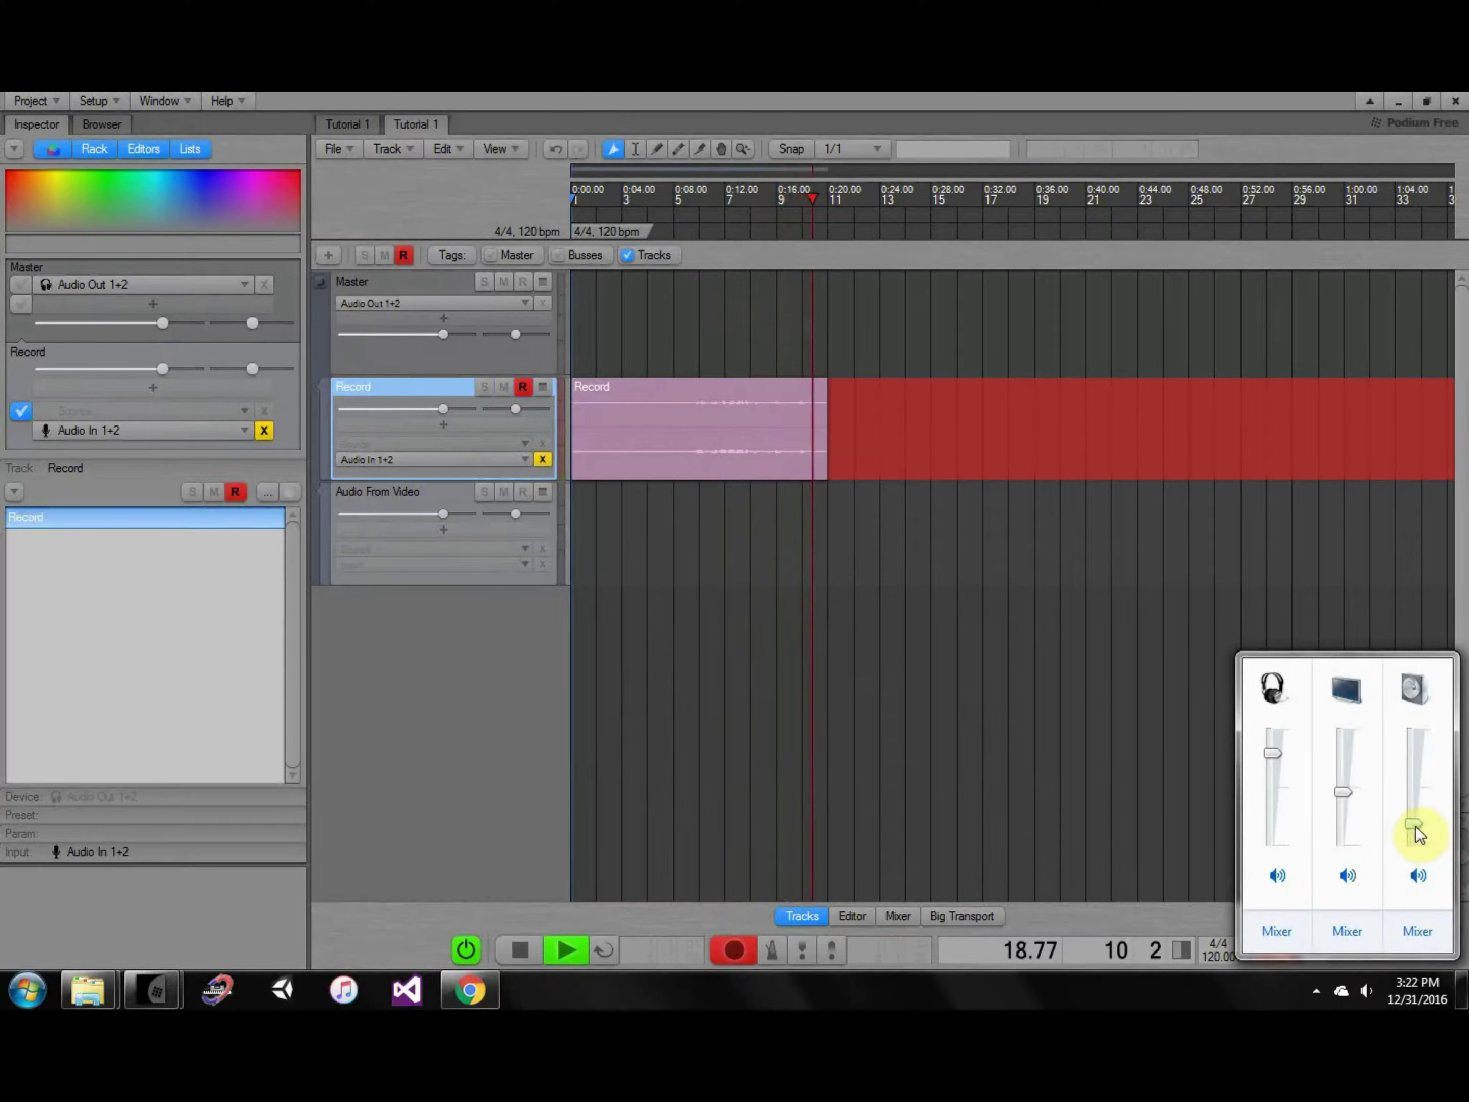
drag(1415, 826, 1427, 729)
click(1085, 671)
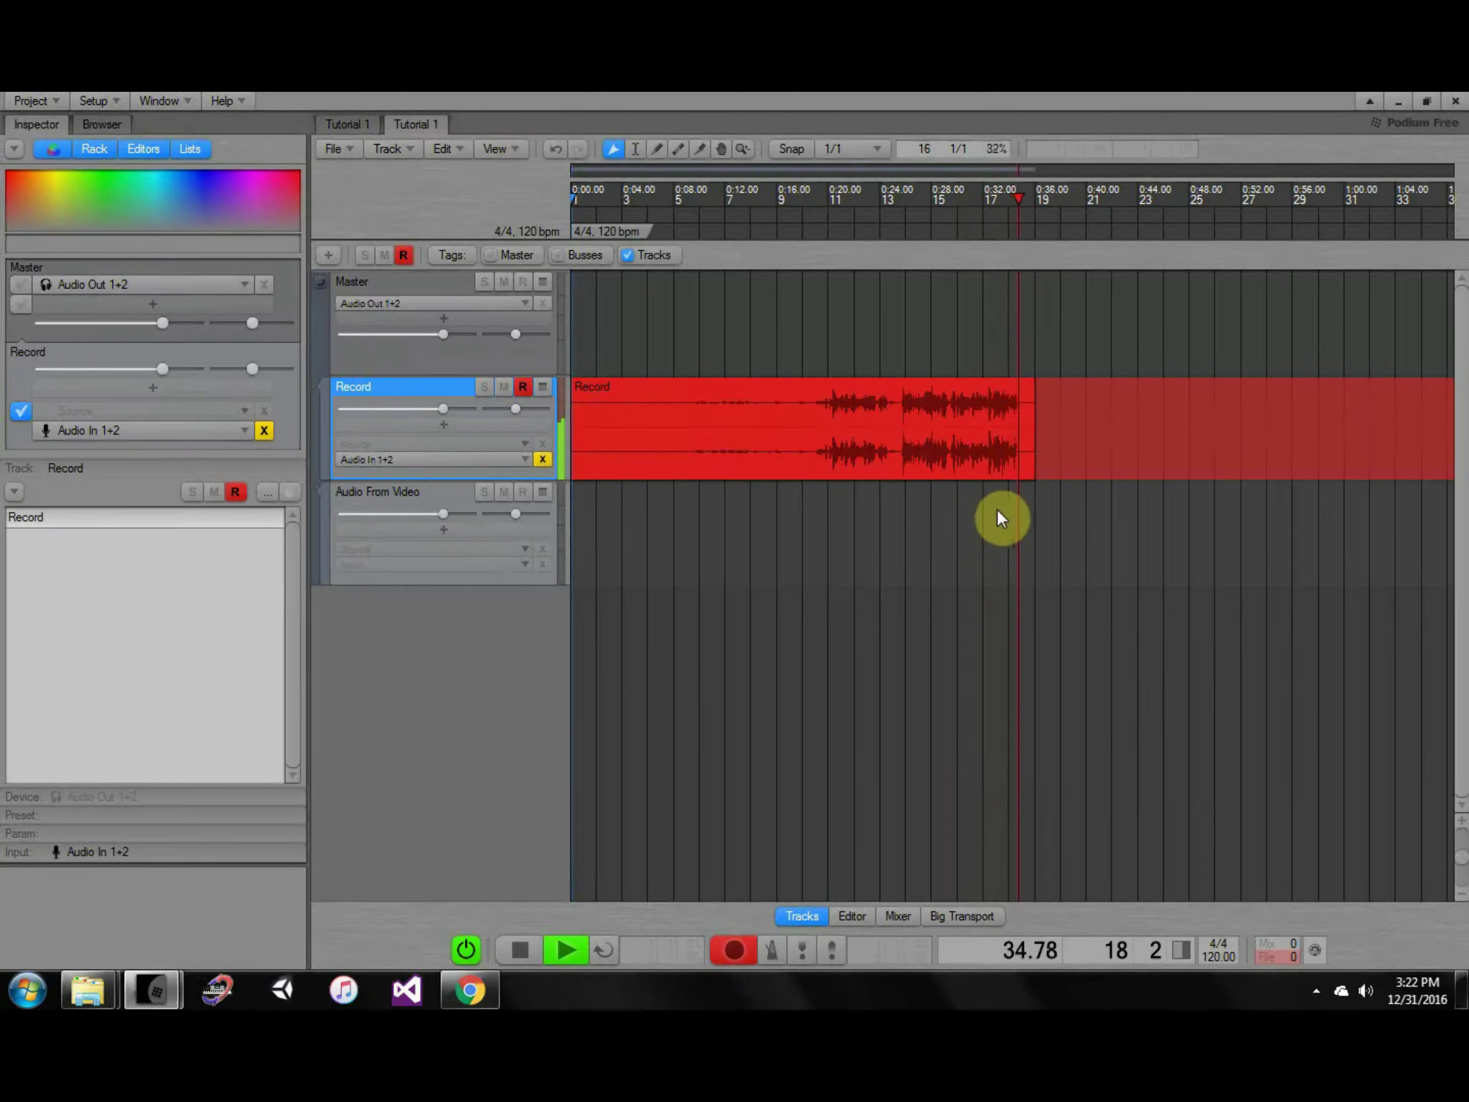
Examine the waveform being recorded on the Record track in close-up and over its full length.
ctrl+scroll(1013, 495, up, 2)
ctrl+scroll(861, 499, up, 2)
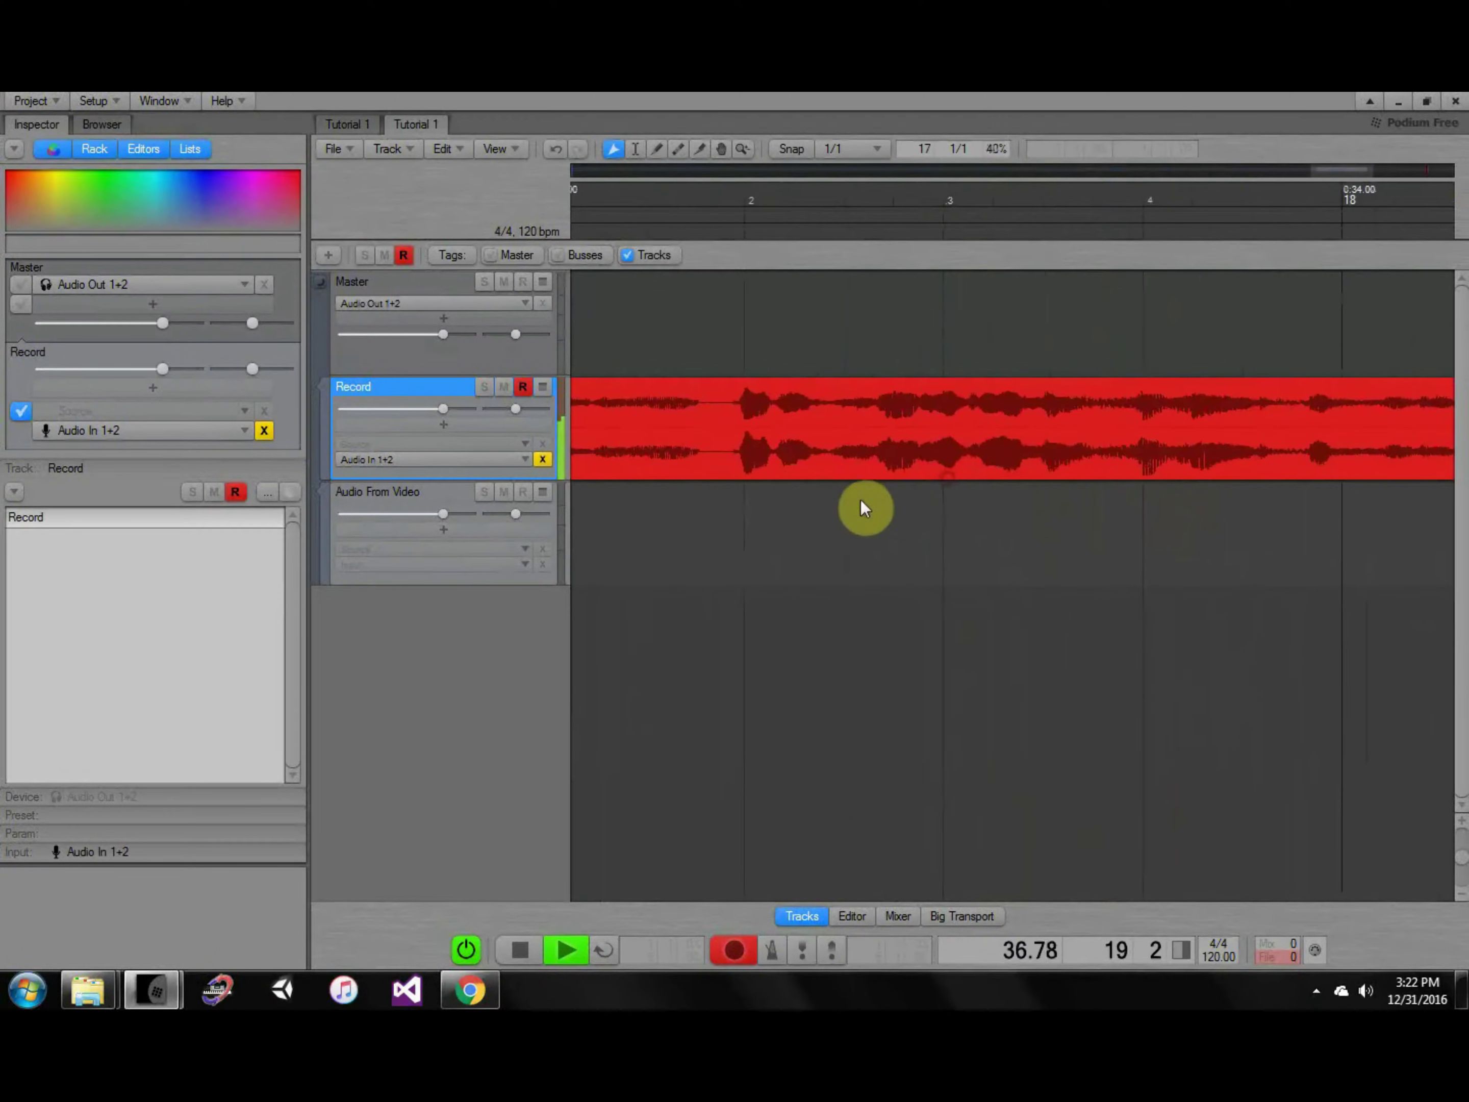
ctrl+scroll(833, 510, down, 3)
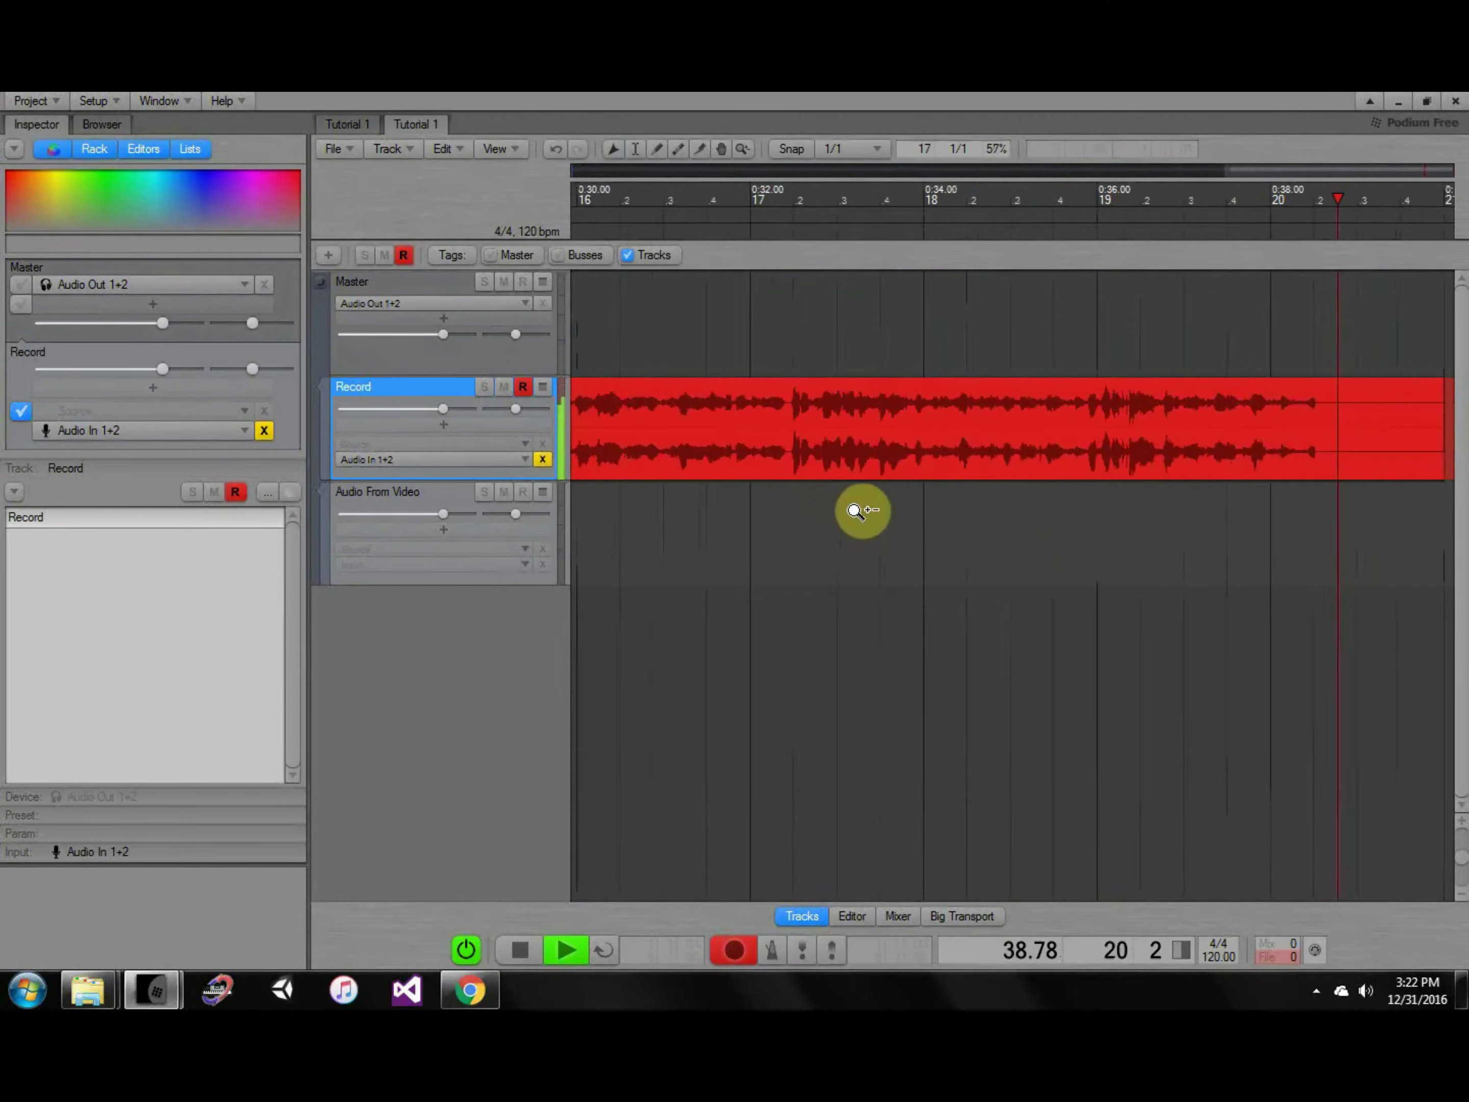
drag(1027, 478, 1059, 480)
drag(754, 538, 1300, 547)
ctrl+scroll(1076, 536, down, 3)
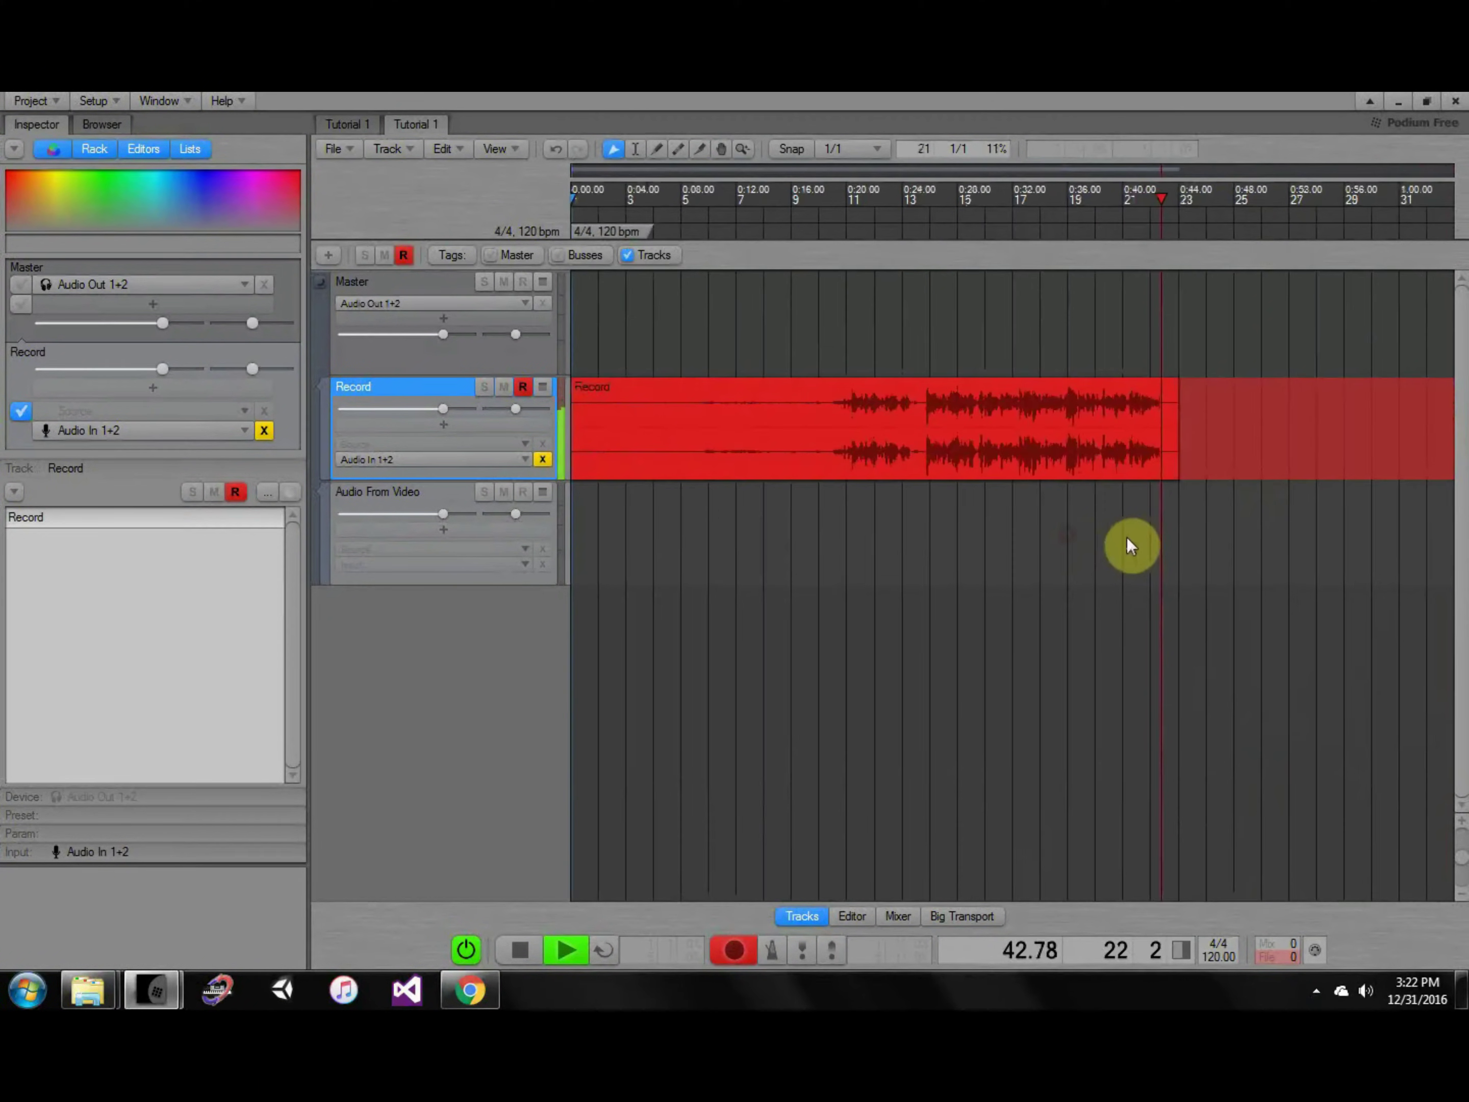
Pause the YouTube video in Chrome, and stop the running recording in Podium Free.
click(477, 994)
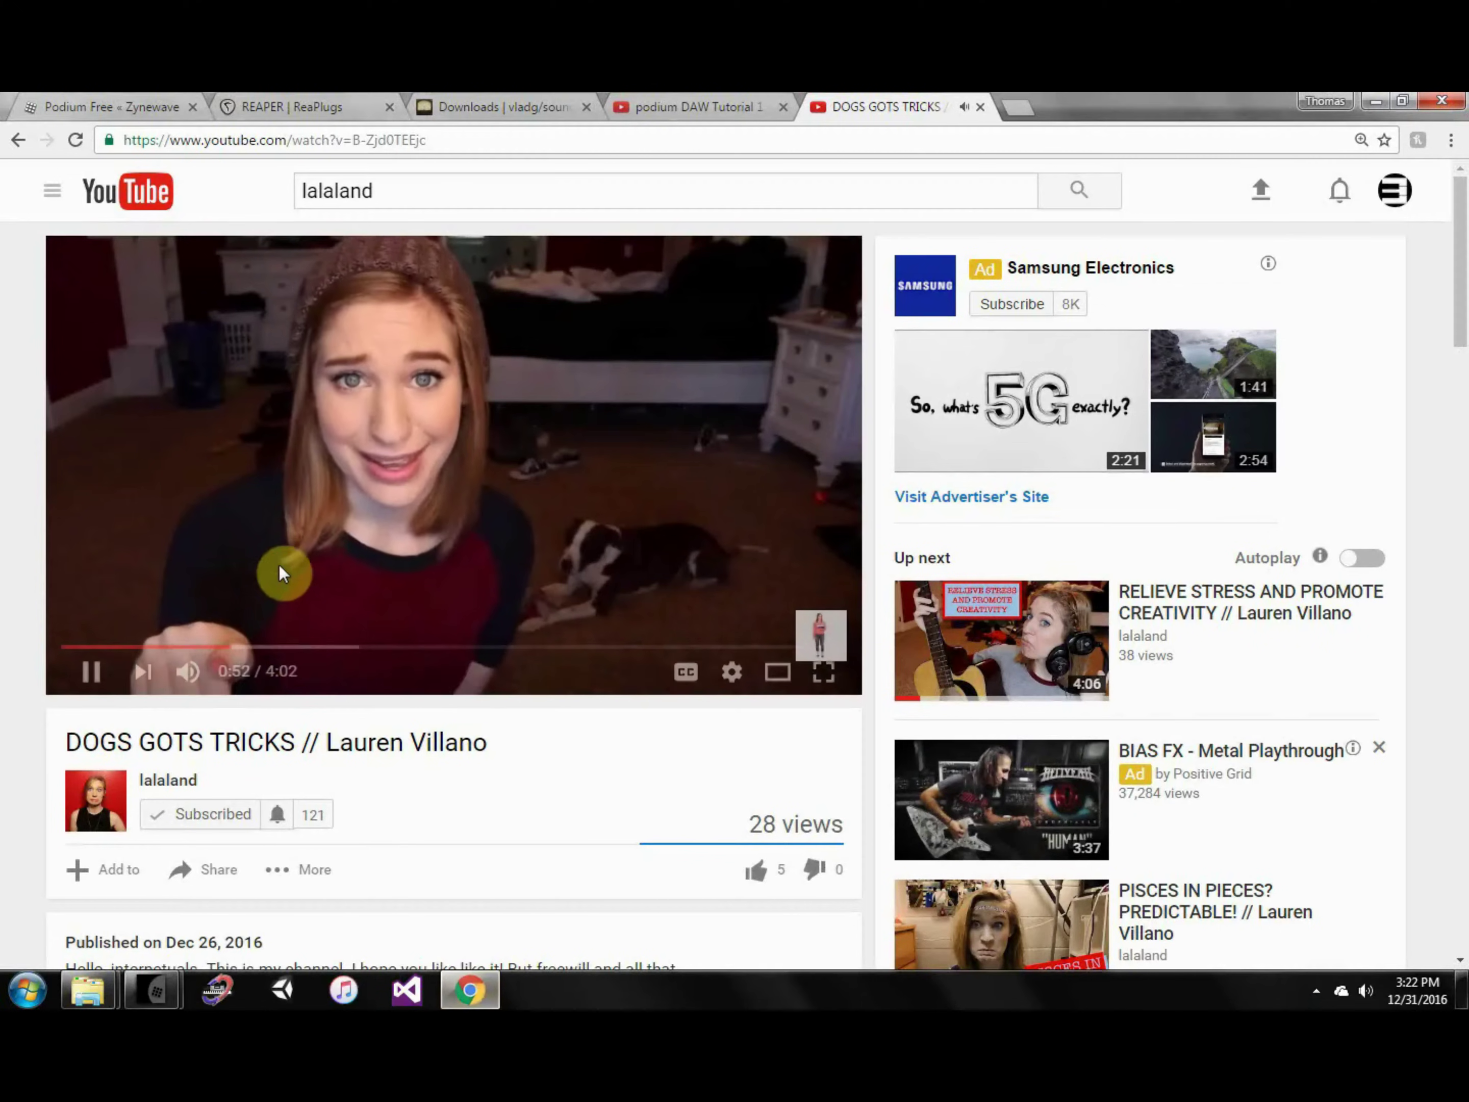
click(295, 610)
click(470, 992)
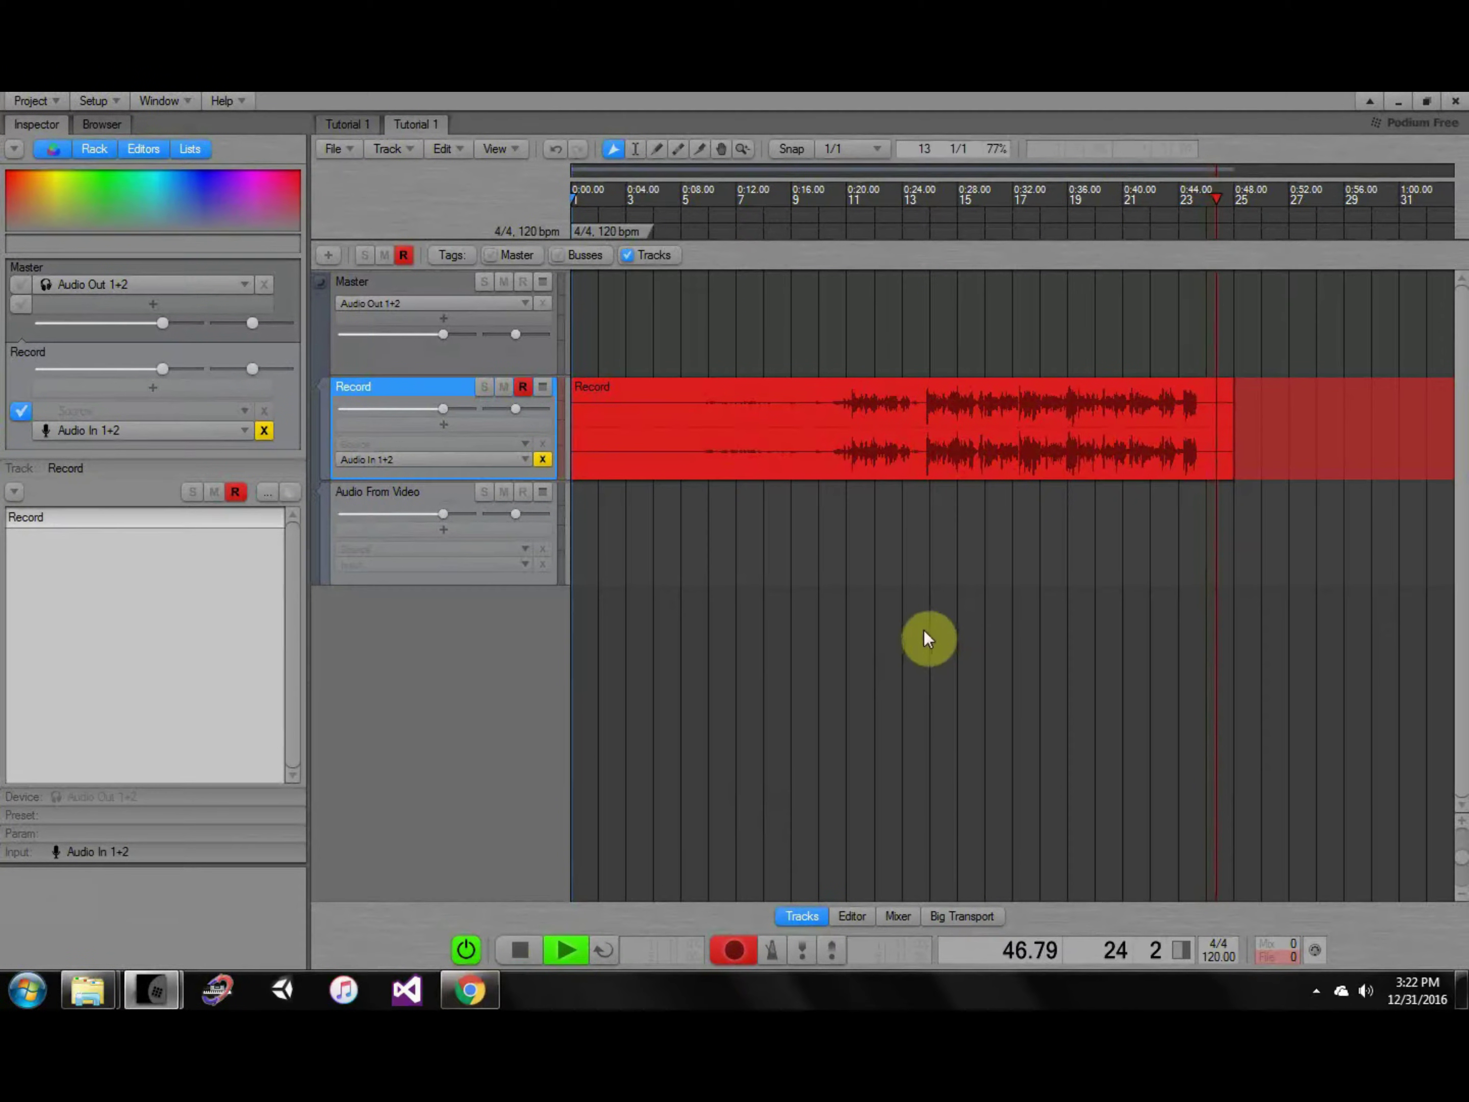
key(space)
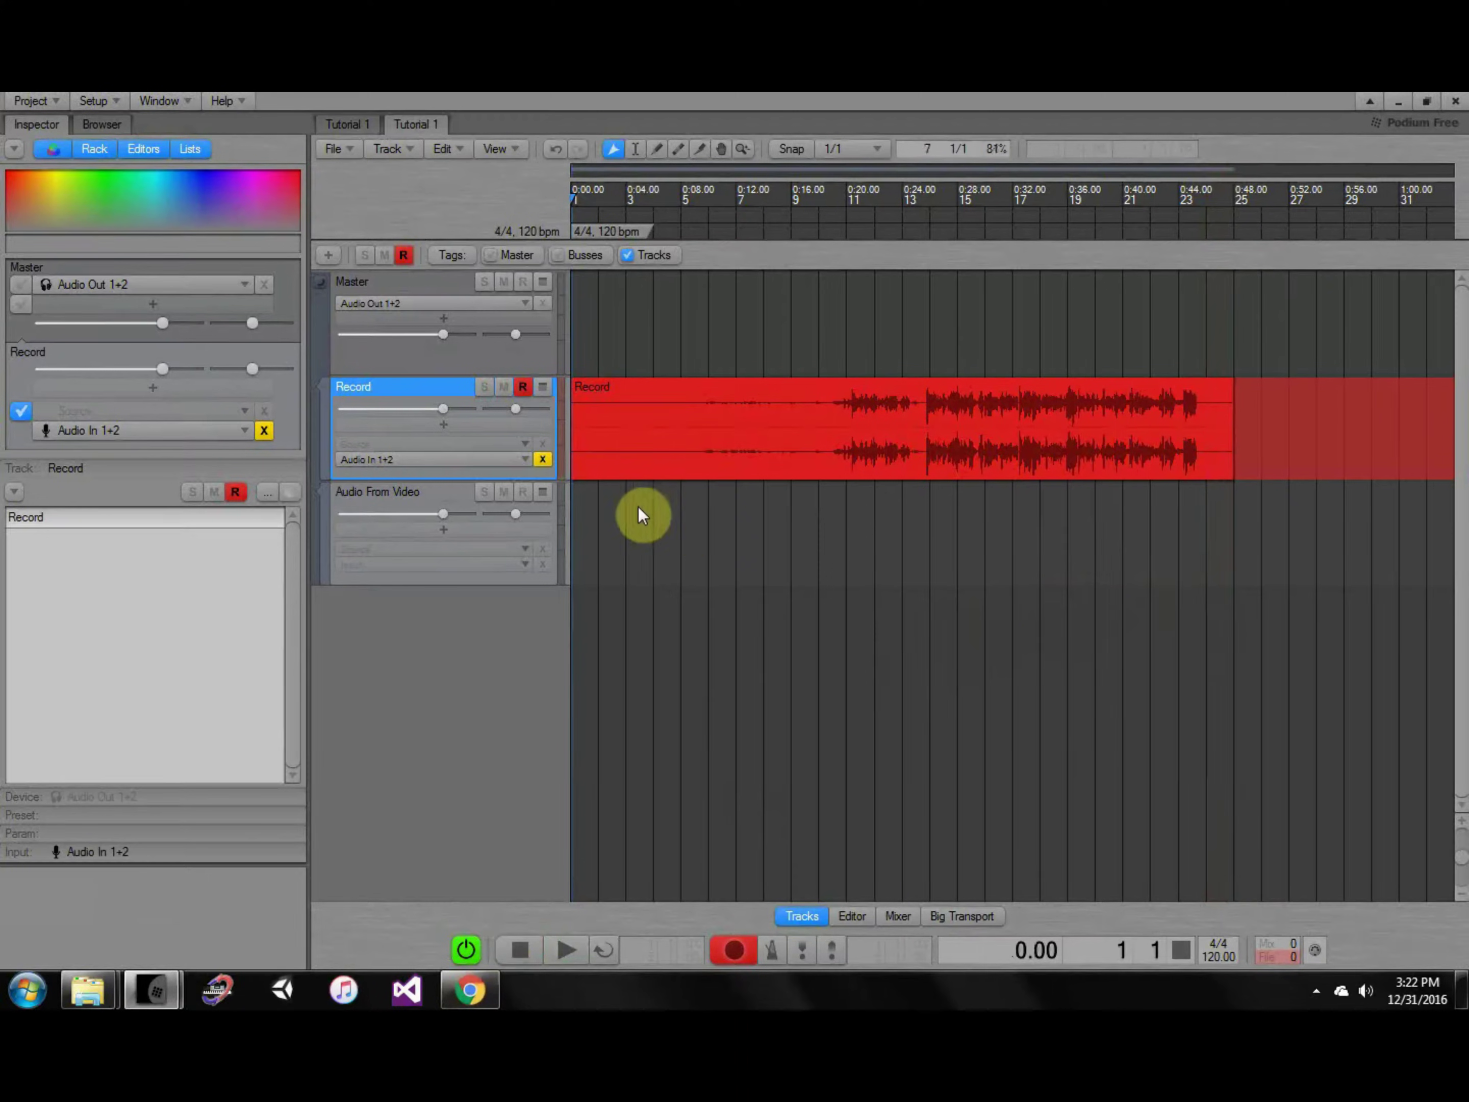
Cut the recording's quiet opening, place the loud part at the start of the Audio From Video track, and shorten its end to about 0:20.
drag(578, 470, 563, 514)
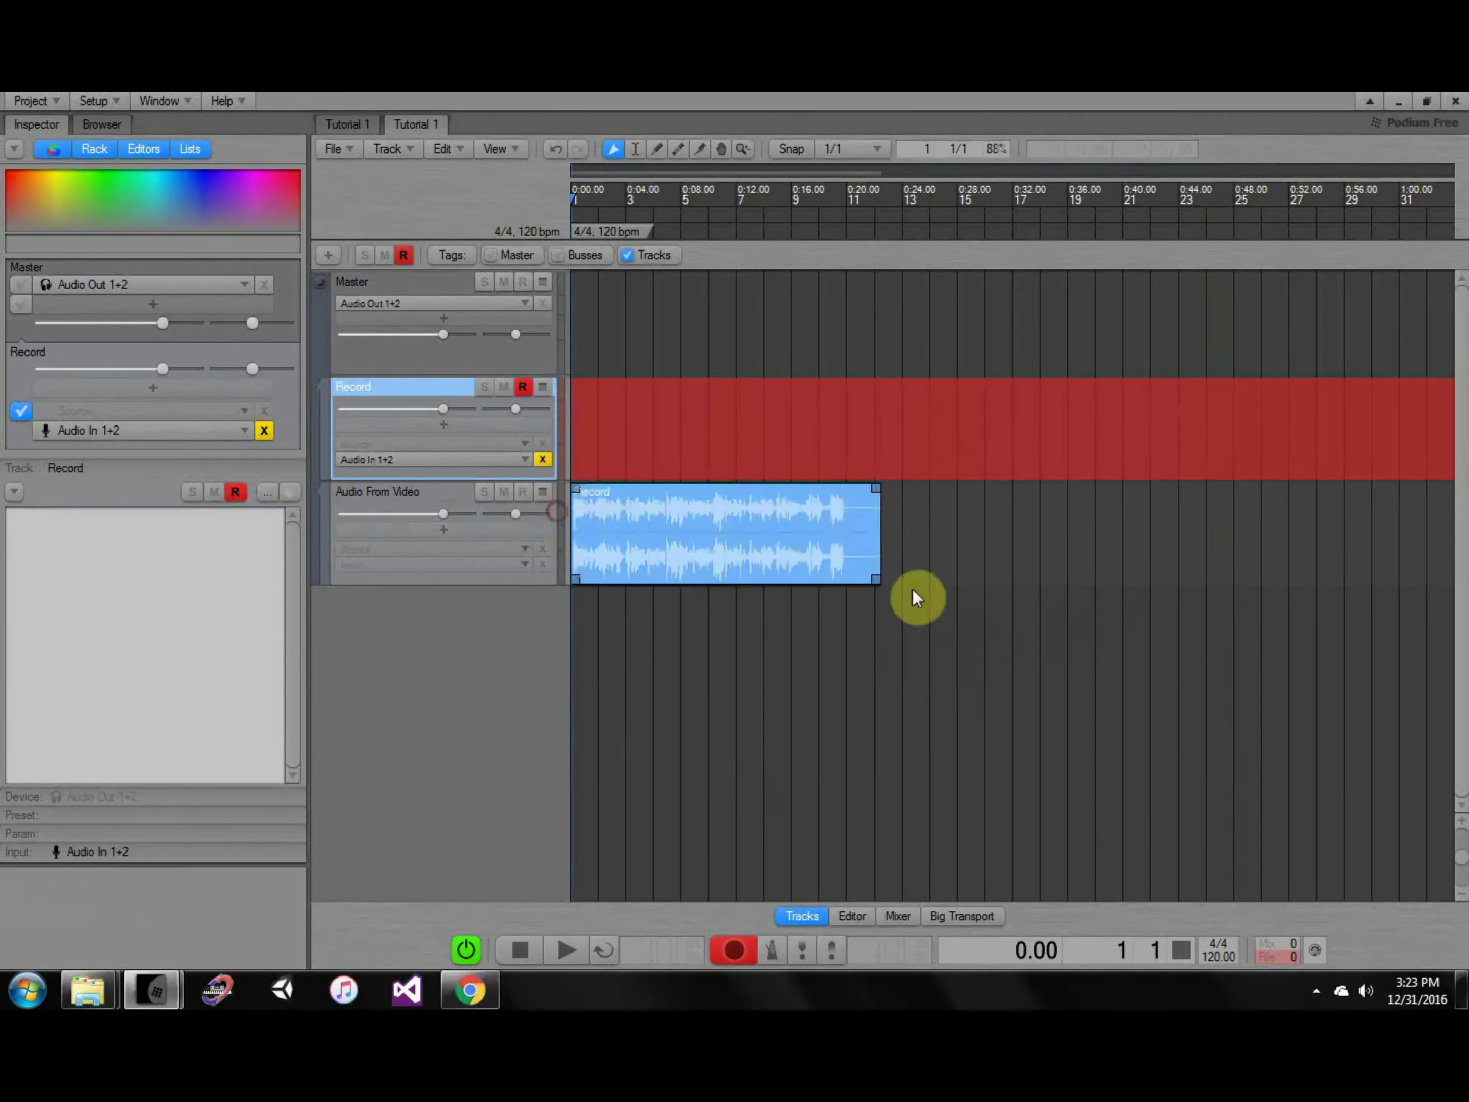
drag(871, 574, 851, 578)
click(881, 568)
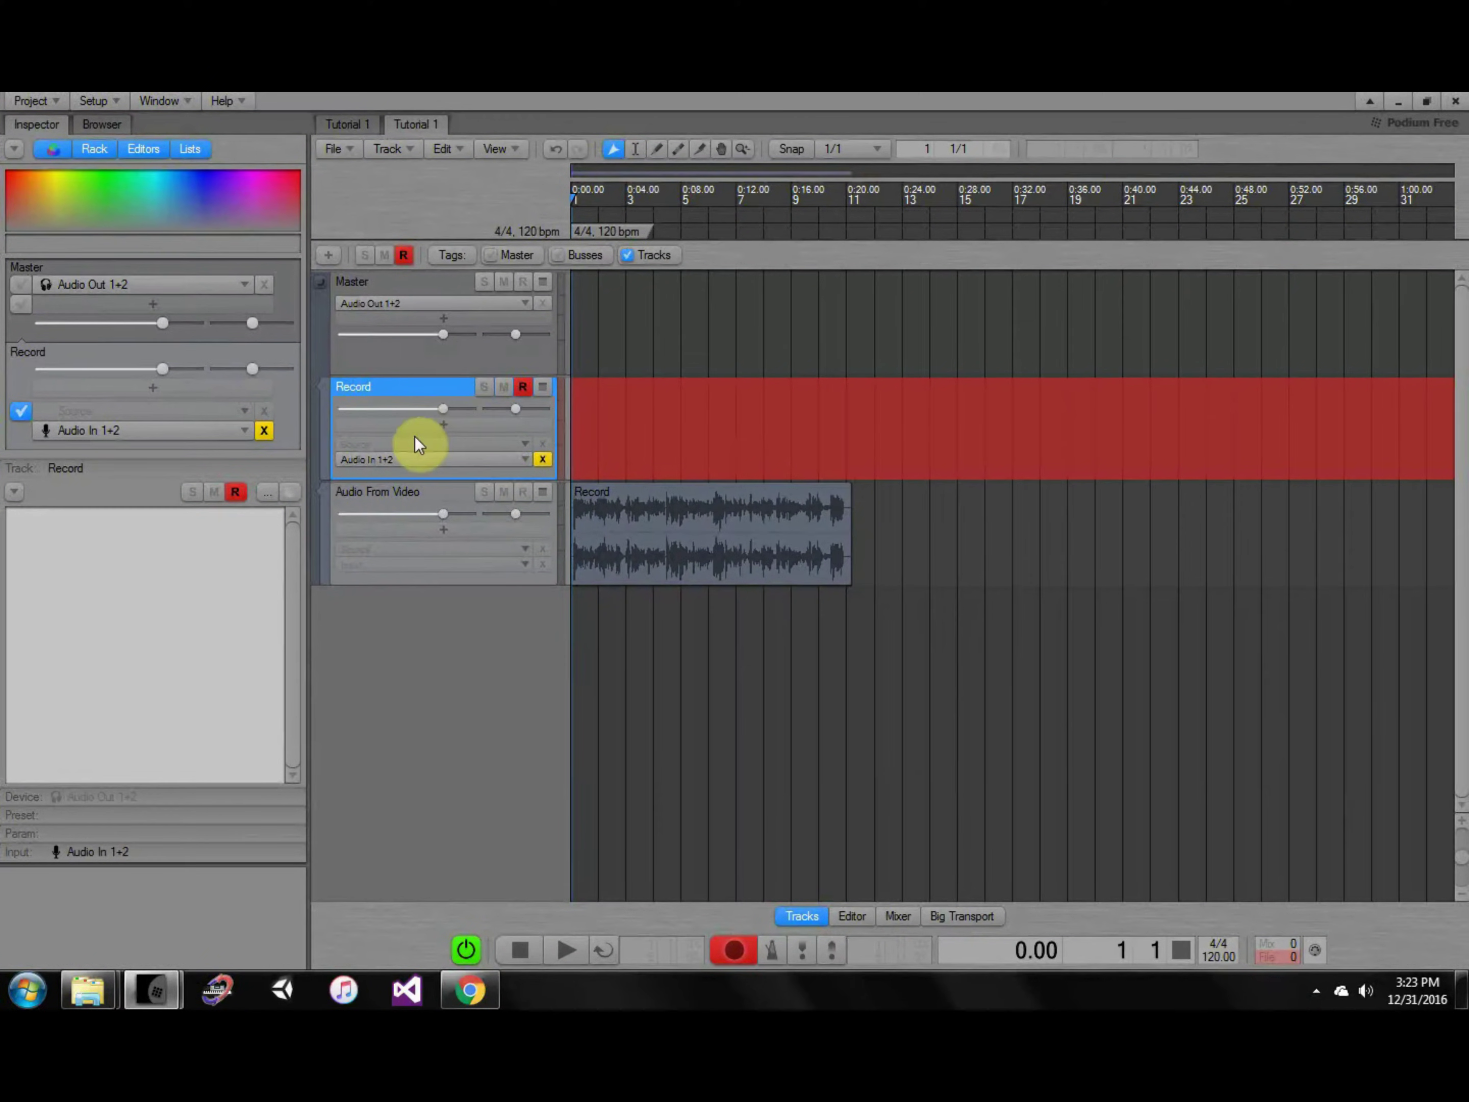
Delete the emptied Record track.
key(Delete)
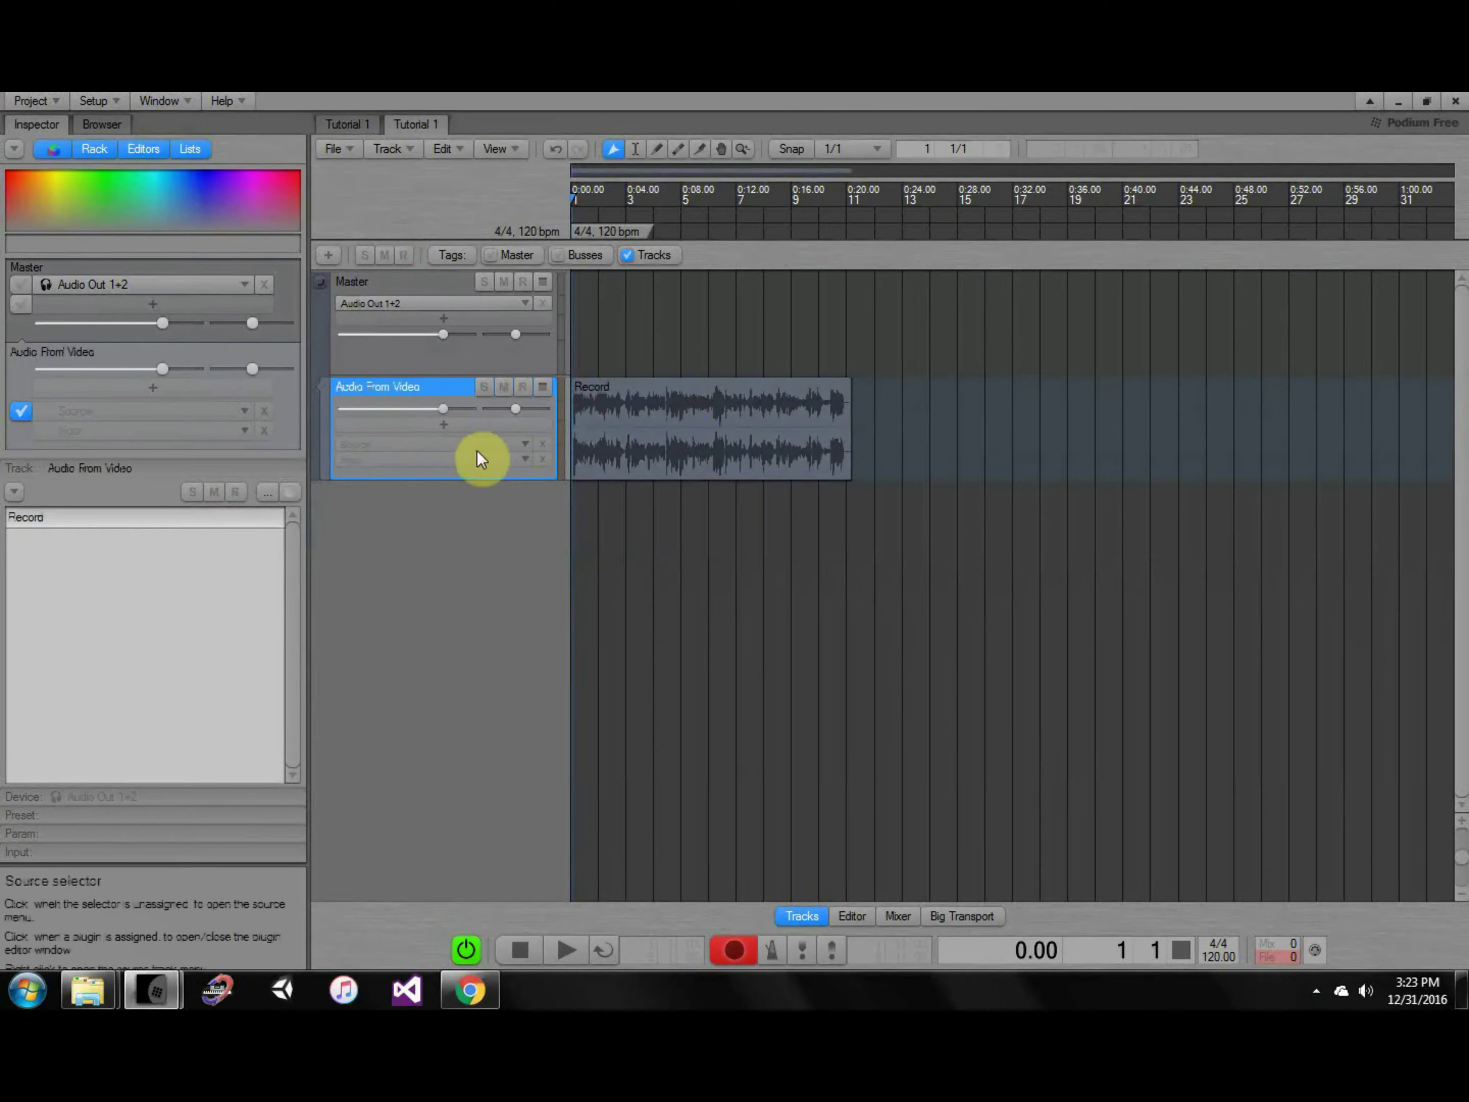
Trim the short silences off both ends of the clip on the Audio From Video track, keeping it at the timeline start.
middle_drag(604, 429, 854, 527)
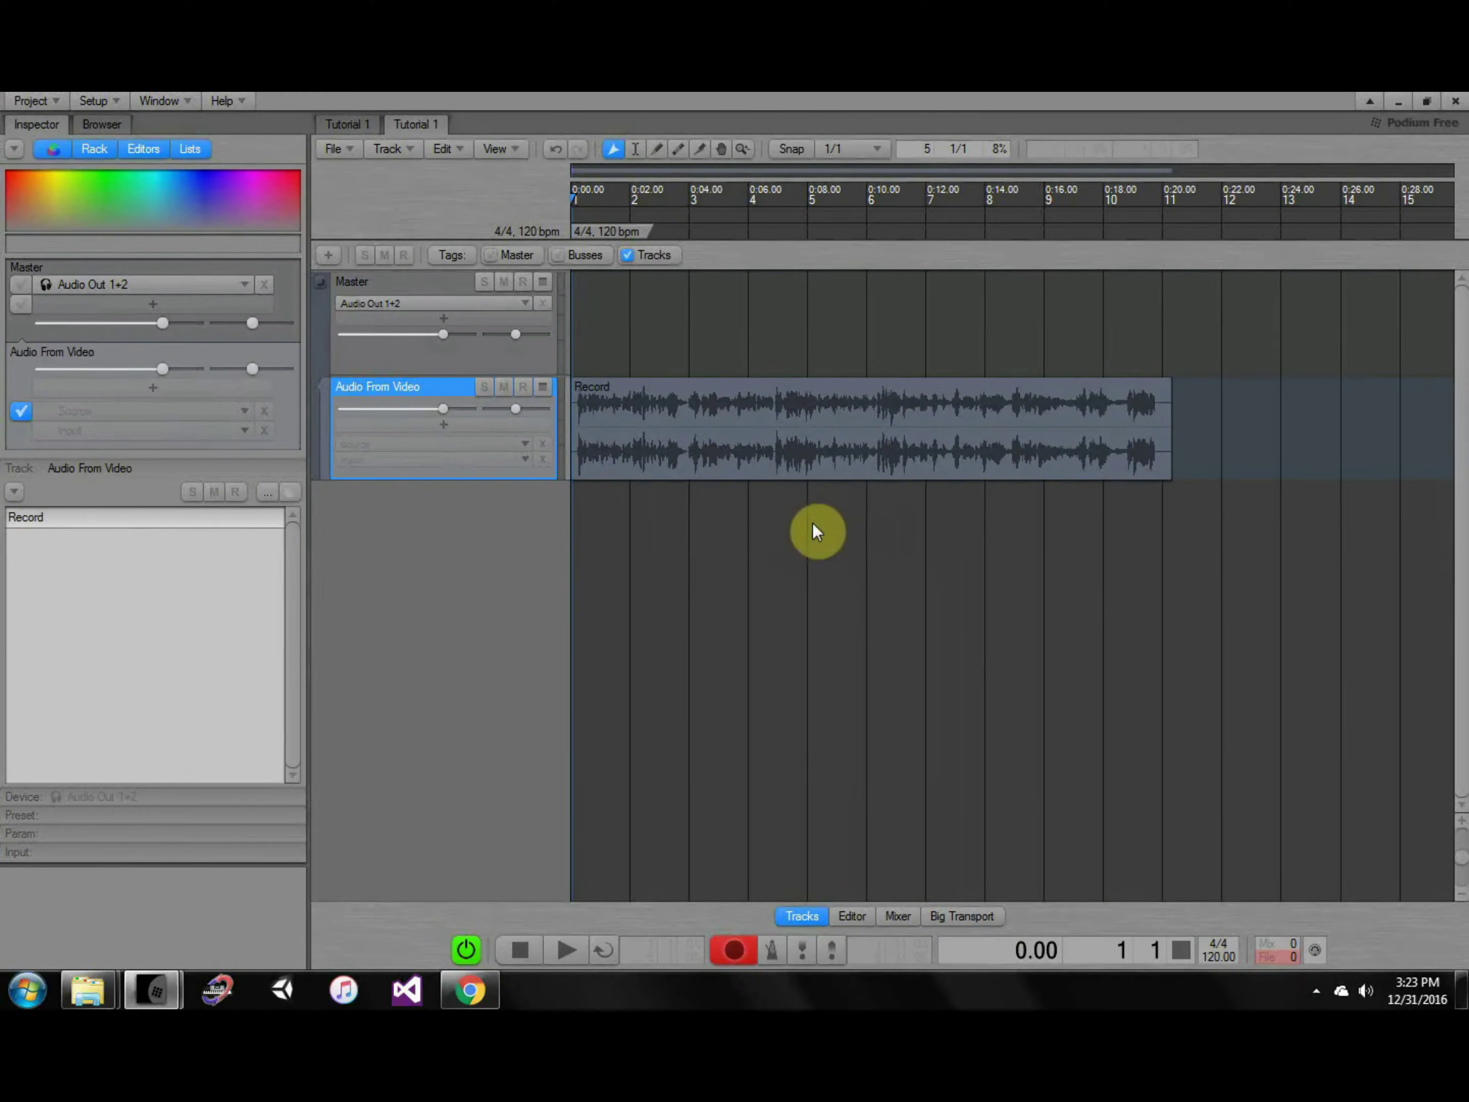
click(574, 475)
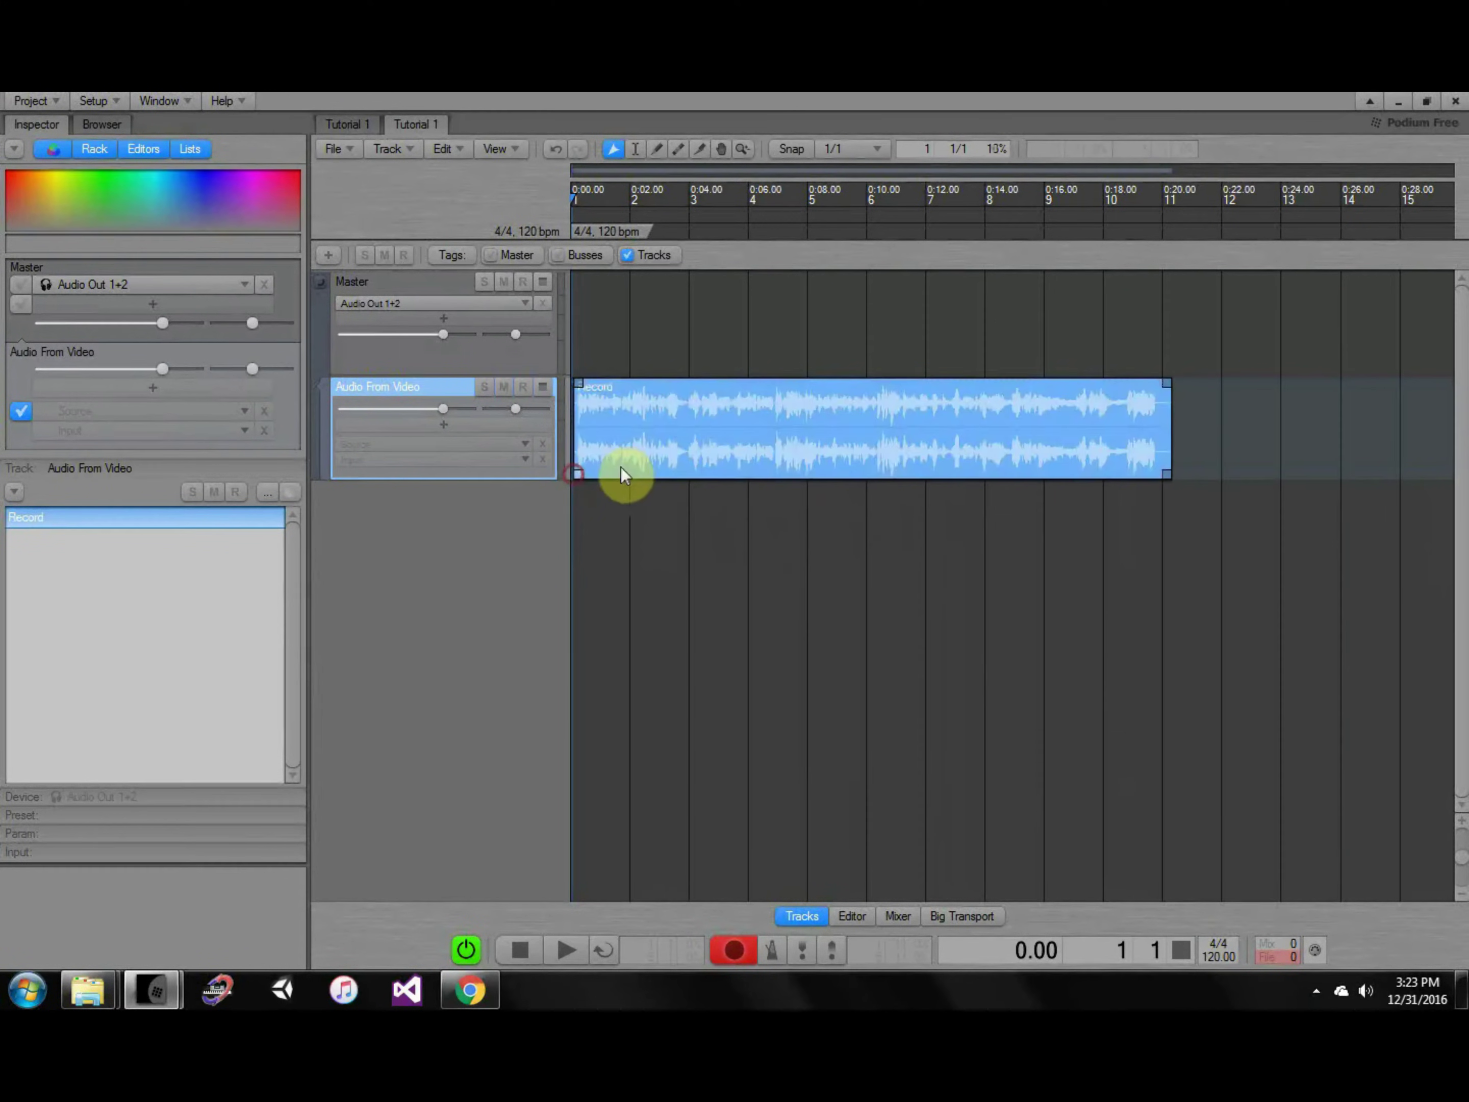
click(1181, 477)
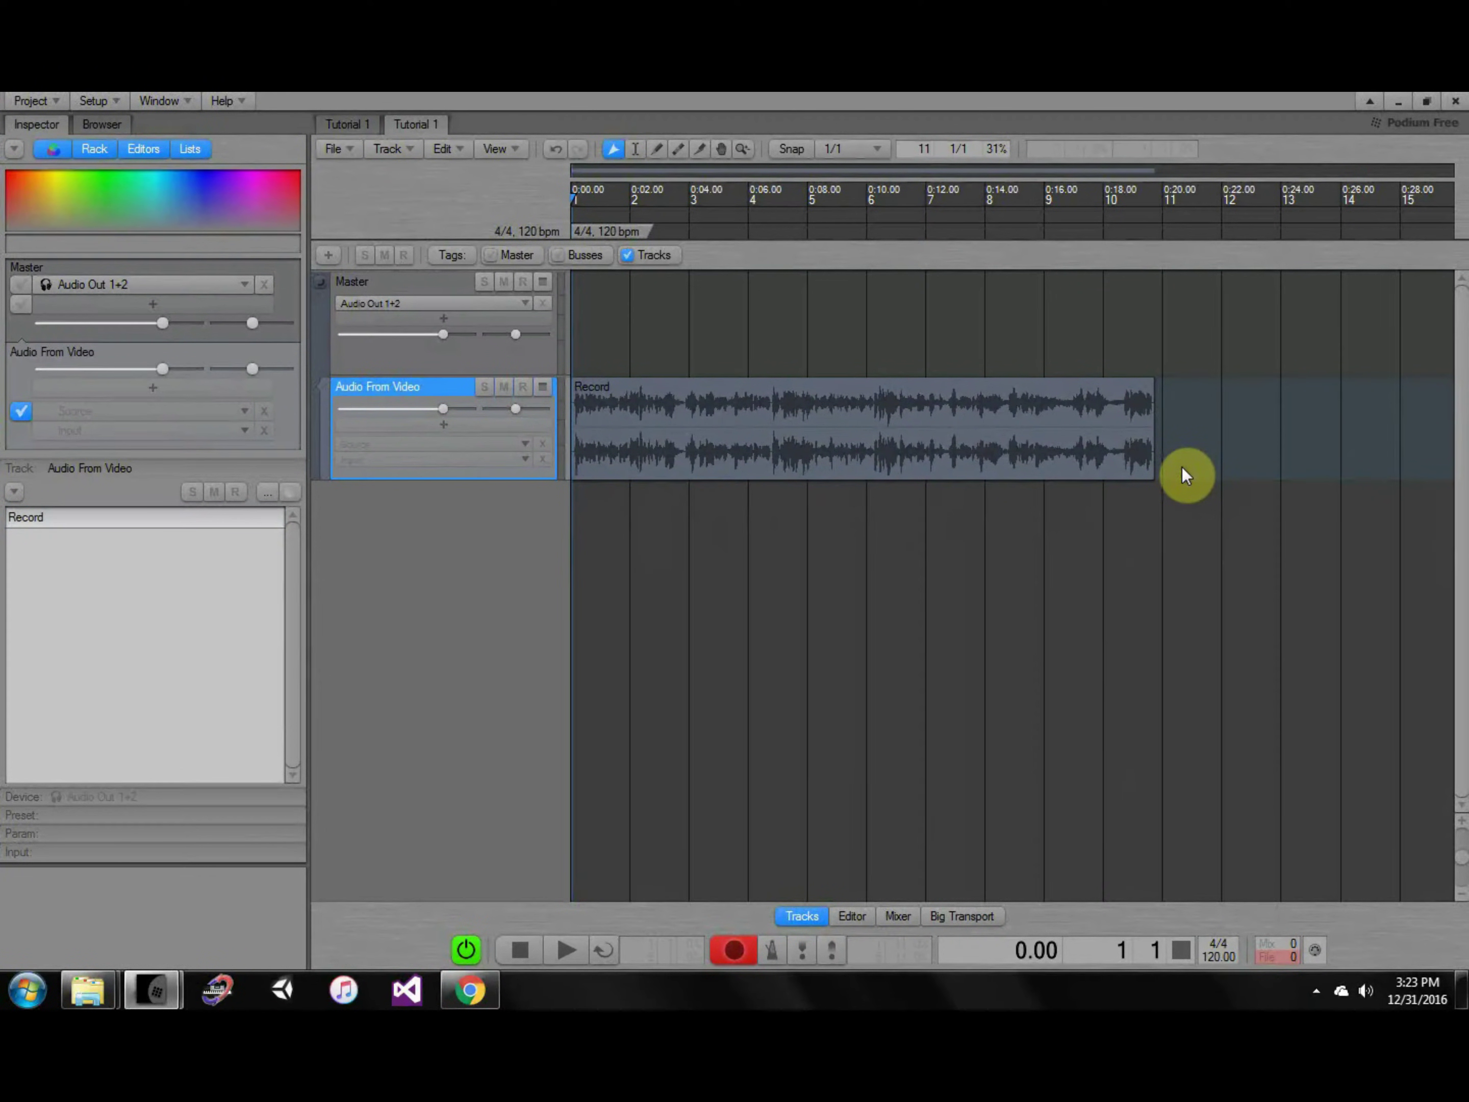